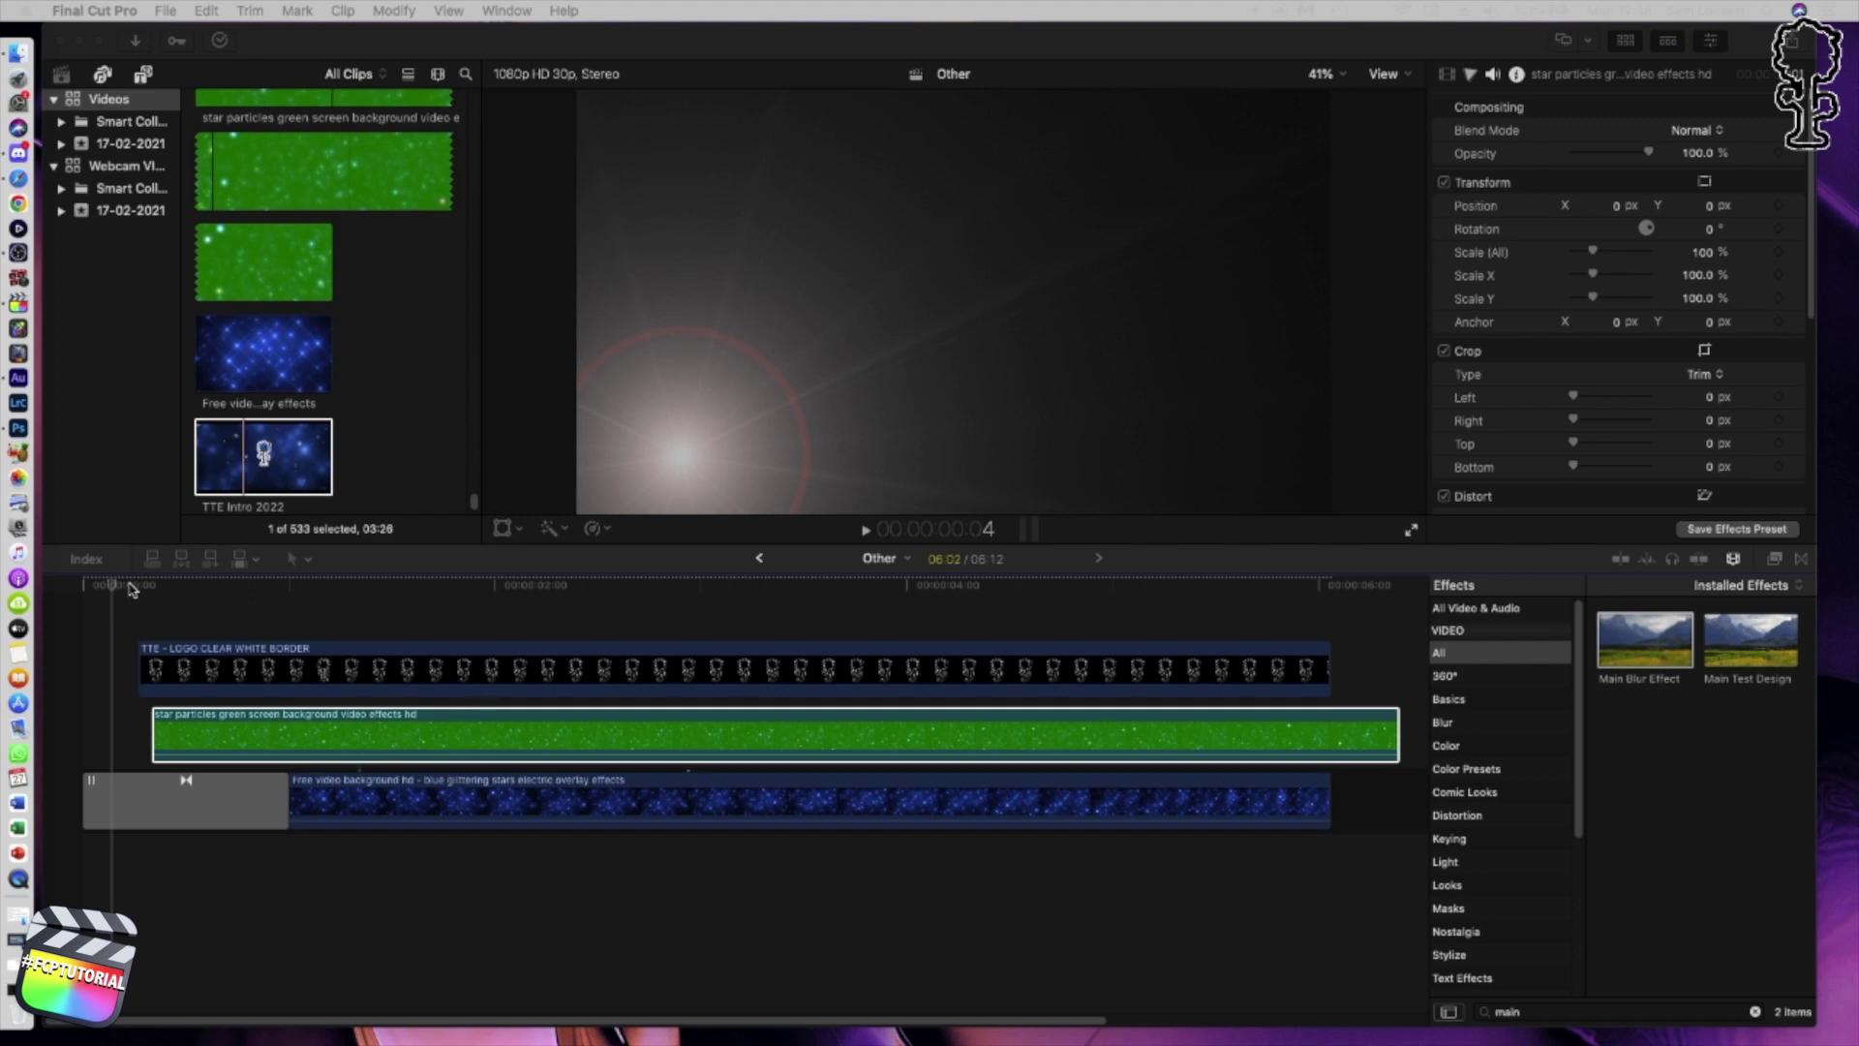
# Preview the finished TTE Intro 2022 clip from the media browser
pyautogui.click(203, 465)
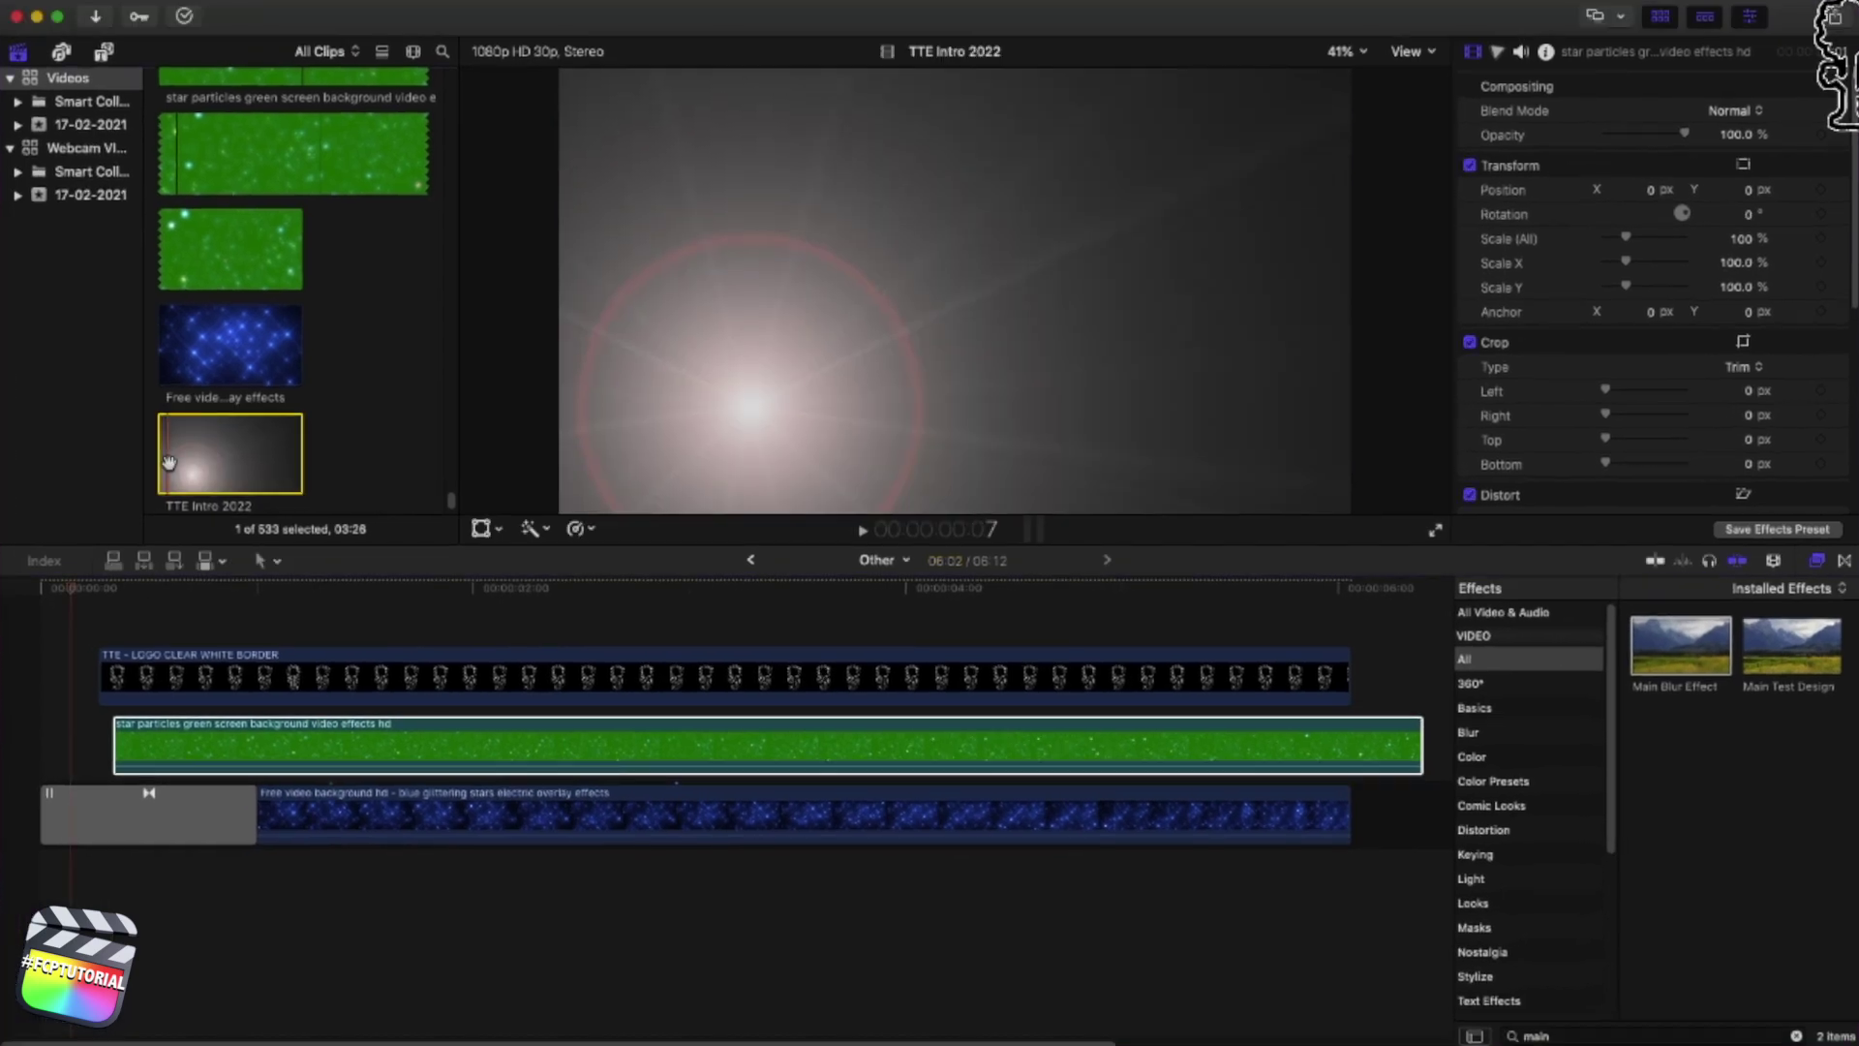
pyautogui.press('space')
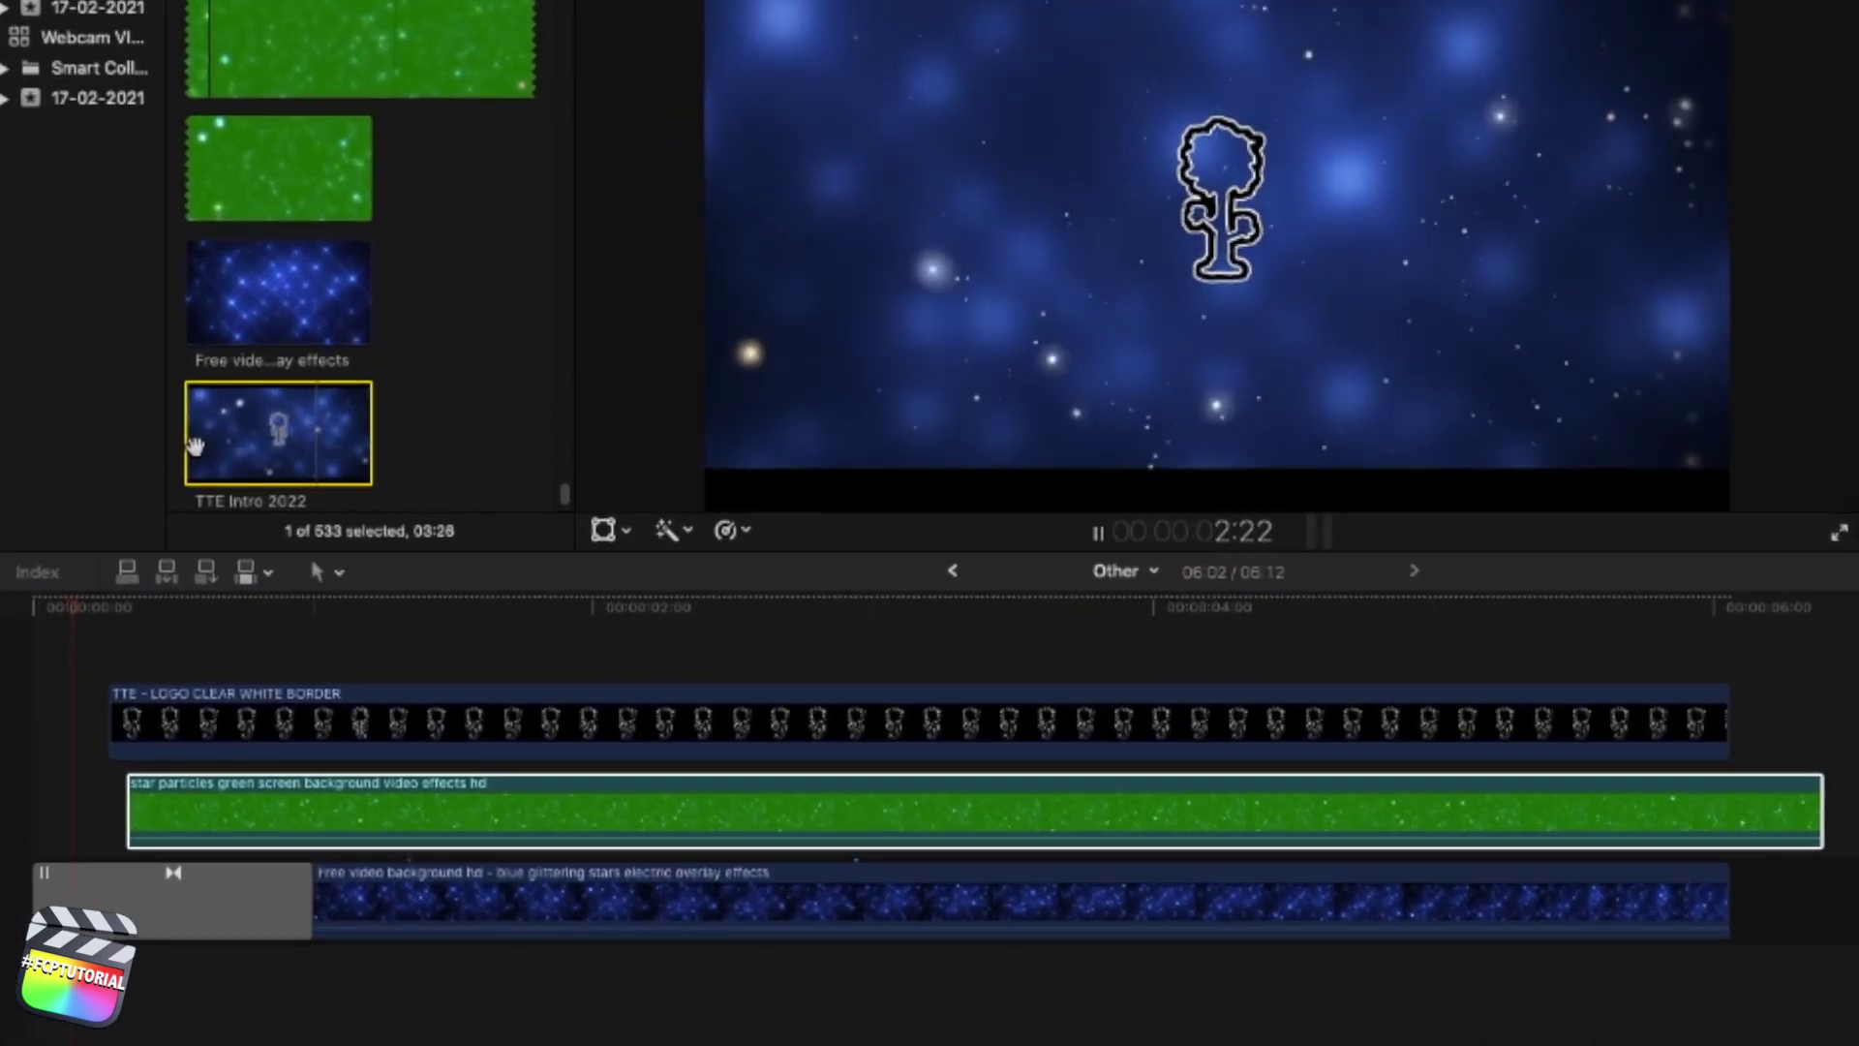
pyautogui.press('space')
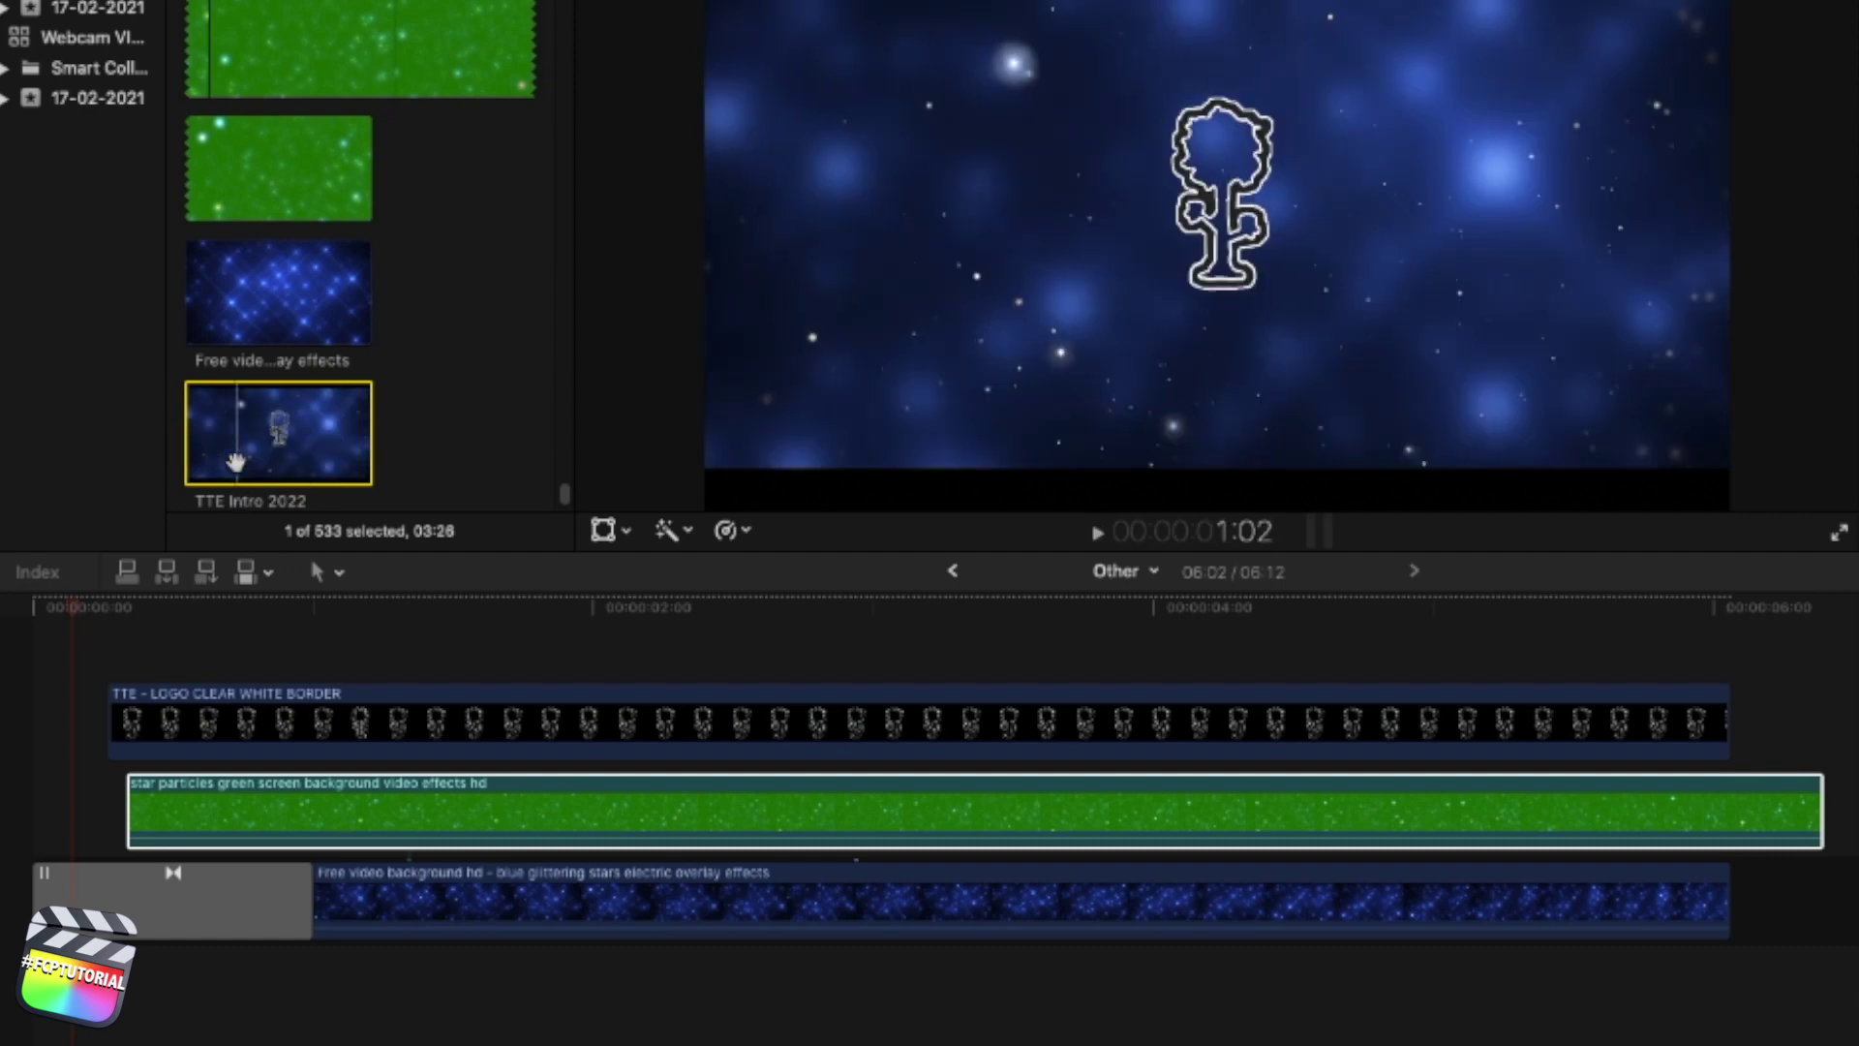
pyautogui.press('space')
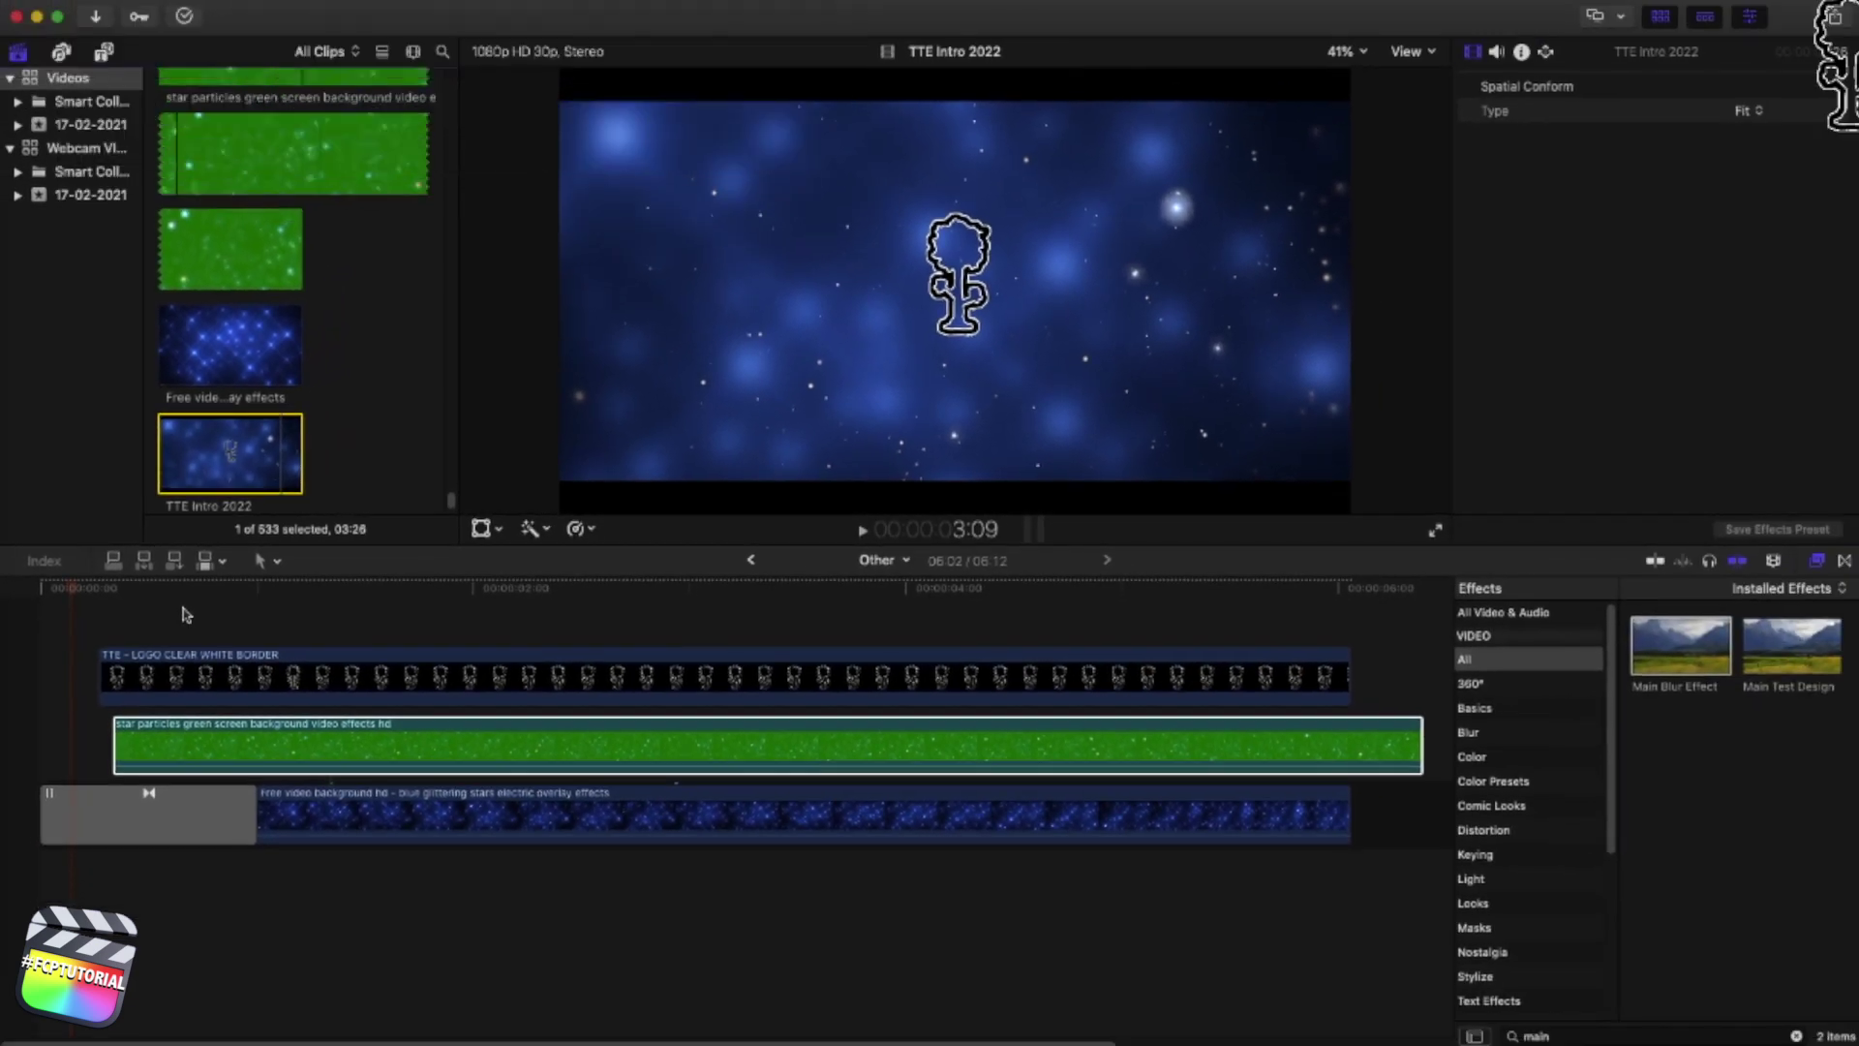
# Toggle the logo clip off and on as a check, and disable the star particles green screen clip in the timeline
pyautogui.click(233, 590)
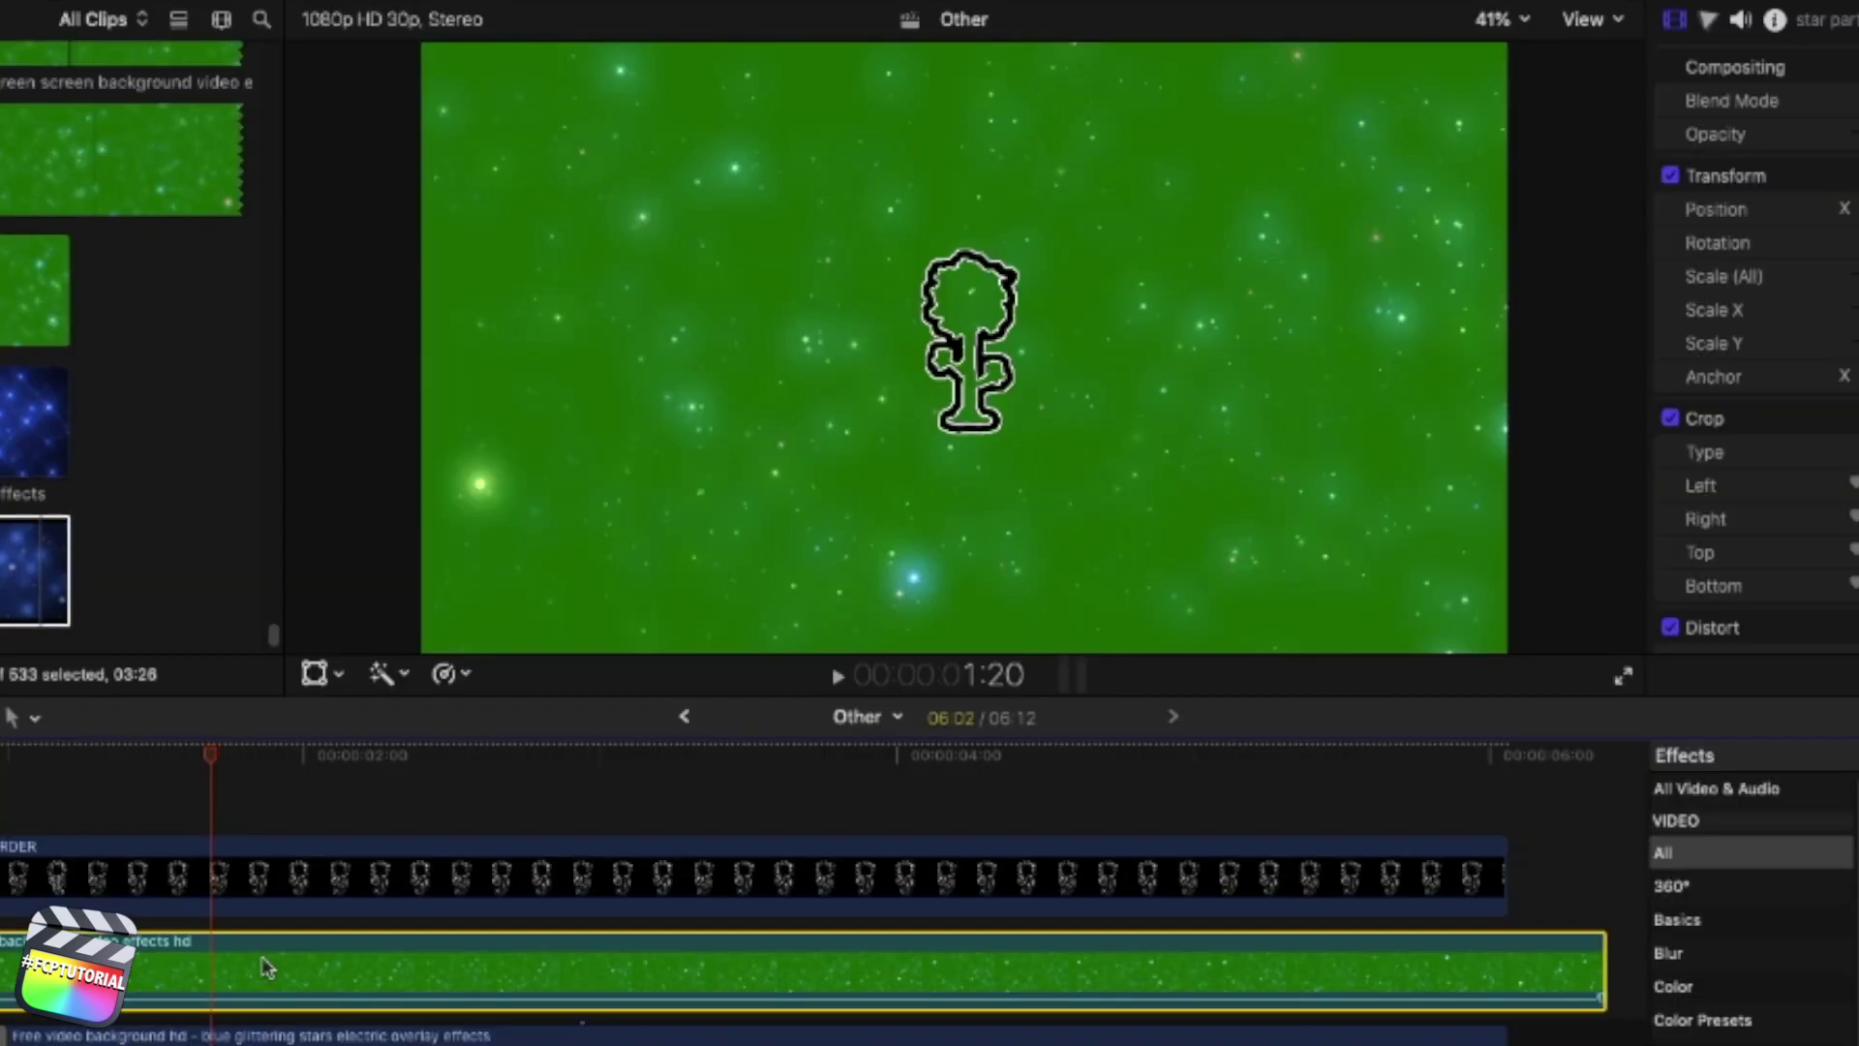
pyautogui.click(451, 668)
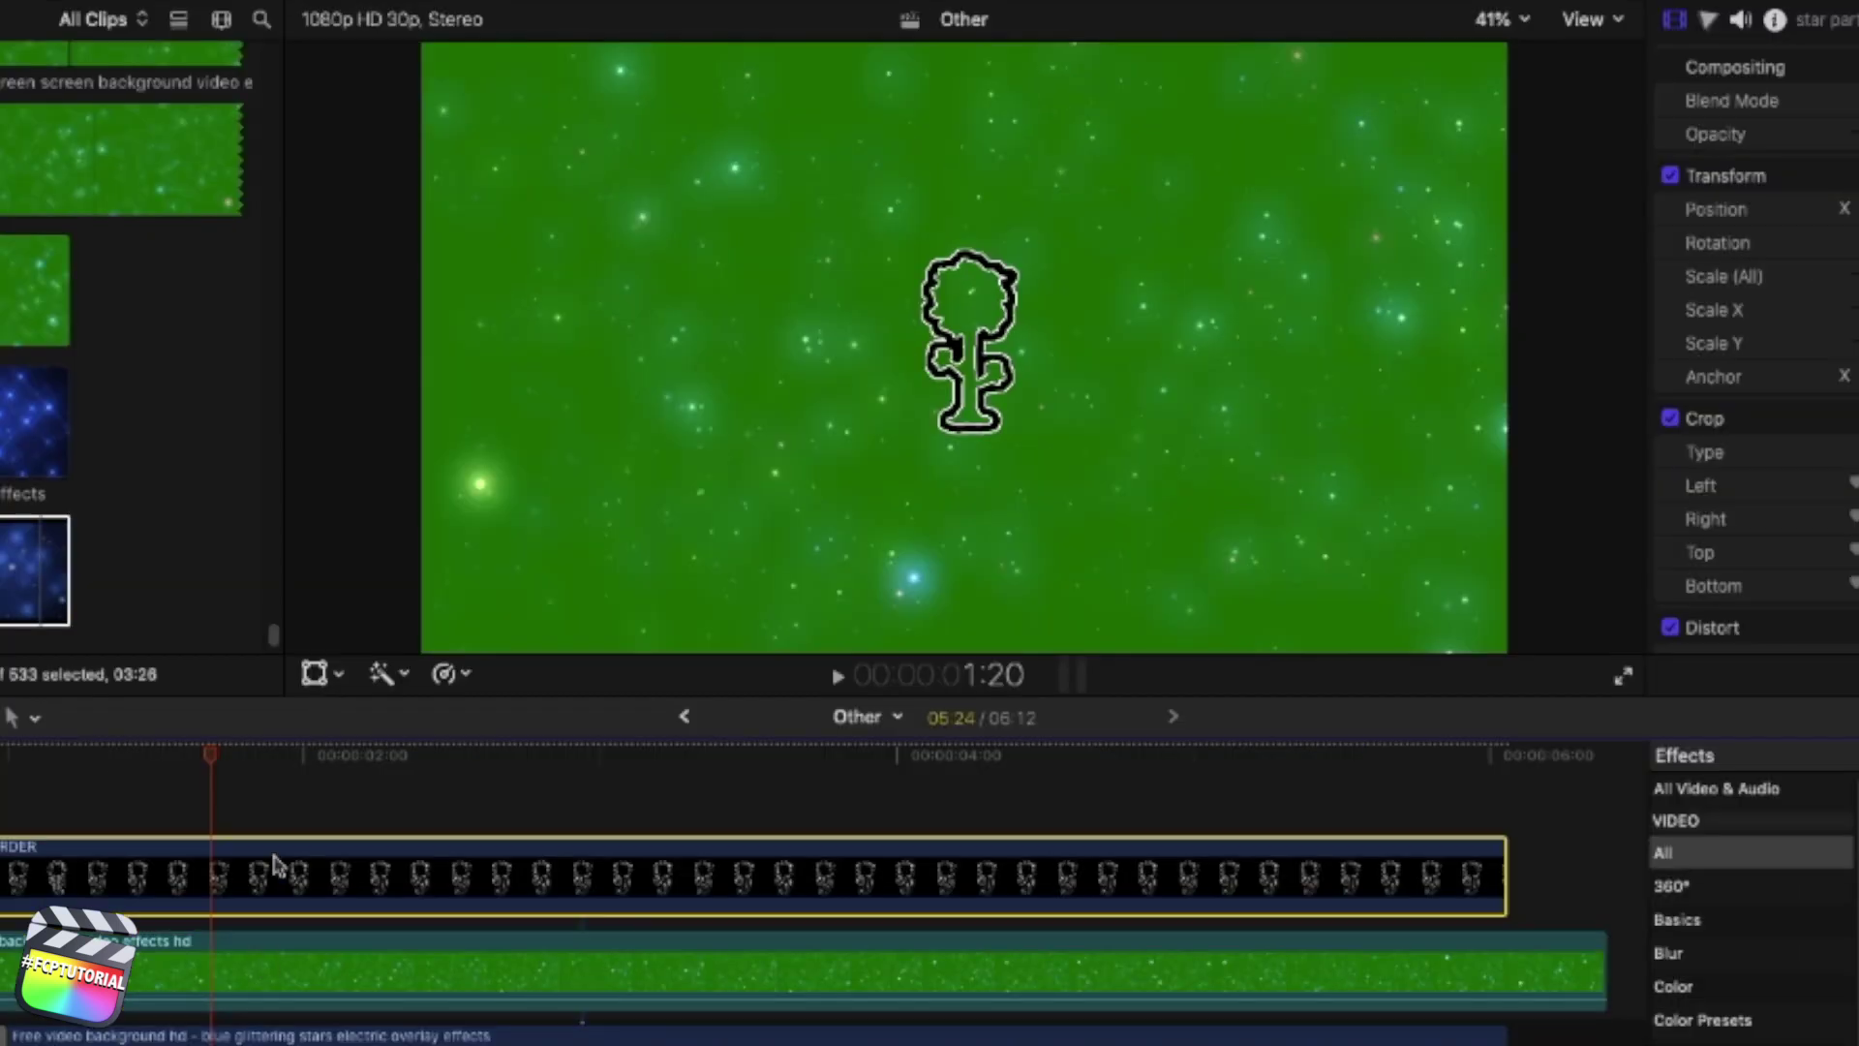
pyautogui.press('v')
pyautogui.press('v')
pyautogui.click(286, 964)
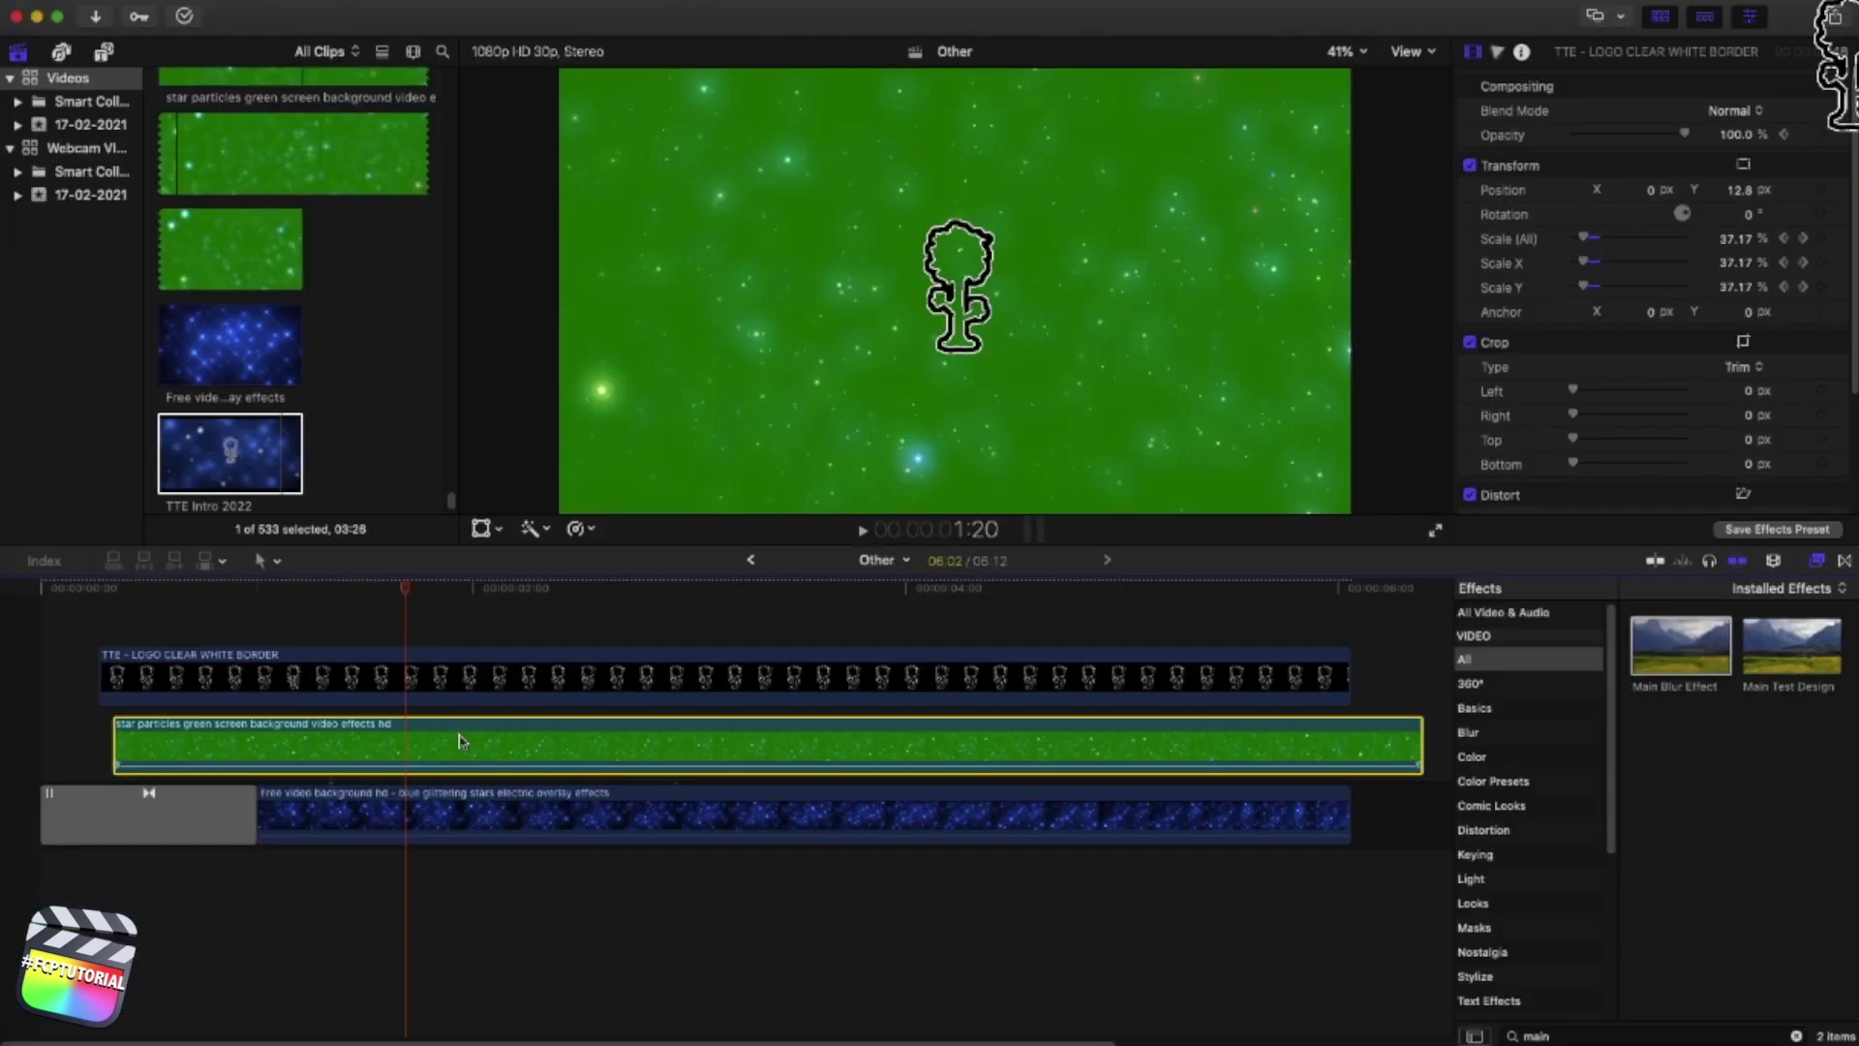
pyautogui.press('v')
# Toggle the blue glittering stars background clip off and on to check its layer in the composition
pyautogui.click(504, 816)
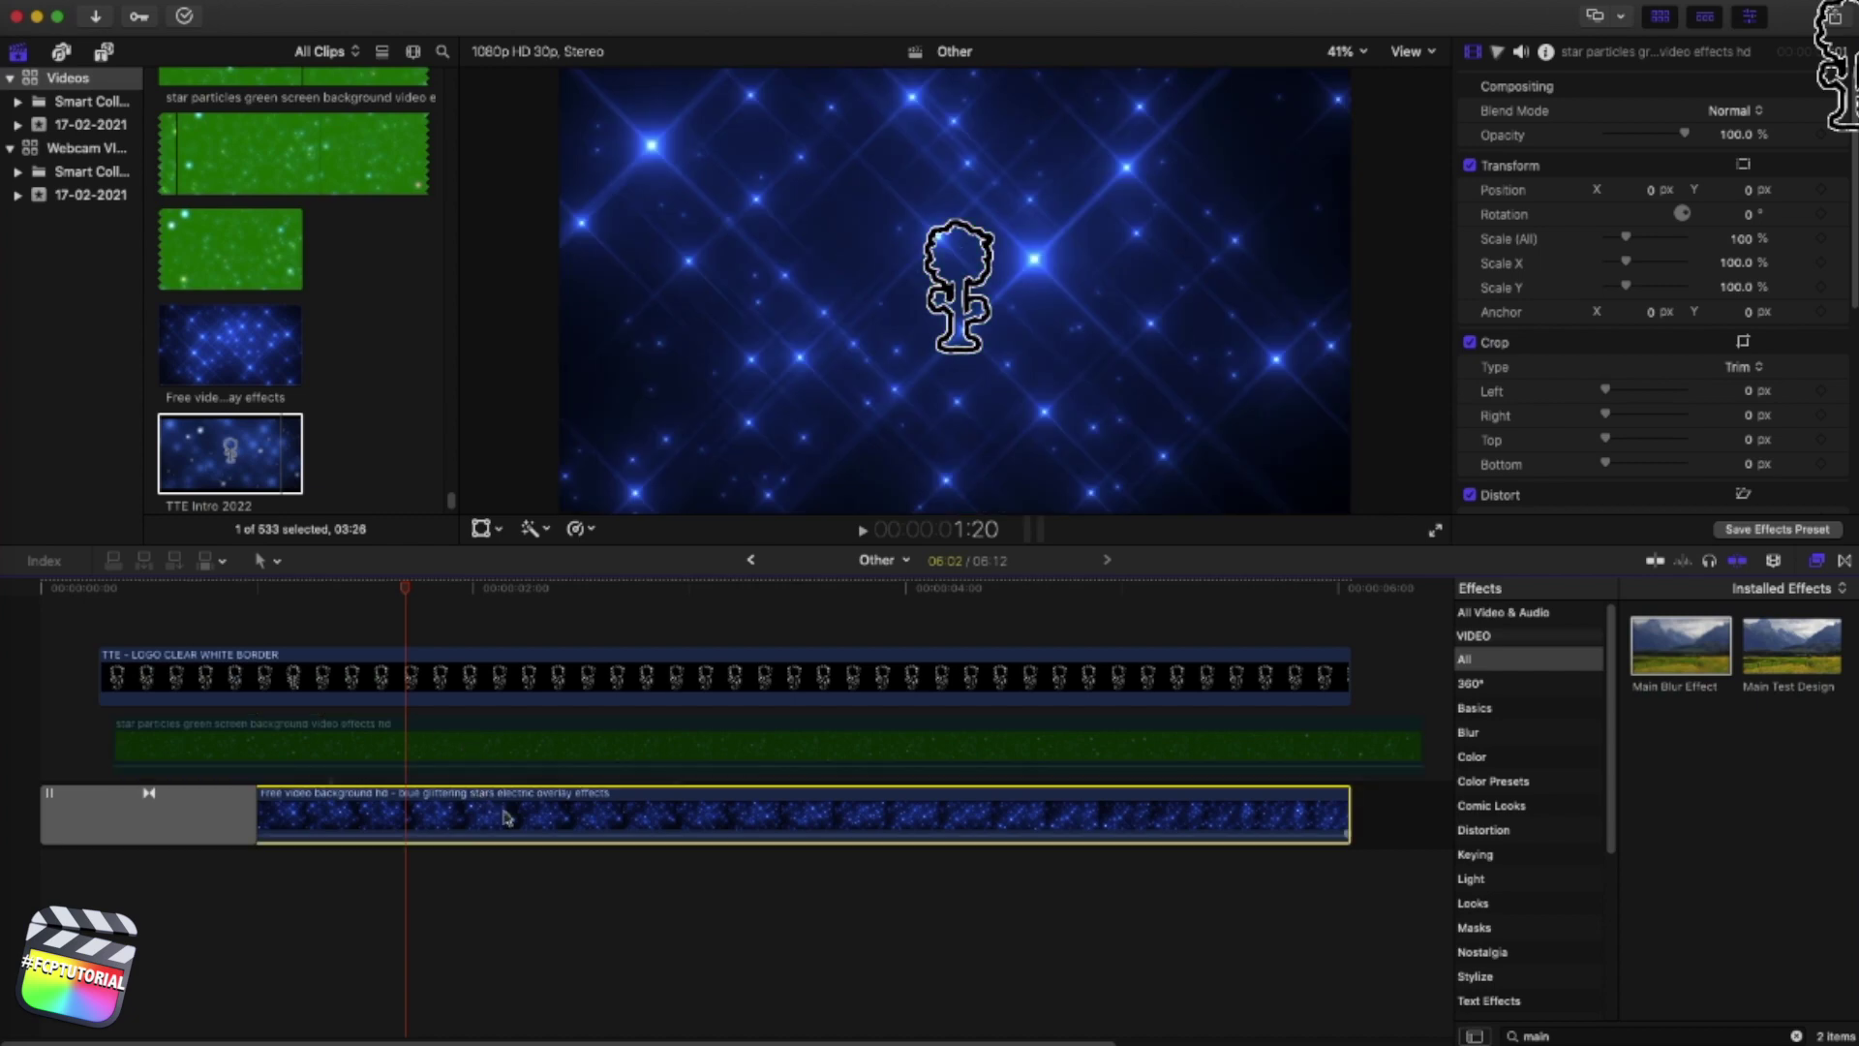
pyautogui.press('v')
pyautogui.press('v')
pyautogui.click(449, 752)
# Play the timeline from the start of the logo clip to review the opening light transition
pyautogui.moveTo(397, 598); pyautogui.dragTo(100, 619)
pyautogui.click(119, 668)
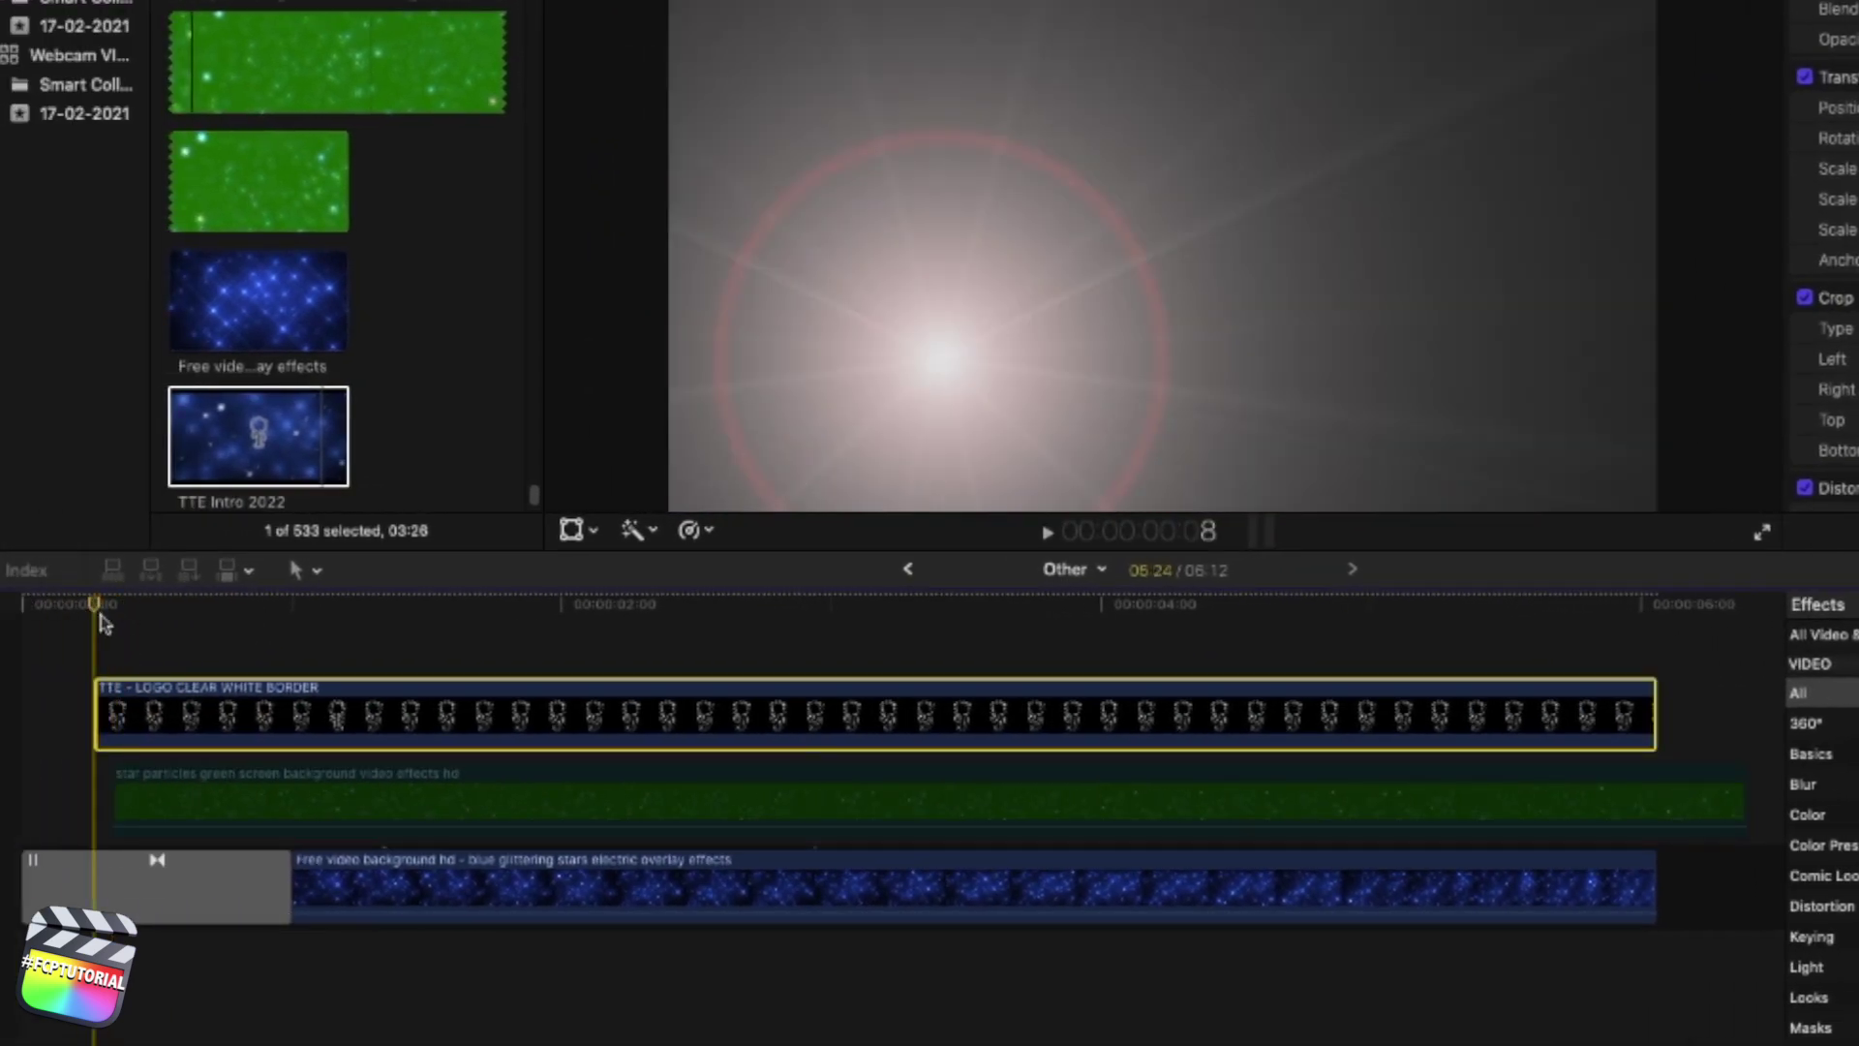
pyautogui.press('space')
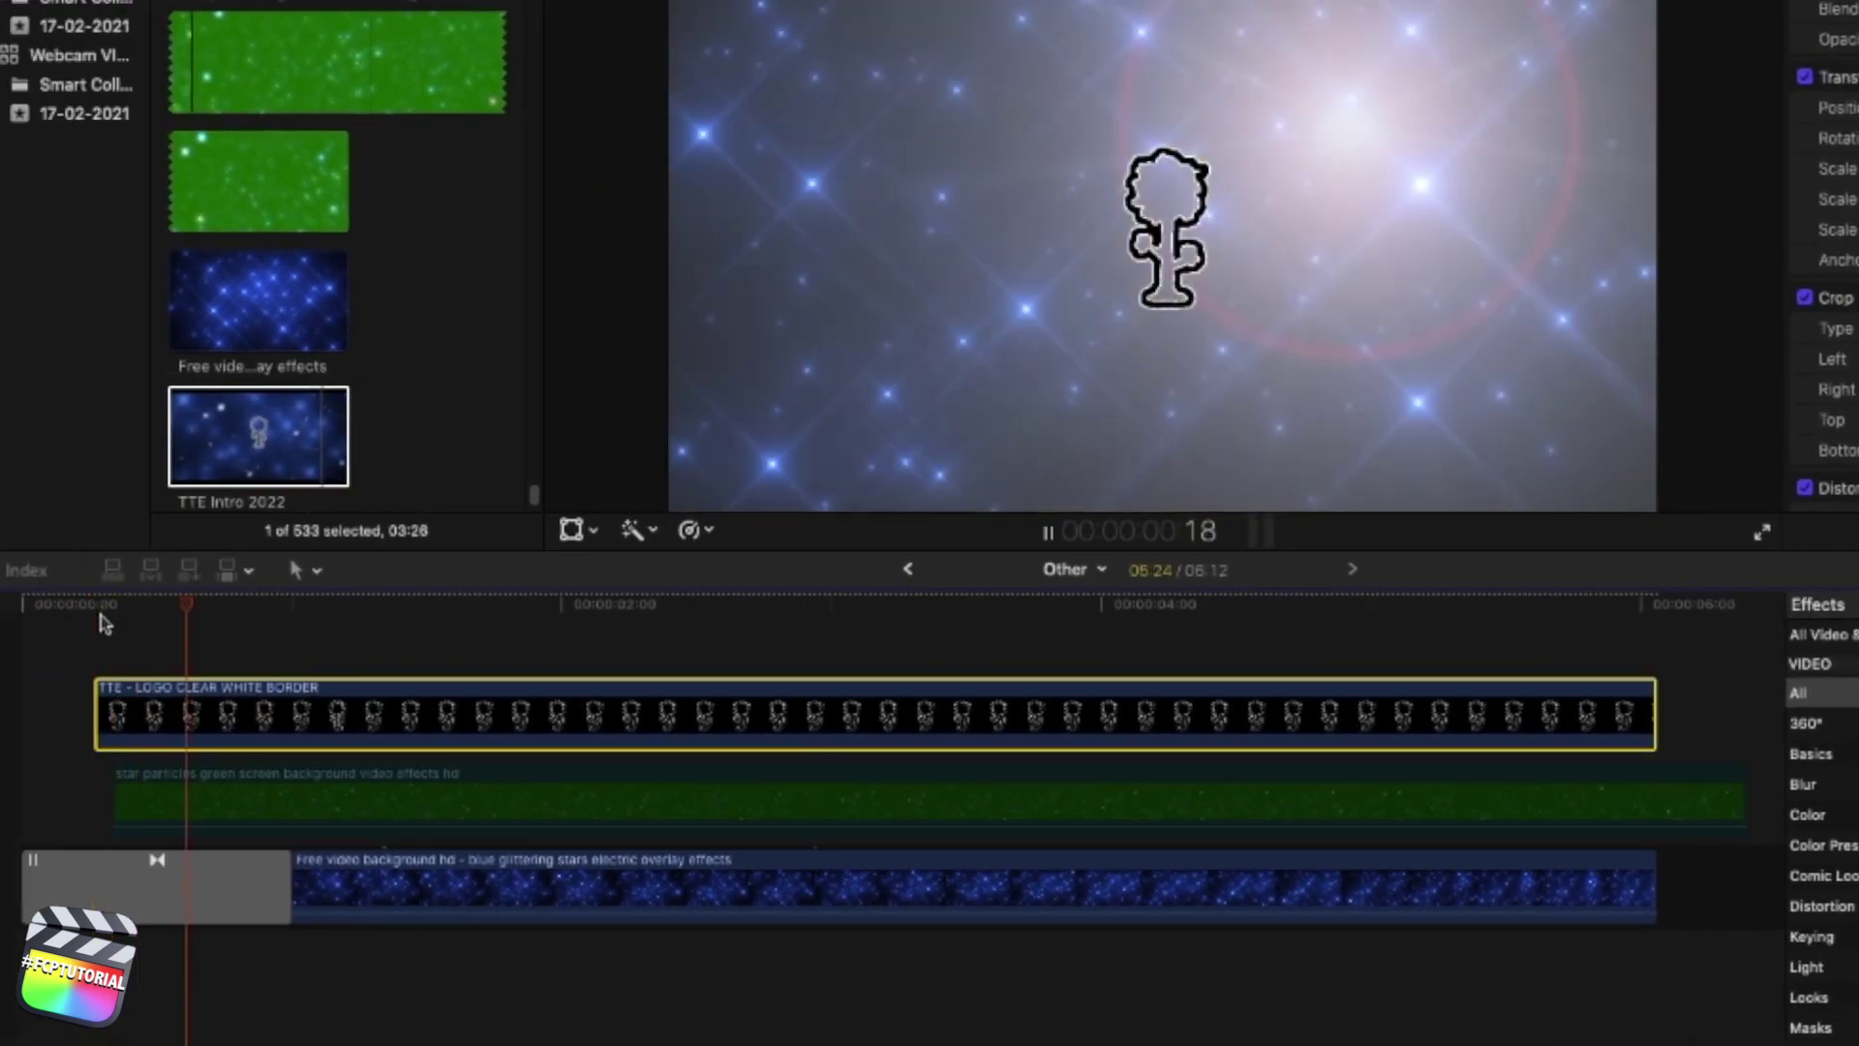
pyautogui.press('space')
# Apply the saved Main Blur Effect to the blue glittering stars background clip
pyautogui.moveTo(369, 610); pyautogui.dragTo(404, 617)
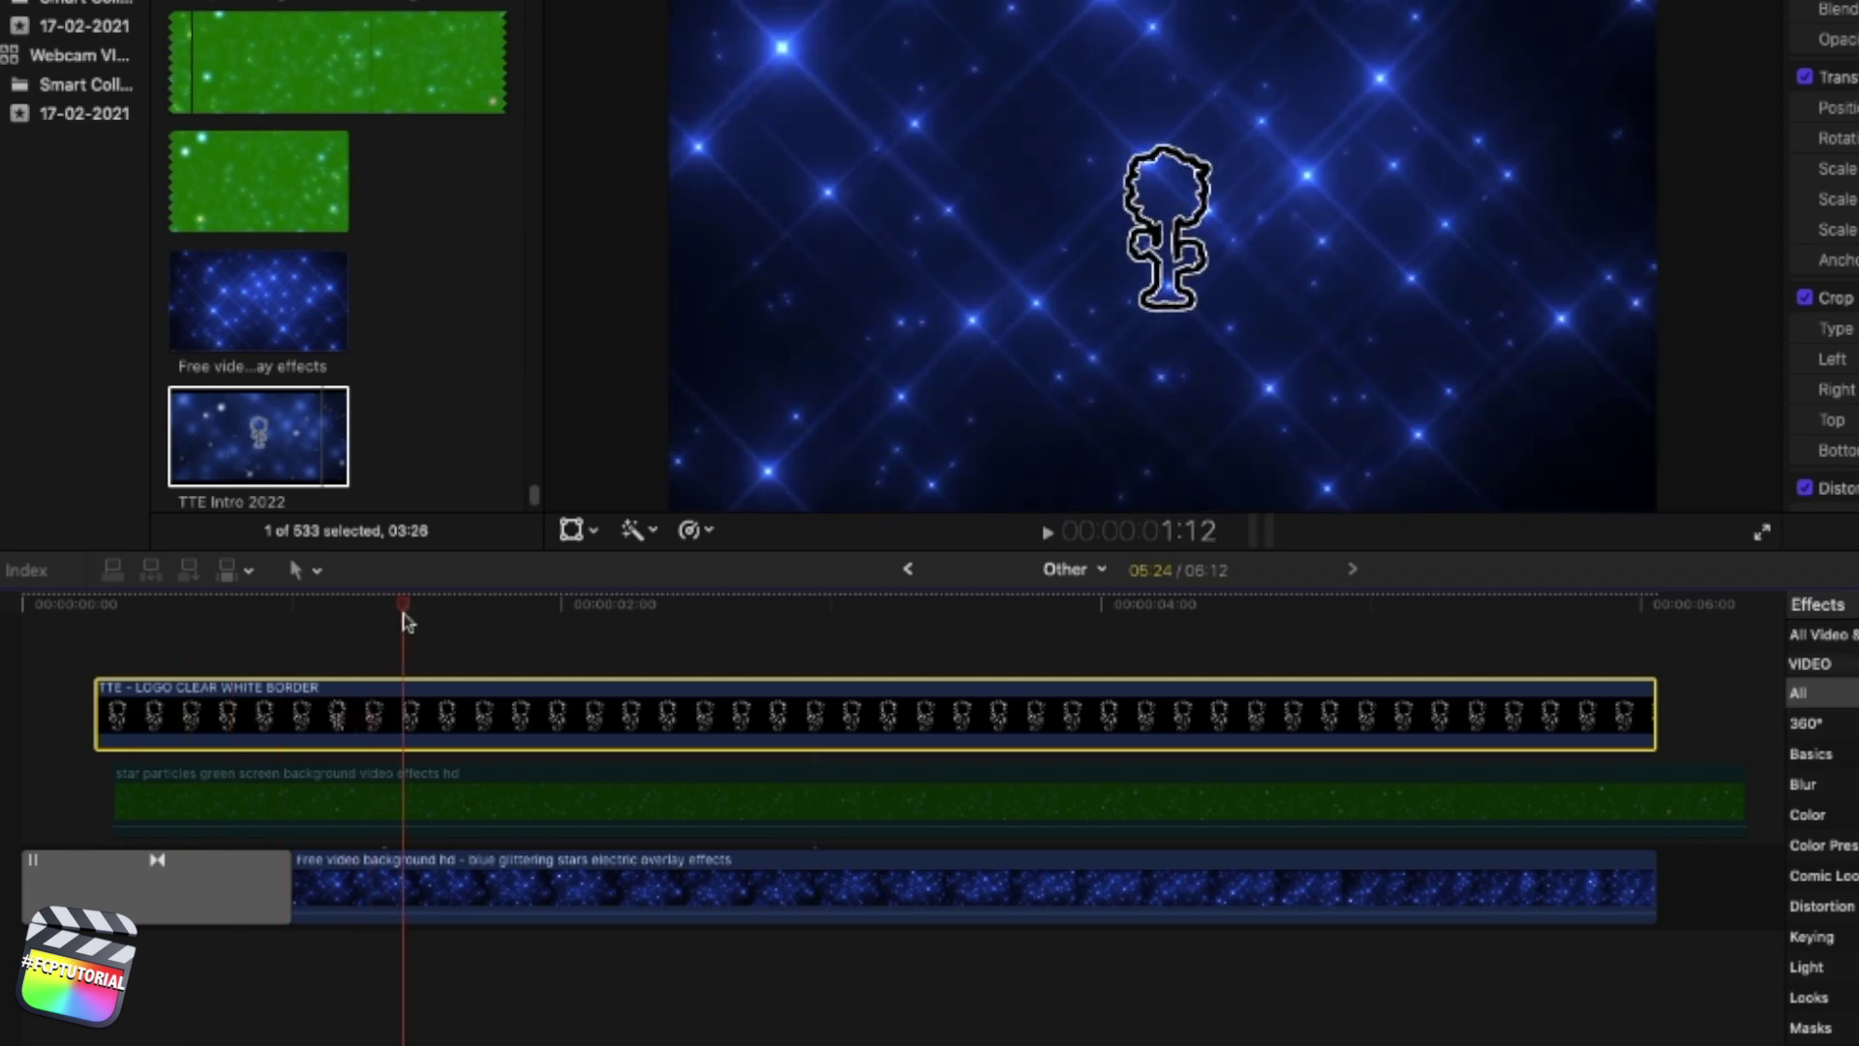
pyautogui.click(563, 897)
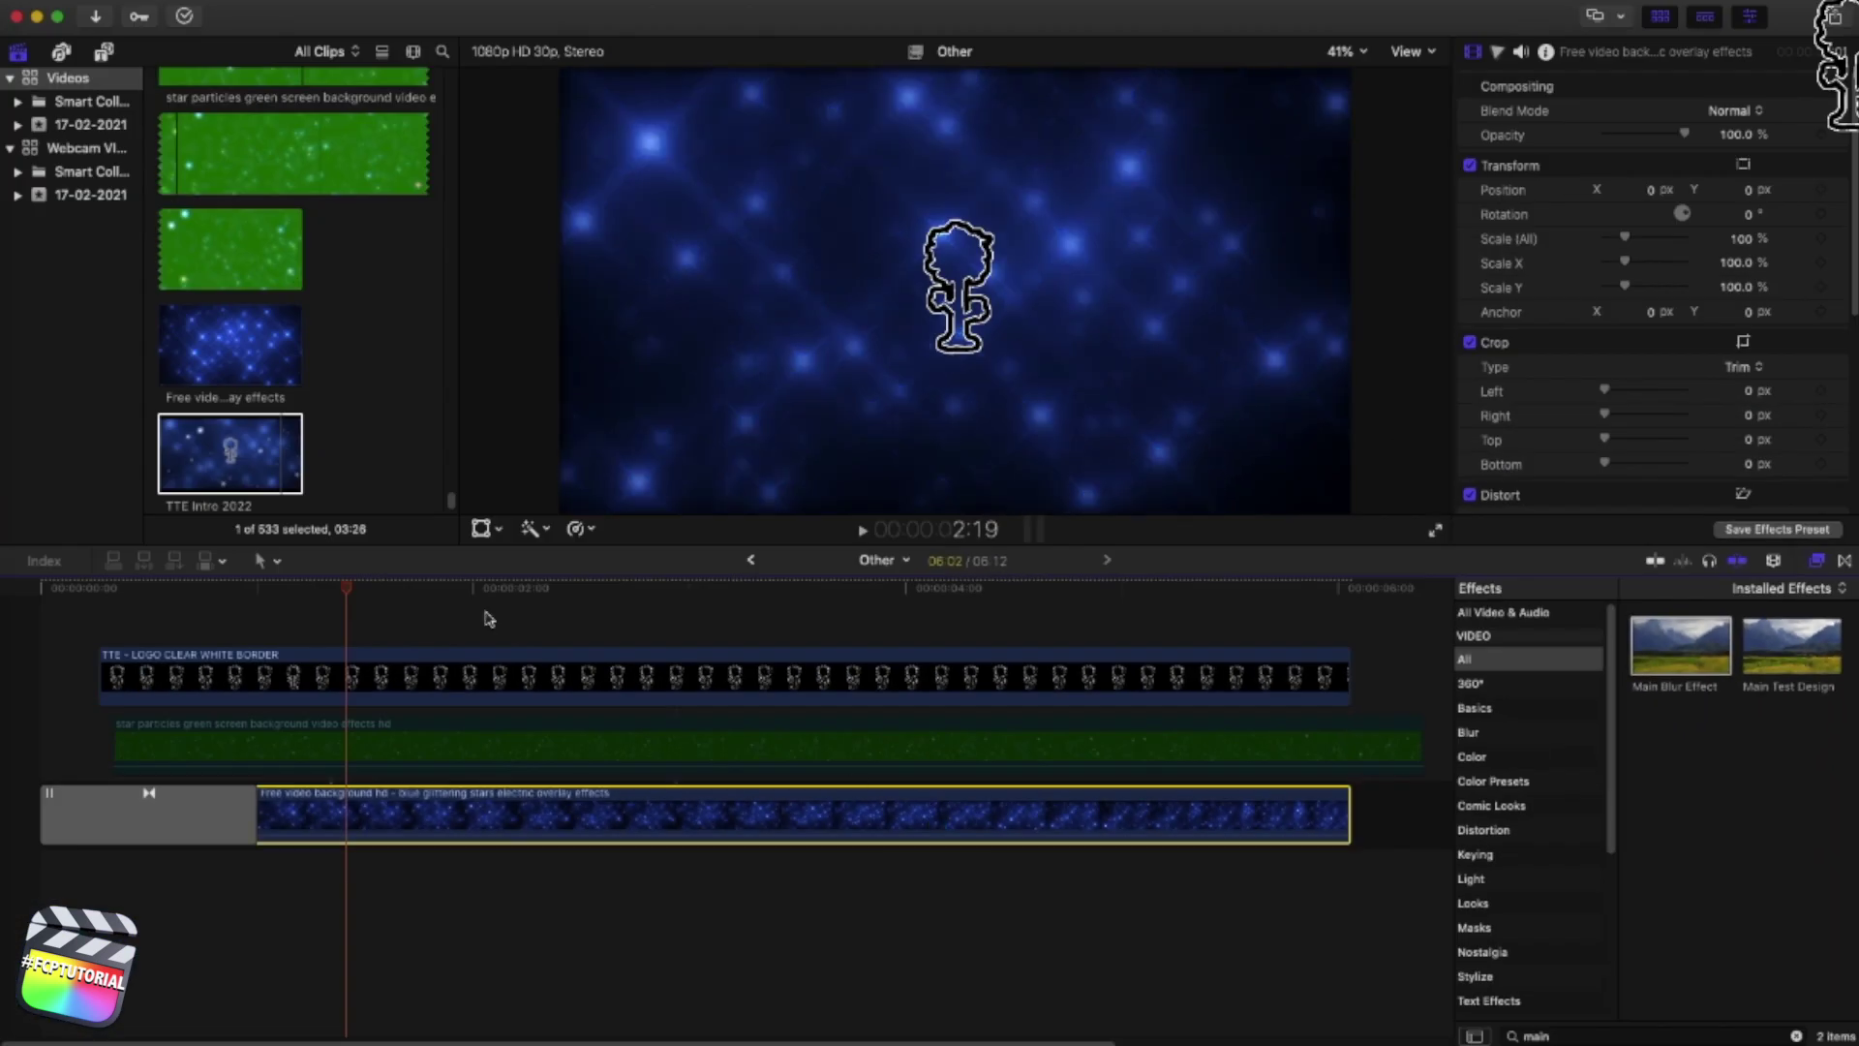
pyautogui.press('super+z')
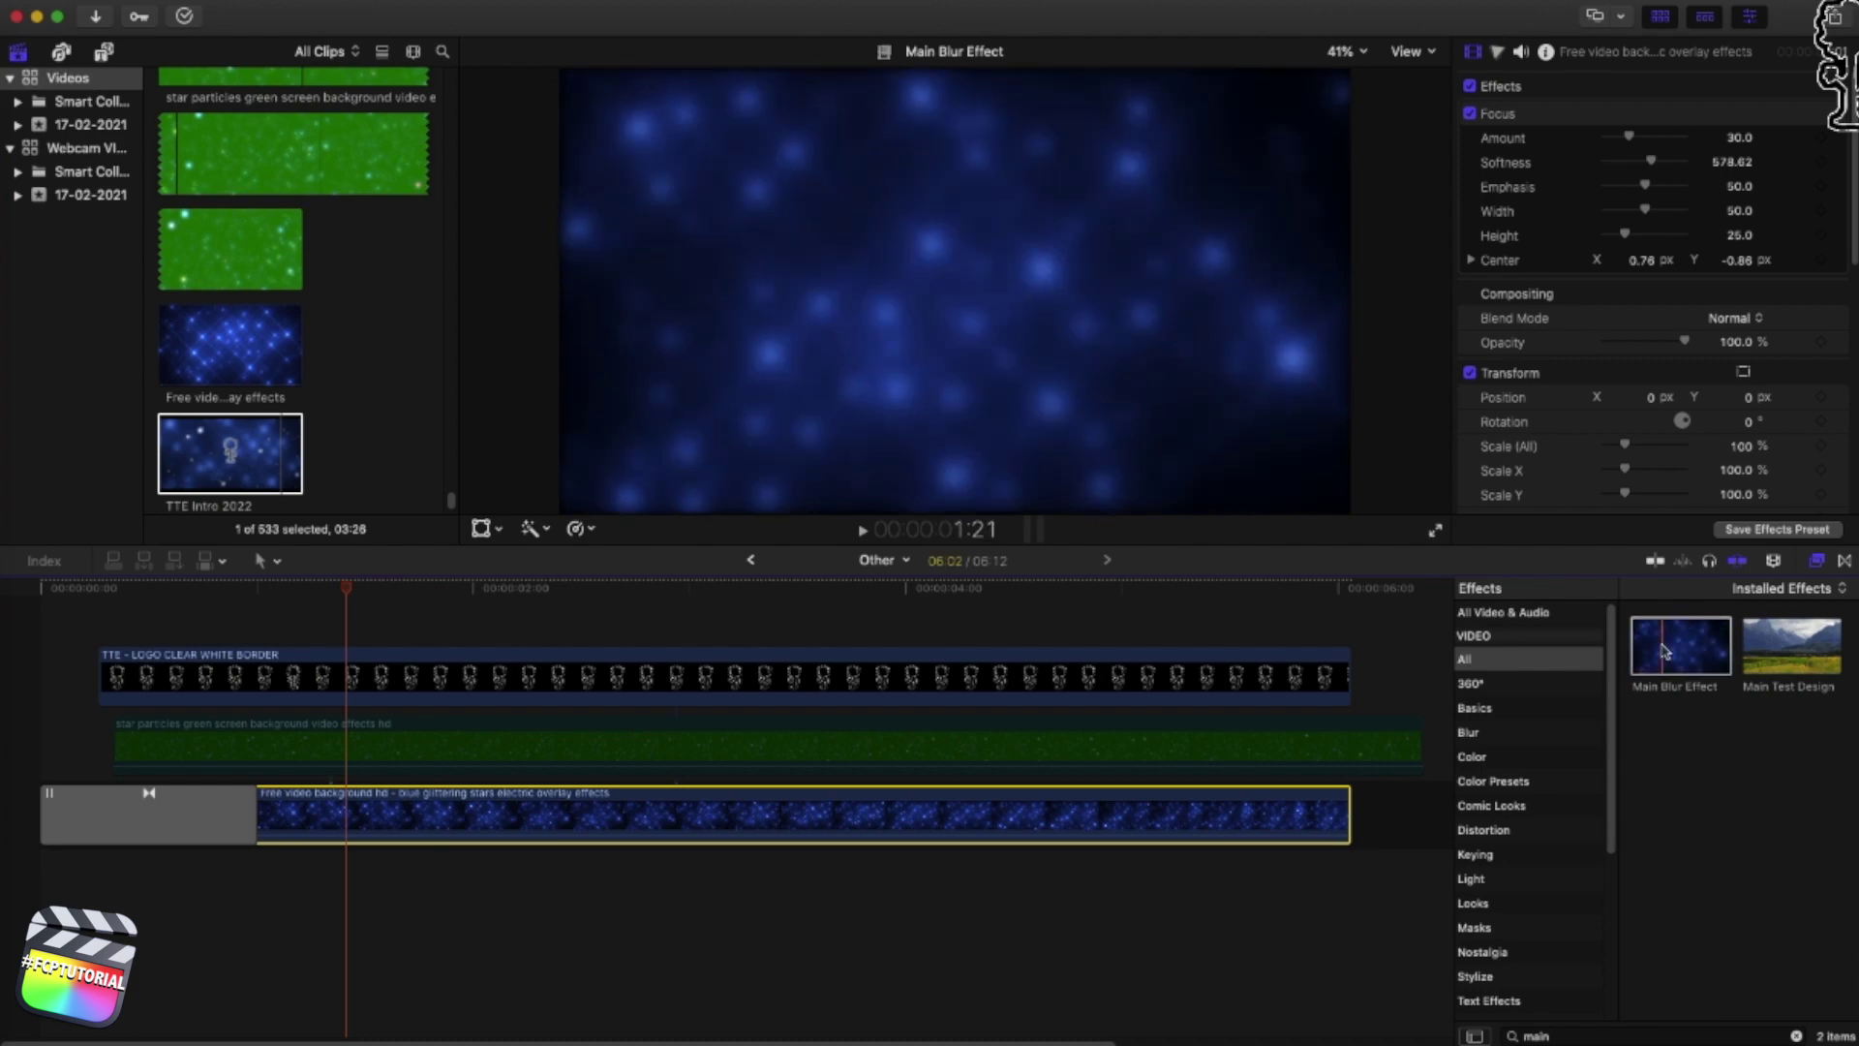
# Clear the effects search, check the Blur category, and list all video effects
pyautogui.click(1482, 734)
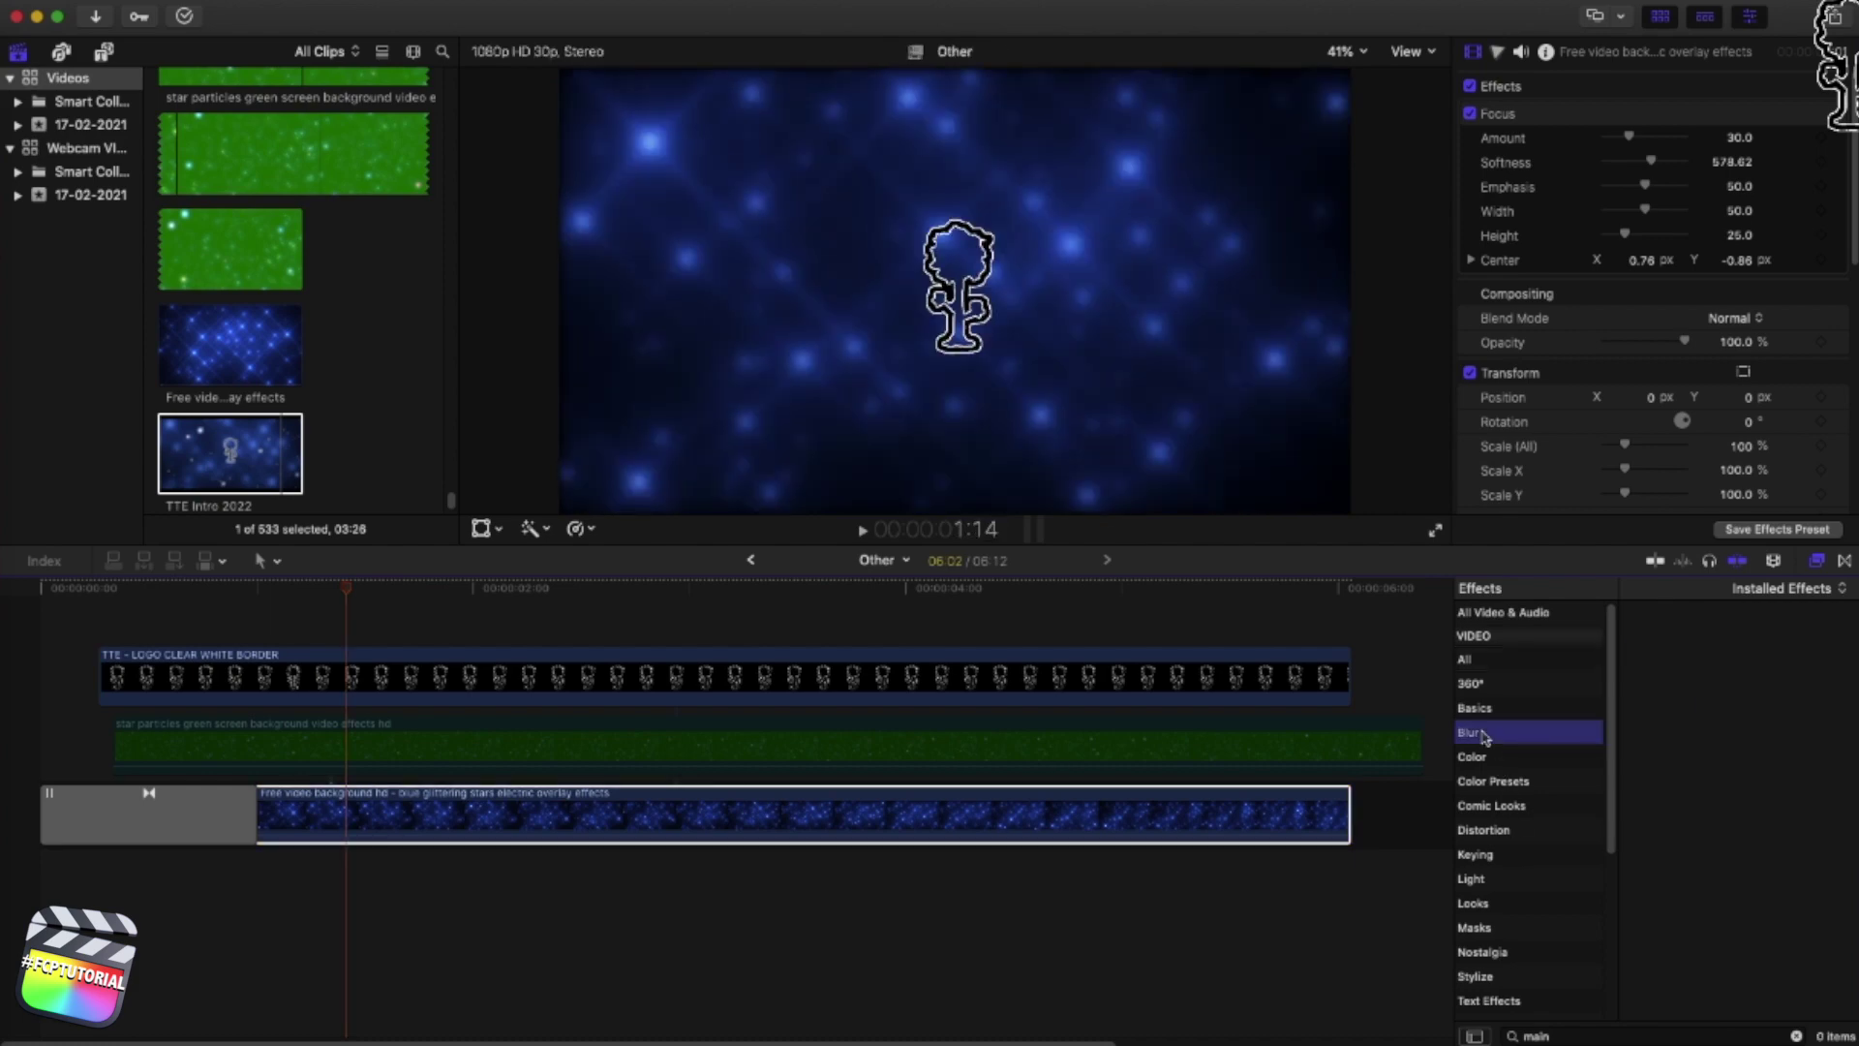
pyautogui.moveTo(1579, 1036); pyautogui.dragTo(1513, 1037)
pyautogui.press('BackSpace')
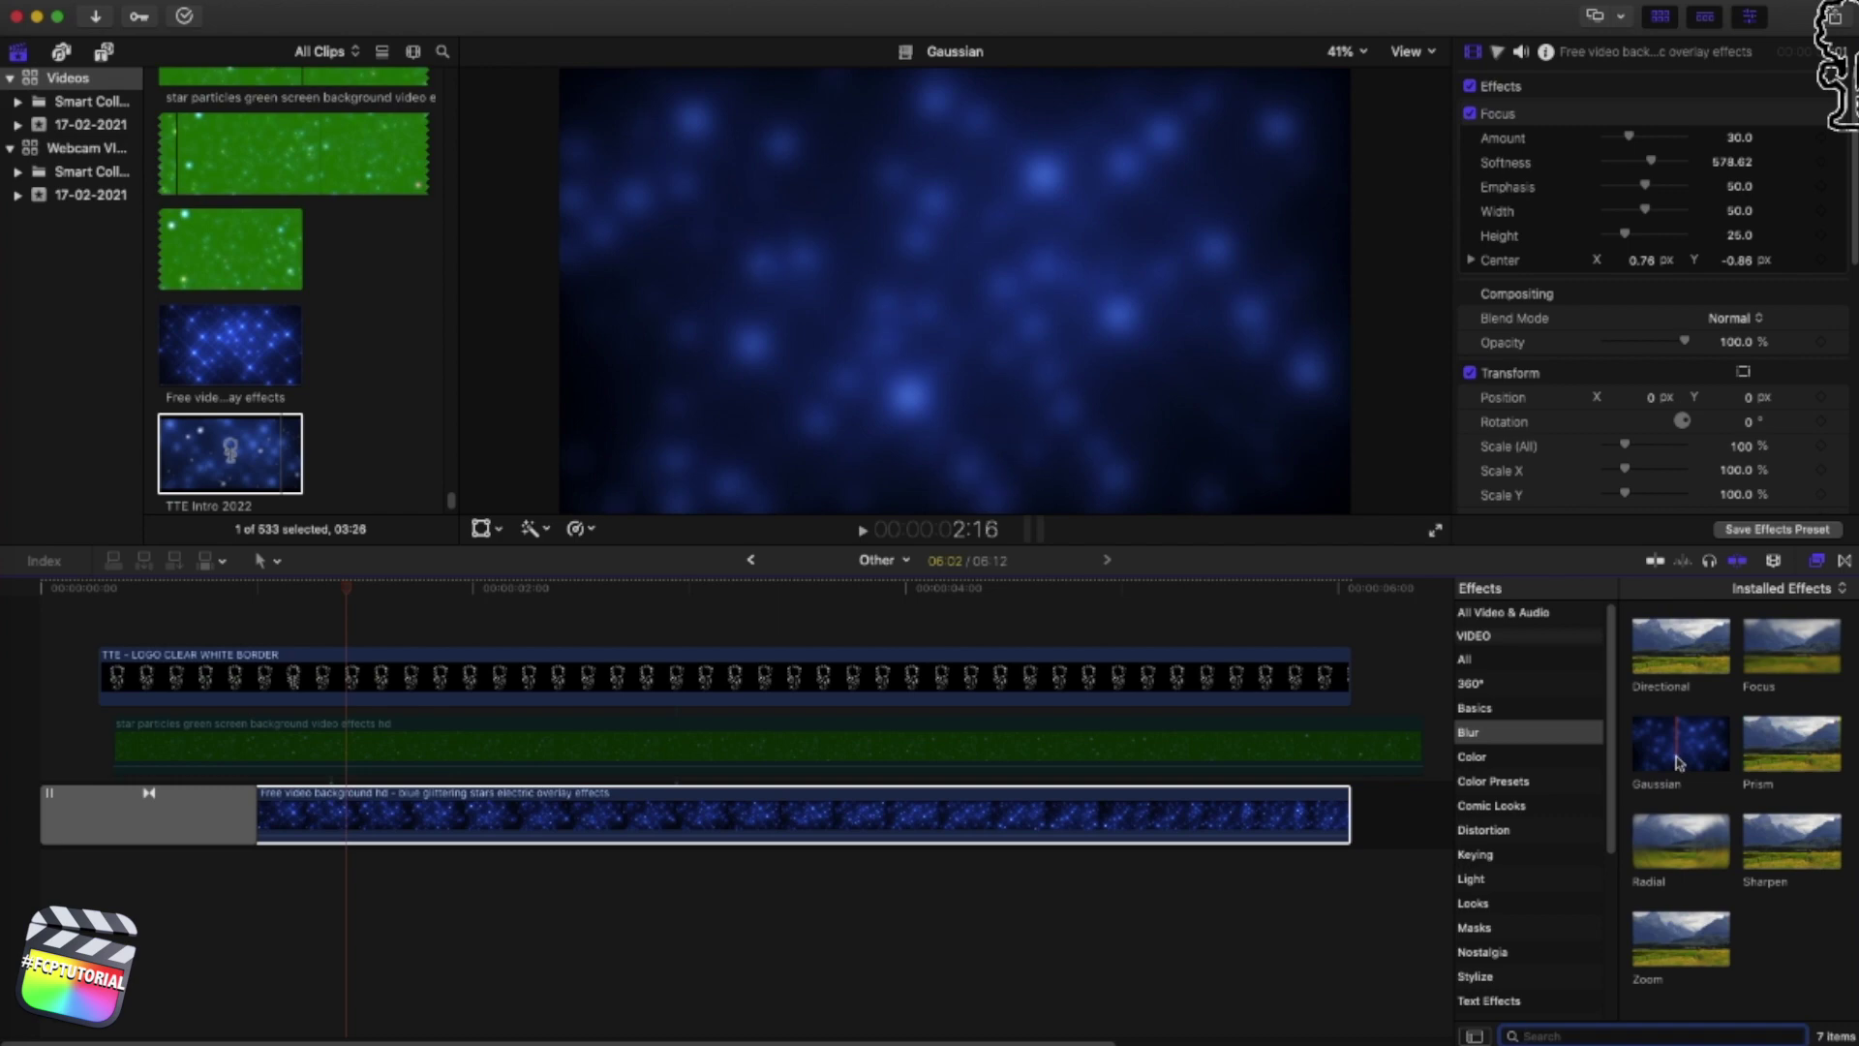
pyautogui.click(1466, 660)
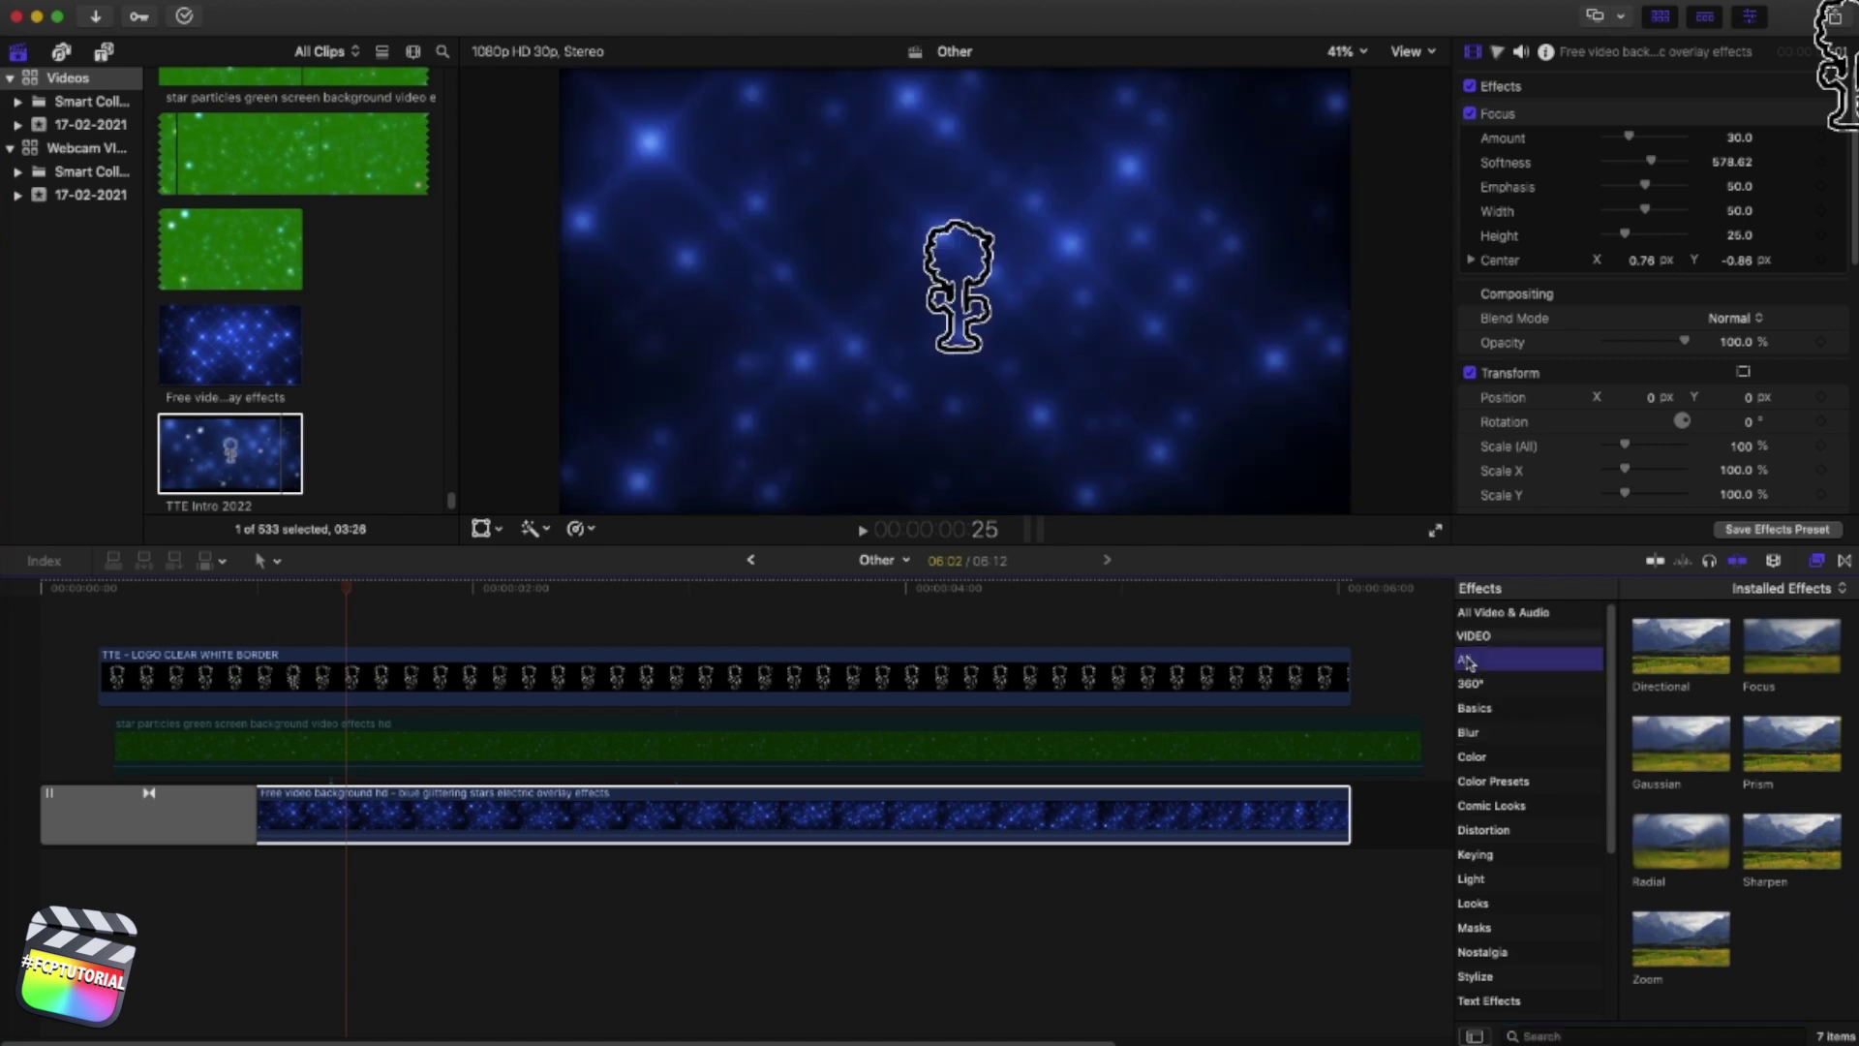
# Lower the blue background clip's global saturation to about -14% with a Color Board correction
pyautogui.click(978, 819)
pyautogui.moveTo(690, 589); pyautogui.dragTo(708, 589)
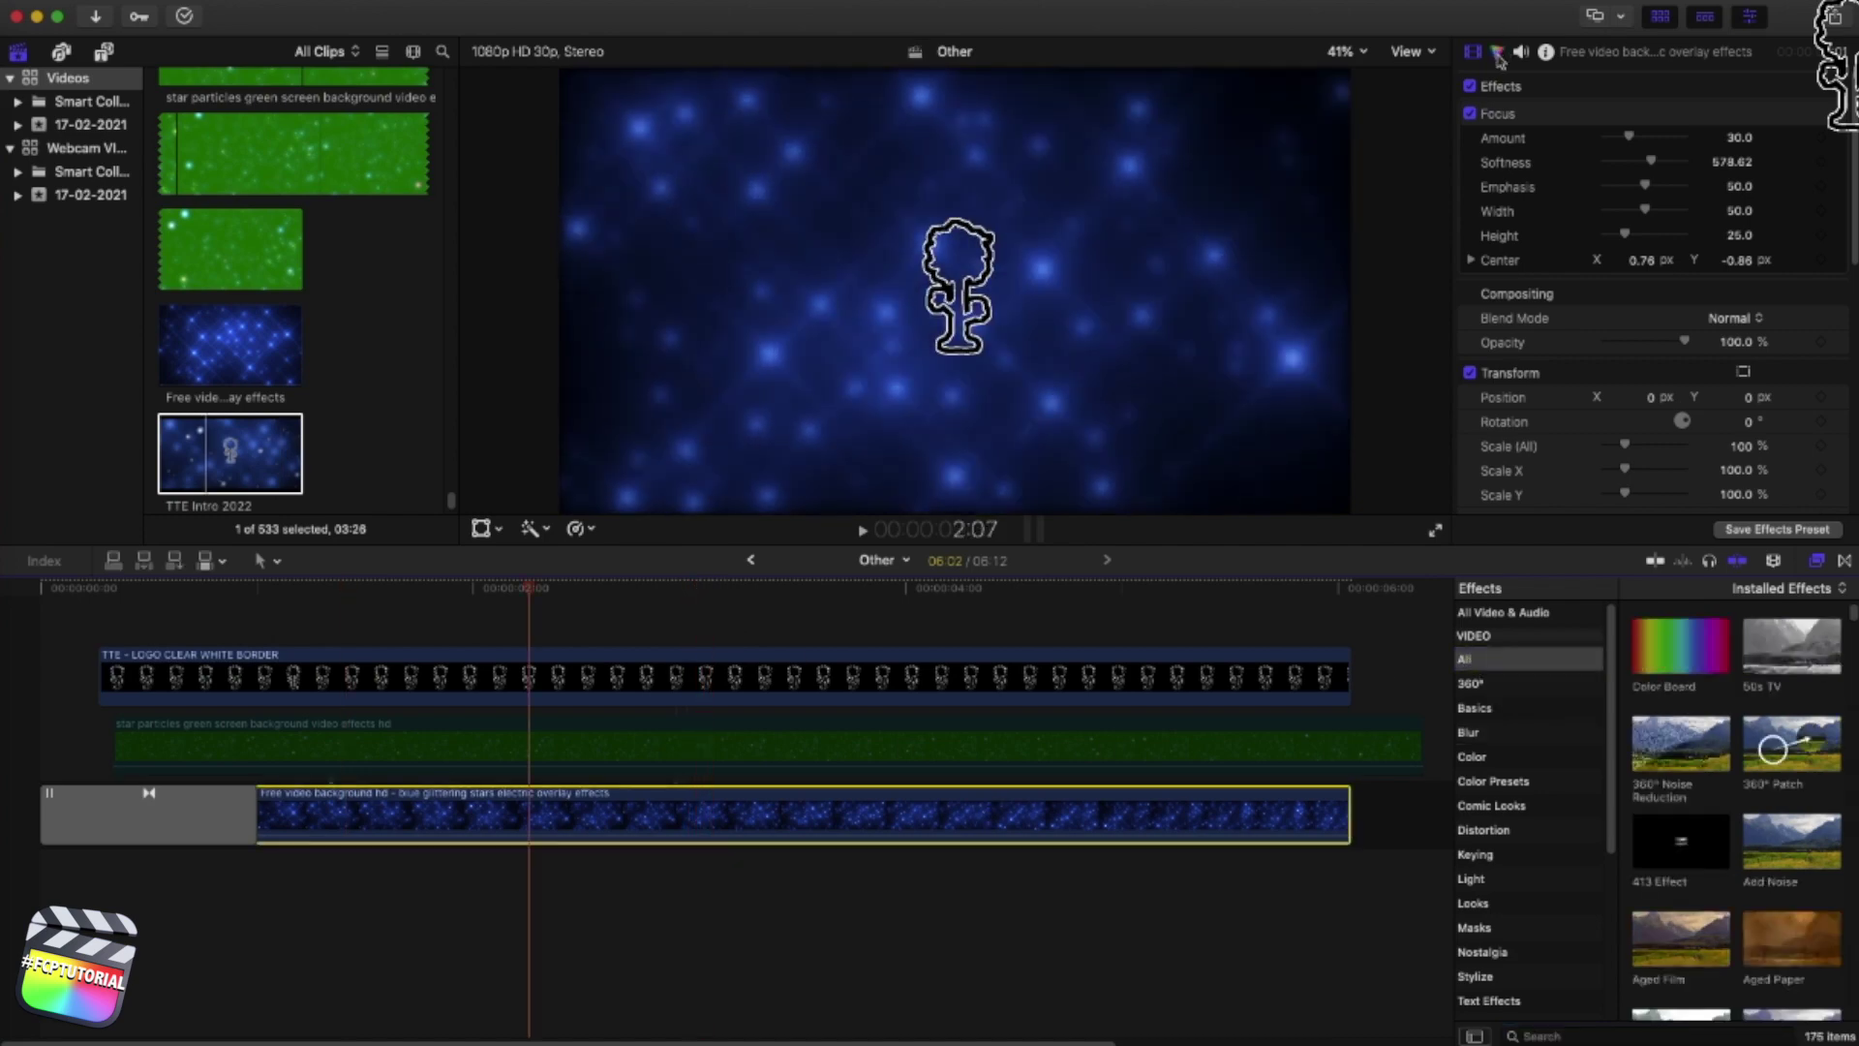
pyautogui.click(1498, 55)
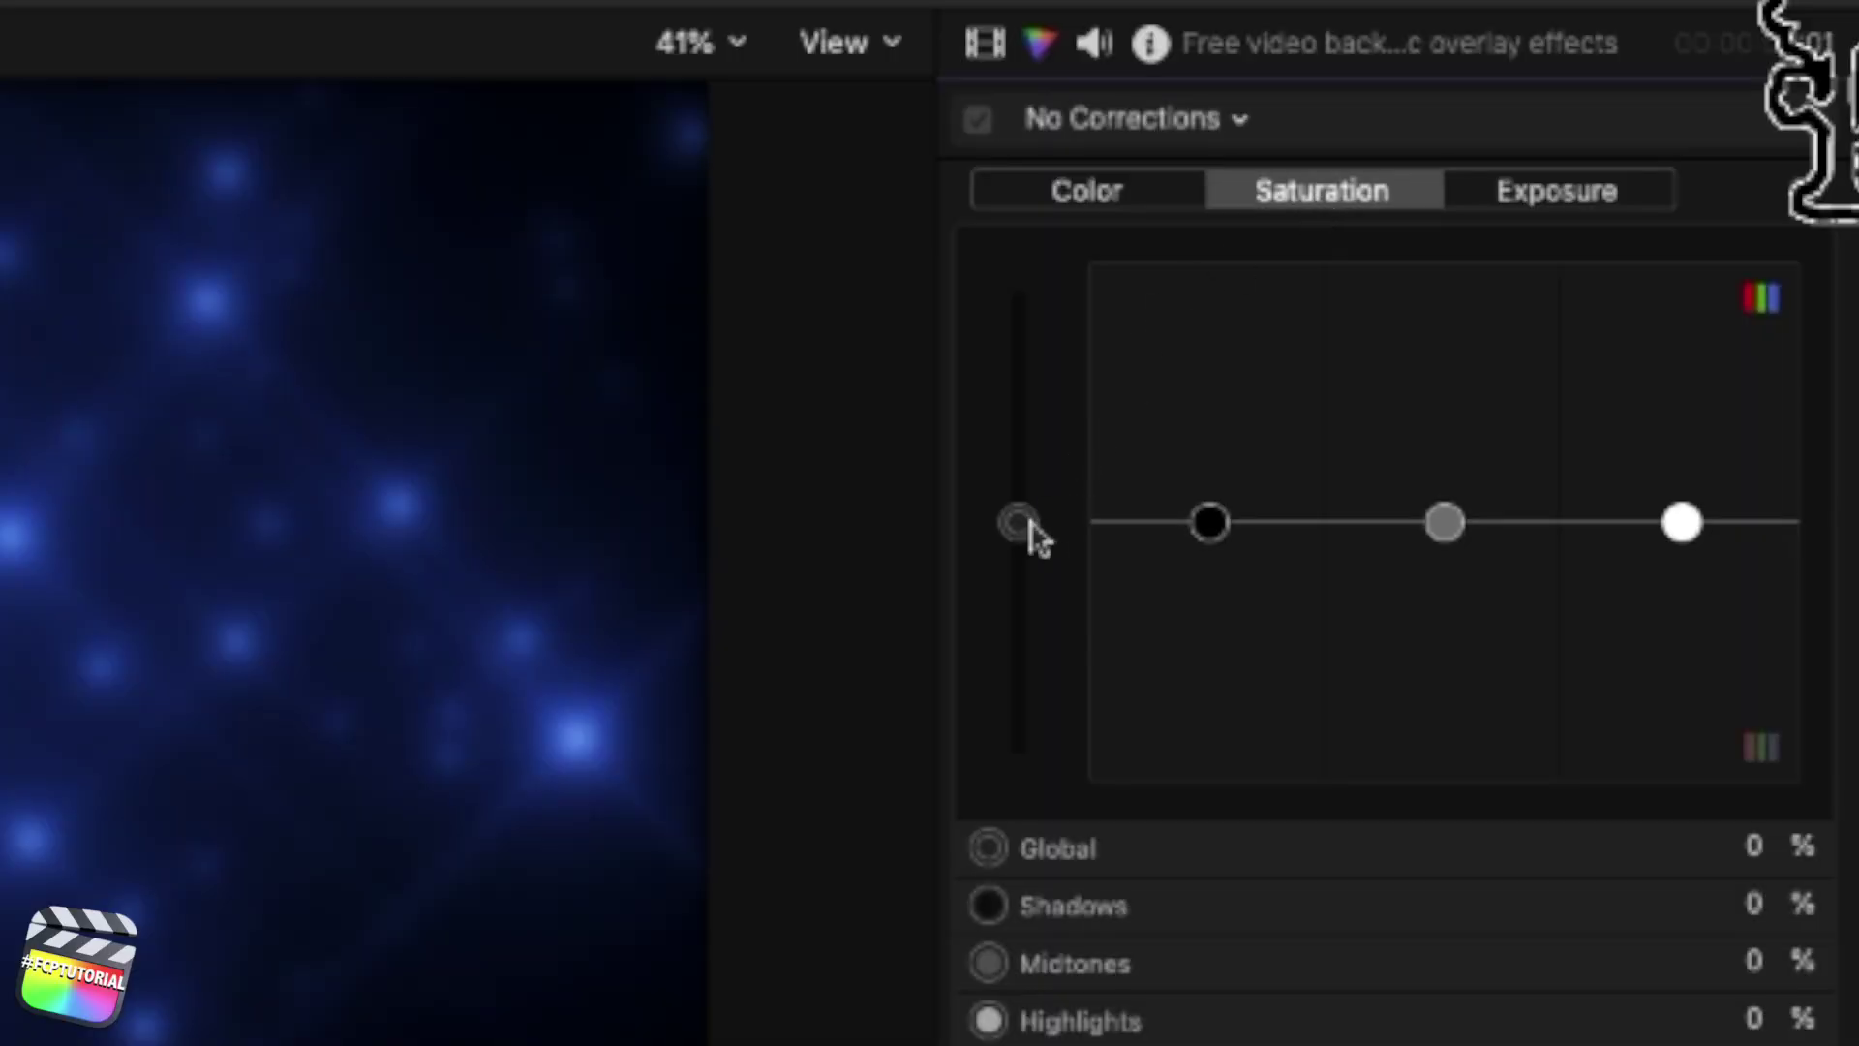
pyautogui.moveTo(1488, 264); pyautogui.dragTo(1486, 288)
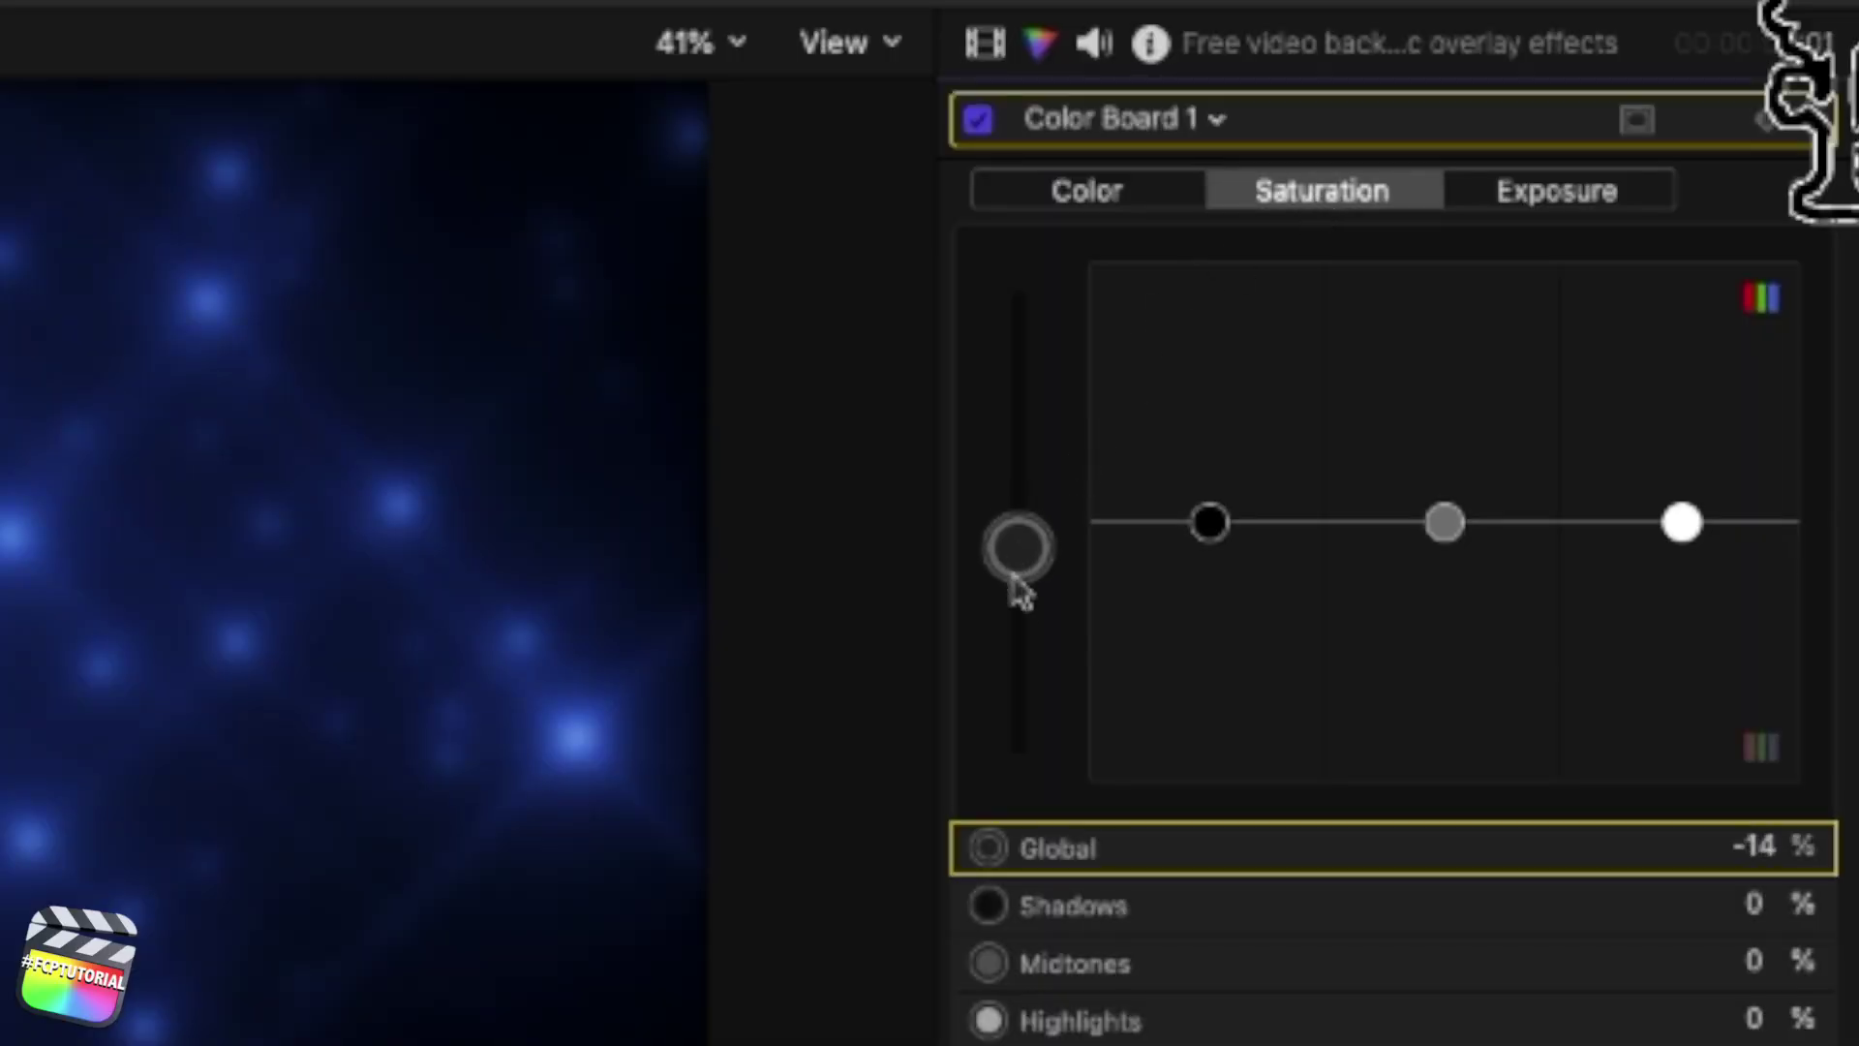
pyautogui.moveTo(1019, 591); pyautogui.dragTo(1021, 604)
# Set the blue background clip's global exposure to 6% in the Color Board
pyautogui.click(1518, 205)
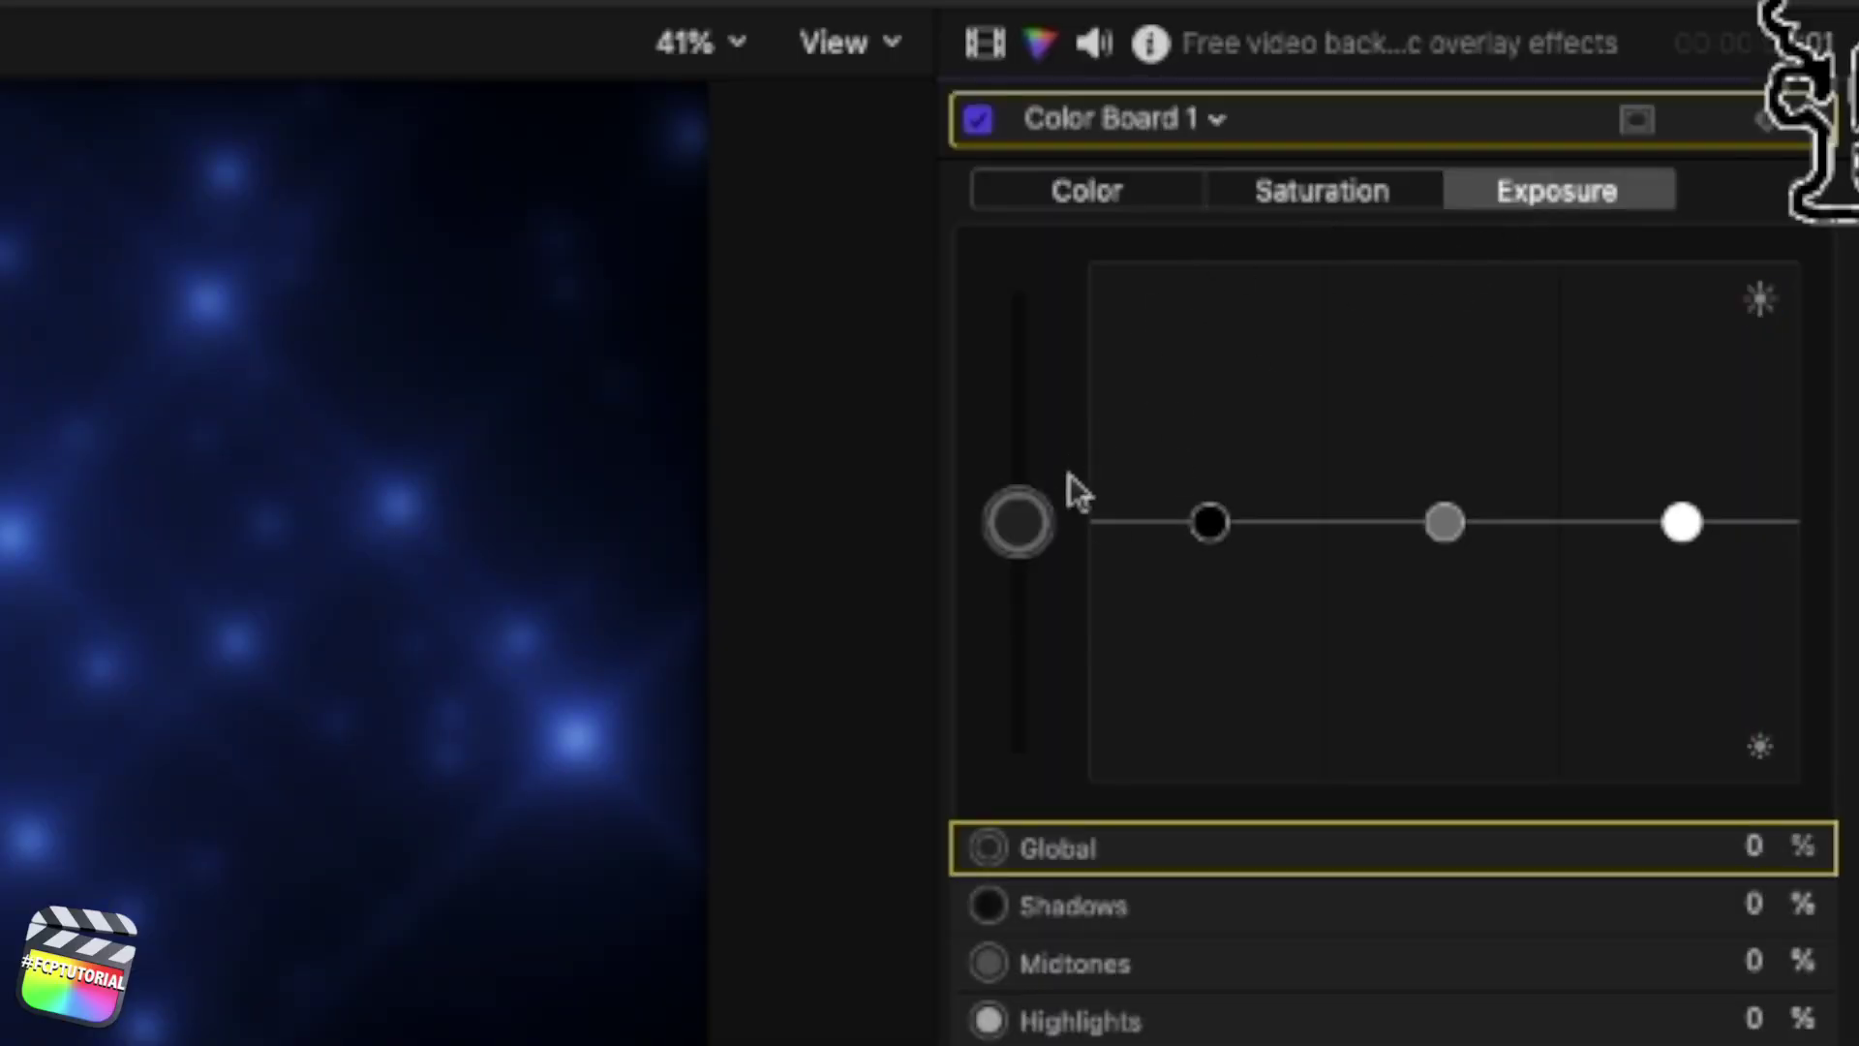
pyautogui.moveTo(1017, 519)
pyautogui.mouseDown()
pyautogui.moveTo(1021, 481)
pyautogui.moveTo(1017, 505)
pyautogui.mouseUp()
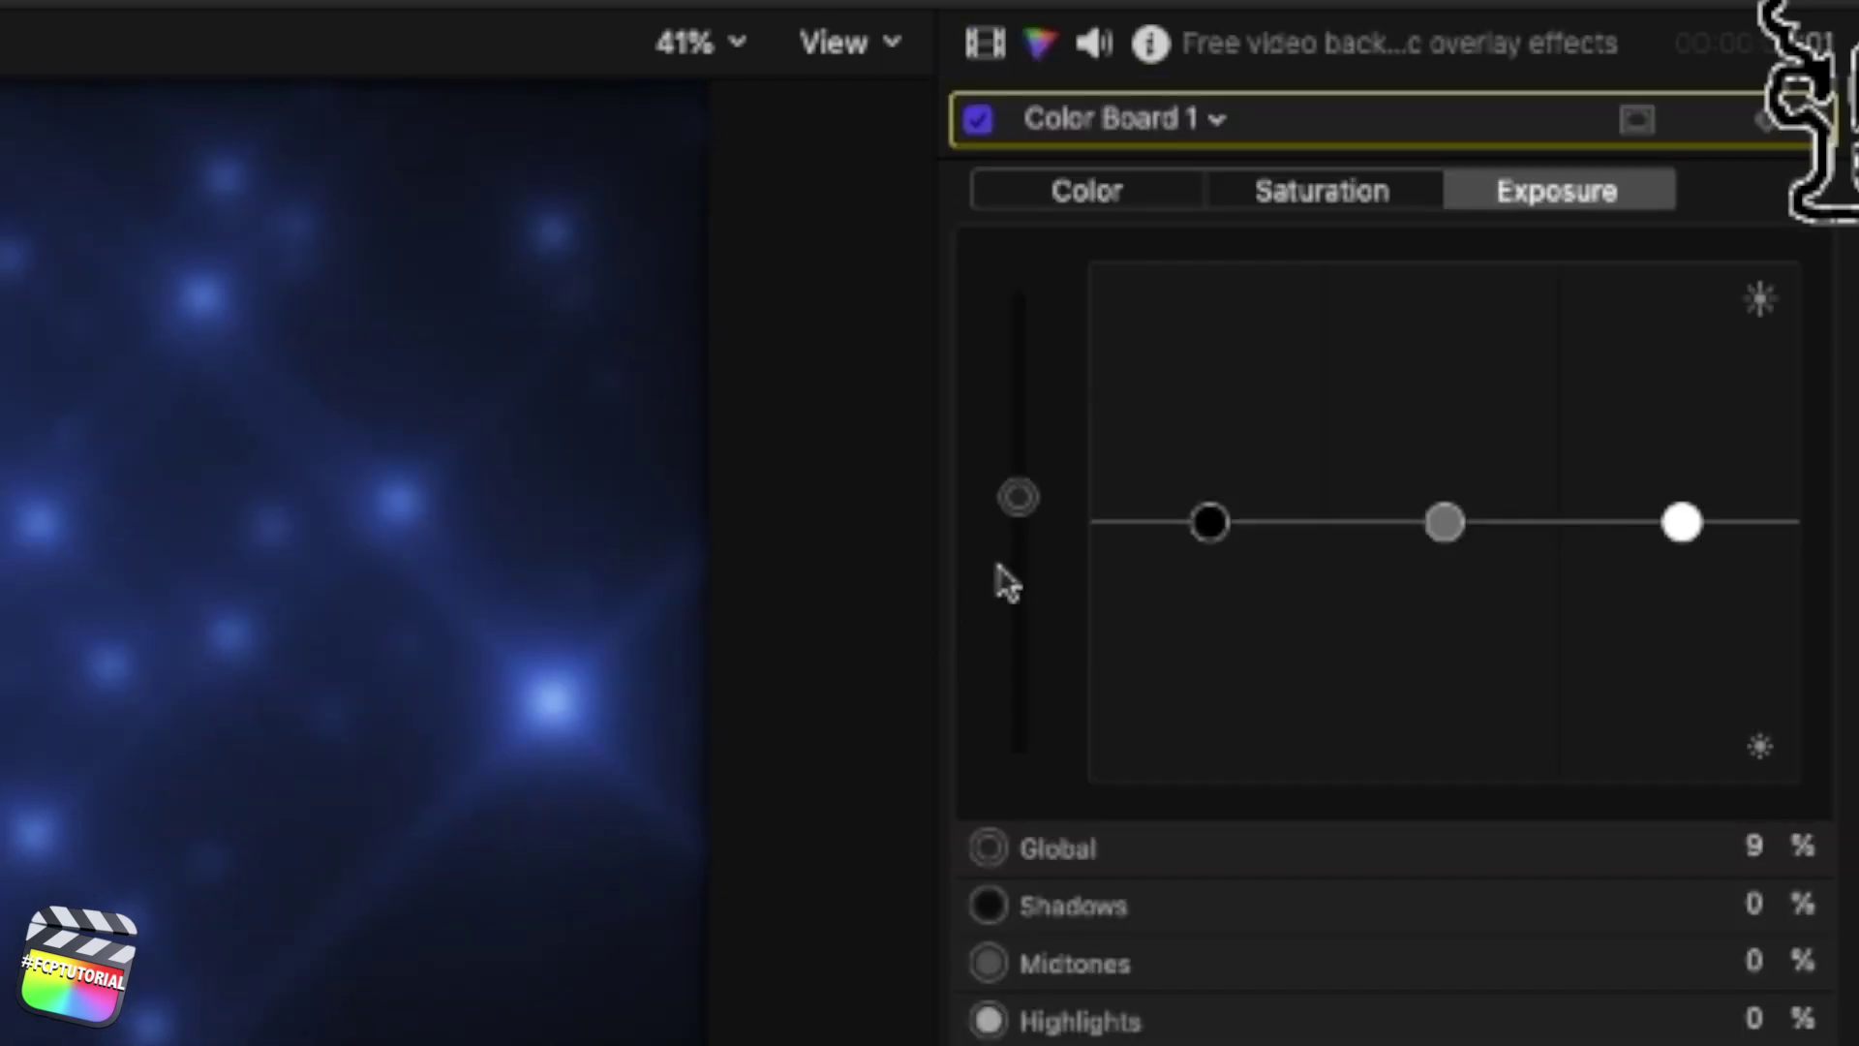
pyautogui.click(1755, 847)
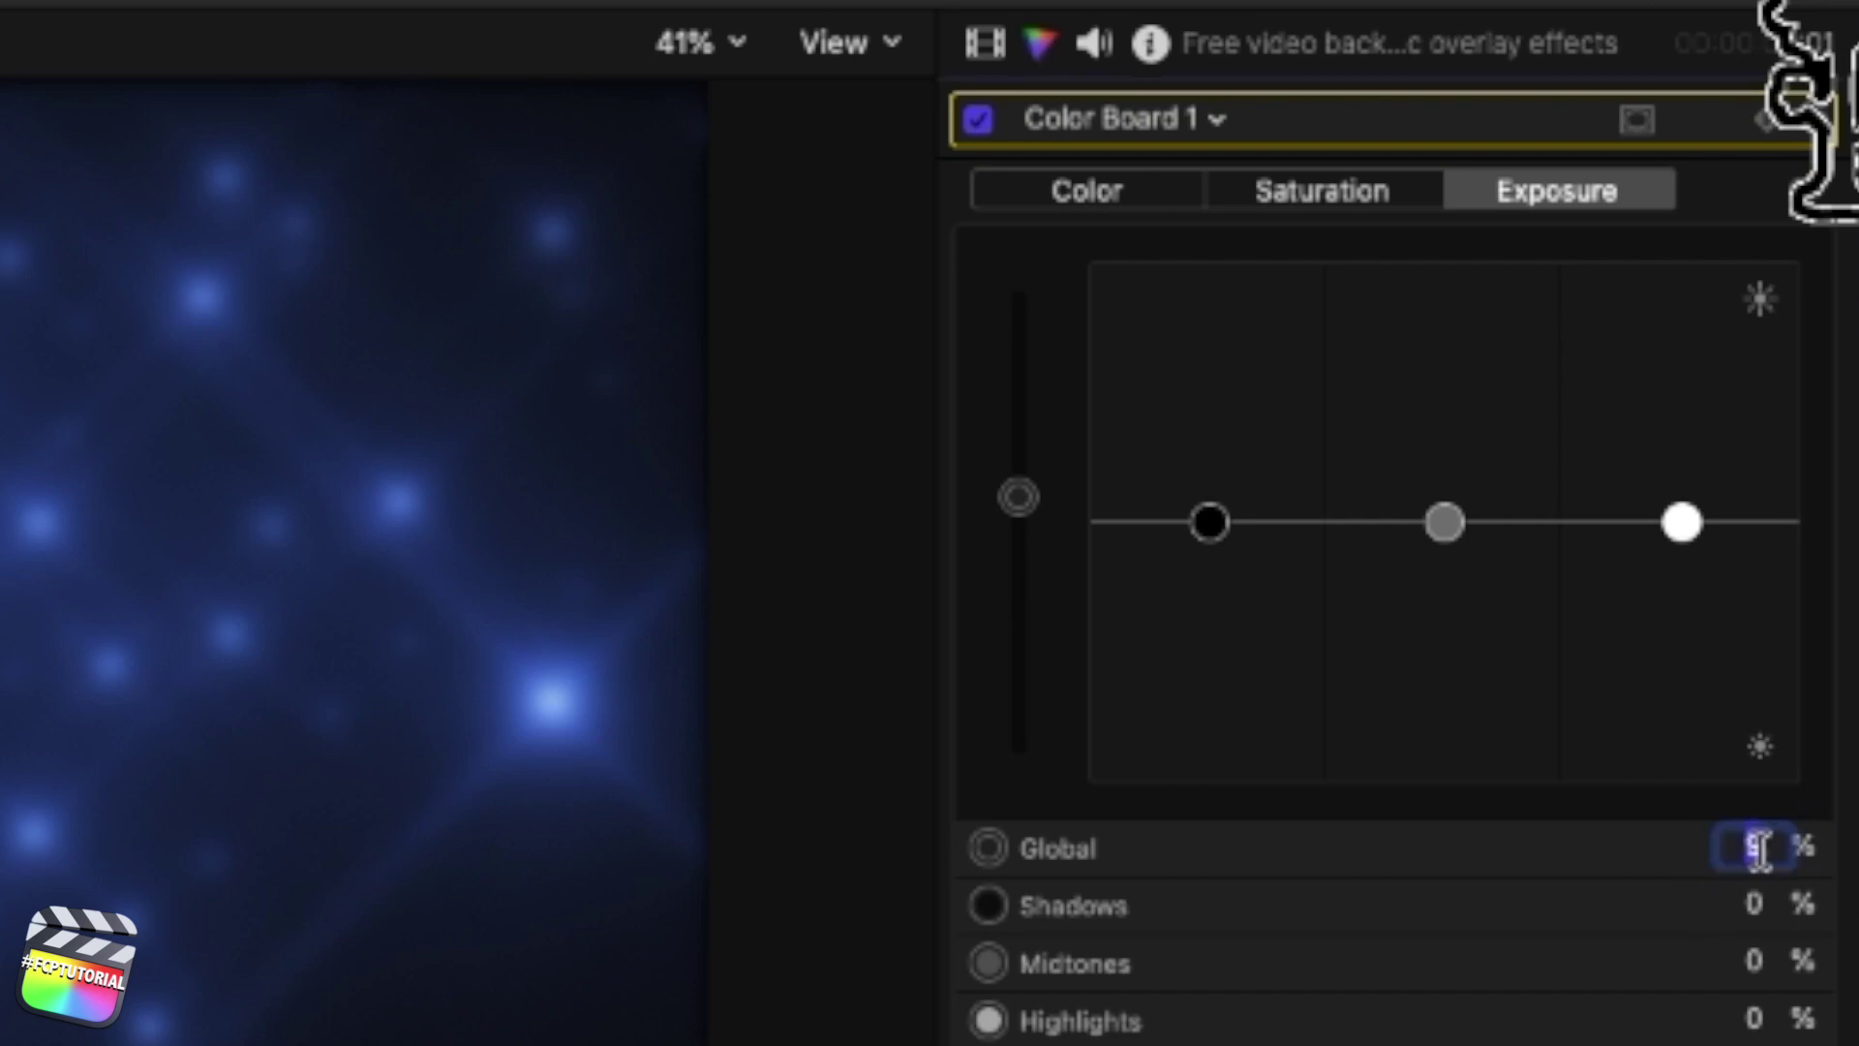
pyautogui.press('BackSpace')
pyautogui.write('6')
pyautogui.press('Return')
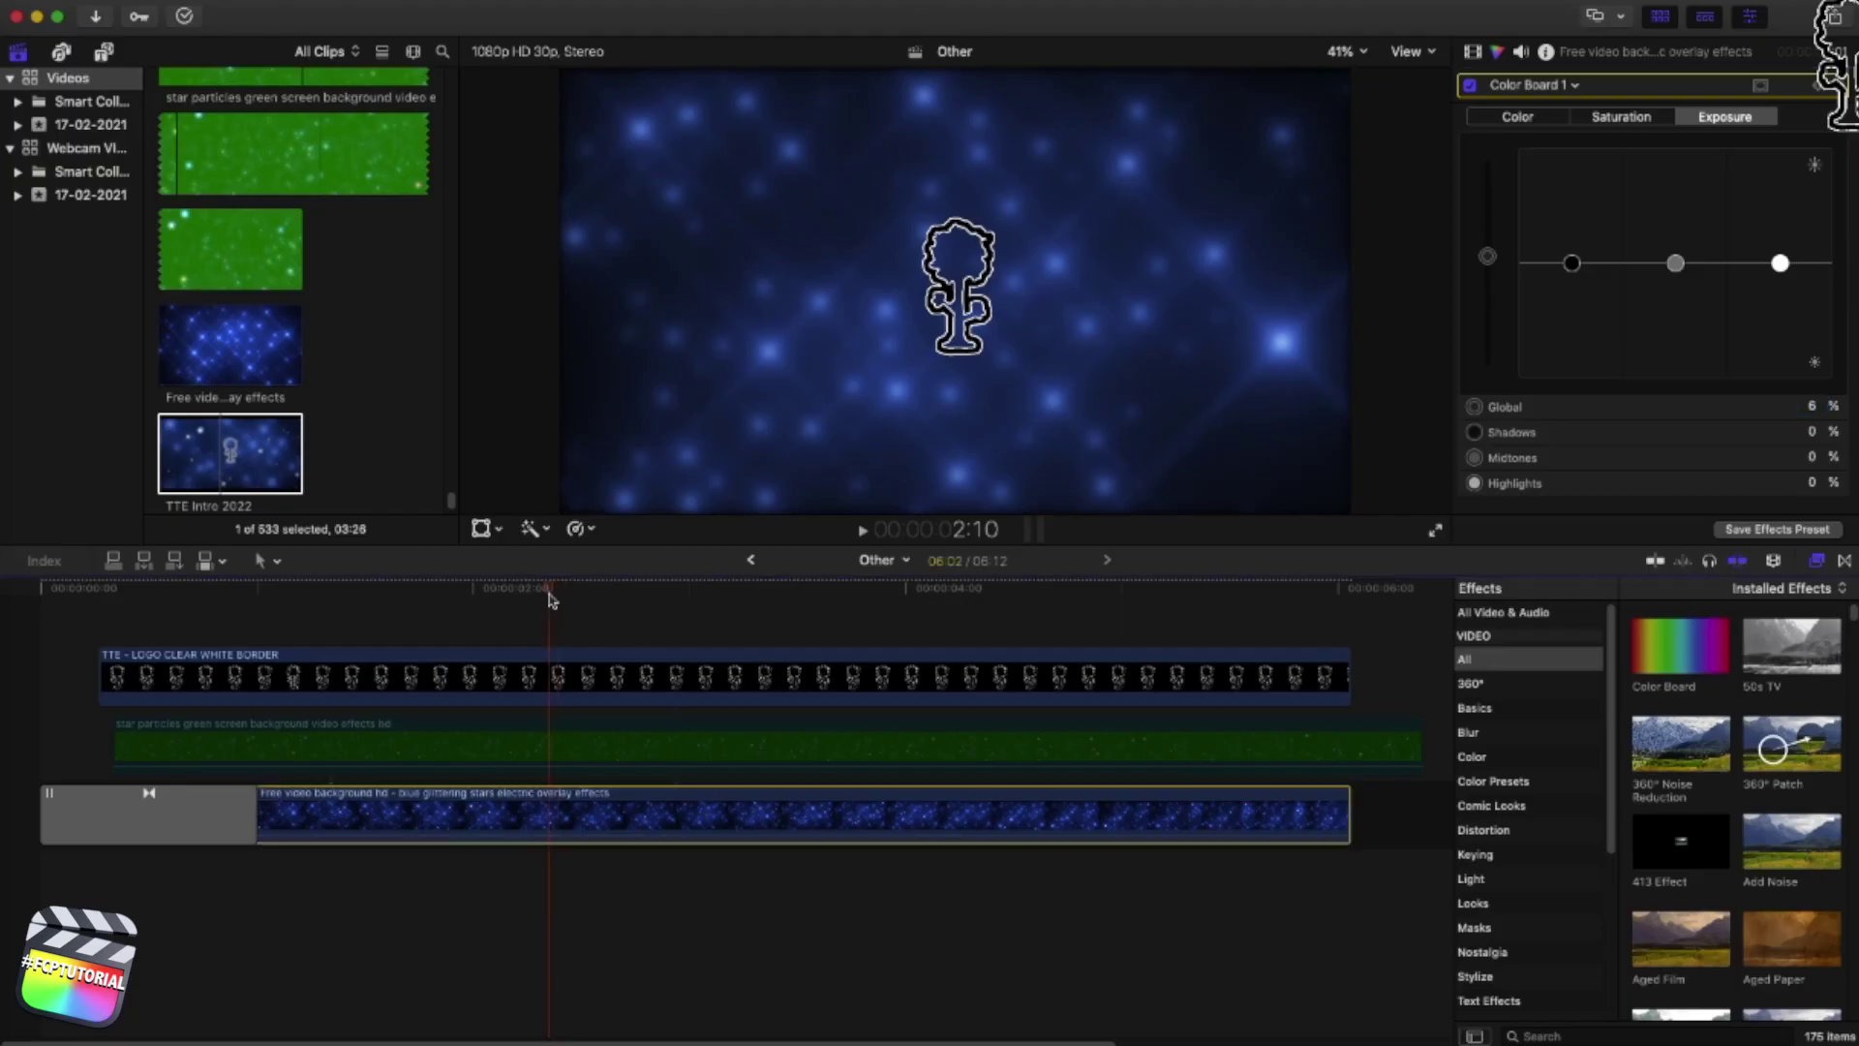
# Enable the star particles green screen clip again and play the timeline from 2:00 to view the particles
pyautogui.moveTo(606, 597); pyautogui.dragTo(562, 641)
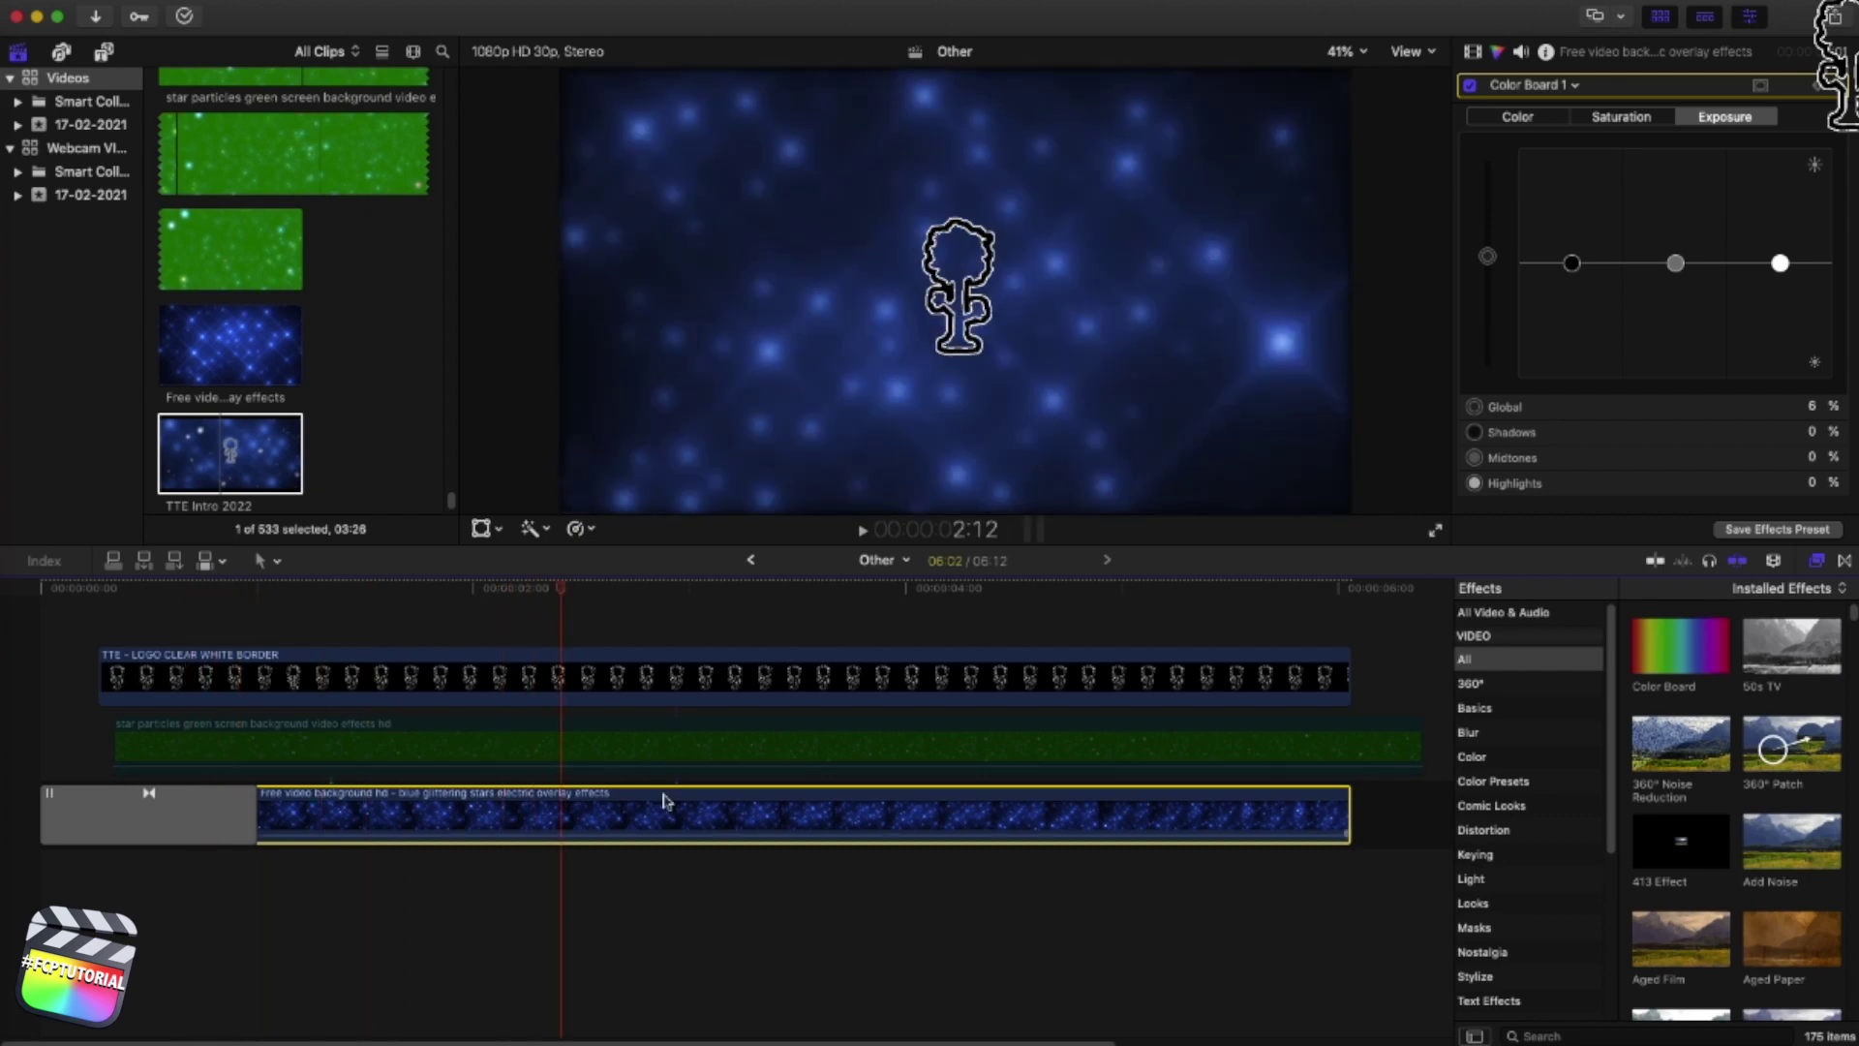
pyautogui.click(667, 748)
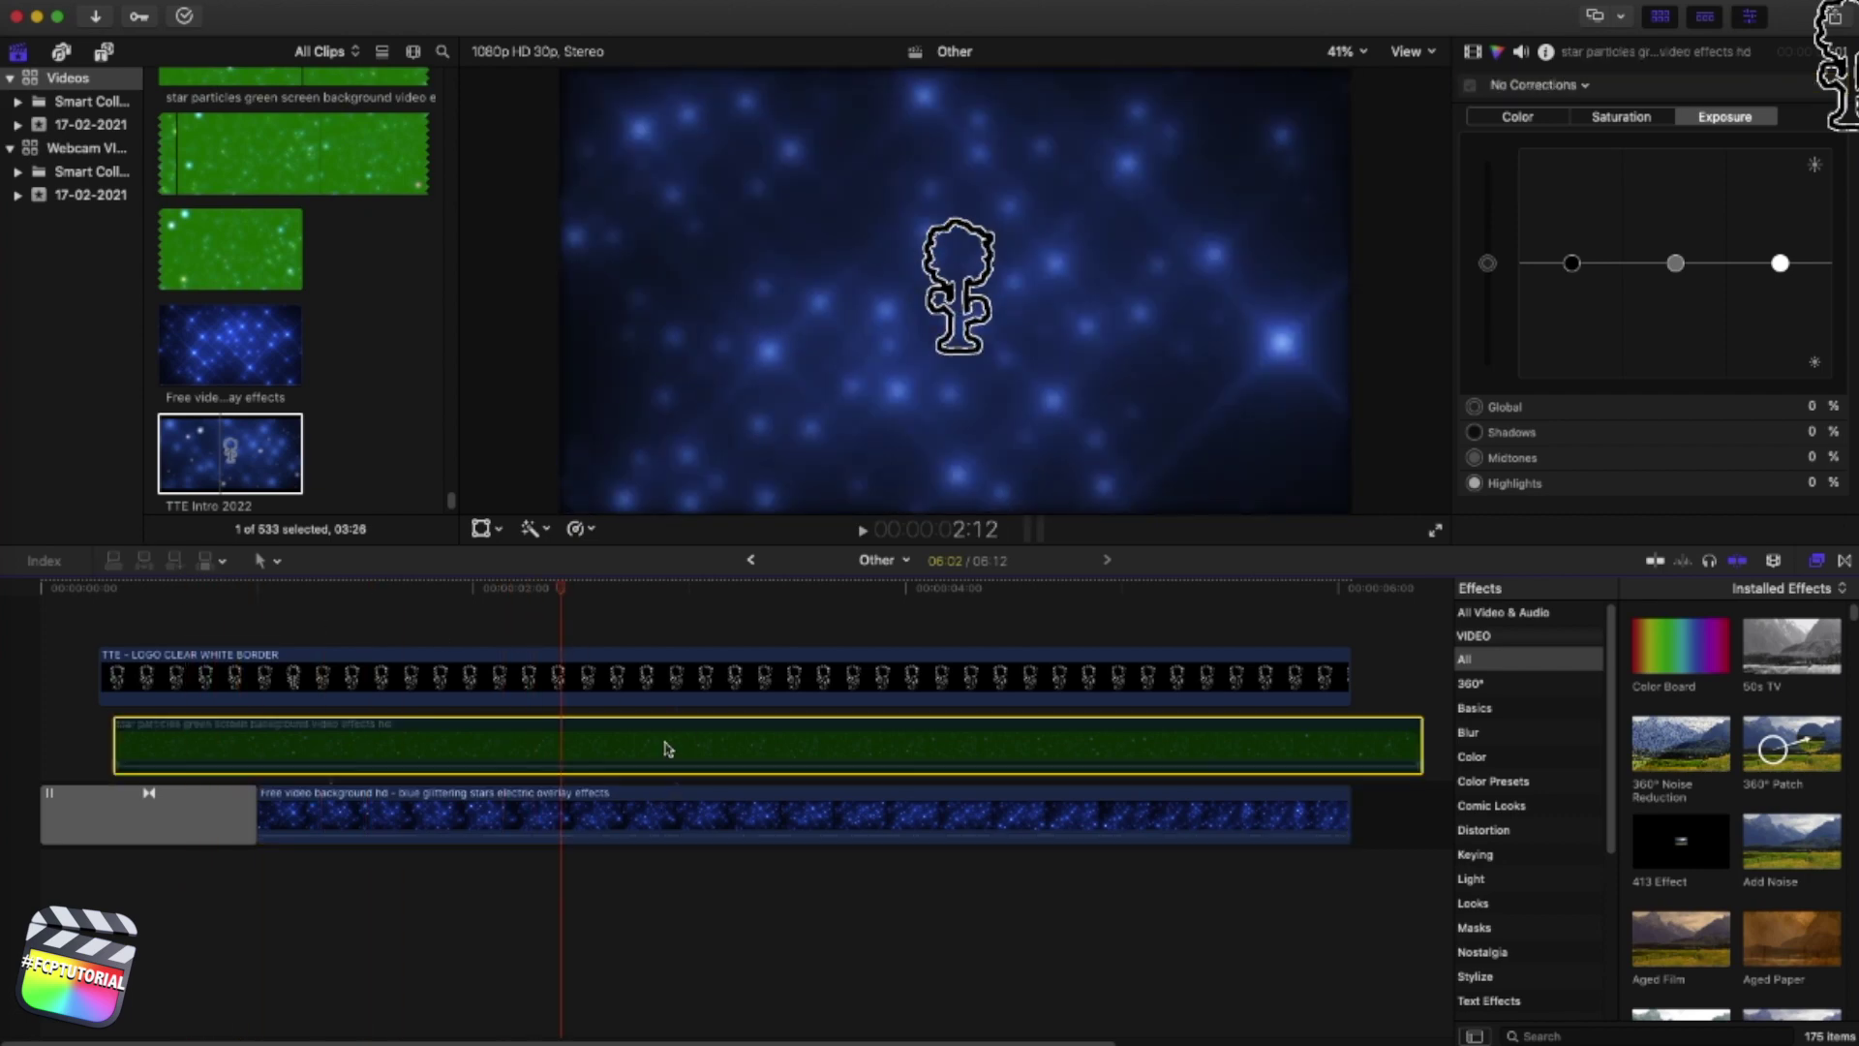
pyautogui.press('v')
pyautogui.moveTo(491, 591); pyautogui.dragTo(478, 598)
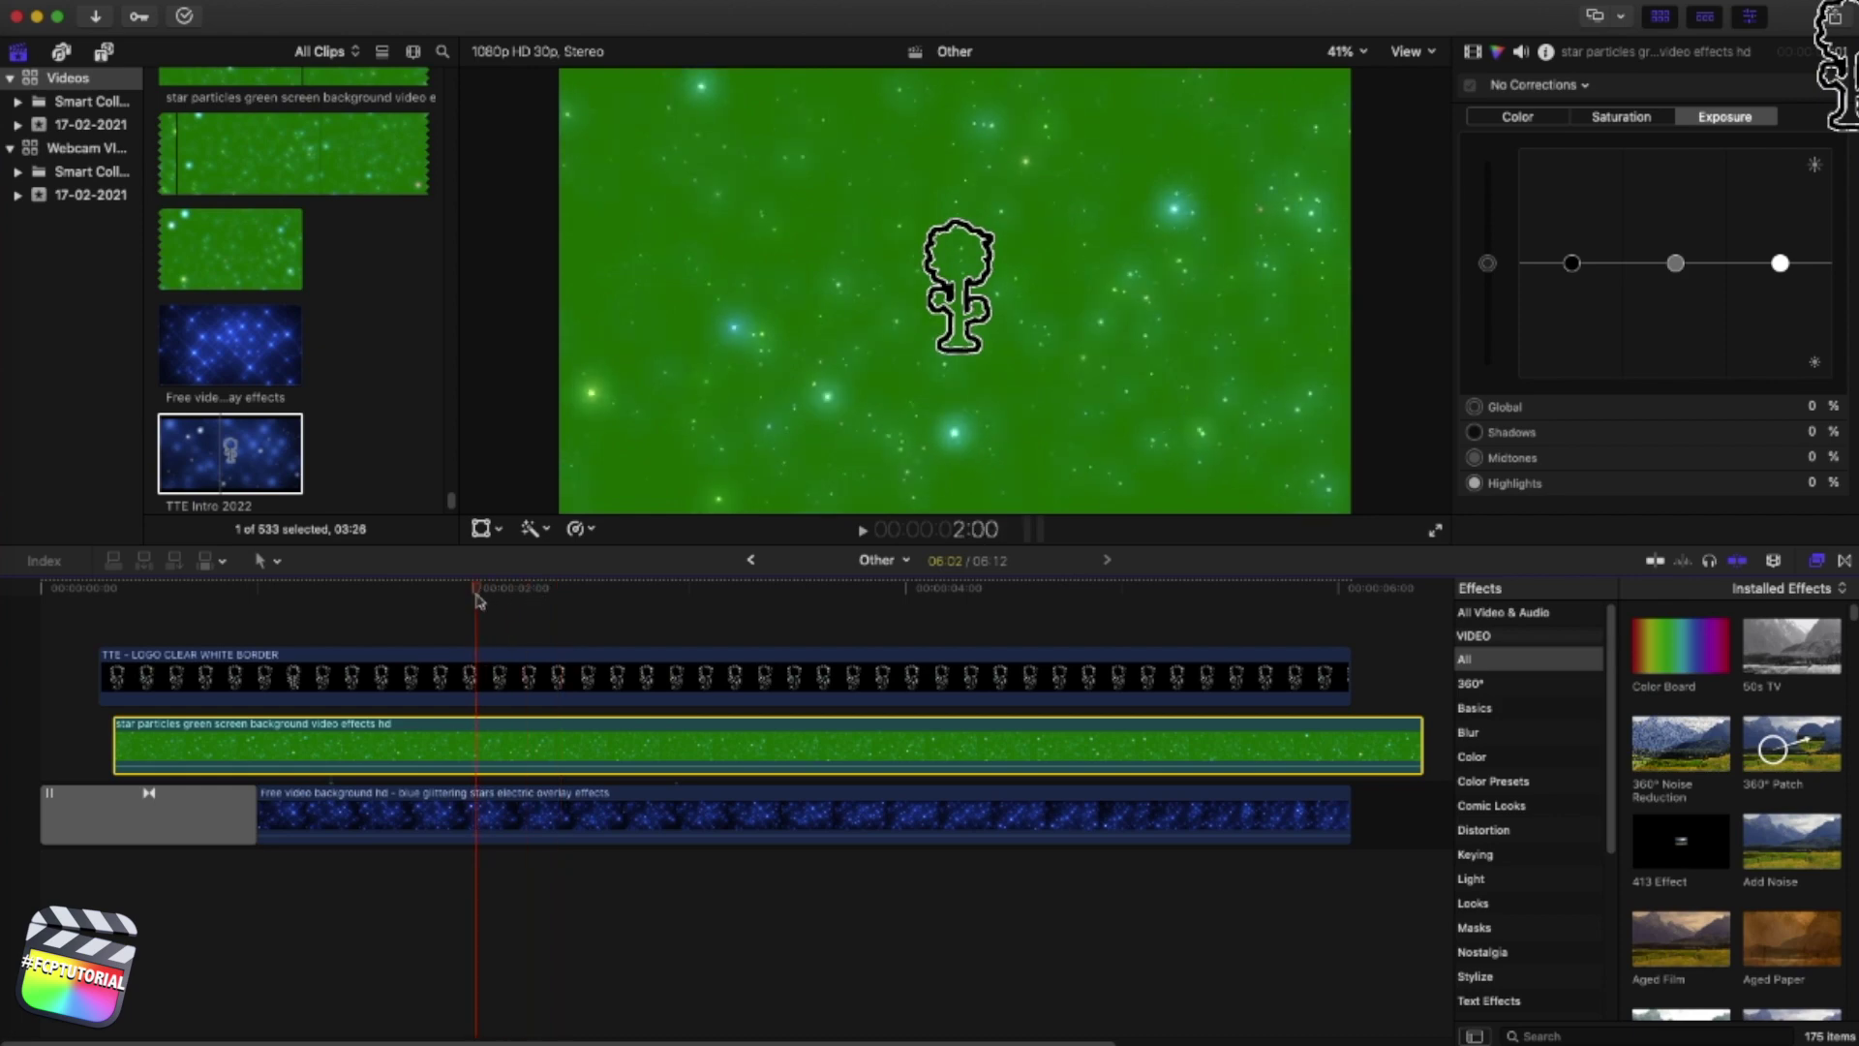
pyautogui.press('space')
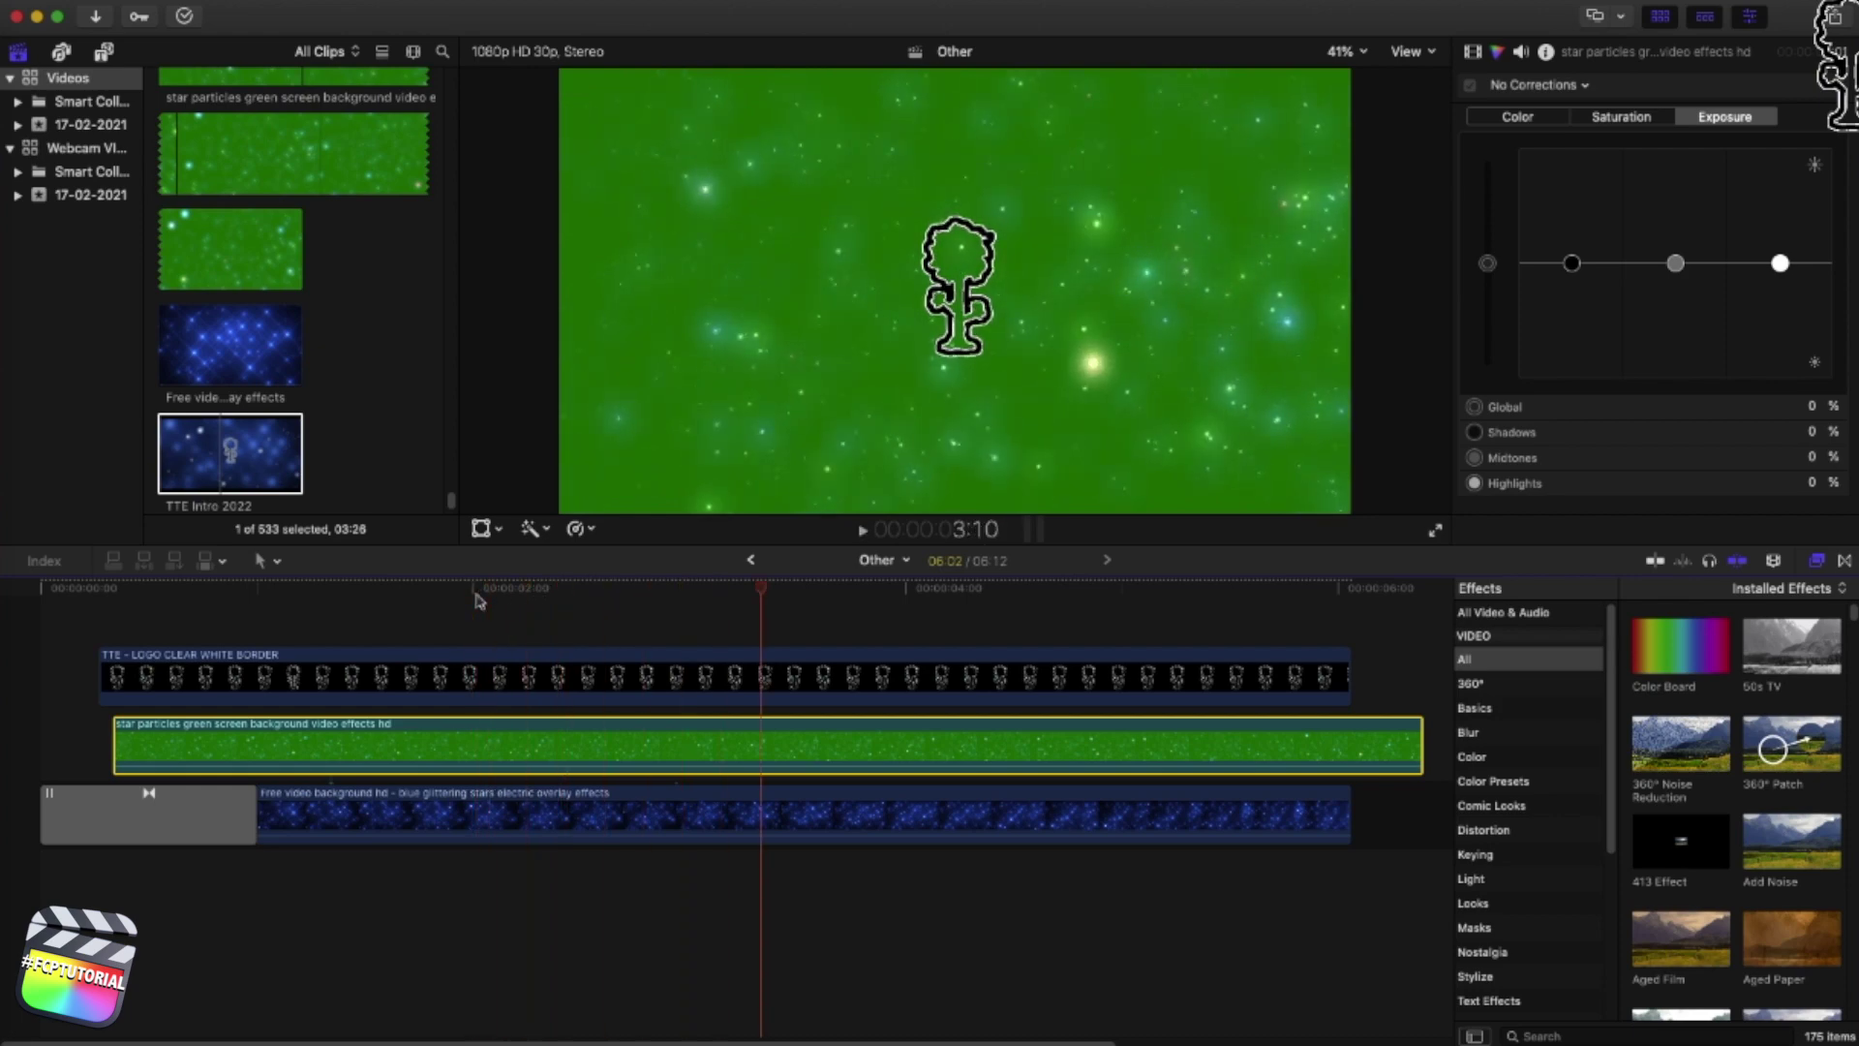
# Apply the Keyer effect to the star particles clip to remove its green background
pyautogui.click(1525, 855)
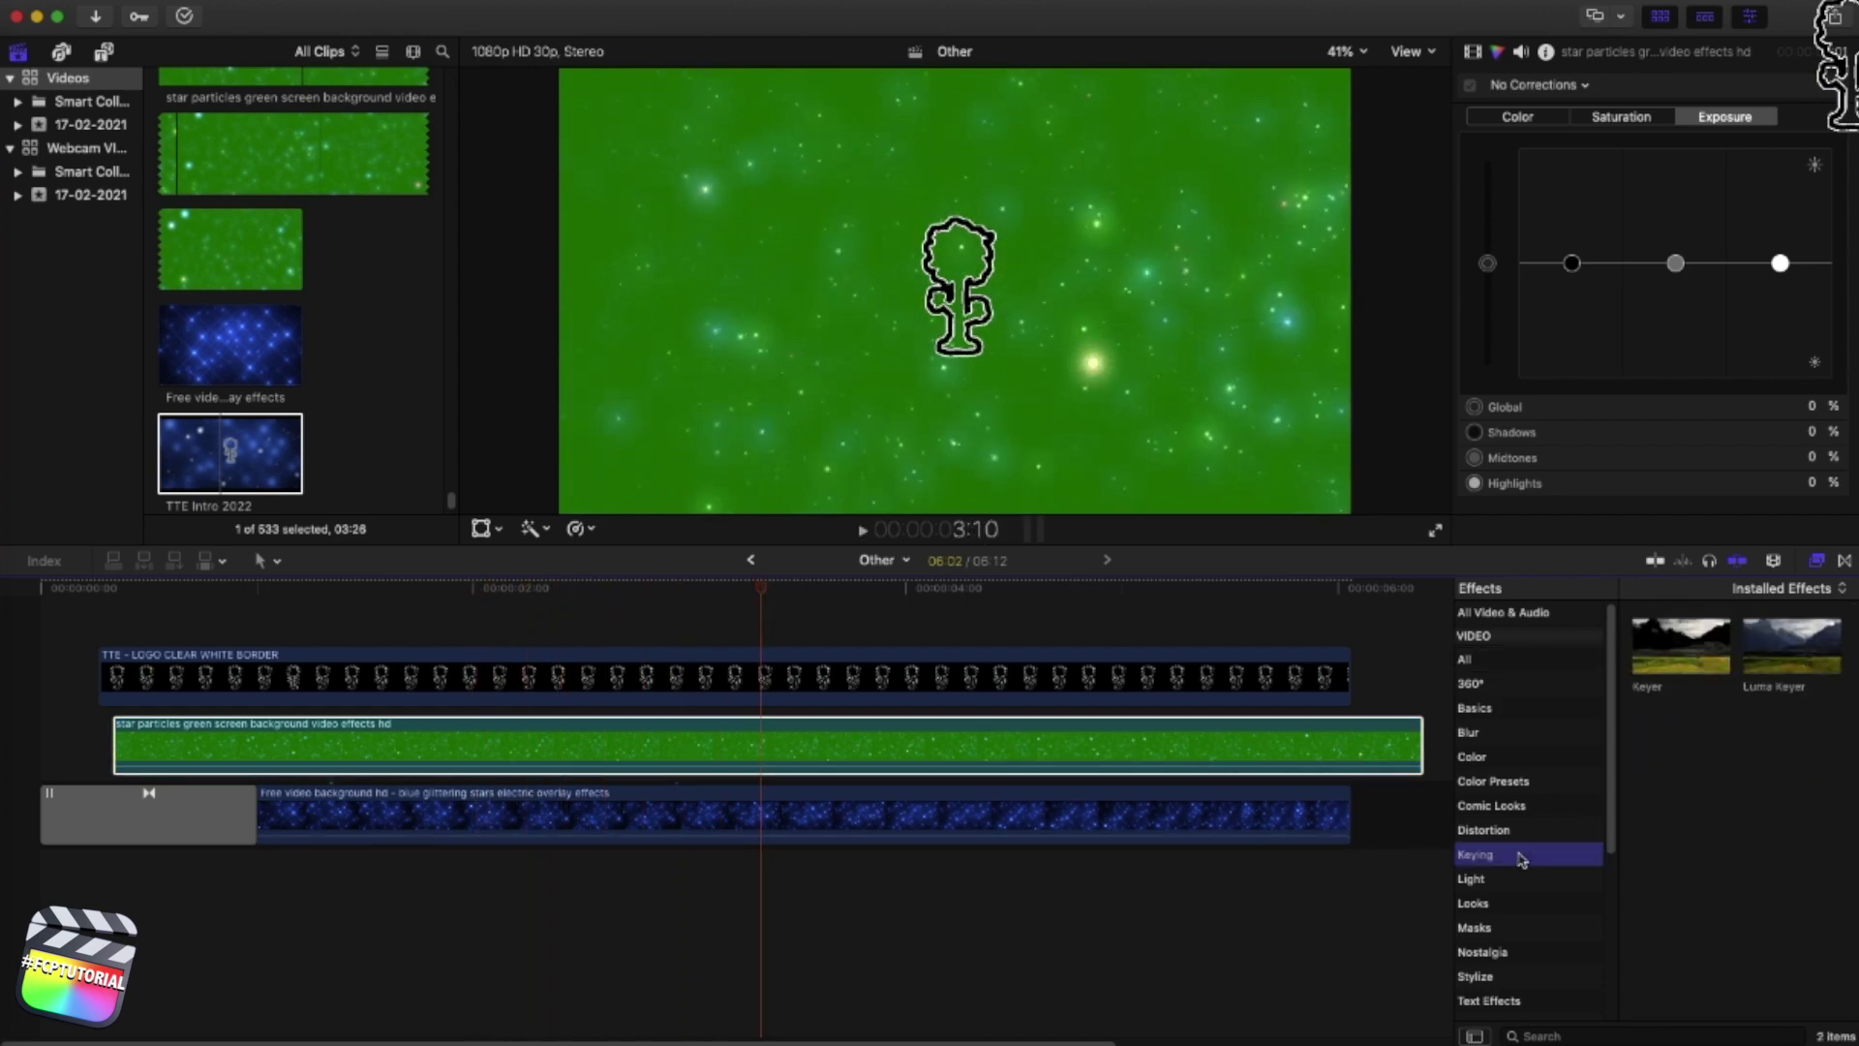
pyautogui.moveTo(1649, 681); pyautogui.dragTo(699, 755)
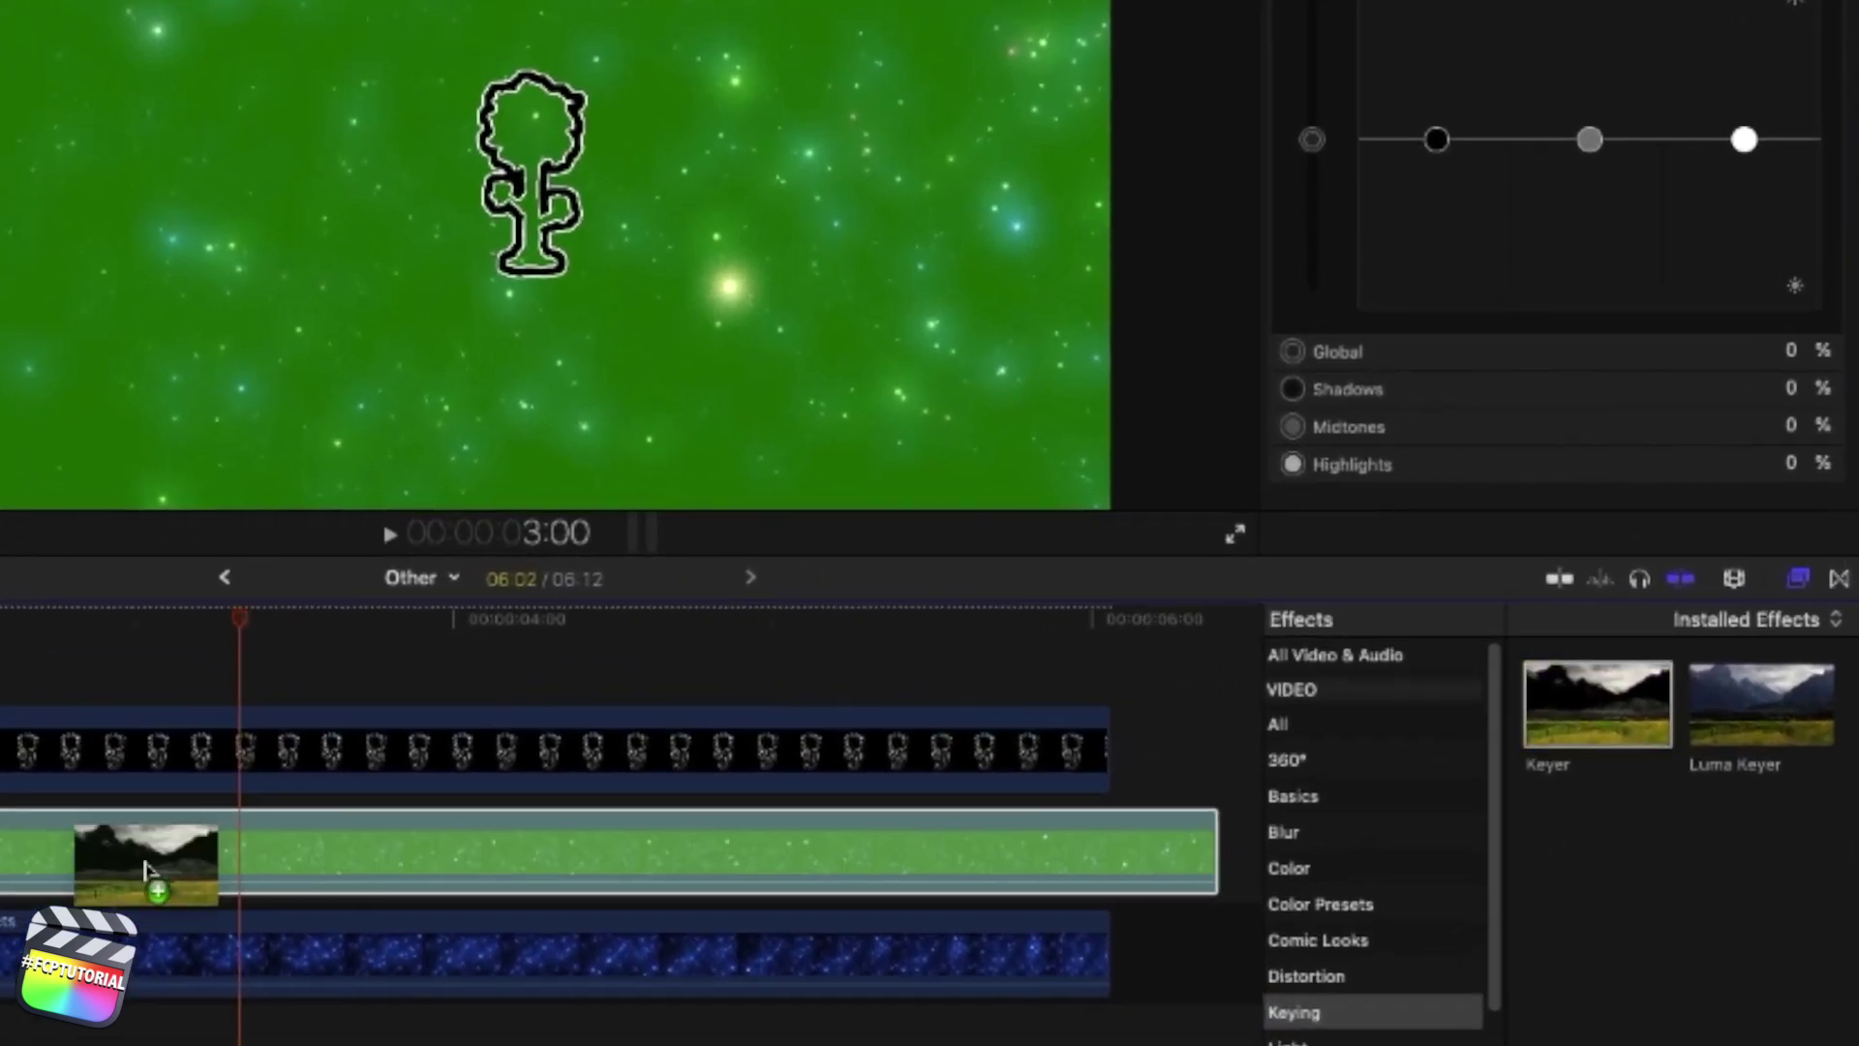
pyautogui.moveTo(146, 866); pyautogui.dragTo(146, 868)
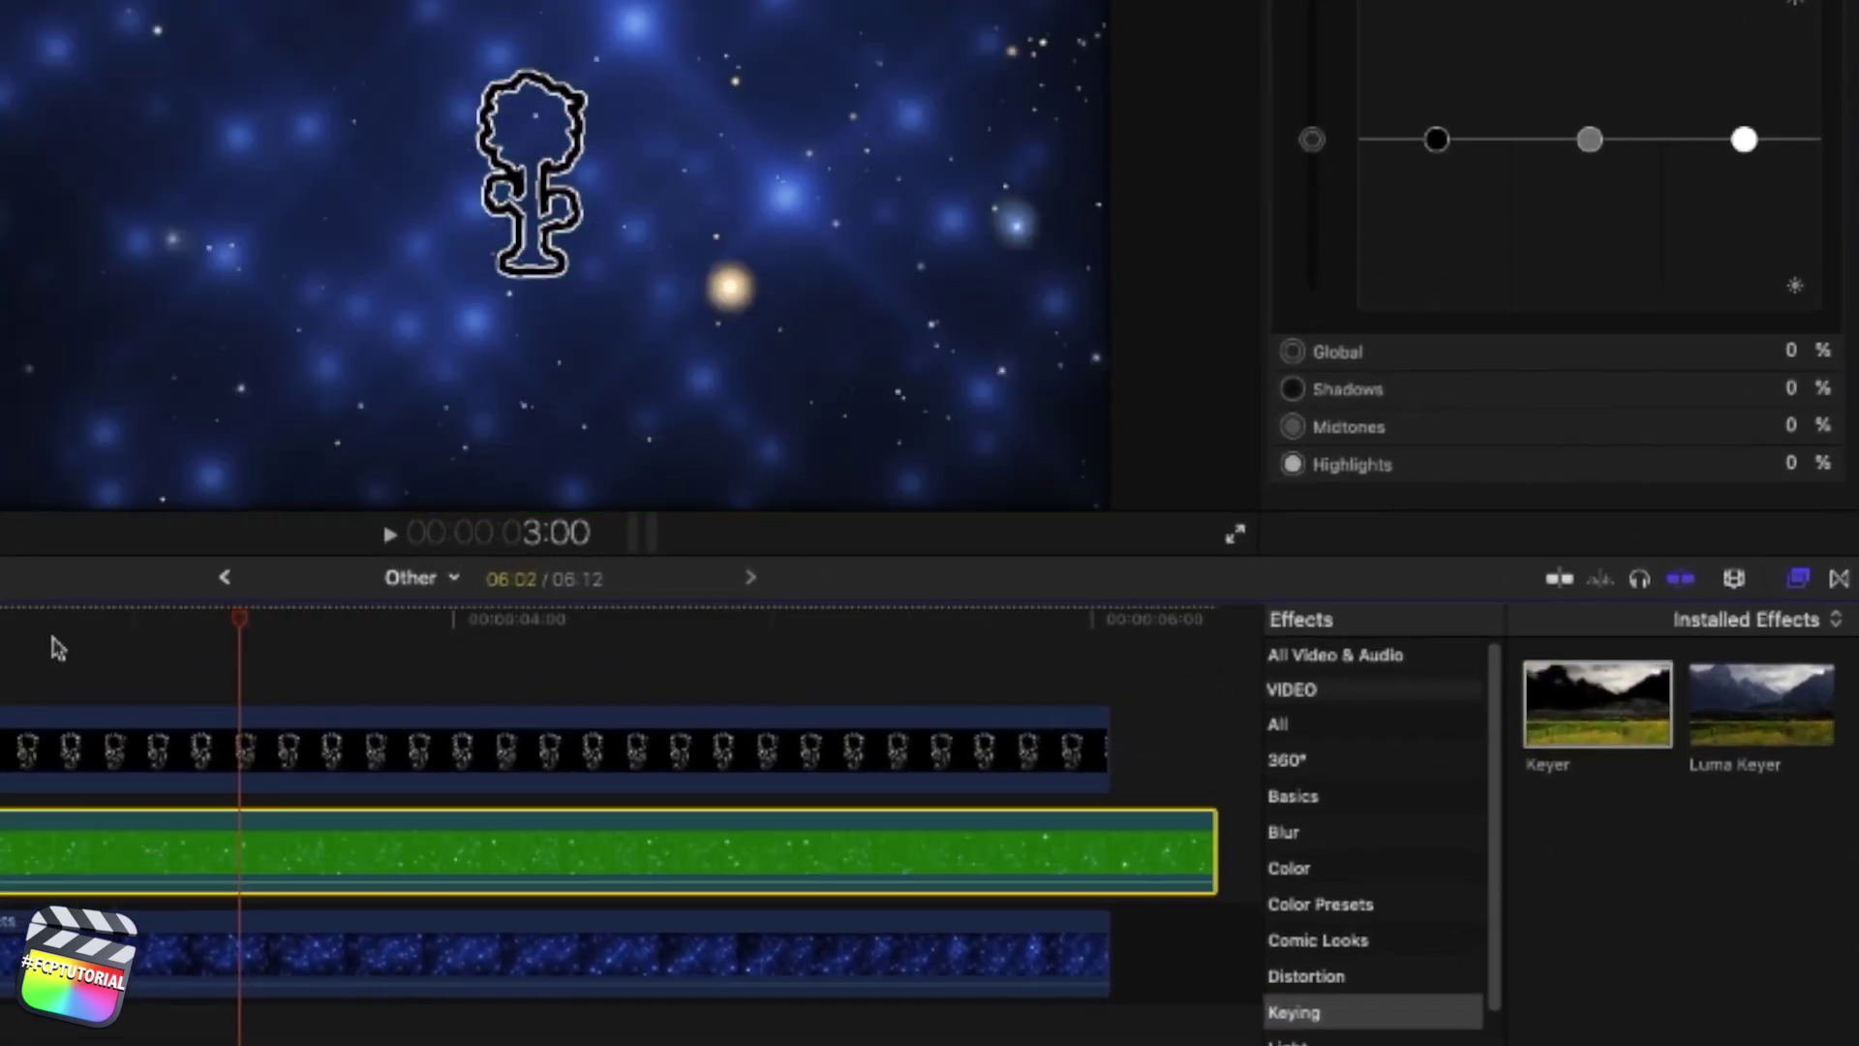
# Play and scrub through the timeline to review the keyed star particles over the blurred blue background
pyautogui.moveTo(239, 618); pyautogui.dragTo(315, 605)
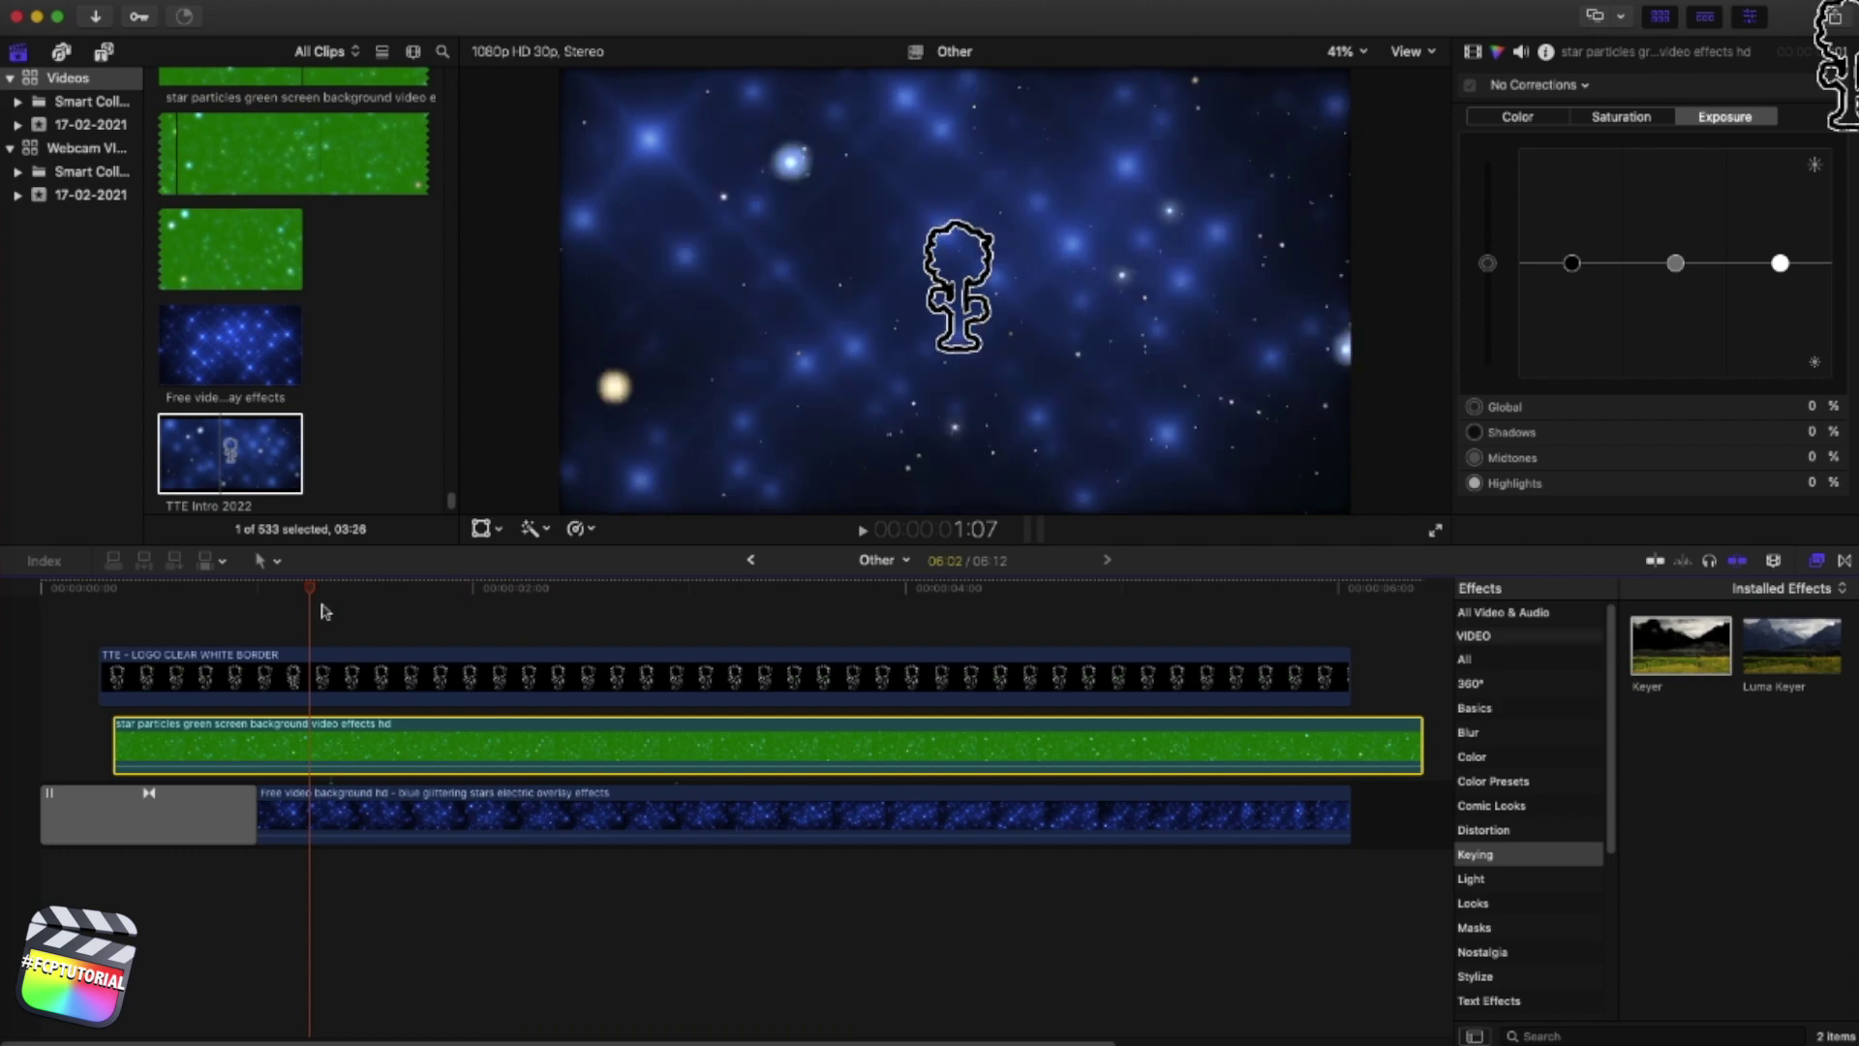
pyautogui.press('space')
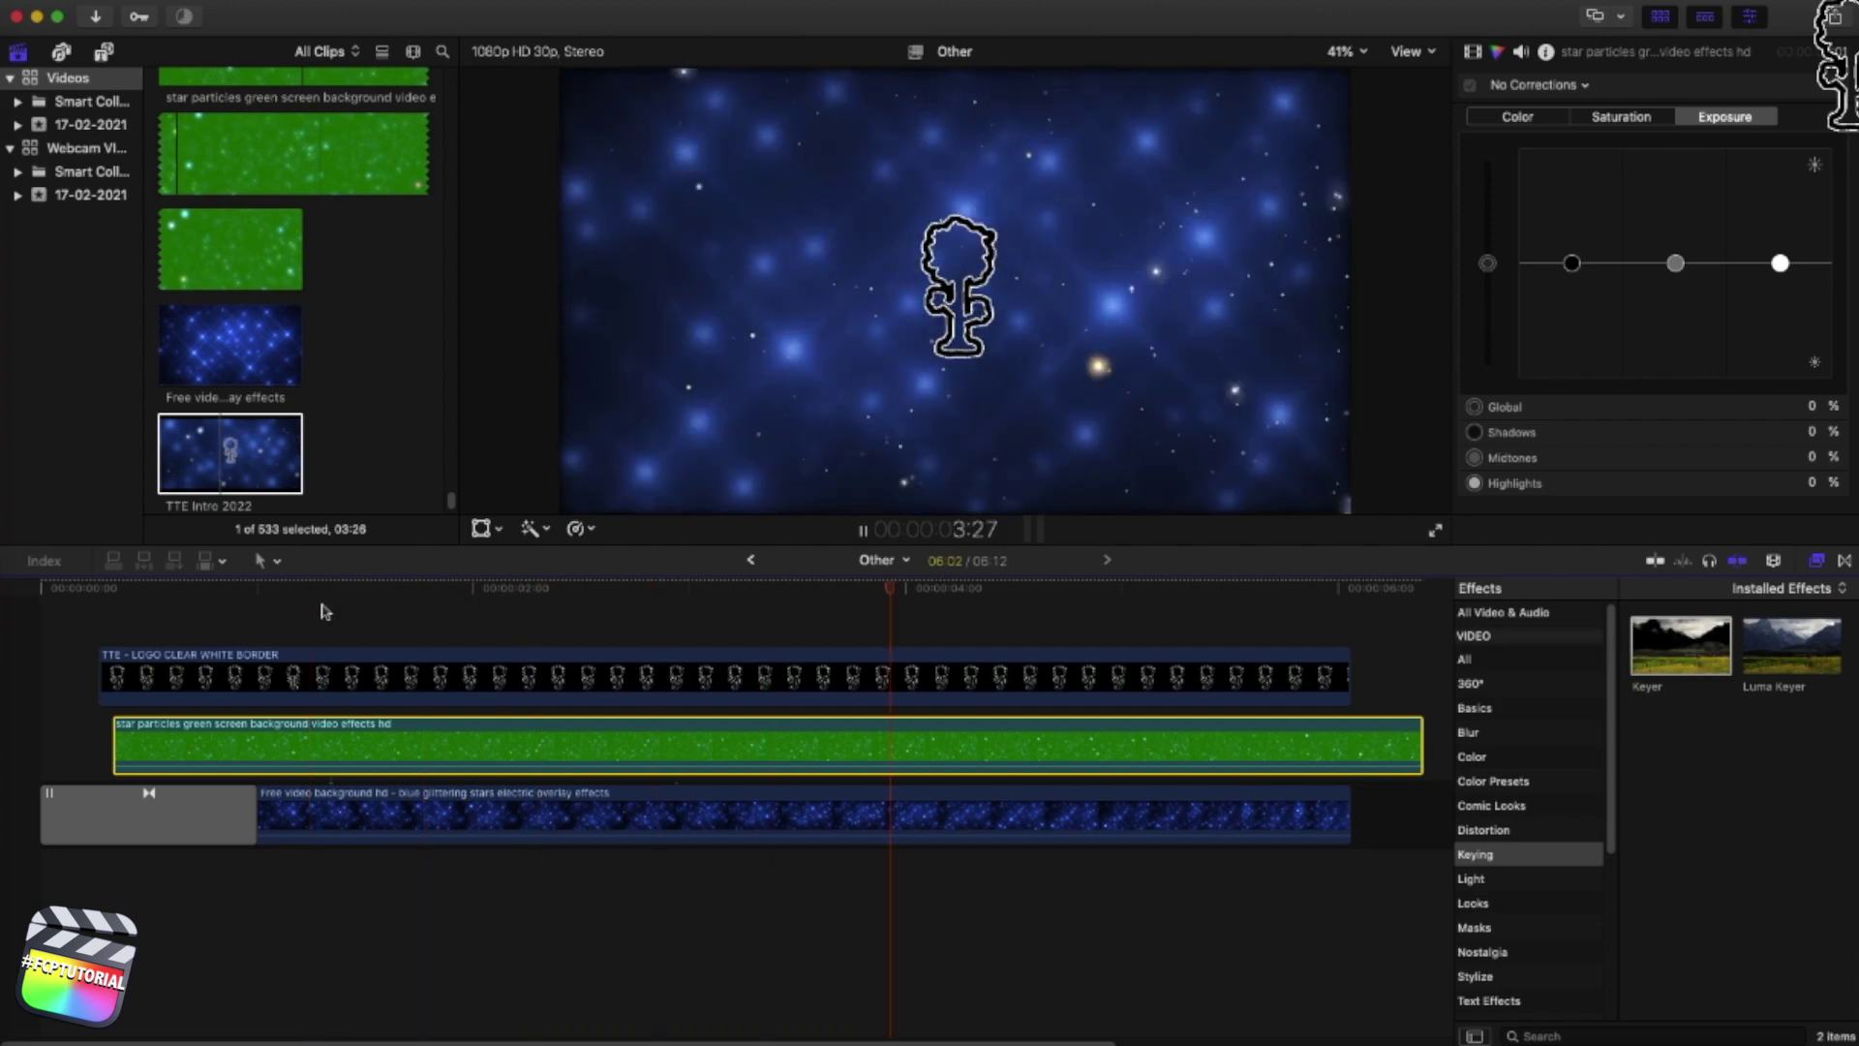
pyautogui.press('space')
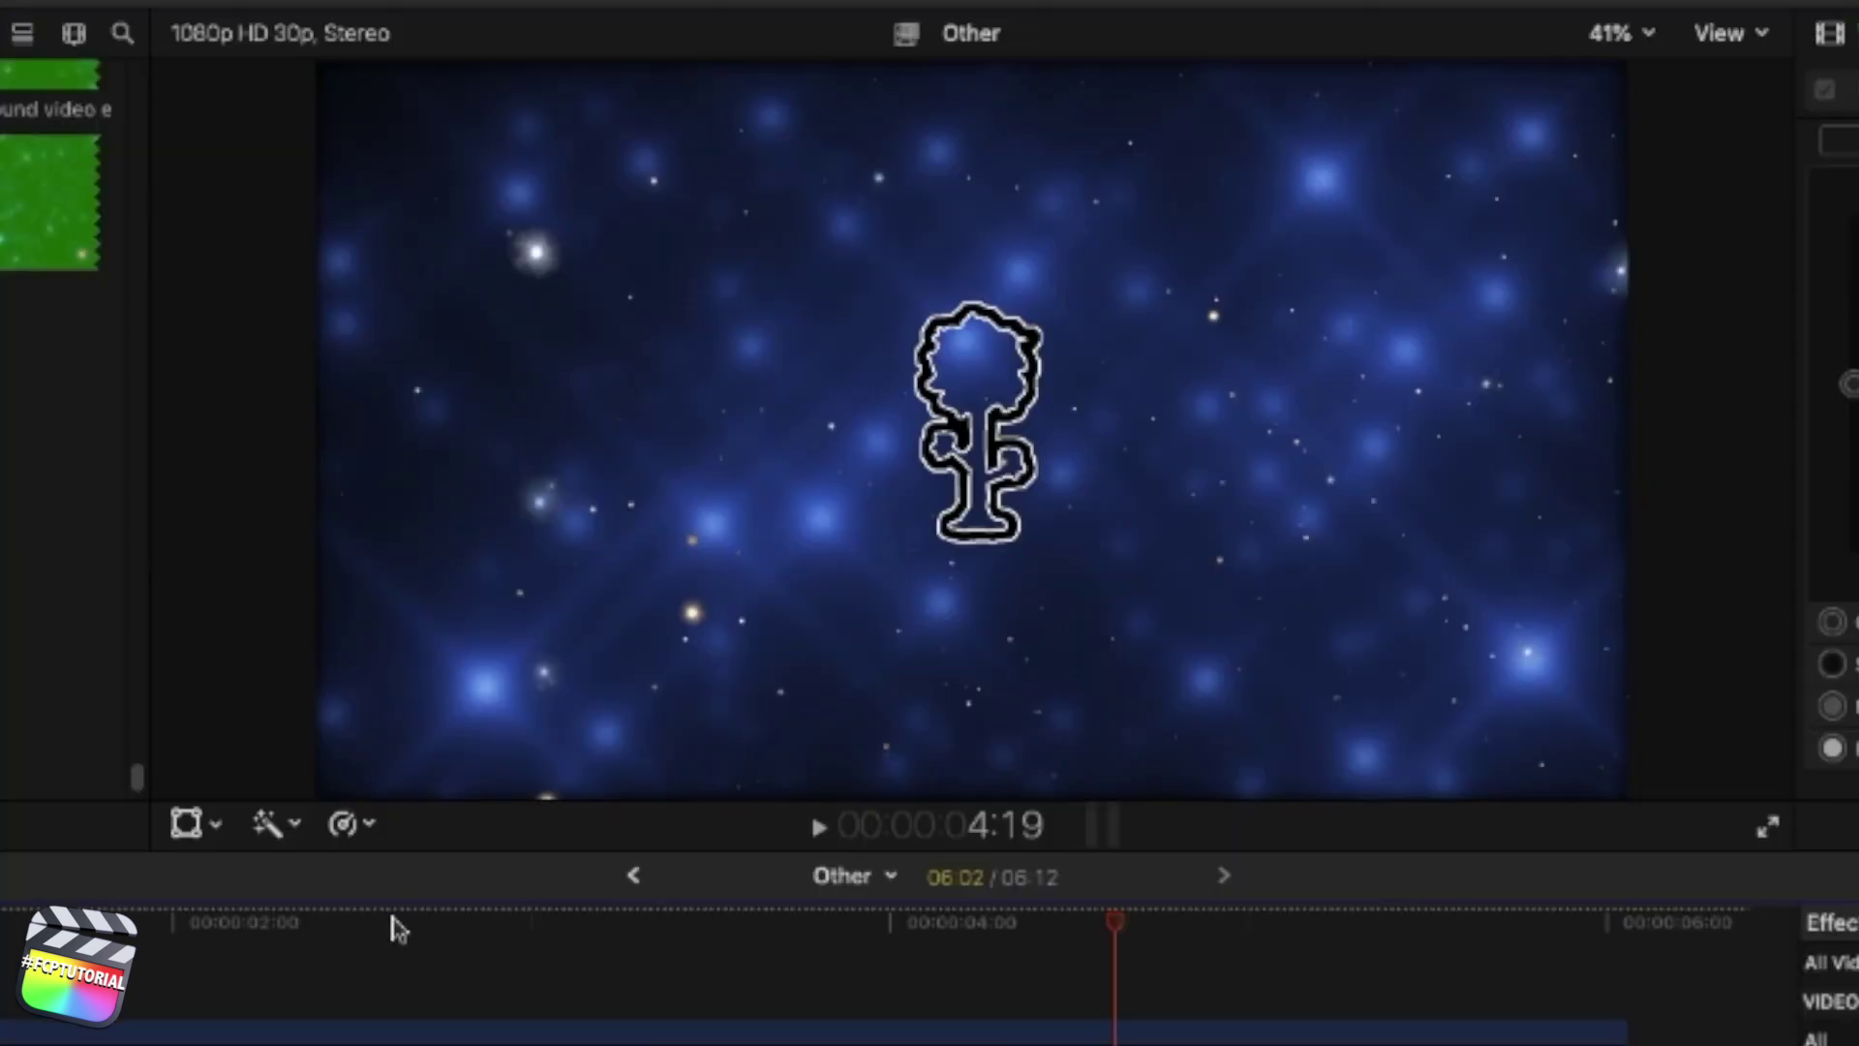
pyautogui.moveTo(604, 585); pyautogui.dragTo(559, 588)
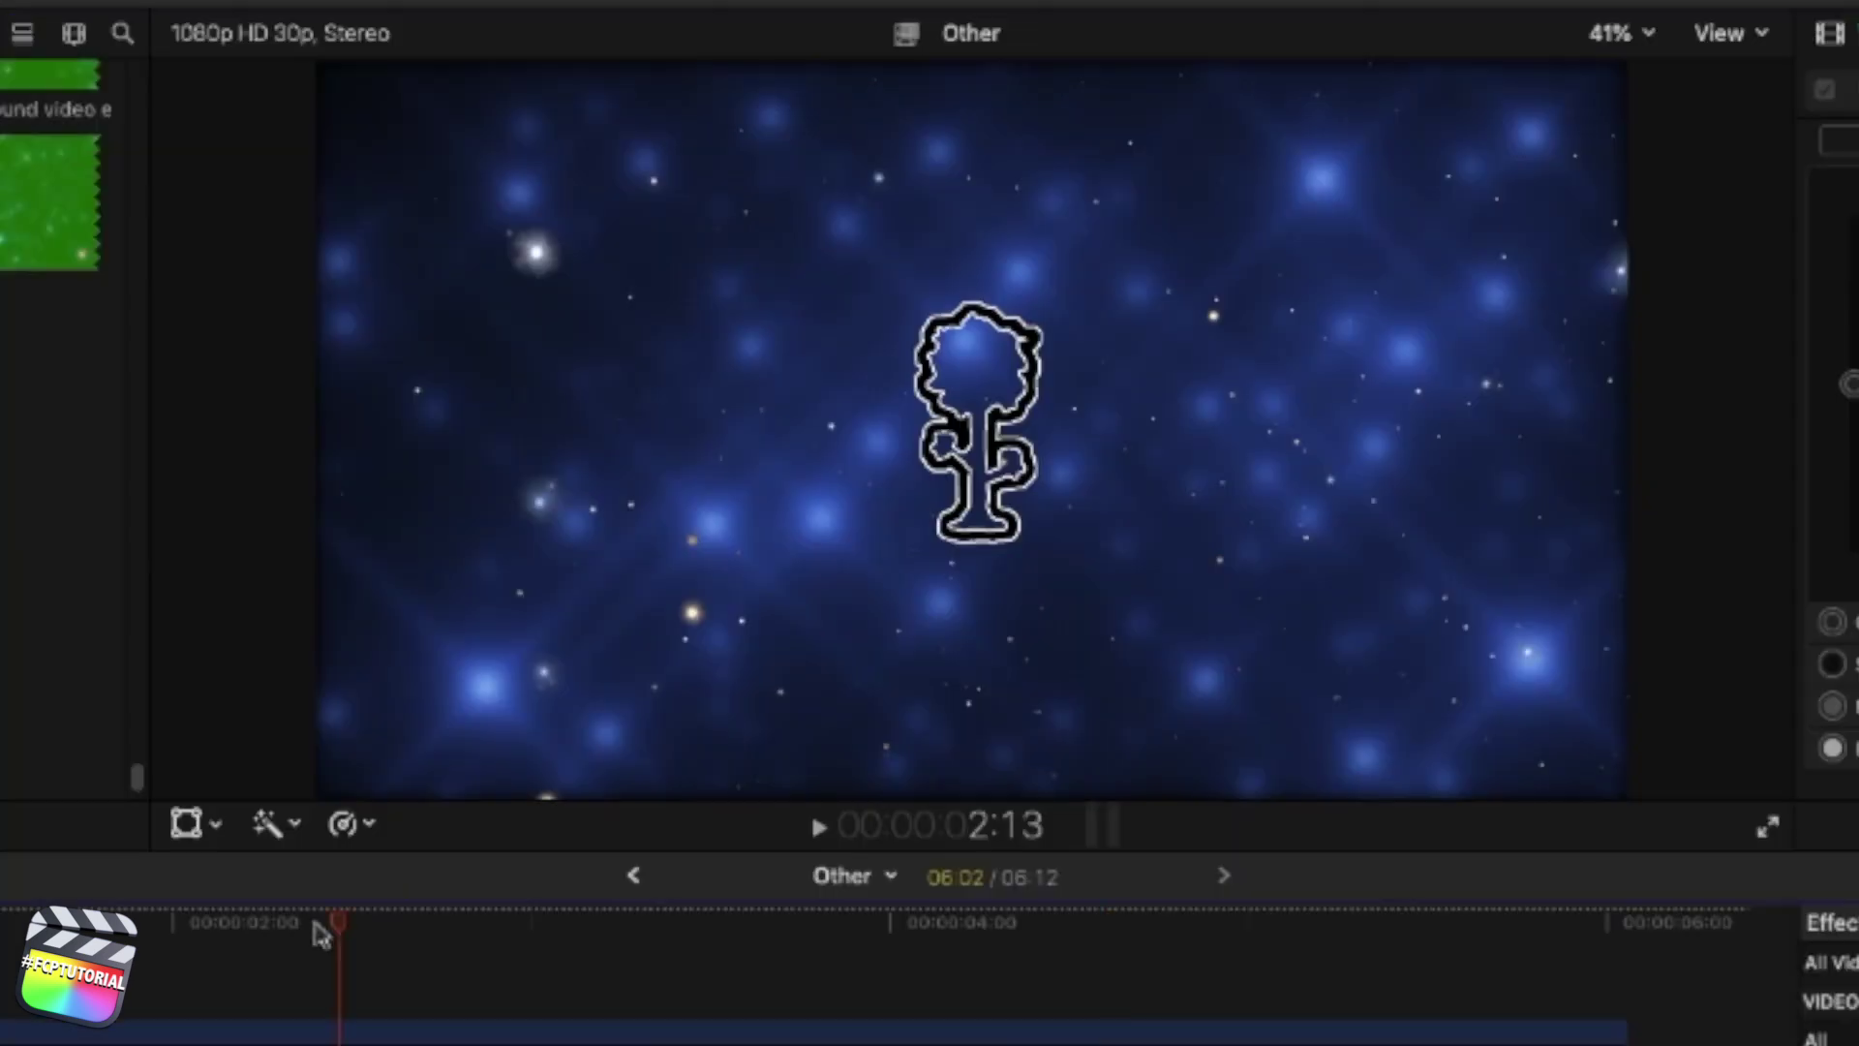
pyautogui.moveTo(322, 934); pyautogui.dragTo(196, 940)
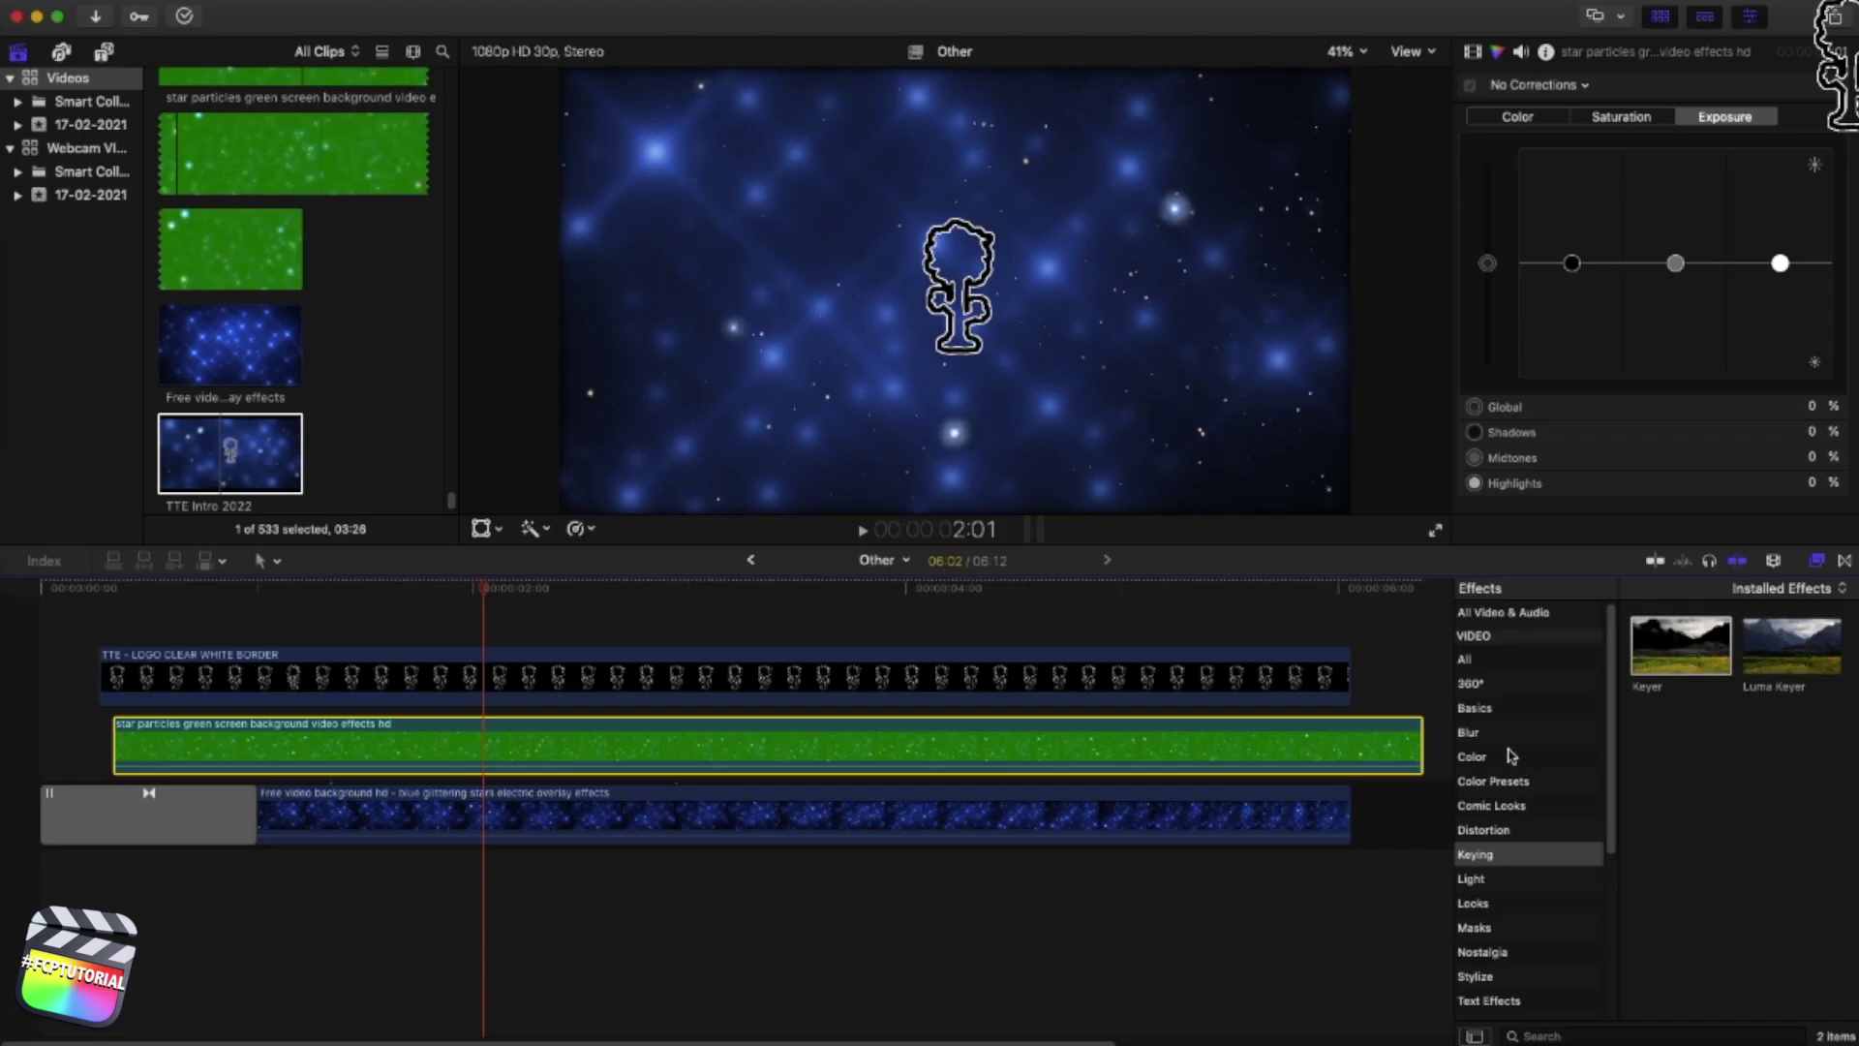
# Apply the Focus blur effect to the star particles green screen clip and show its video effect settings
pyautogui.click(1496, 738)
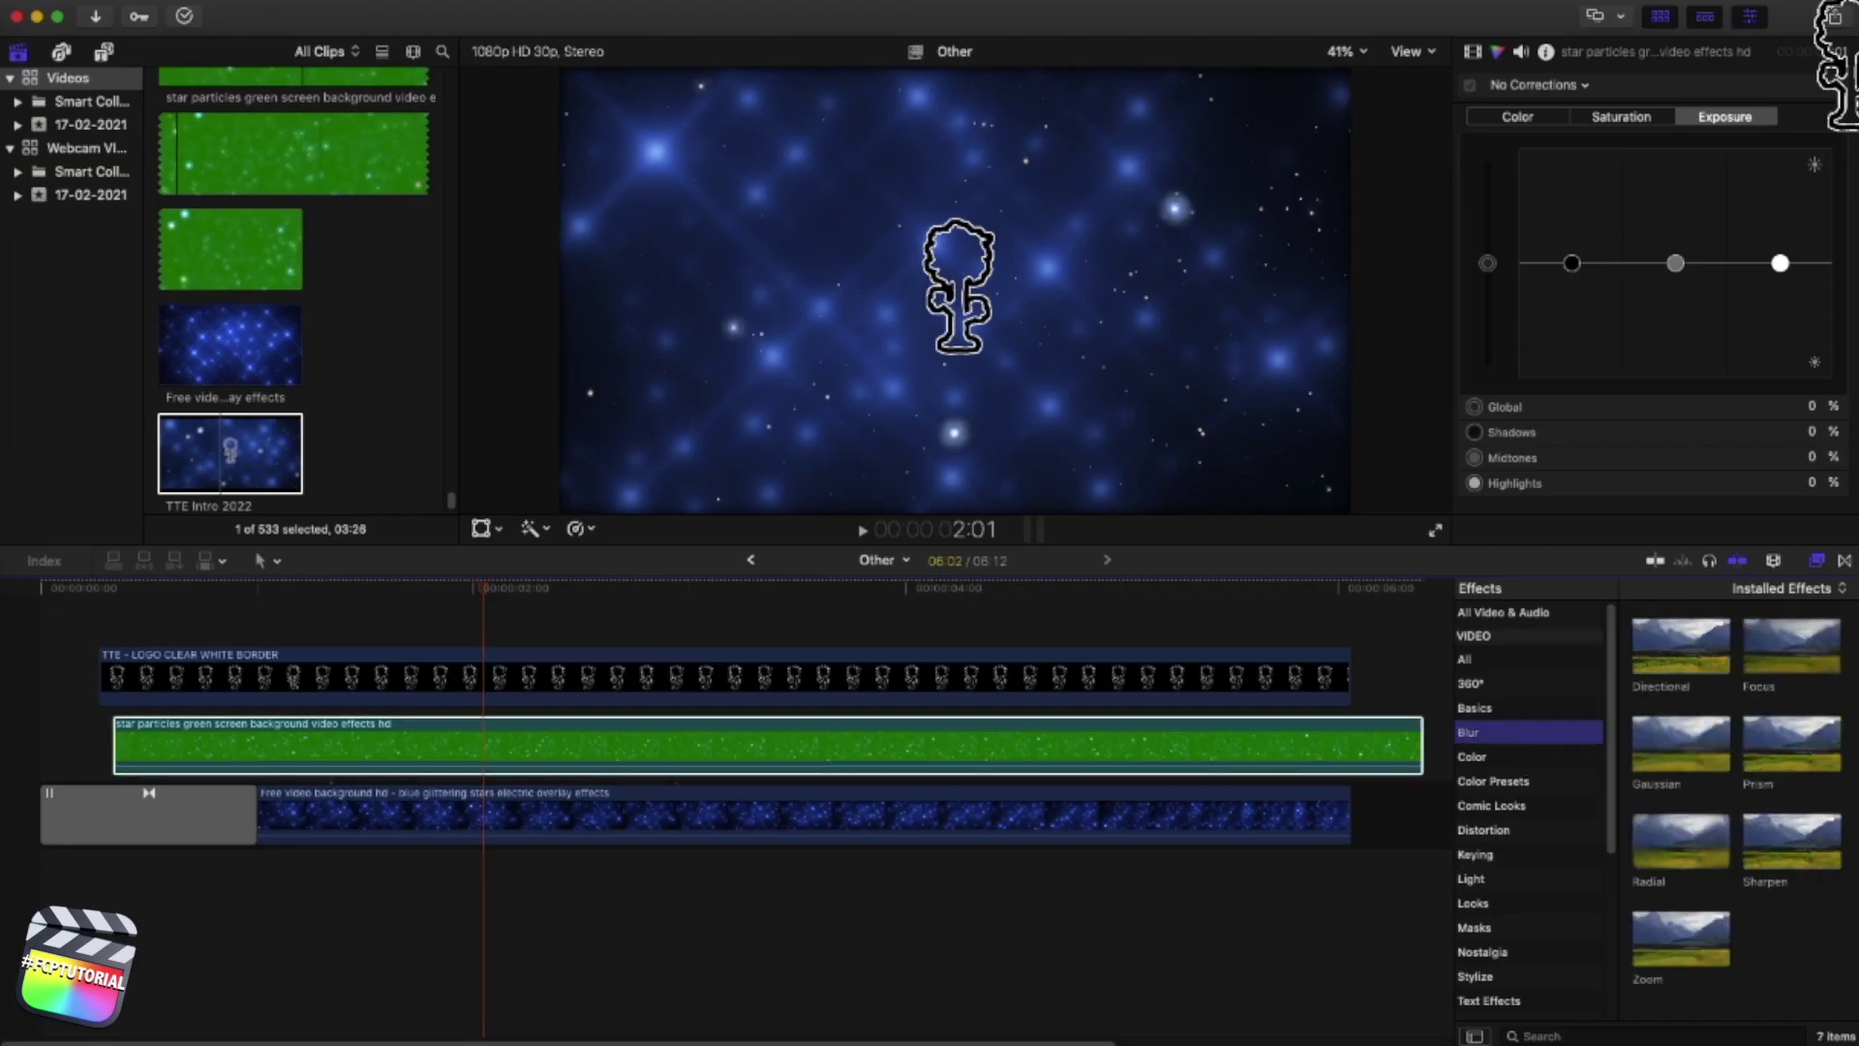
pyautogui.click(1775, 651)
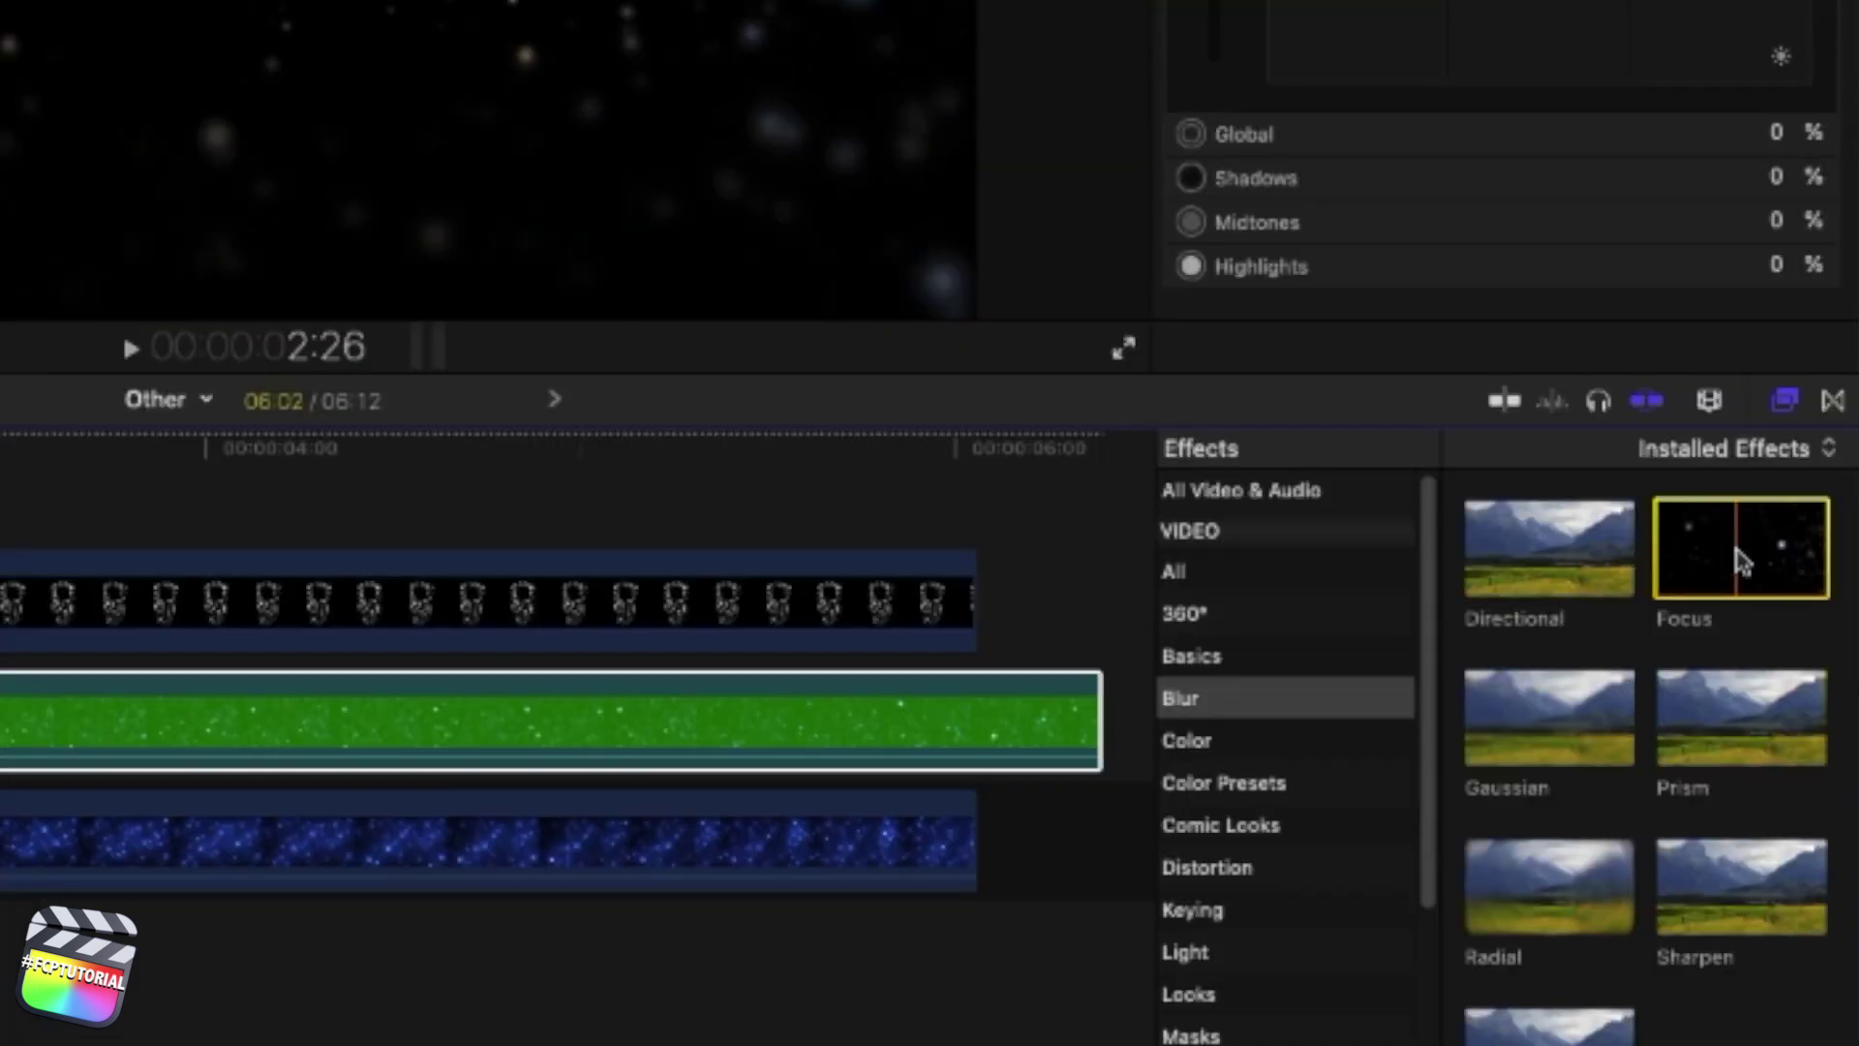
pyautogui.moveTo(1742, 564); pyautogui.dragTo(685, 762)
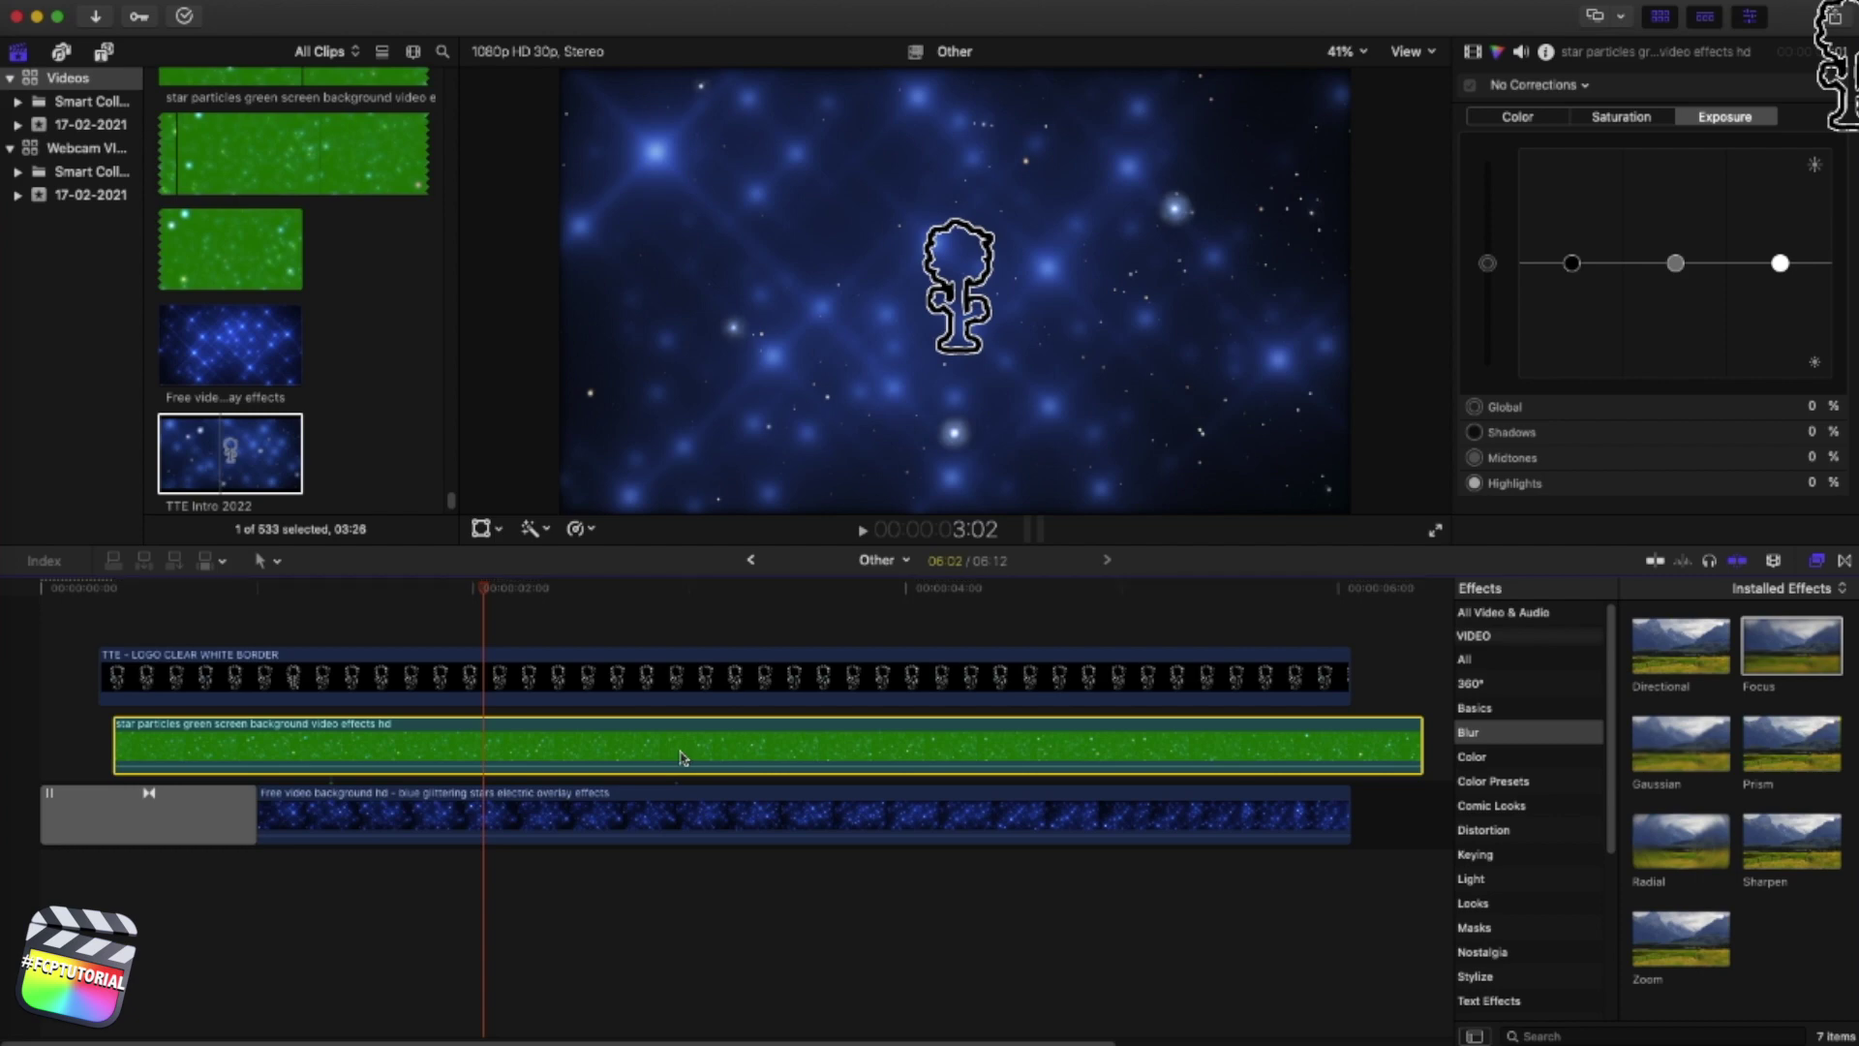
pyautogui.click(1473, 52)
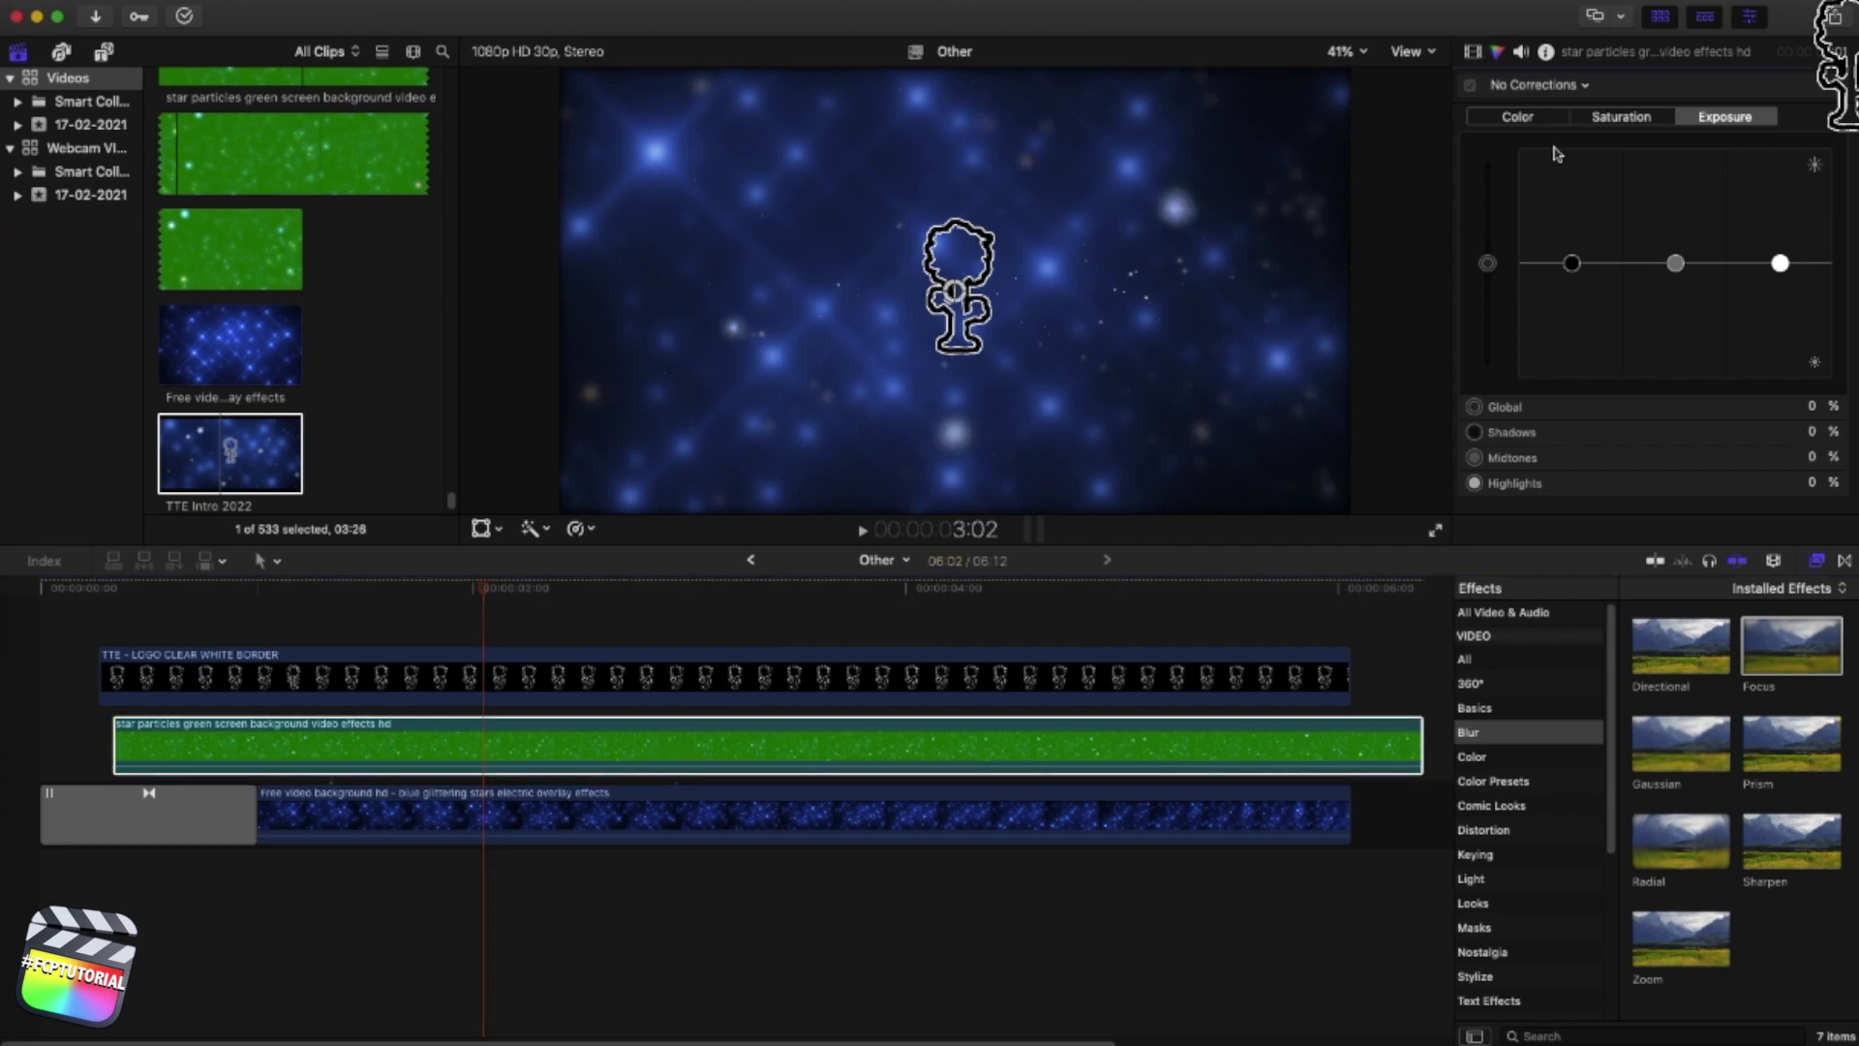
# Scrub through the timeline to review the Focus blur on the star particles, stopping at 3:07
pyautogui.moveTo(426, 587); pyautogui.dragTo(405, 586)
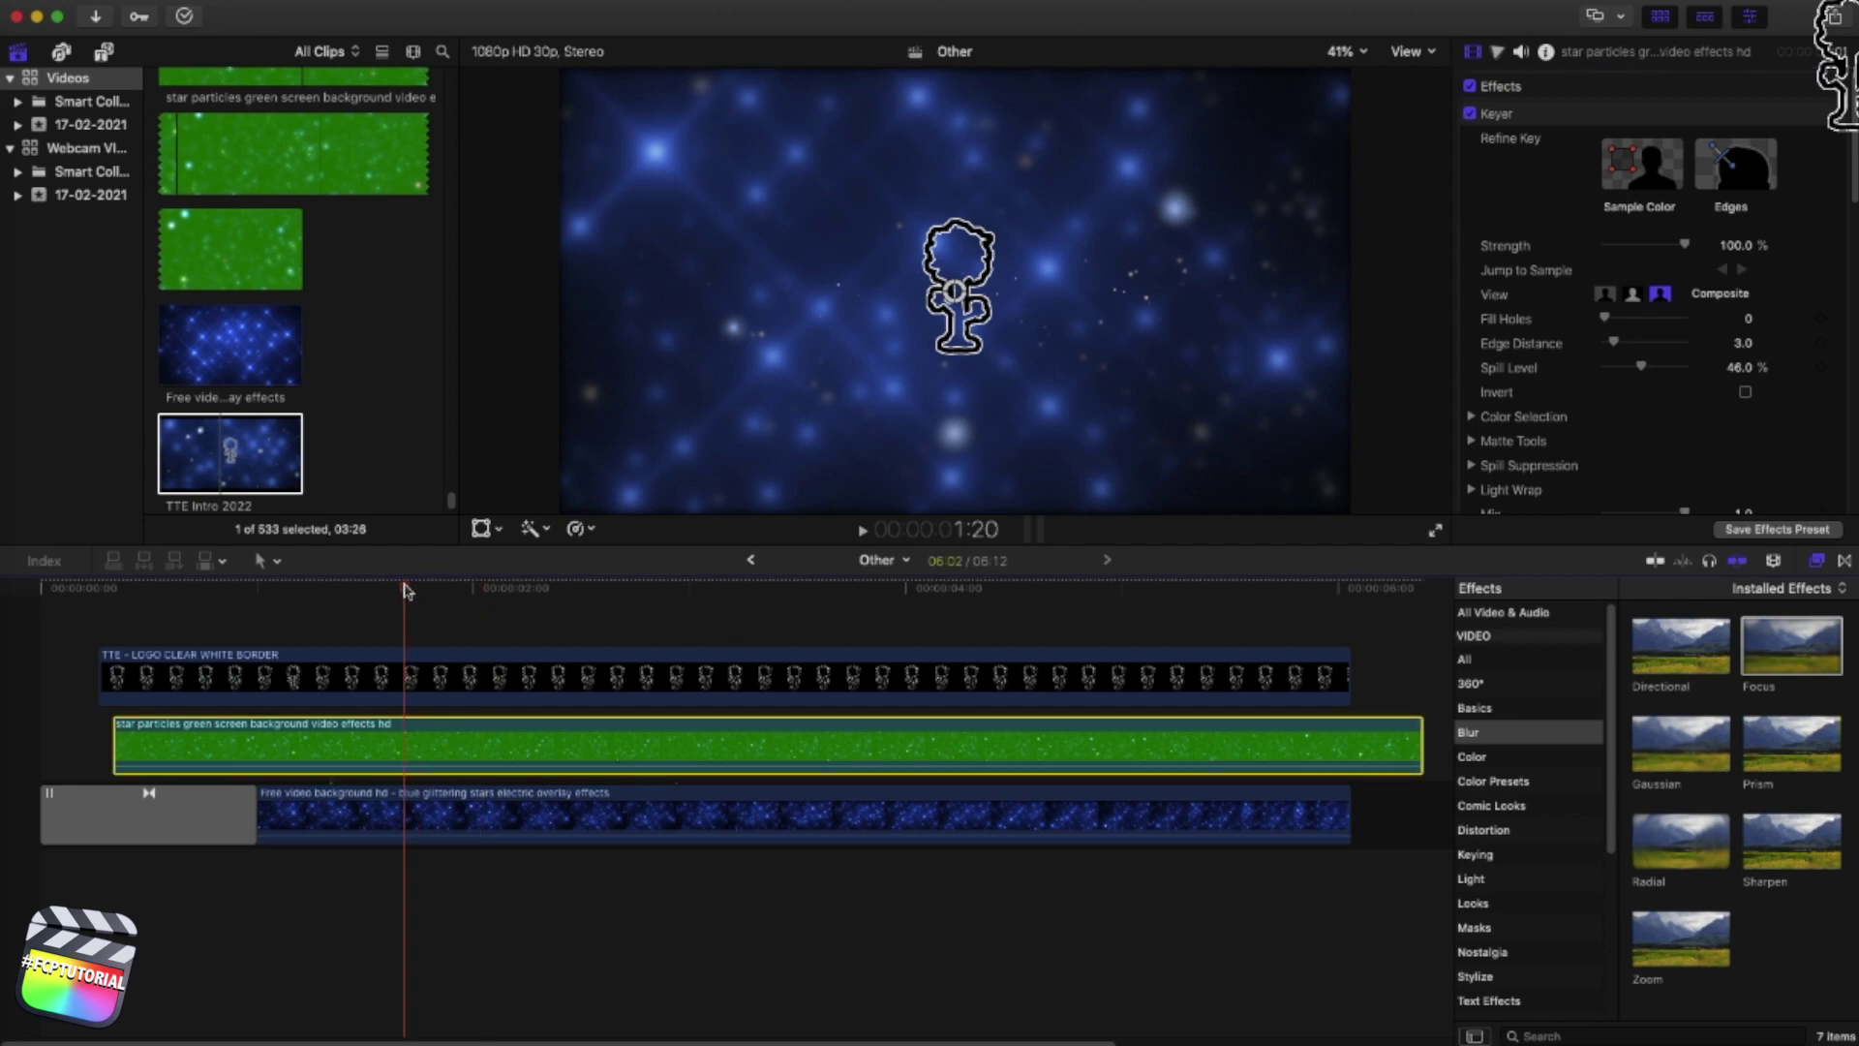
pyautogui.press('Up')
pyautogui.press('Down')
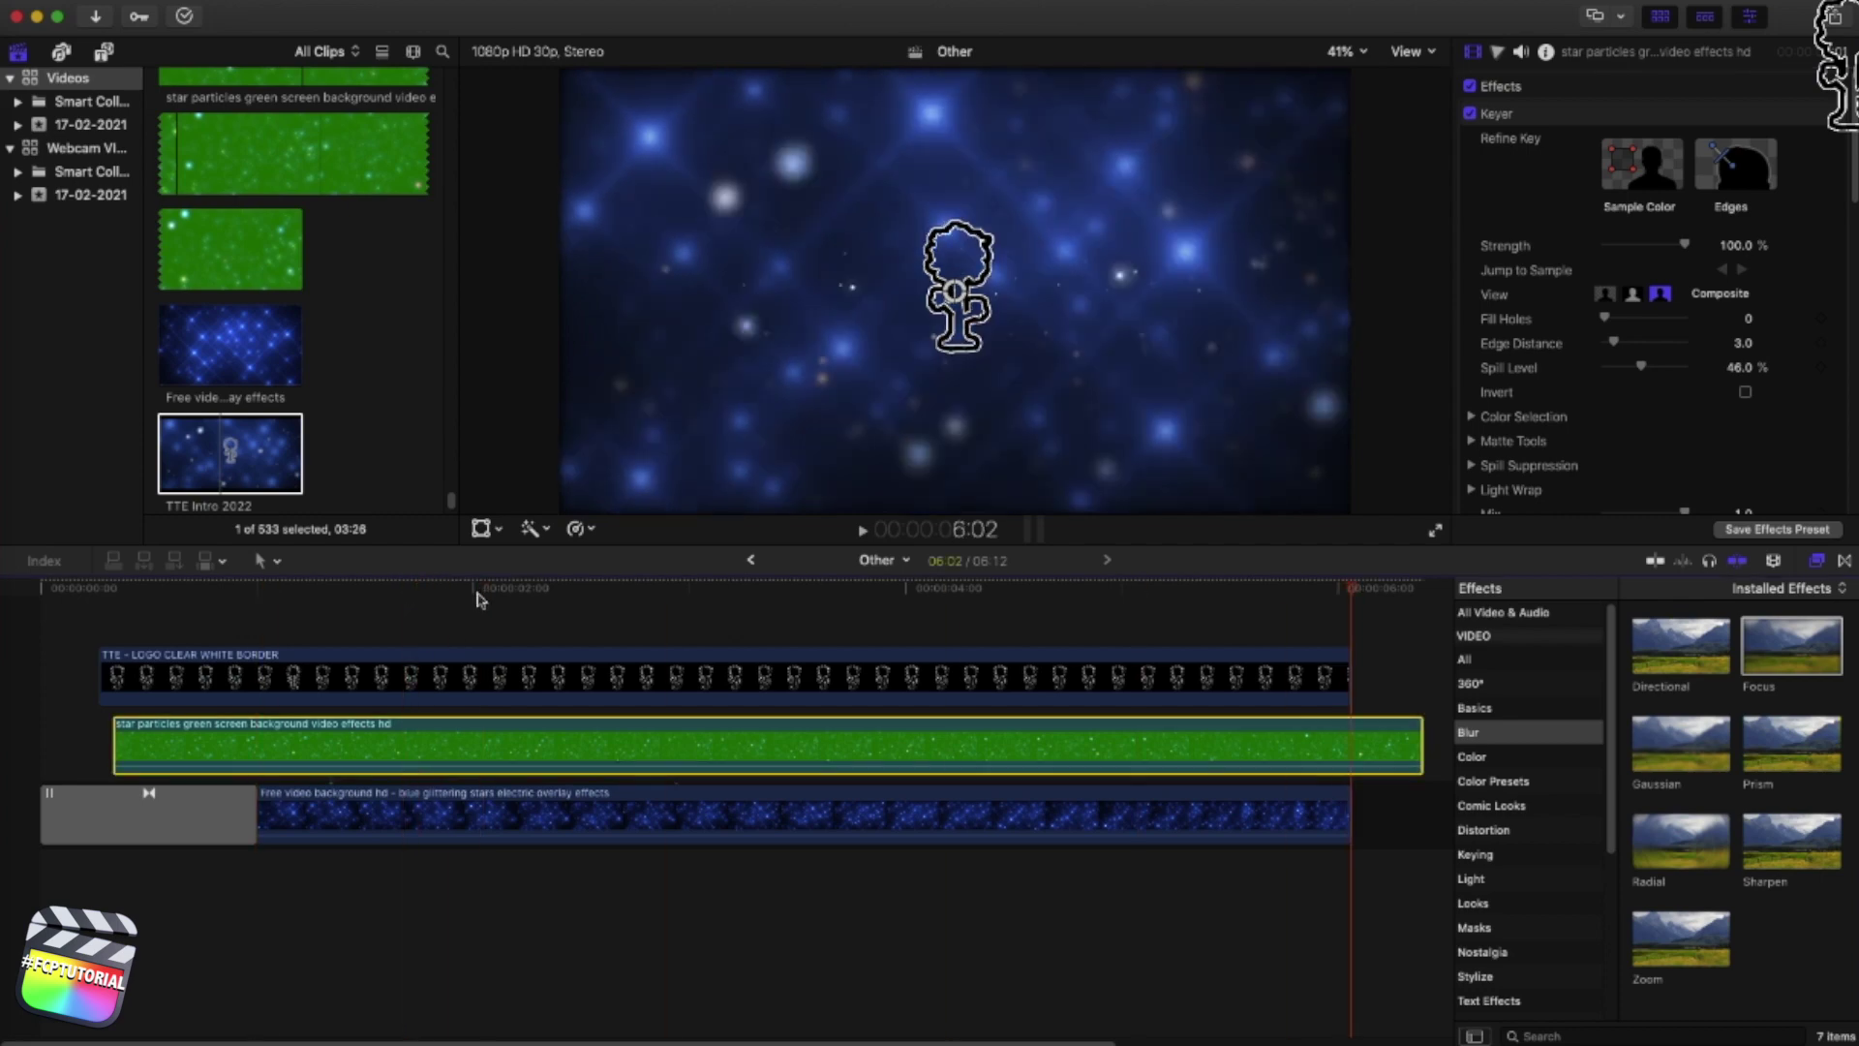
pyautogui.press('Up')
pyautogui.moveTo(760, 587); pyautogui.dragTo(745, 587)
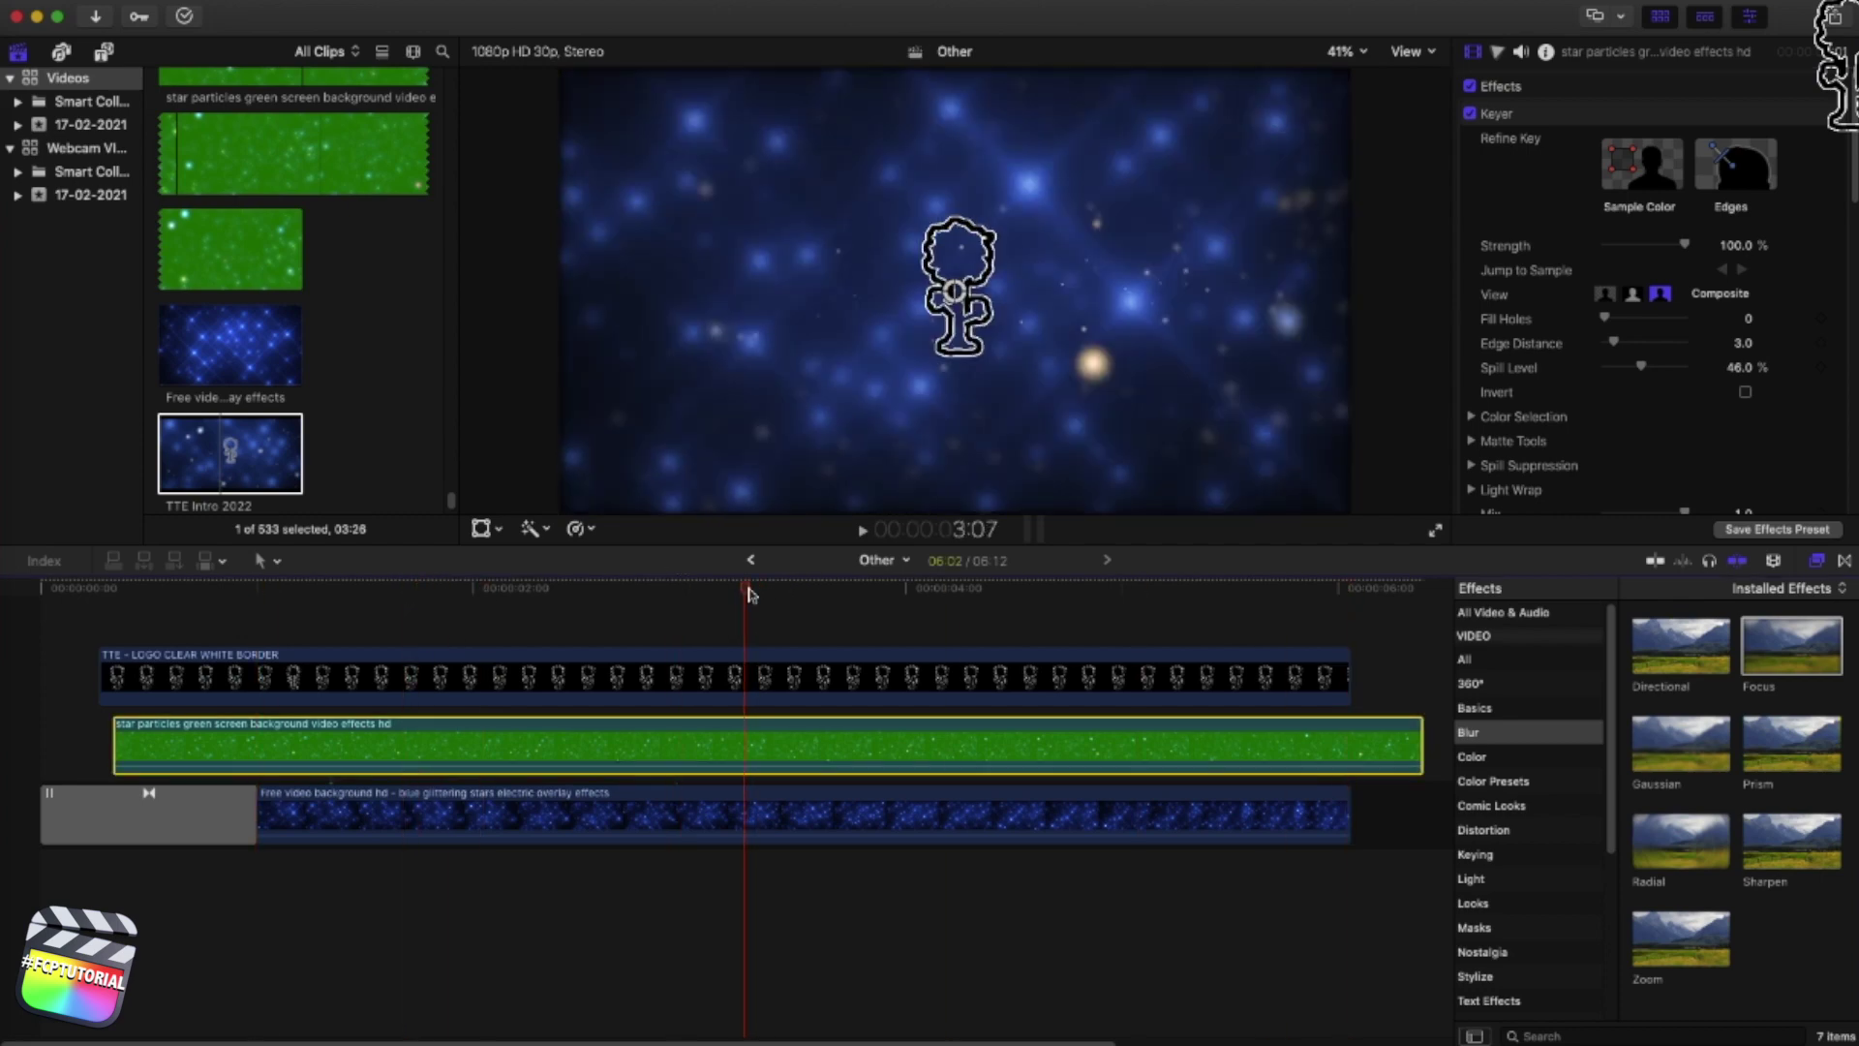
# Set the Focus effect's width to 86 and its height to 64
pyautogui.scroll(-4, 1632, 302)
pyautogui.scroll(-3, 1630, 303)
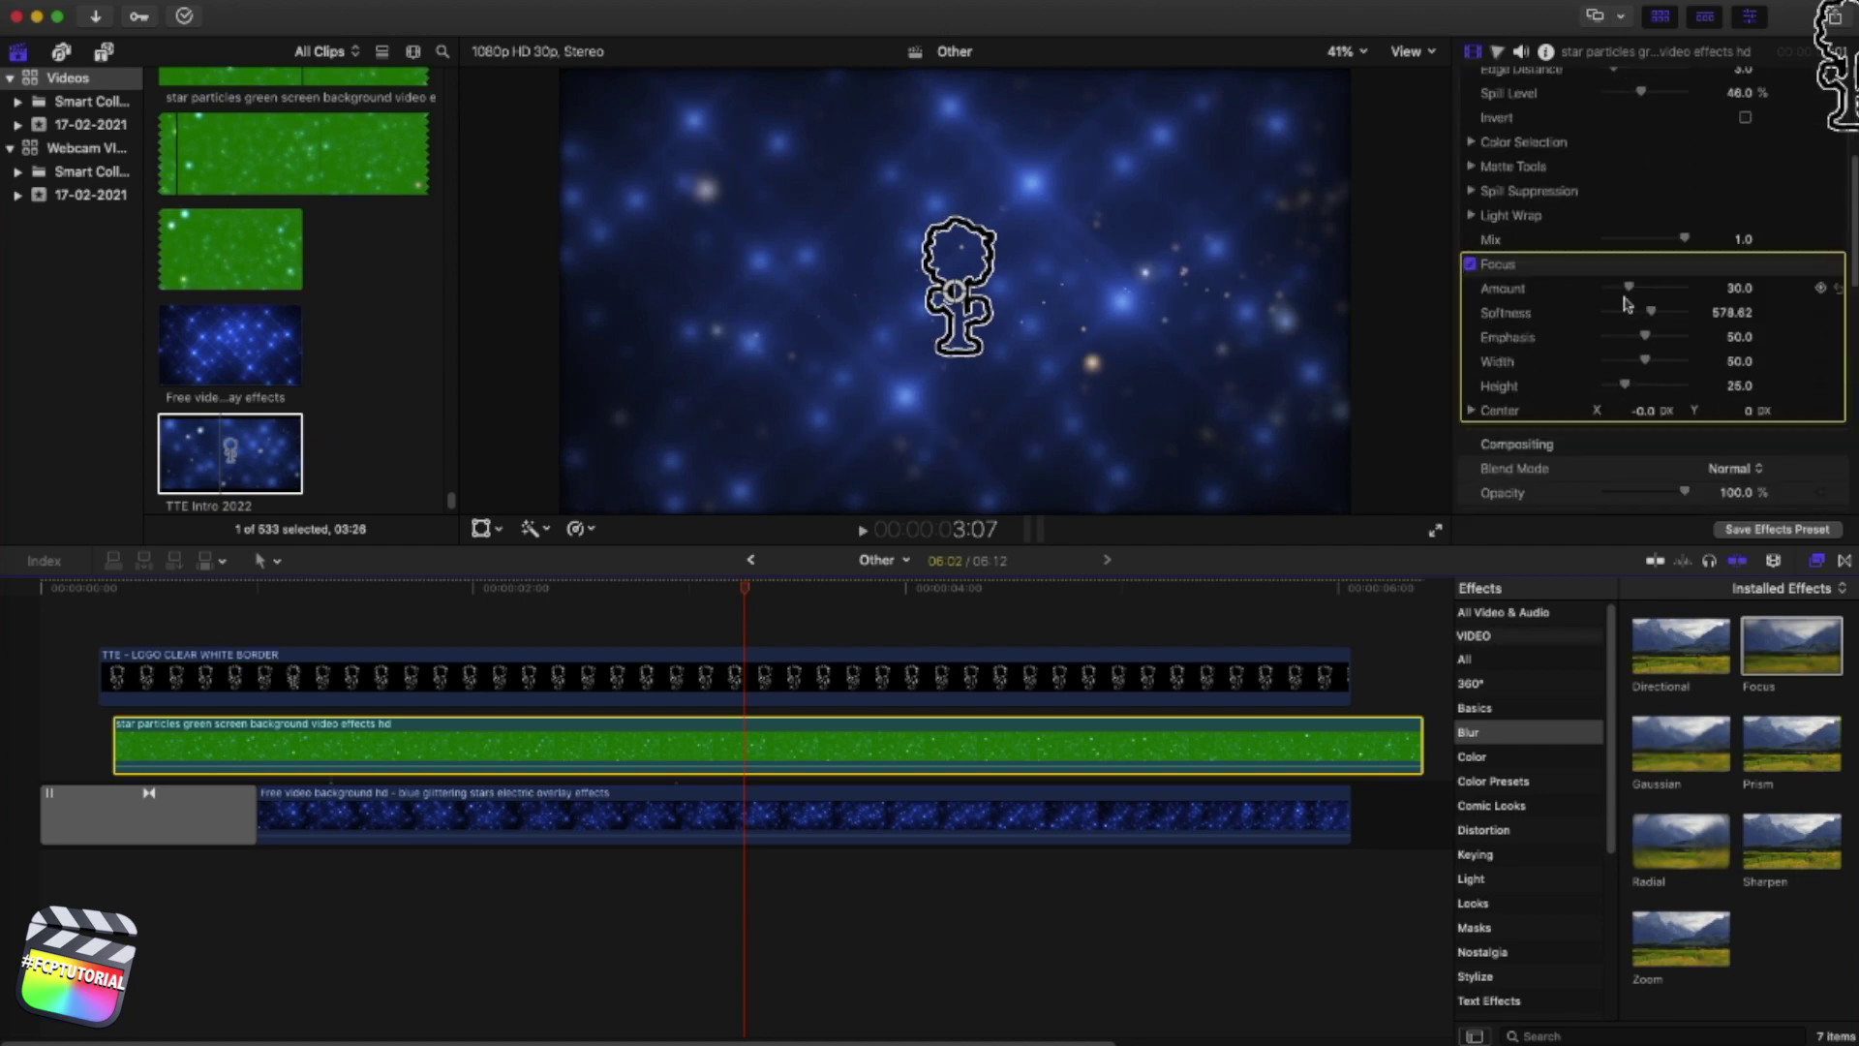
pyautogui.click(1734, 362)
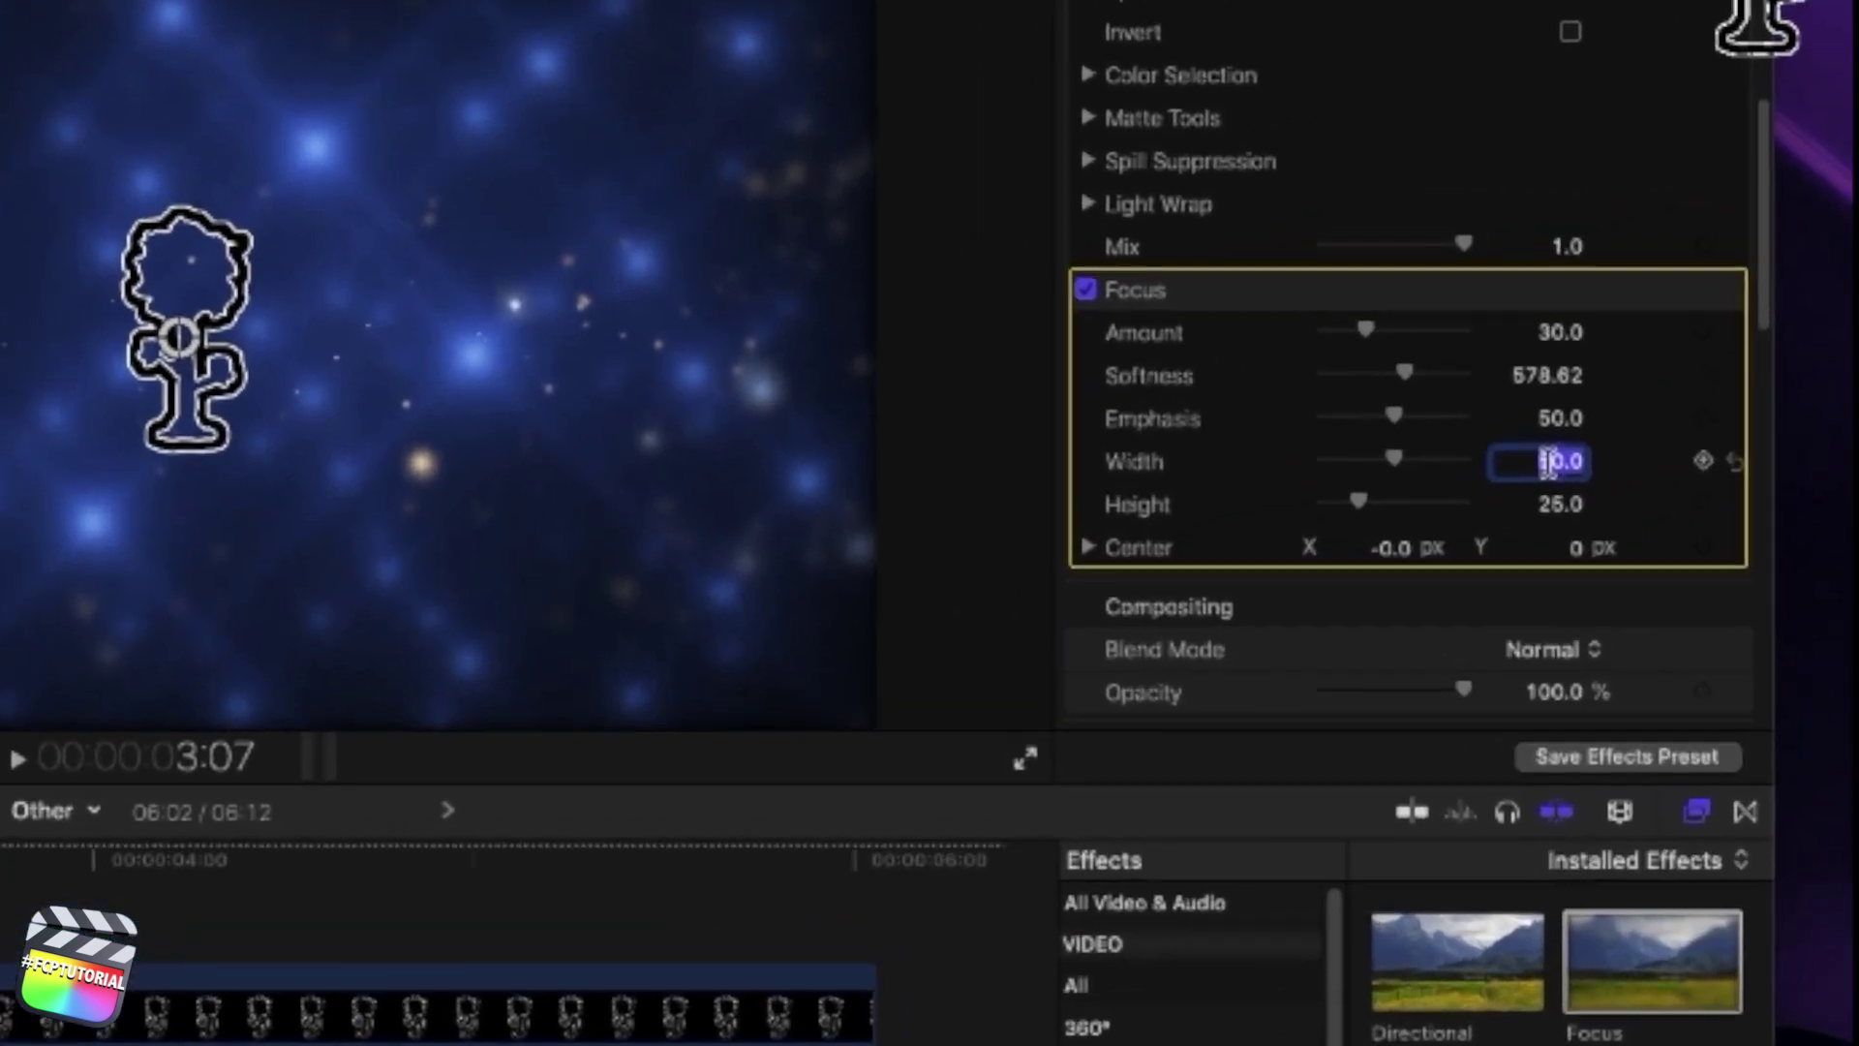
pyautogui.press('BackSpace')
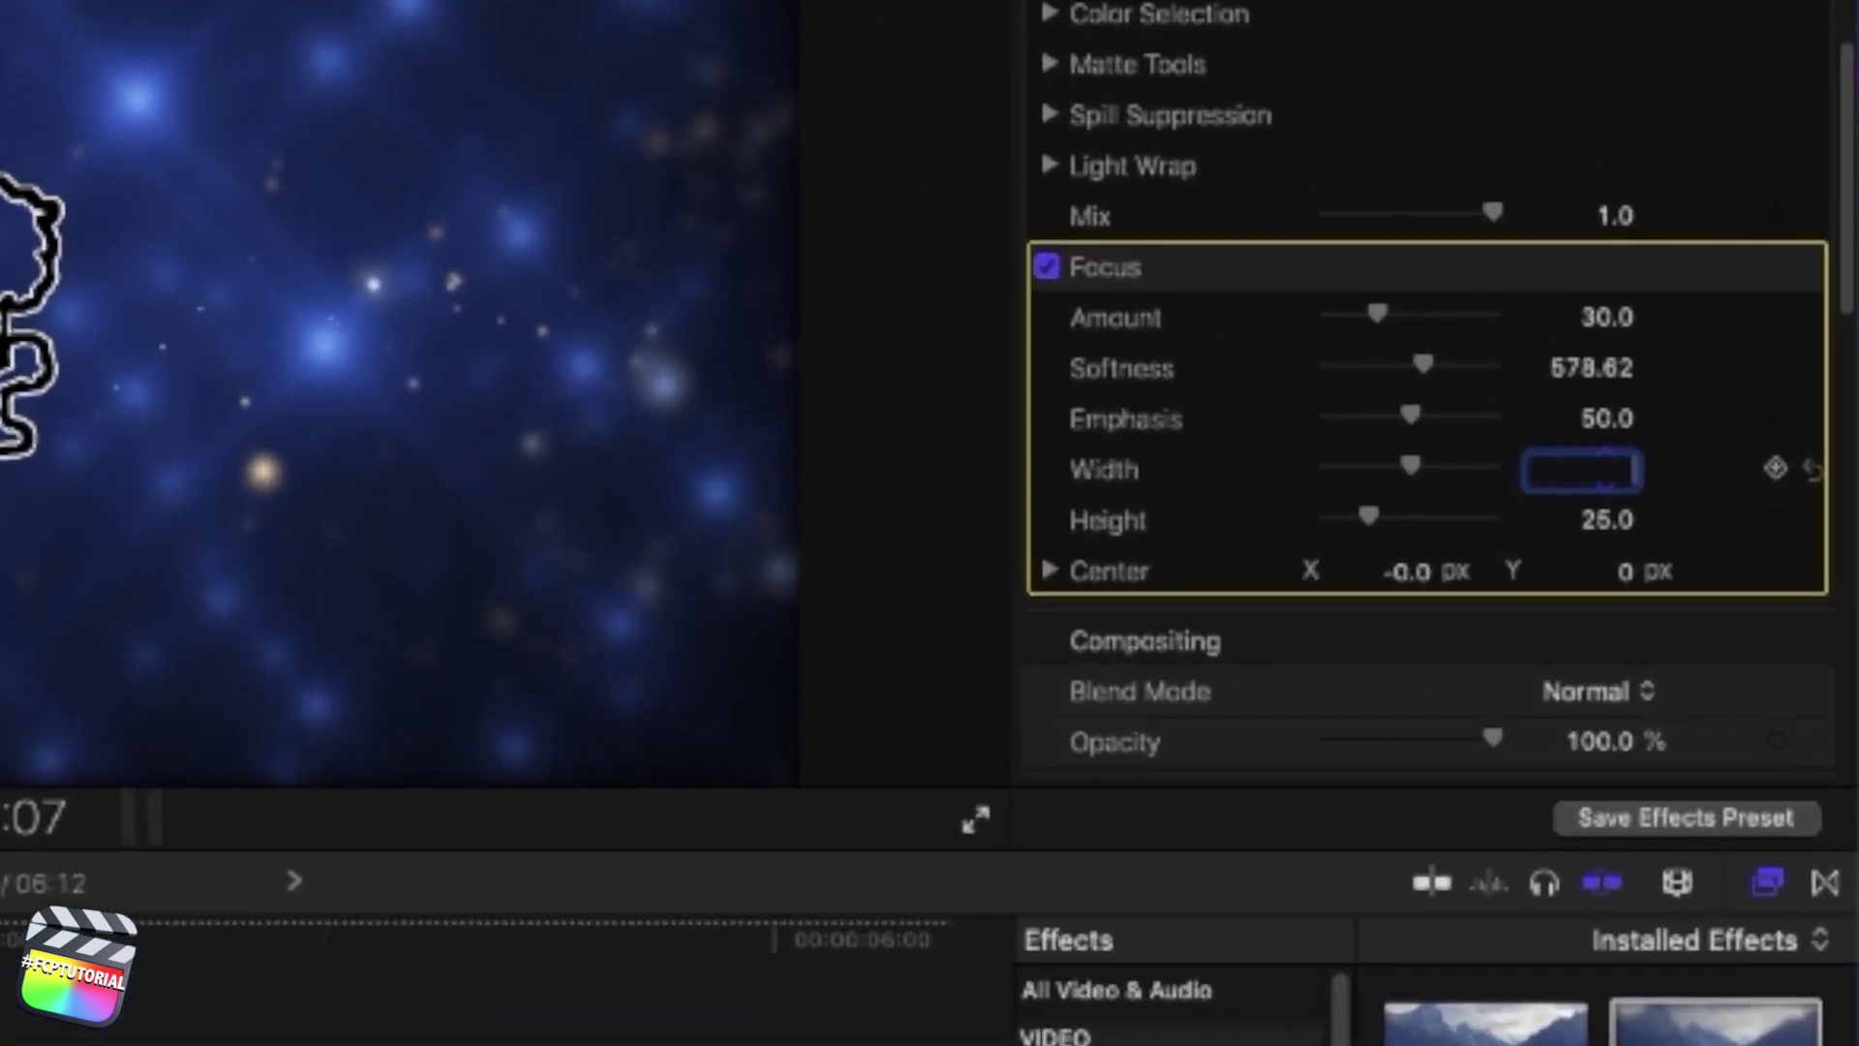
pyautogui.press('Return')
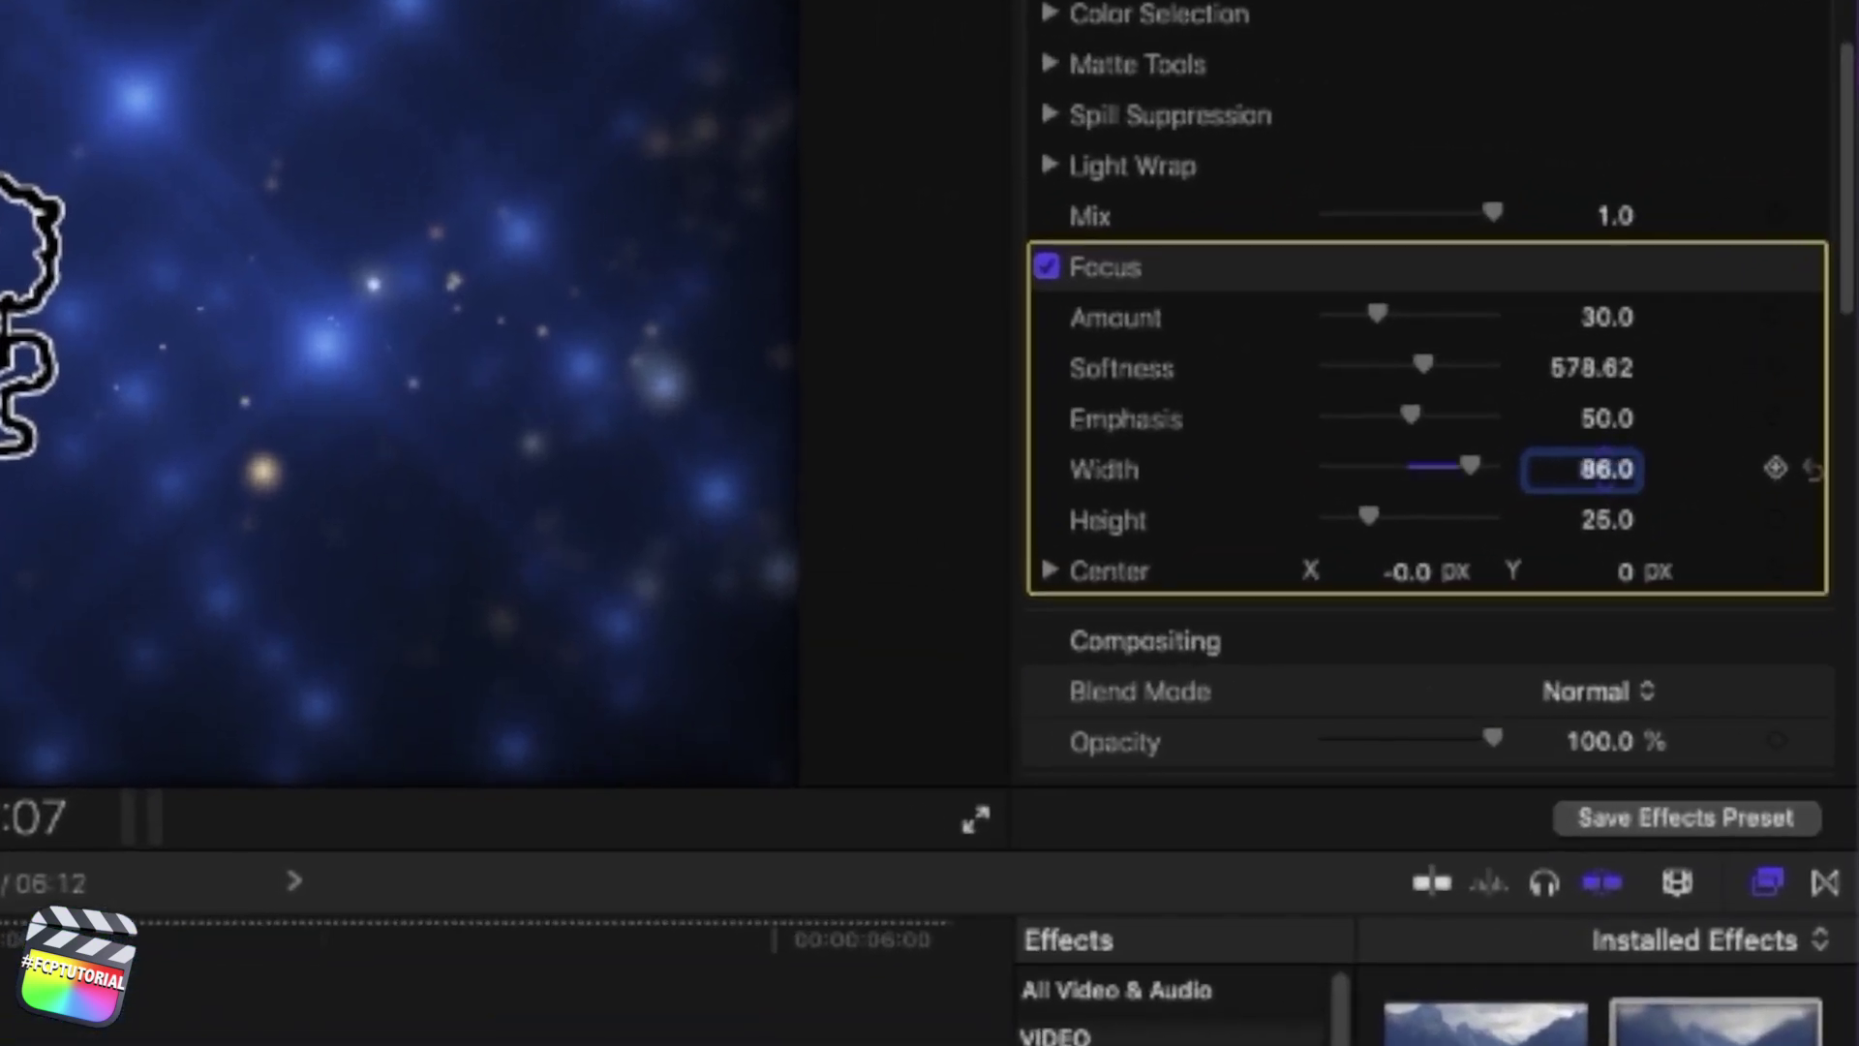
pyautogui.click(1600, 523)
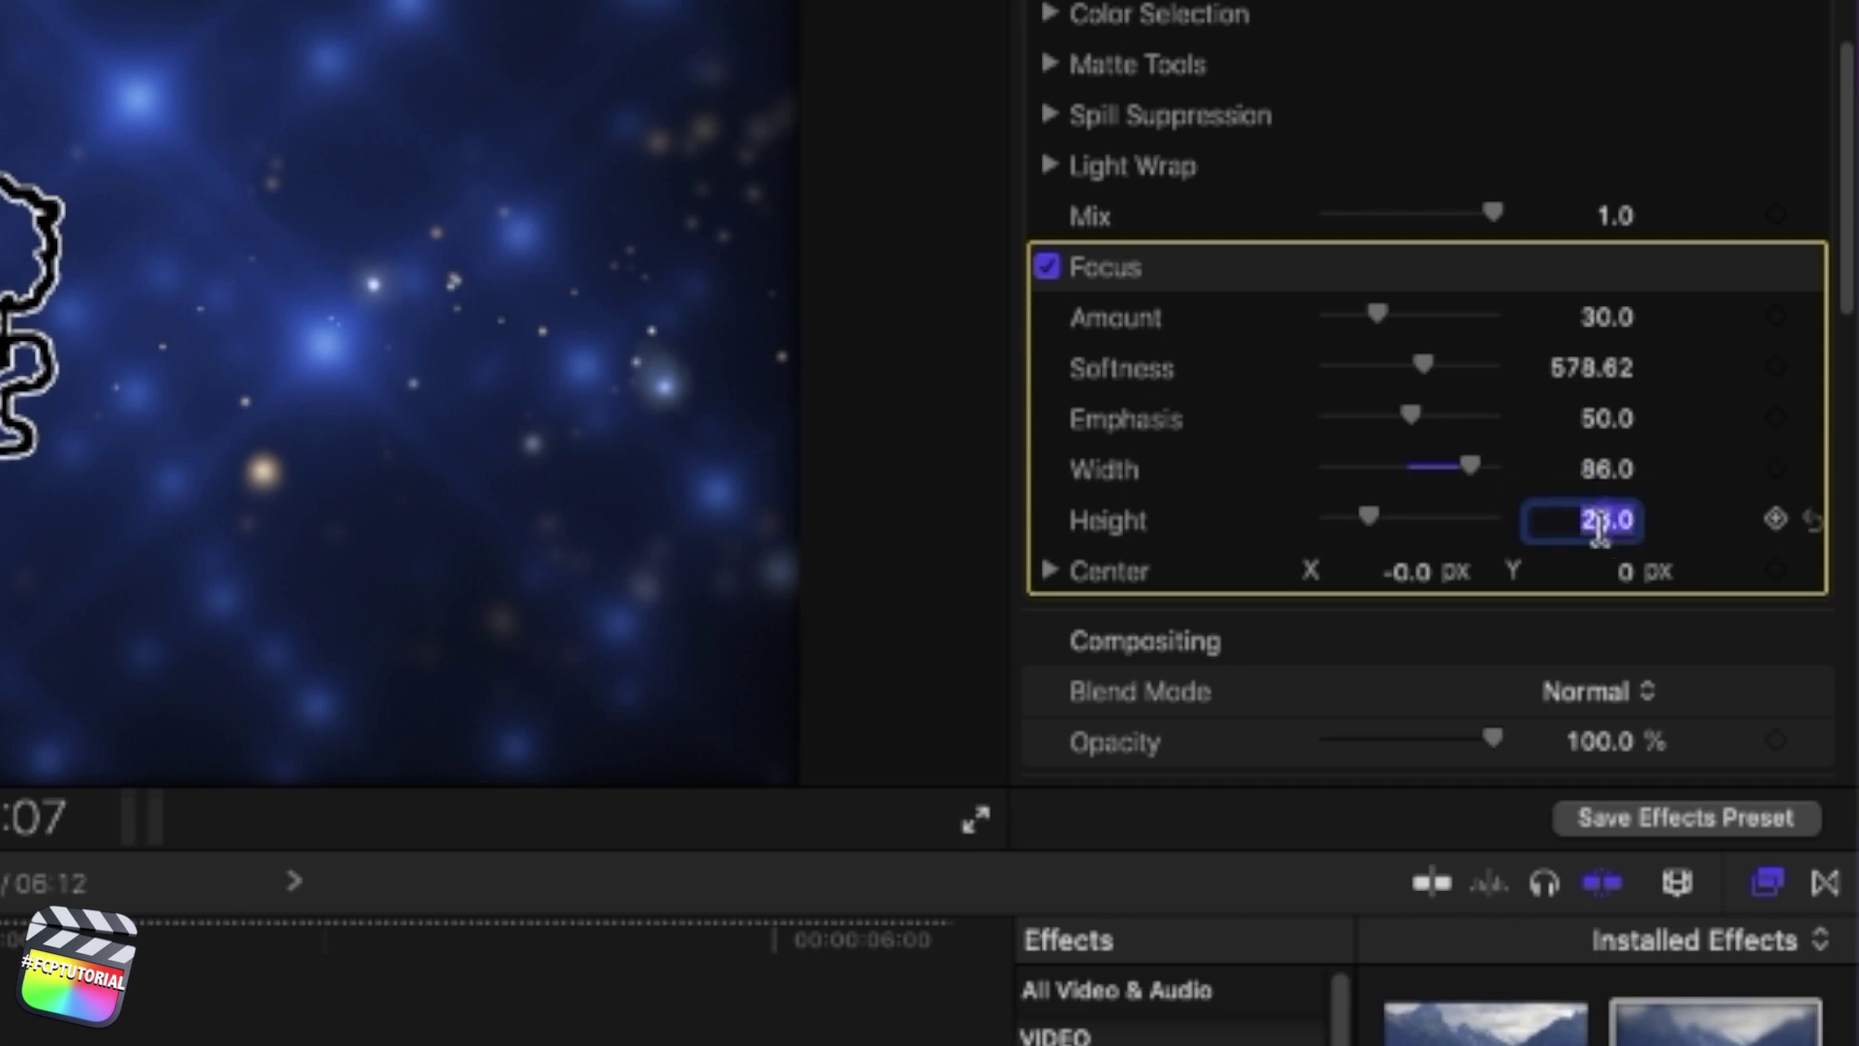
pyautogui.write('64')
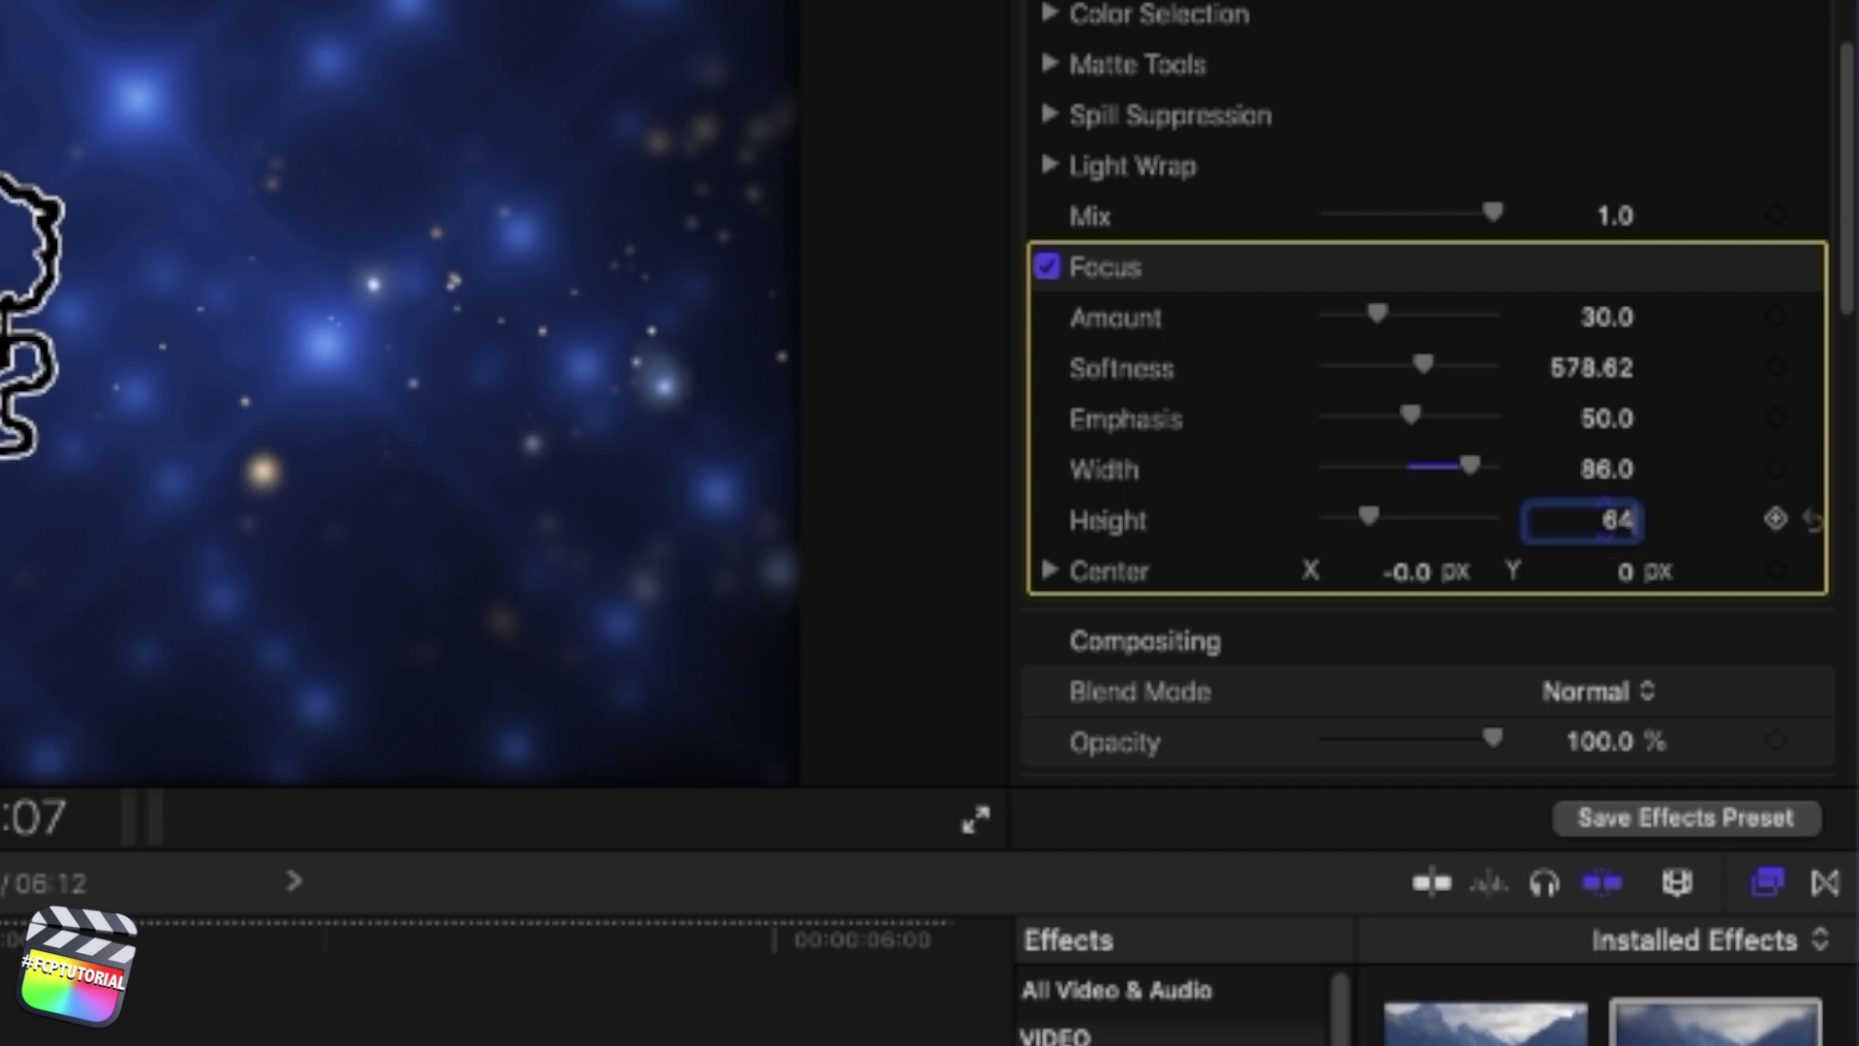
pyautogui.press('Return')
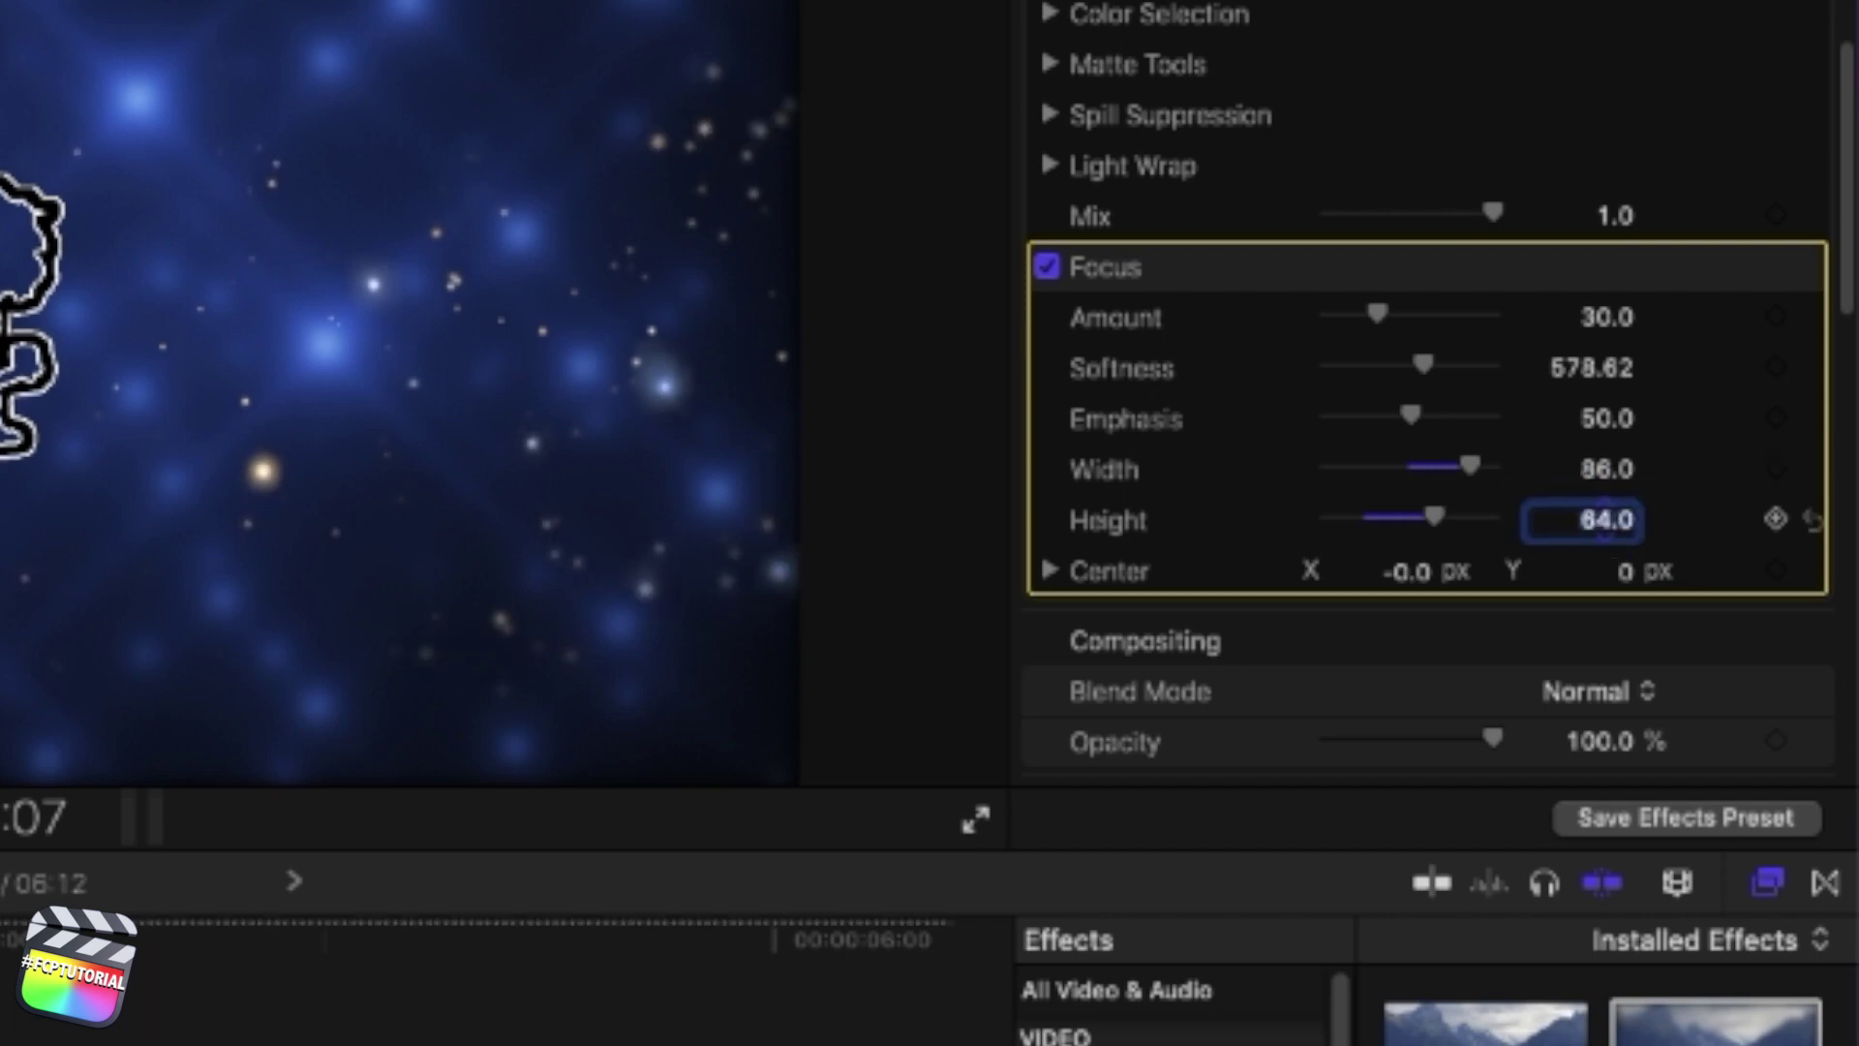
# Toggle the Focus effect off and on to compare the star particles with and without it
pyautogui.click(1047, 269)
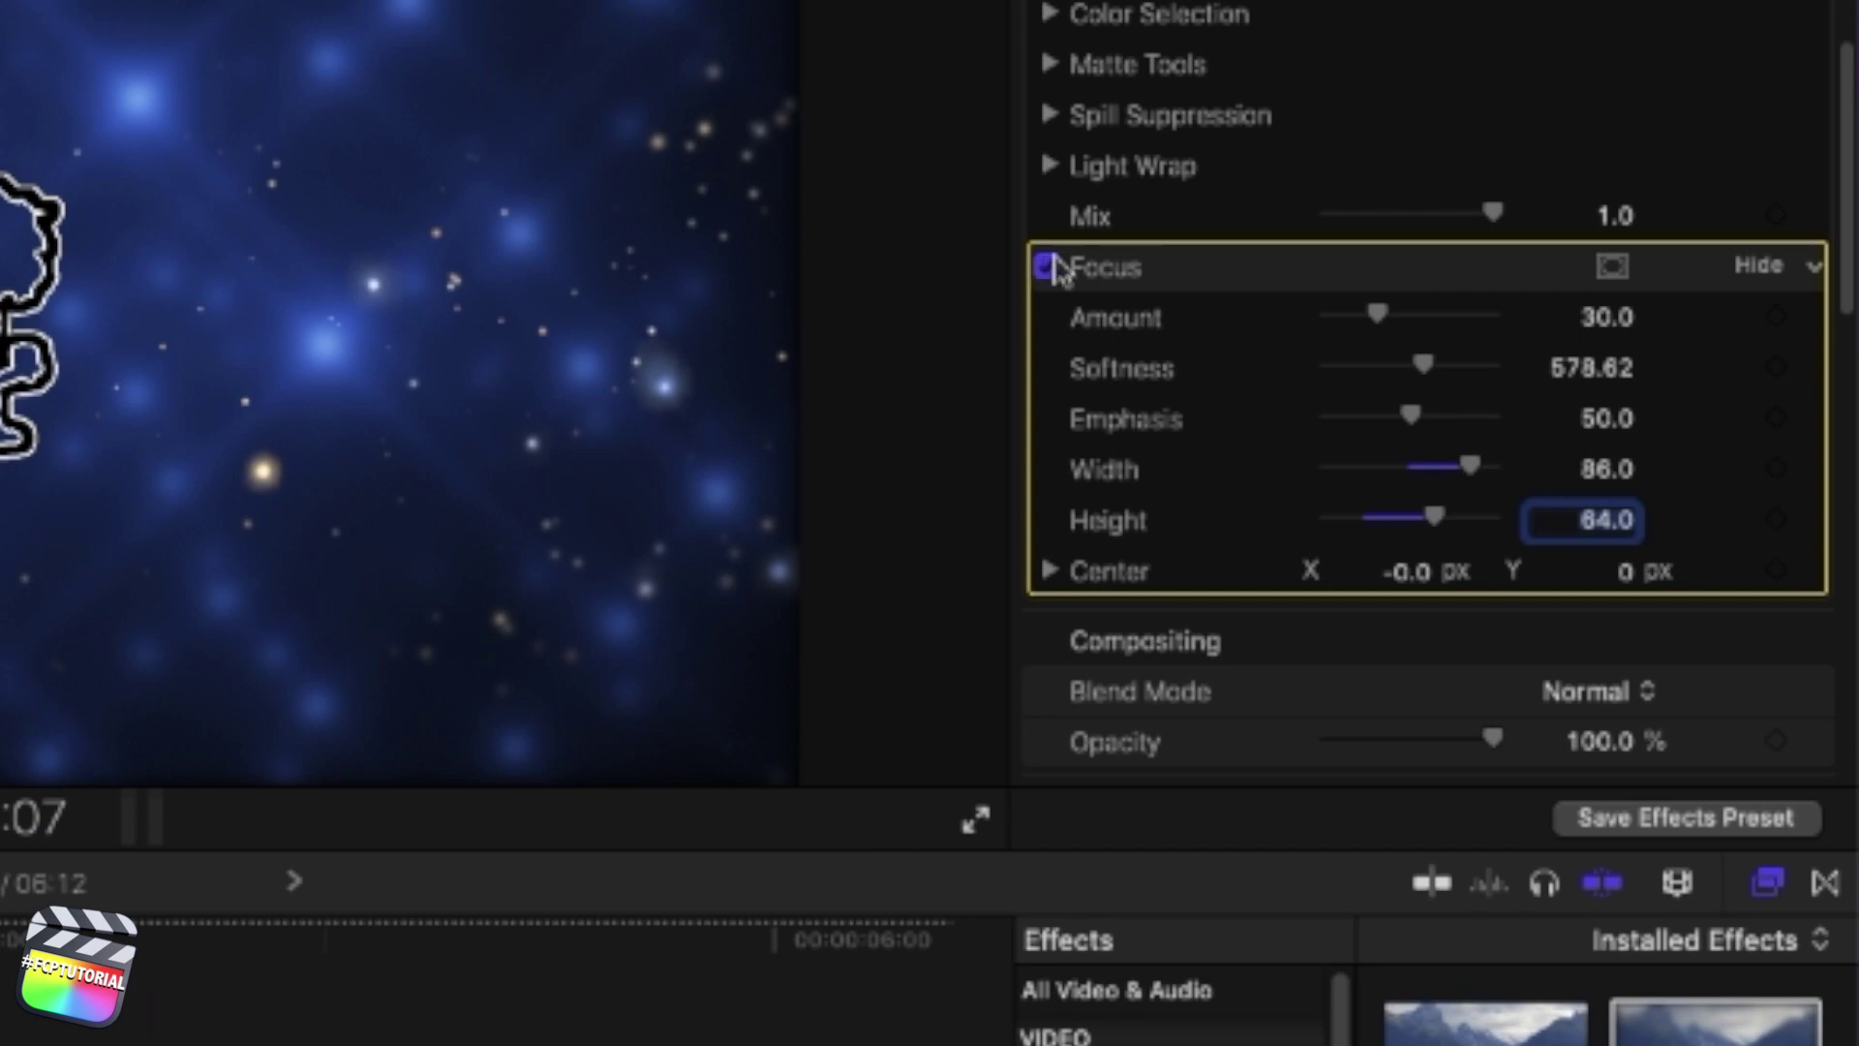
pyautogui.click(1048, 267)
pyautogui.click(1047, 268)
pyautogui.click(1063, 258)
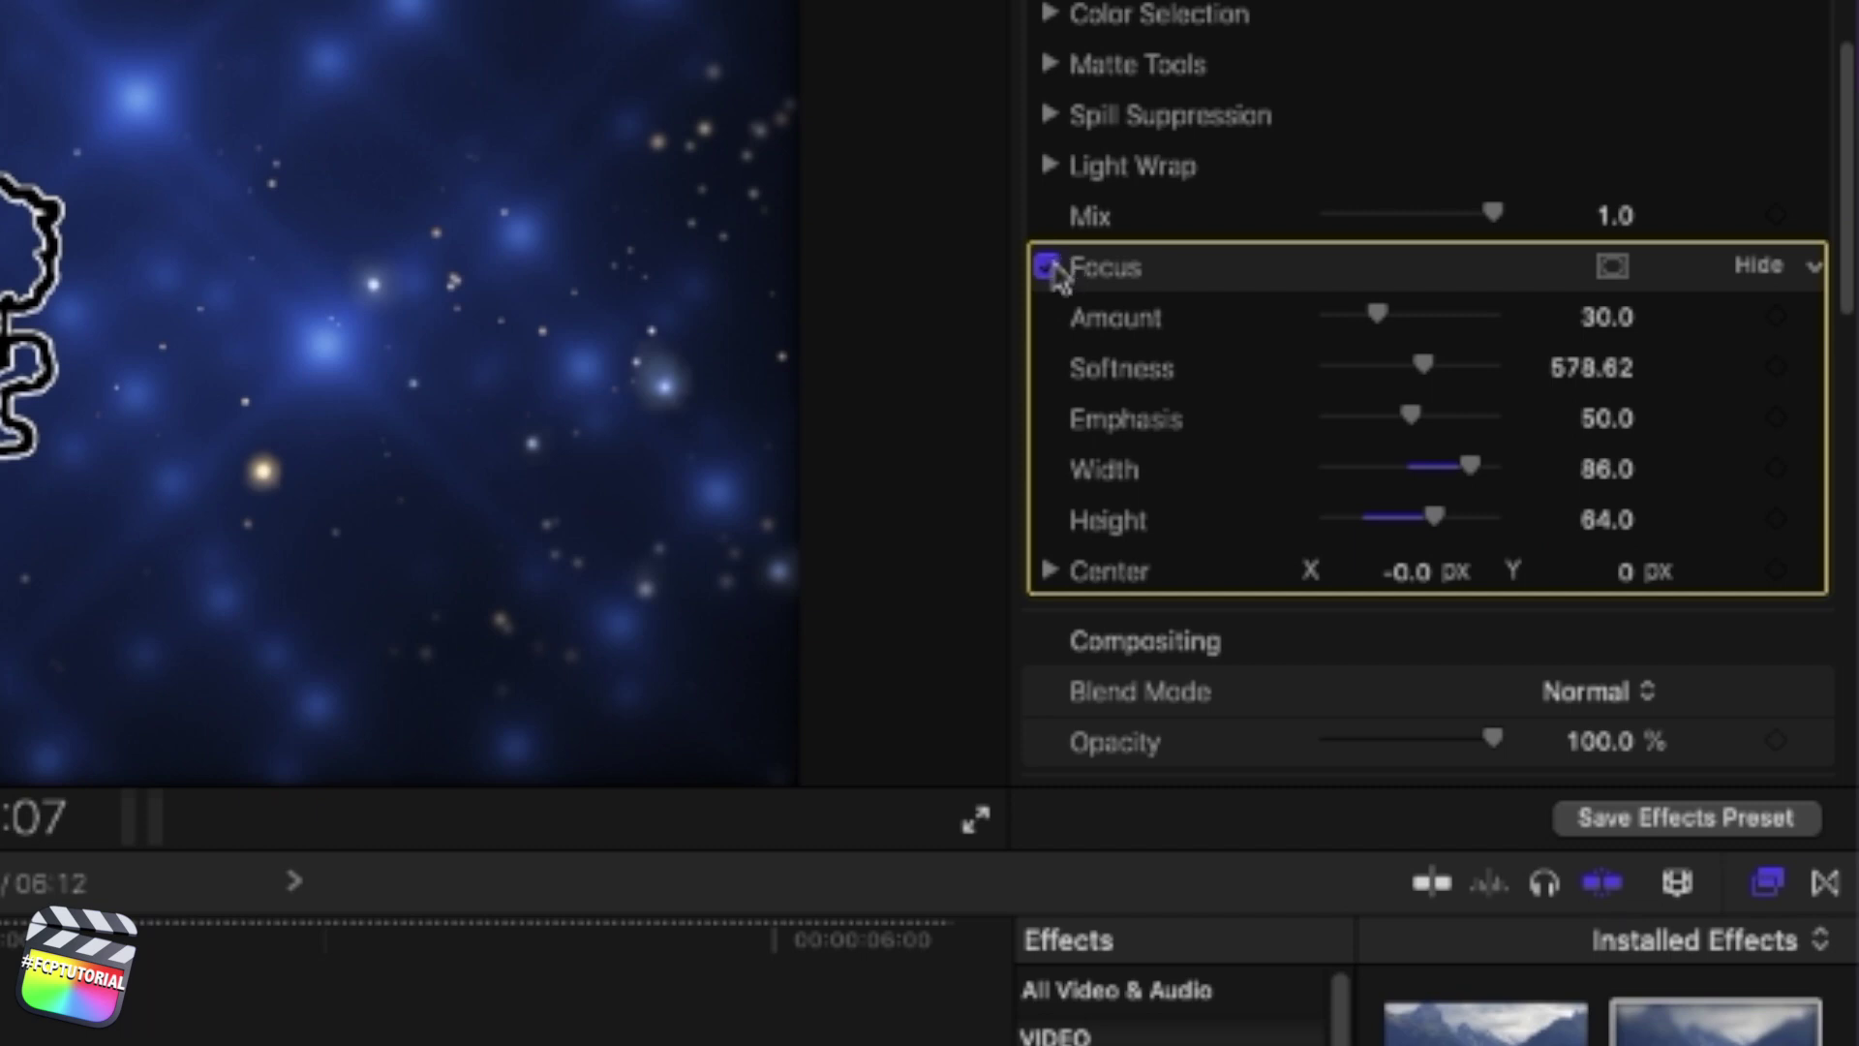
# Try different Focus amount and emphasis values, leaving the amount at 30.33 and resetting the emphasis to 50
pyautogui.moveTo(1377, 315)
pyautogui.mouseDown()
pyautogui.moveTo(1525, 315)
pyautogui.moveTo(1336, 316)
pyautogui.moveTo(1385, 320)
pyautogui.mouseUp()
pyautogui.click(1430, 323)
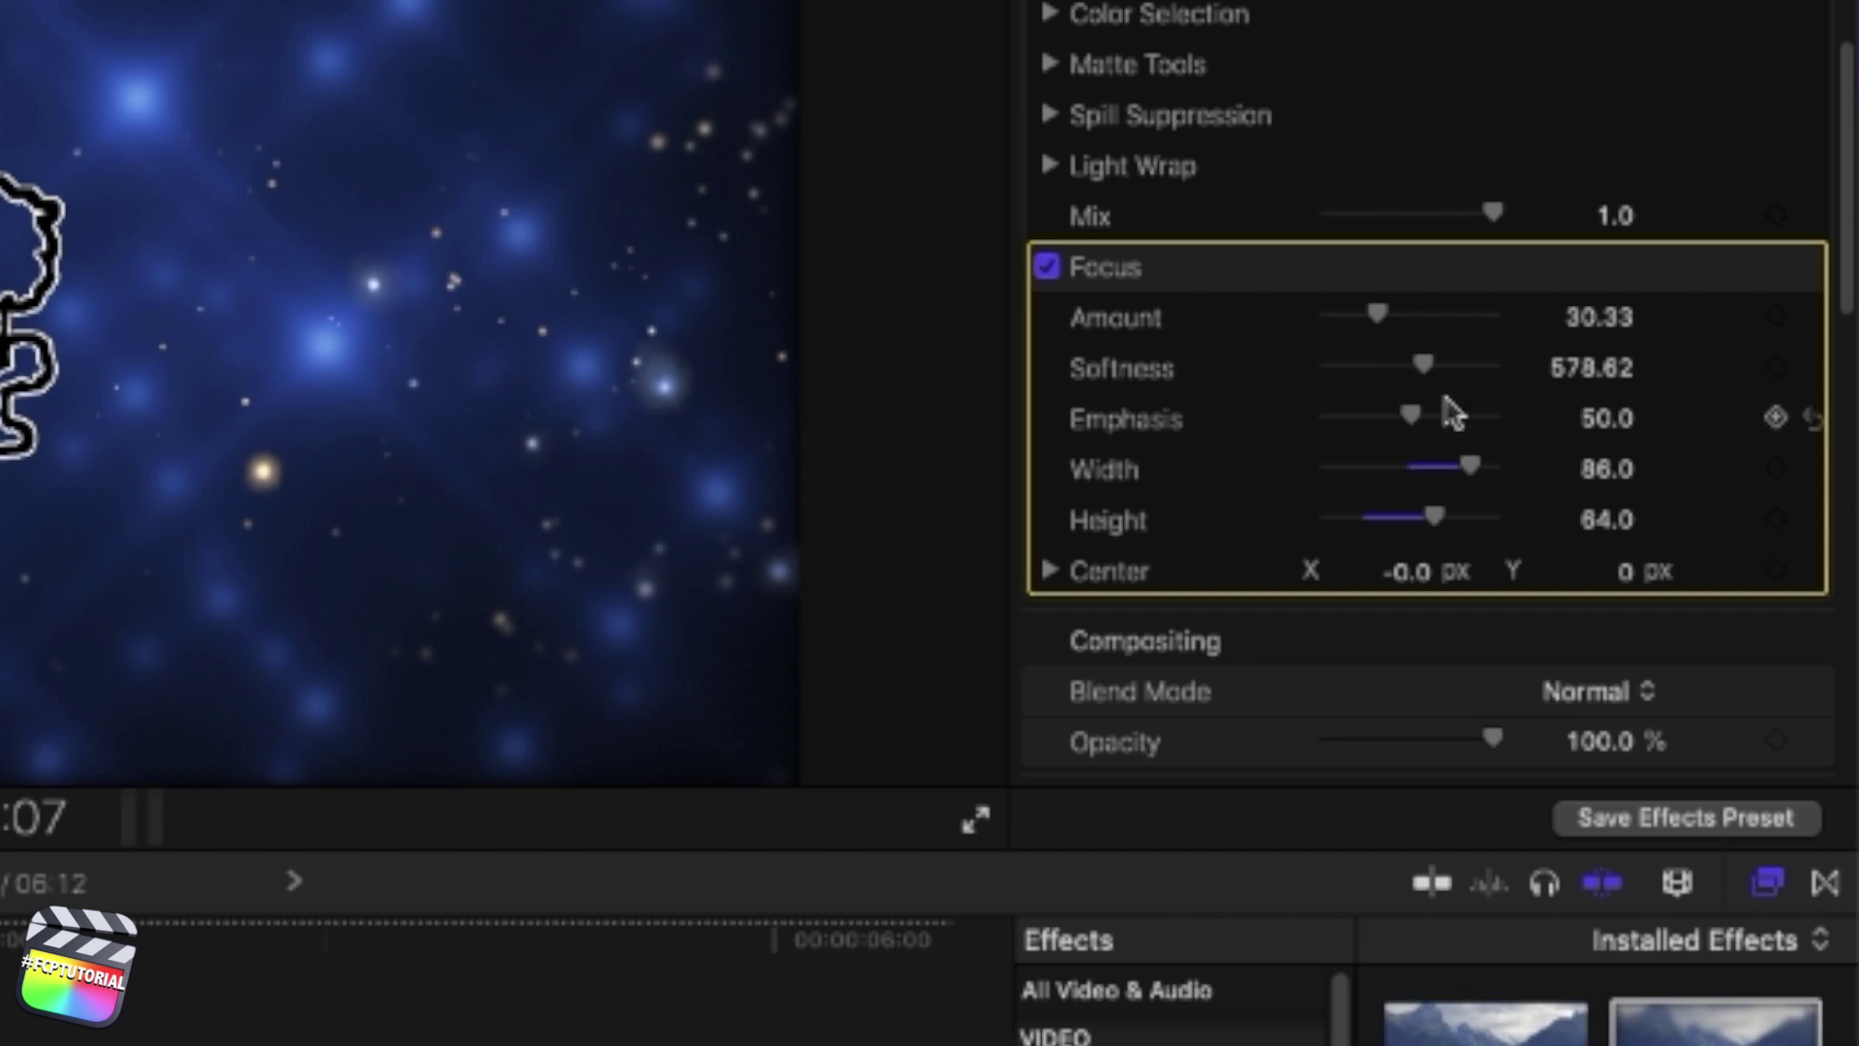
pyautogui.moveTo(1404, 419)
pyautogui.mouseDown()
pyautogui.moveTo(1237, 436)
pyautogui.moveTo(1411, 421)
pyautogui.mouseUp()
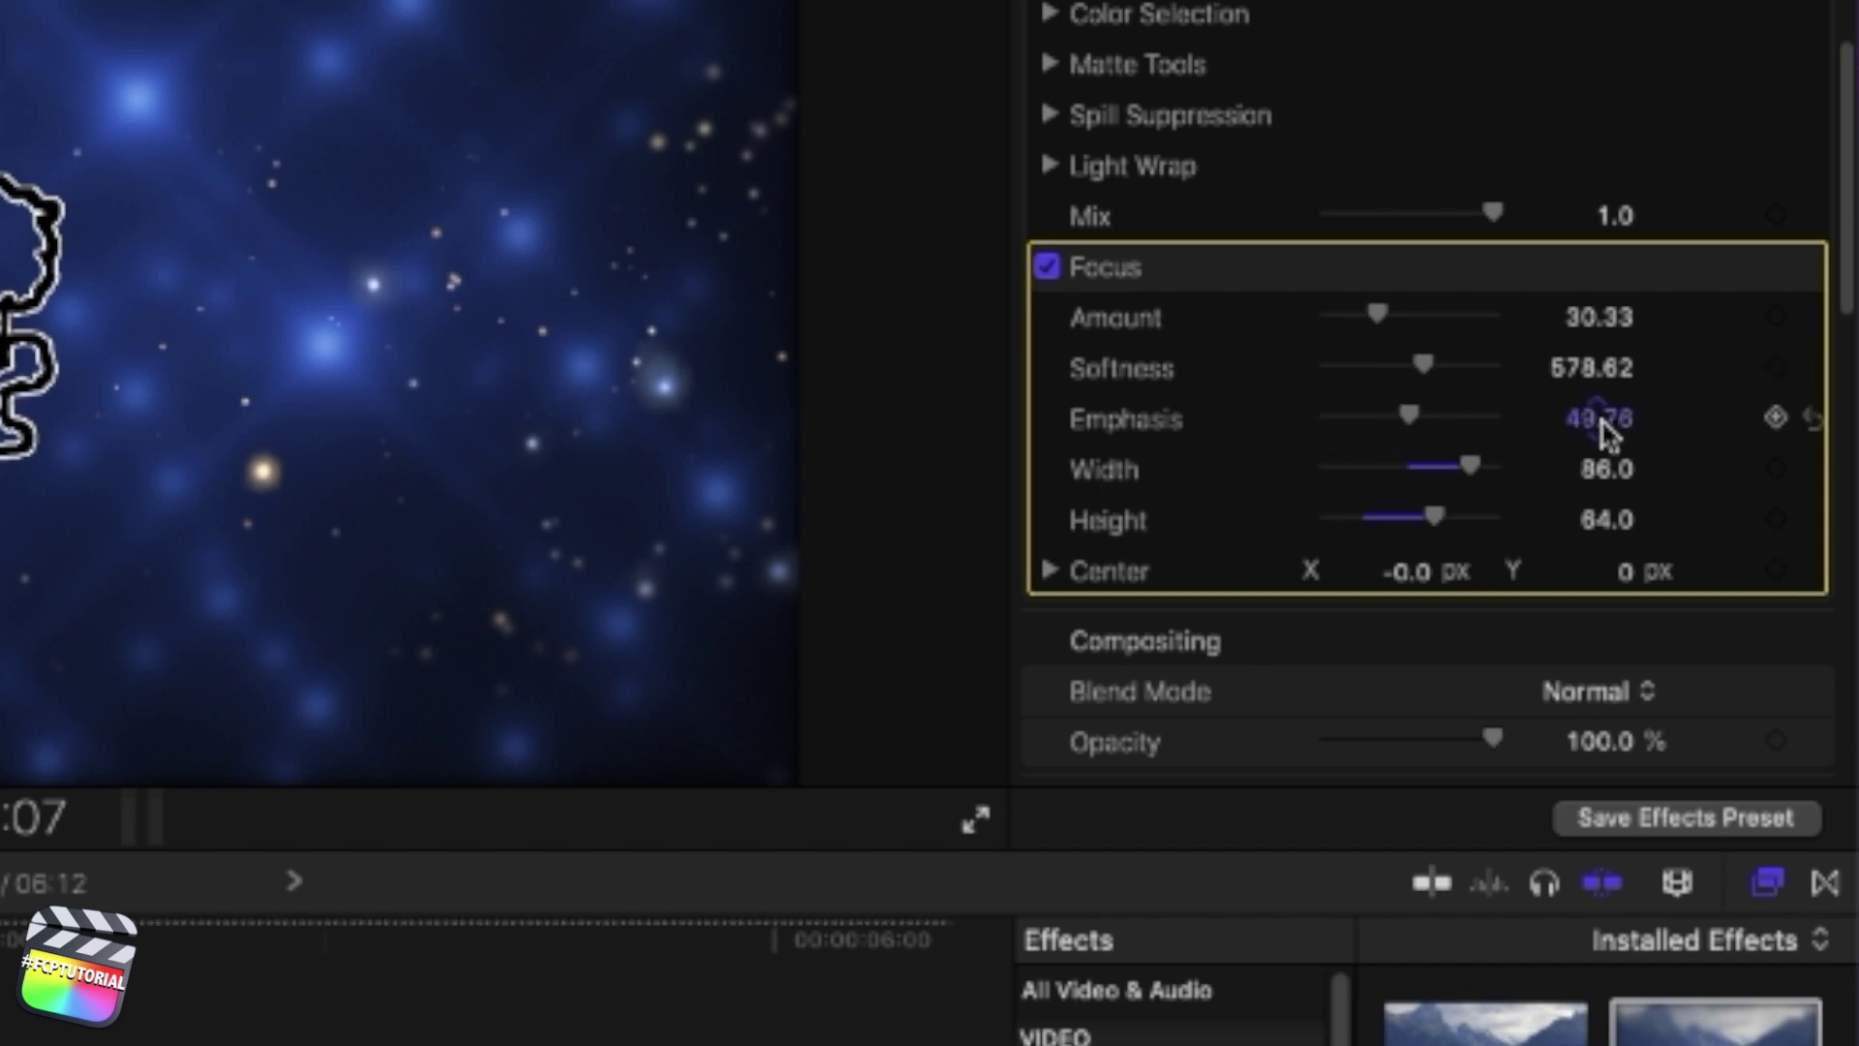
pyautogui.click(1607, 419)
pyautogui.write('50')
pyautogui.press('Return')
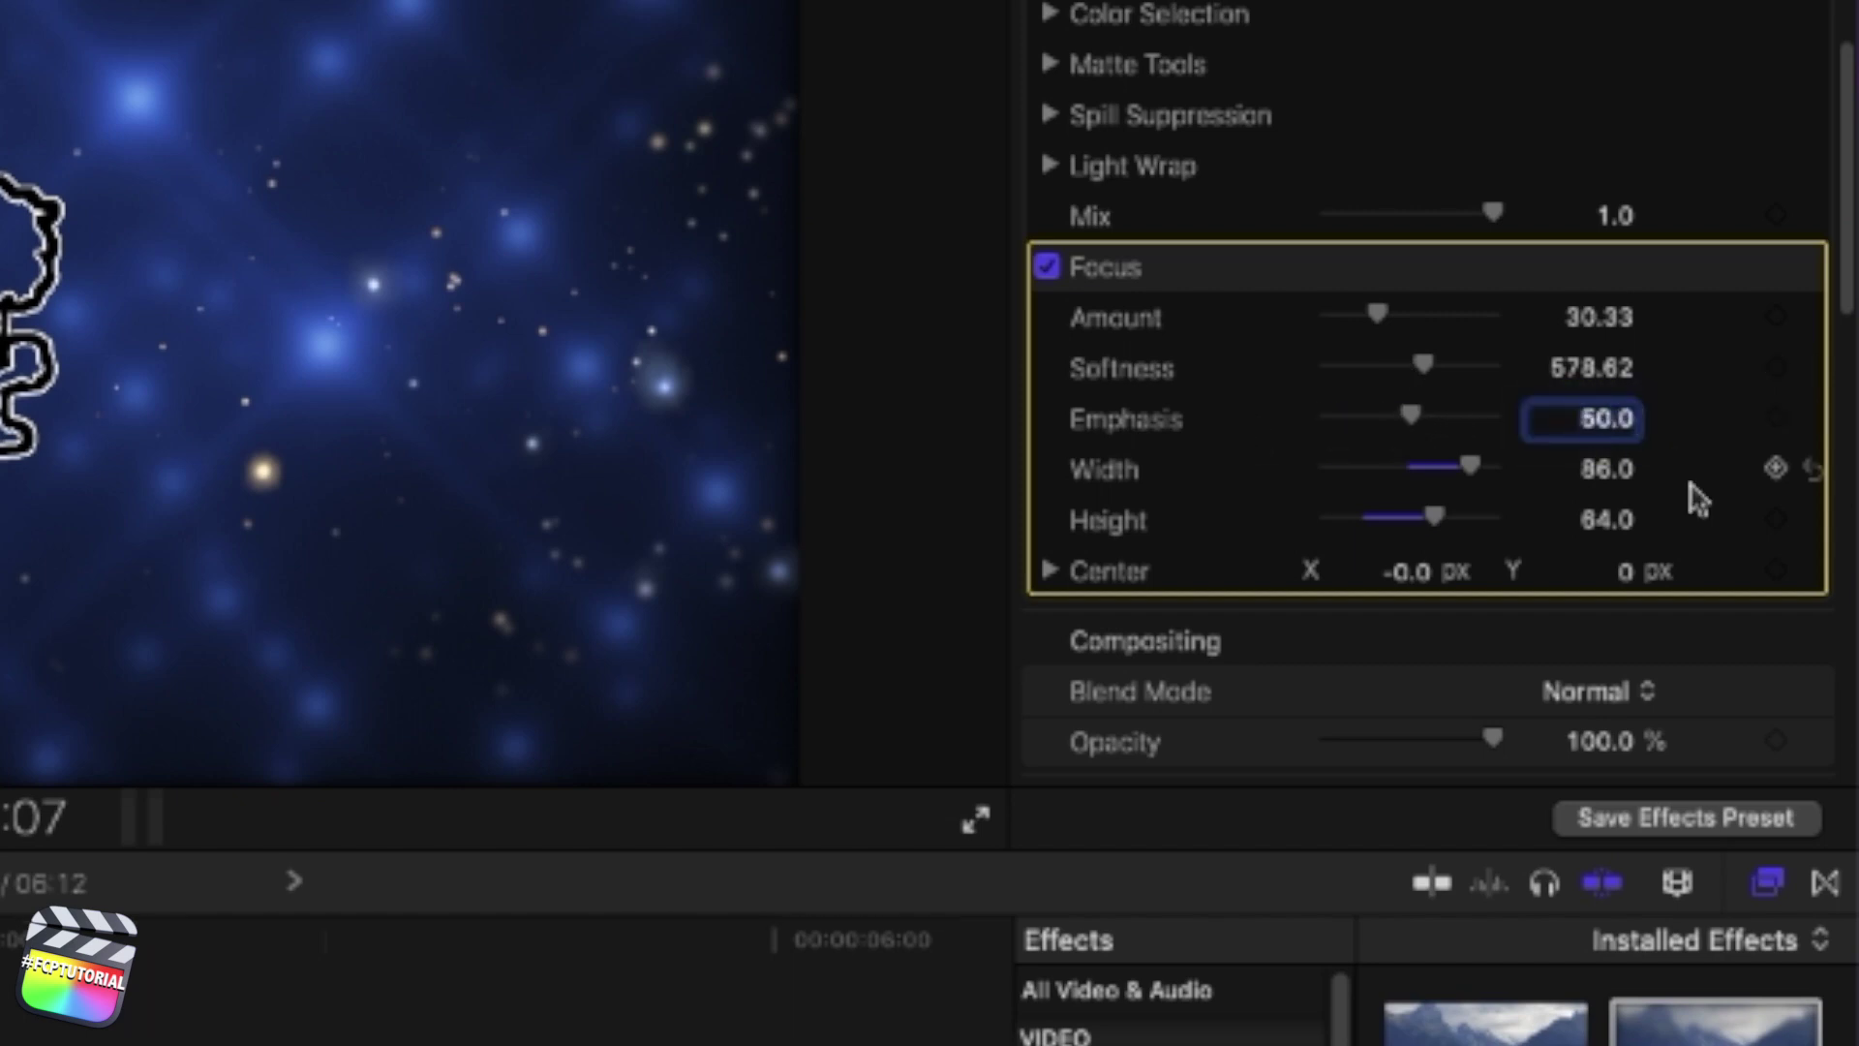
# Adjust the Focus effect's softness, trying 50 before settling on about 550.58
pyautogui.moveTo(1409, 366)
pyautogui.mouseDown()
pyautogui.moveTo(1296, 385)
pyautogui.moveTo(1515, 410)
pyautogui.moveTo(1427, 397)
pyautogui.mouseUp()
pyautogui.click(1582, 369)
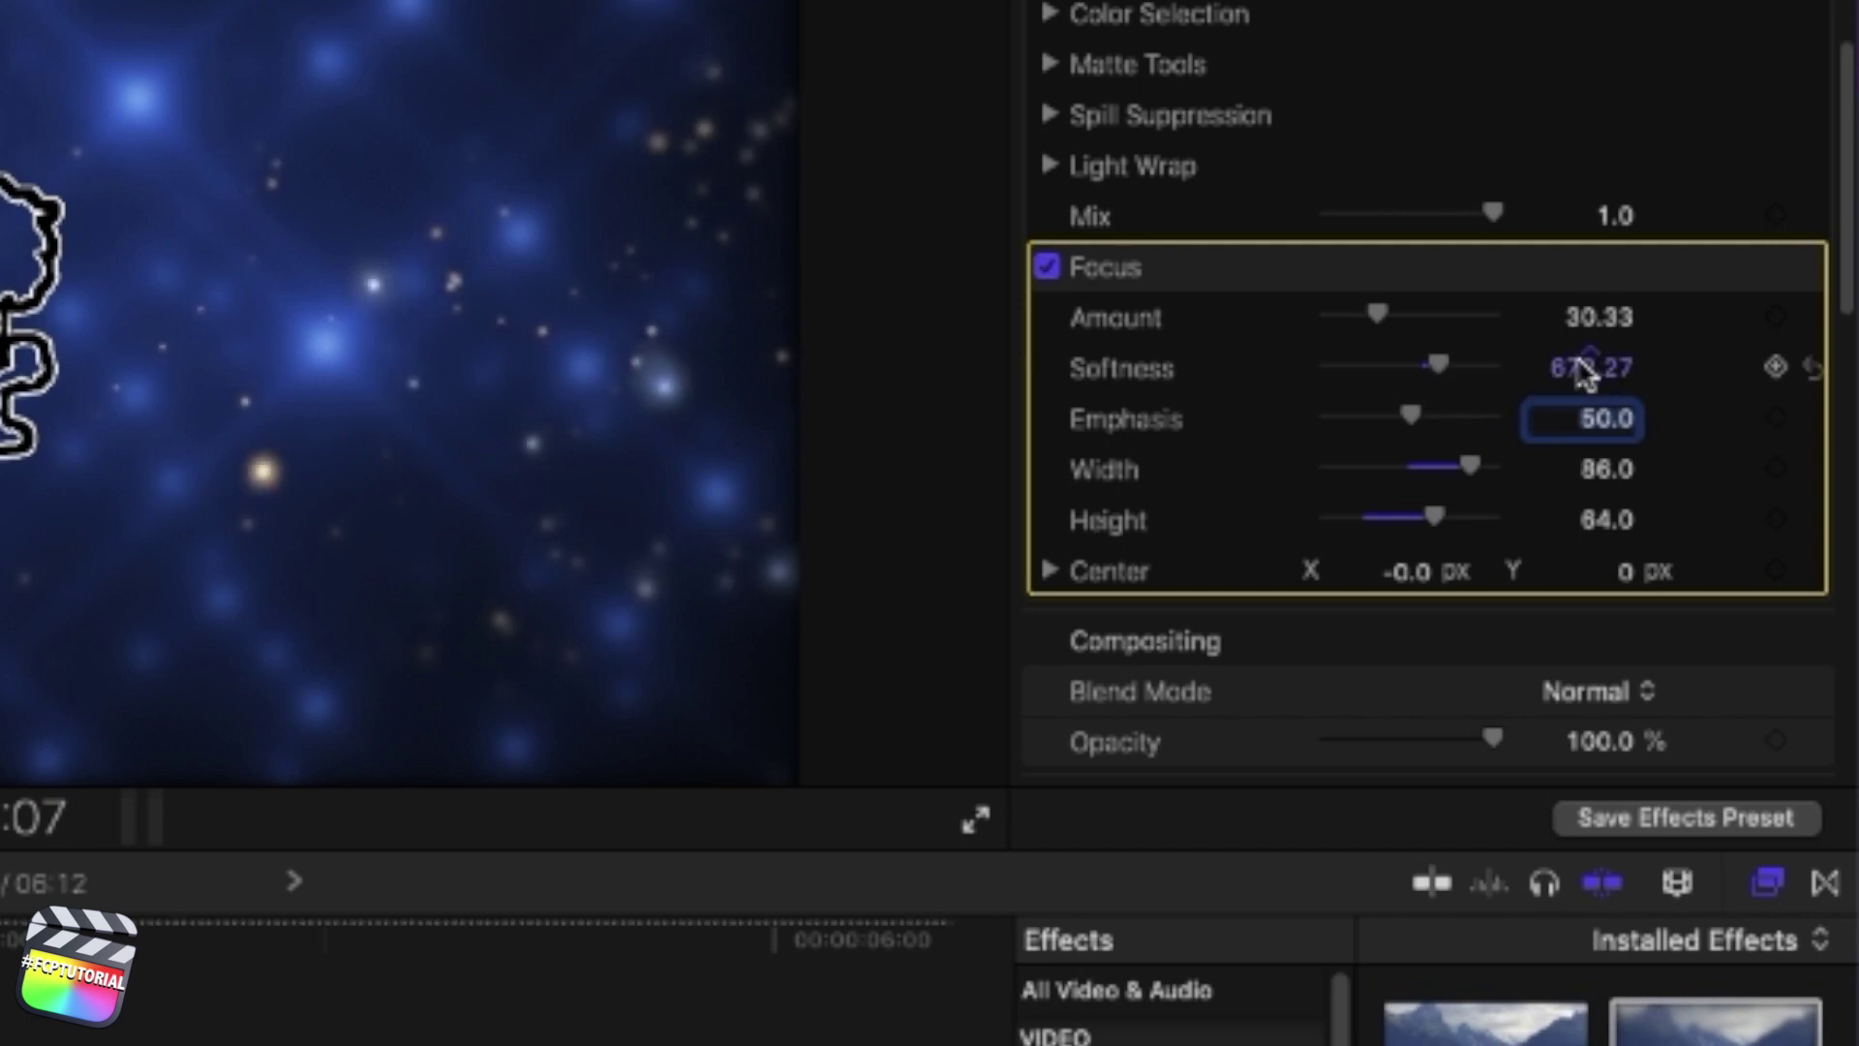
pyautogui.write('50')
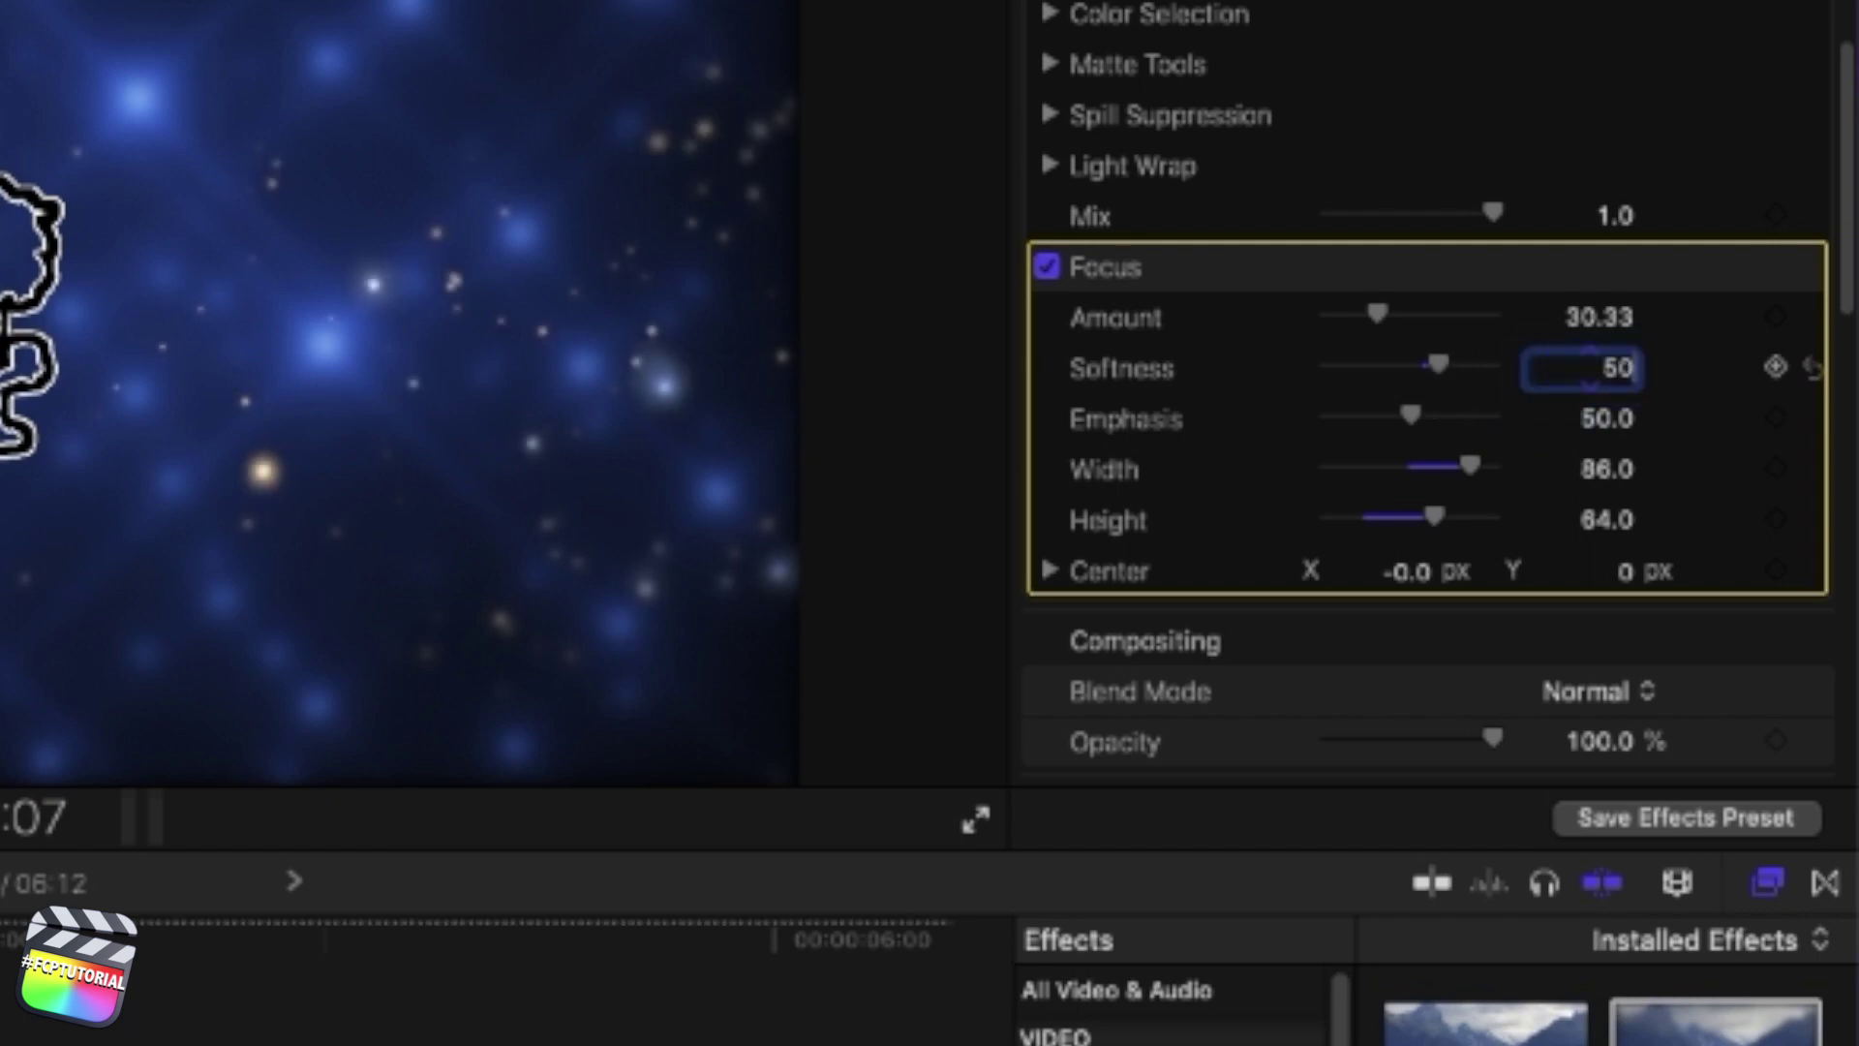
pyautogui.press('Return')
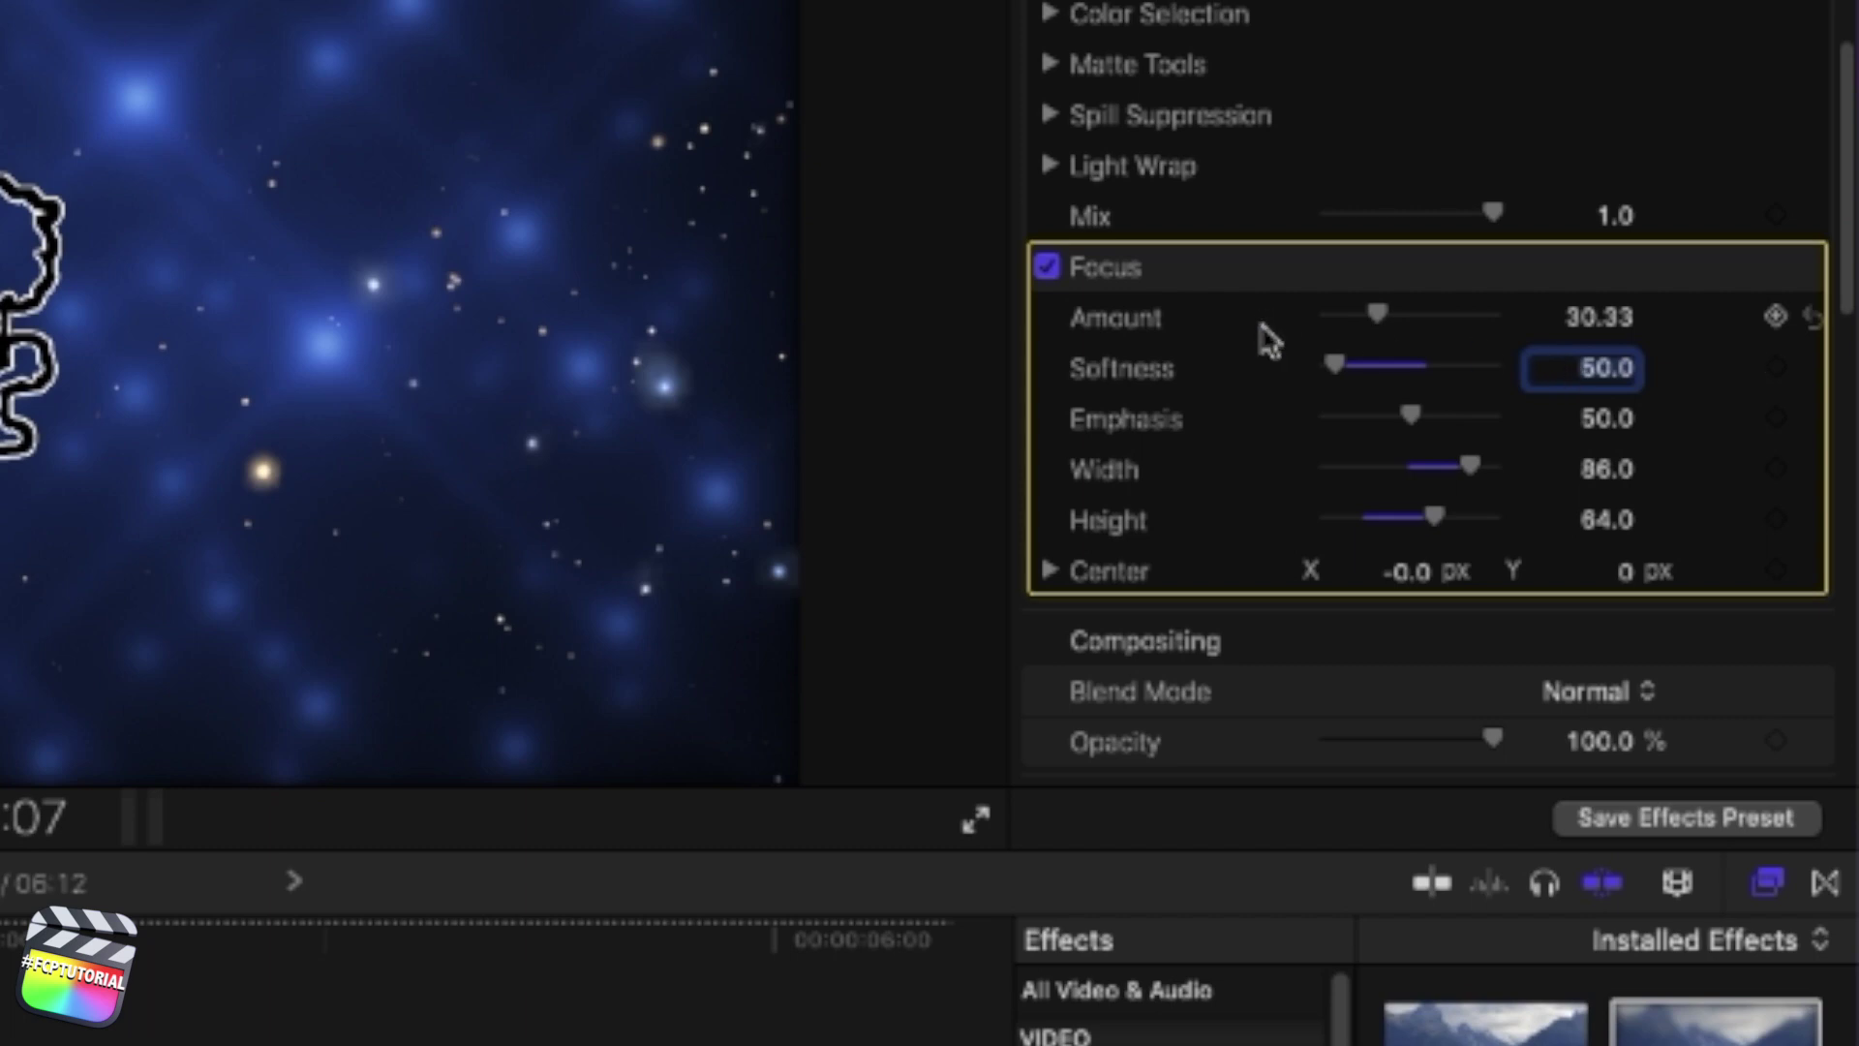
pyautogui.moveTo(1370, 373); pyautogui.dragTo(1437, 388)
pyautogui.moveTo(1426, 372); pyautogui.dragTo(1418, 374)
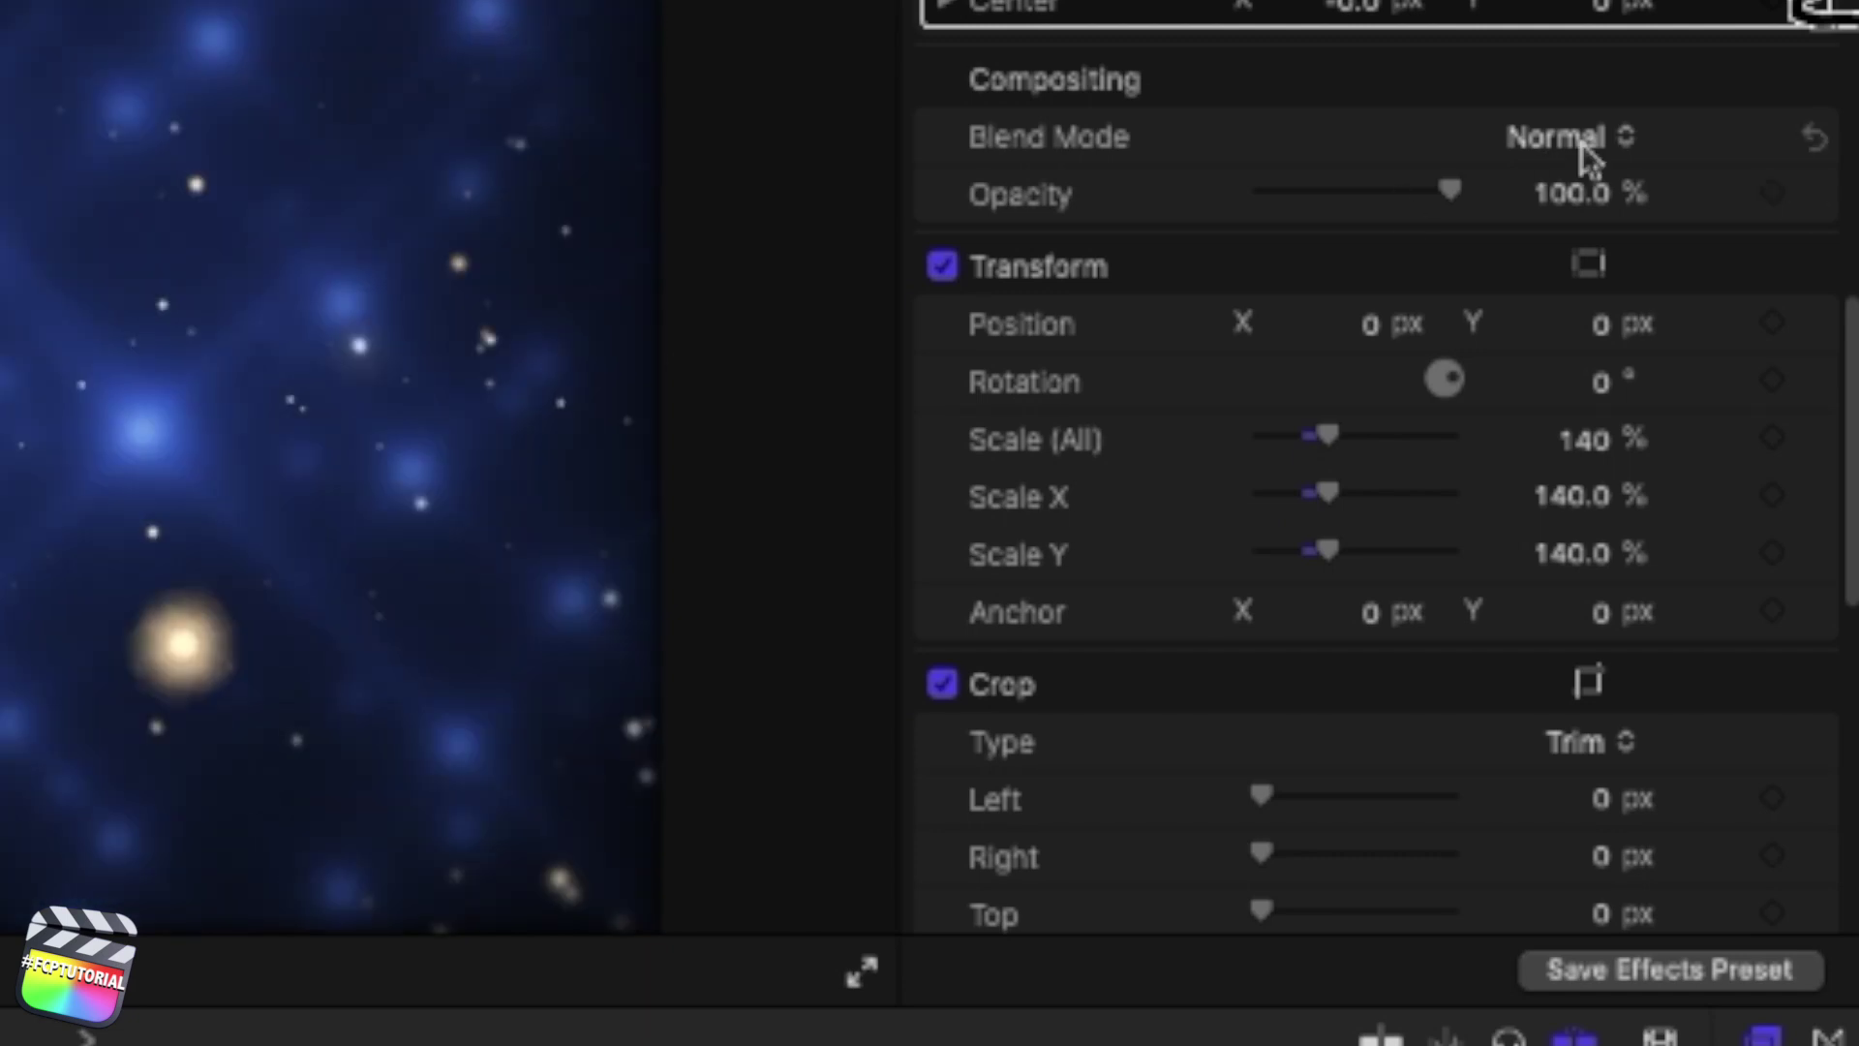
# Try lowering the star particles clip's opacity to about 79% and about 27%
pyautogui.moveTo(1415, 190); pyautogui.dragTo(1408, 198)
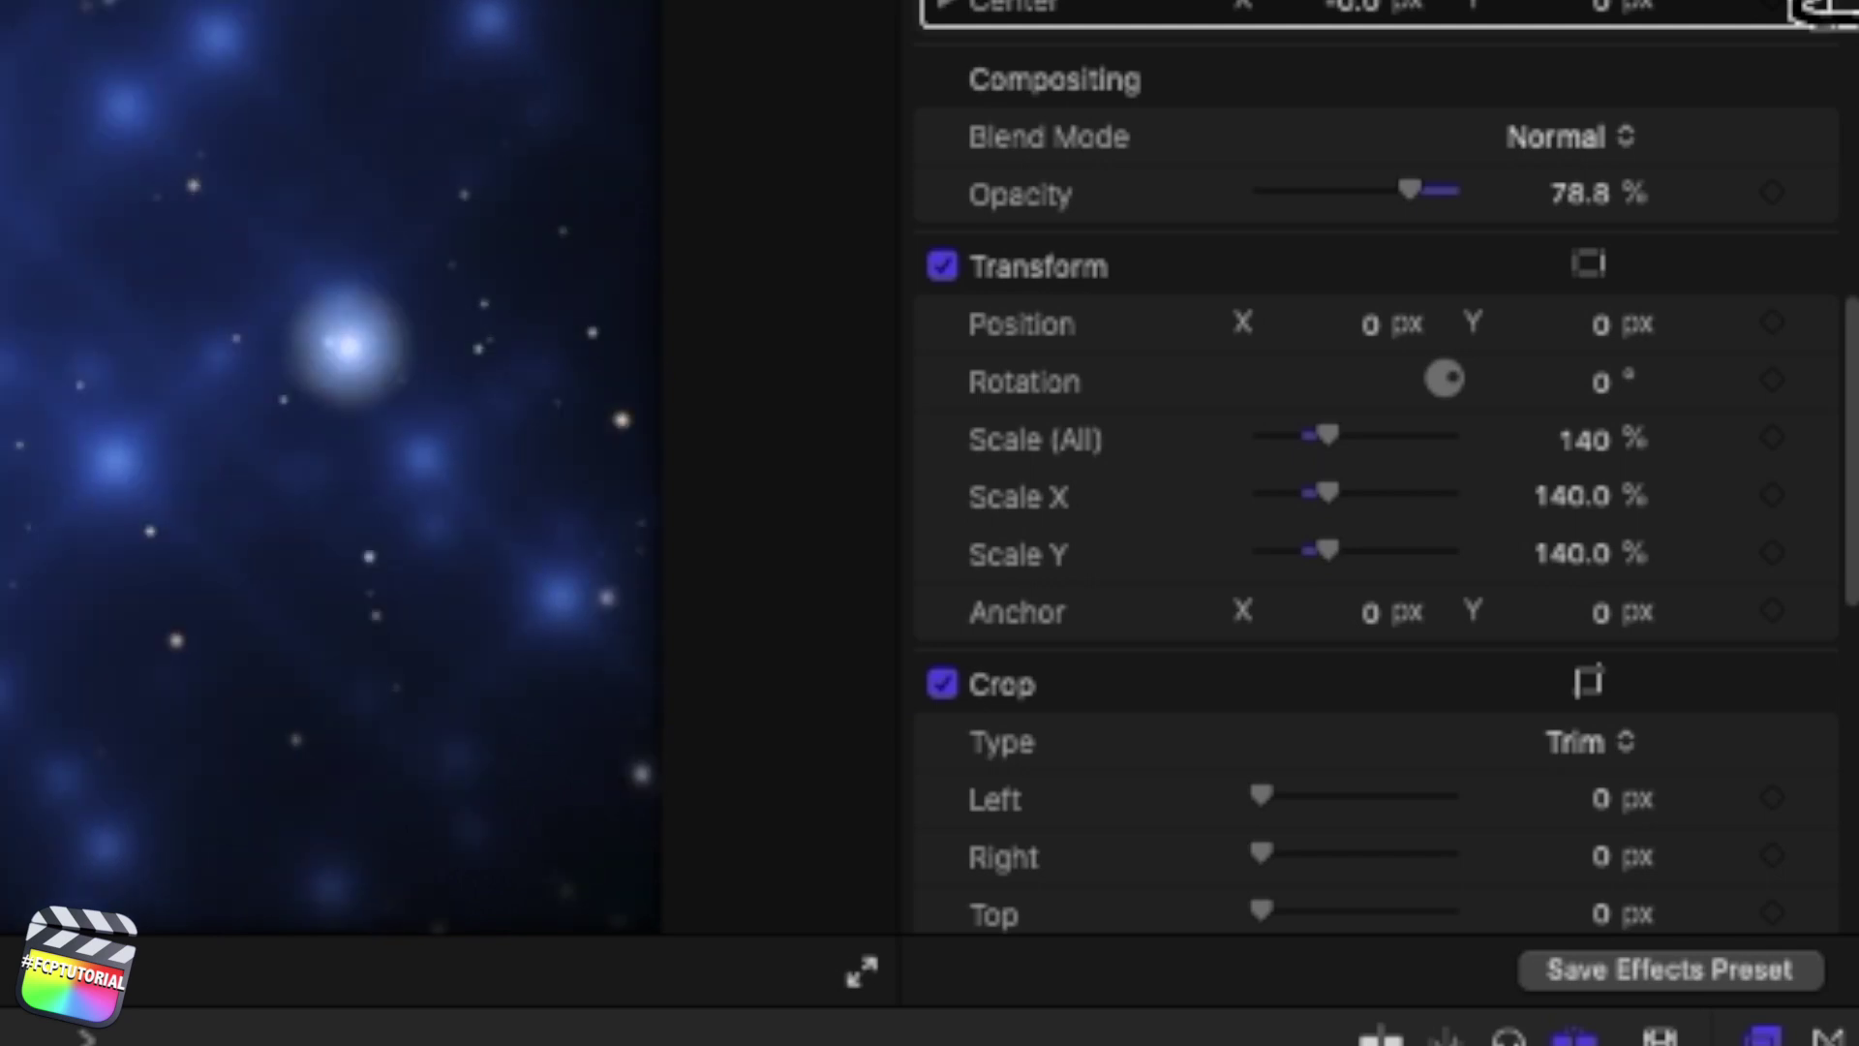
pyautogui.click(1273, 191)
pyautogui.moveTo(1276, 191); pyautogui.dragTo(1310, 191)
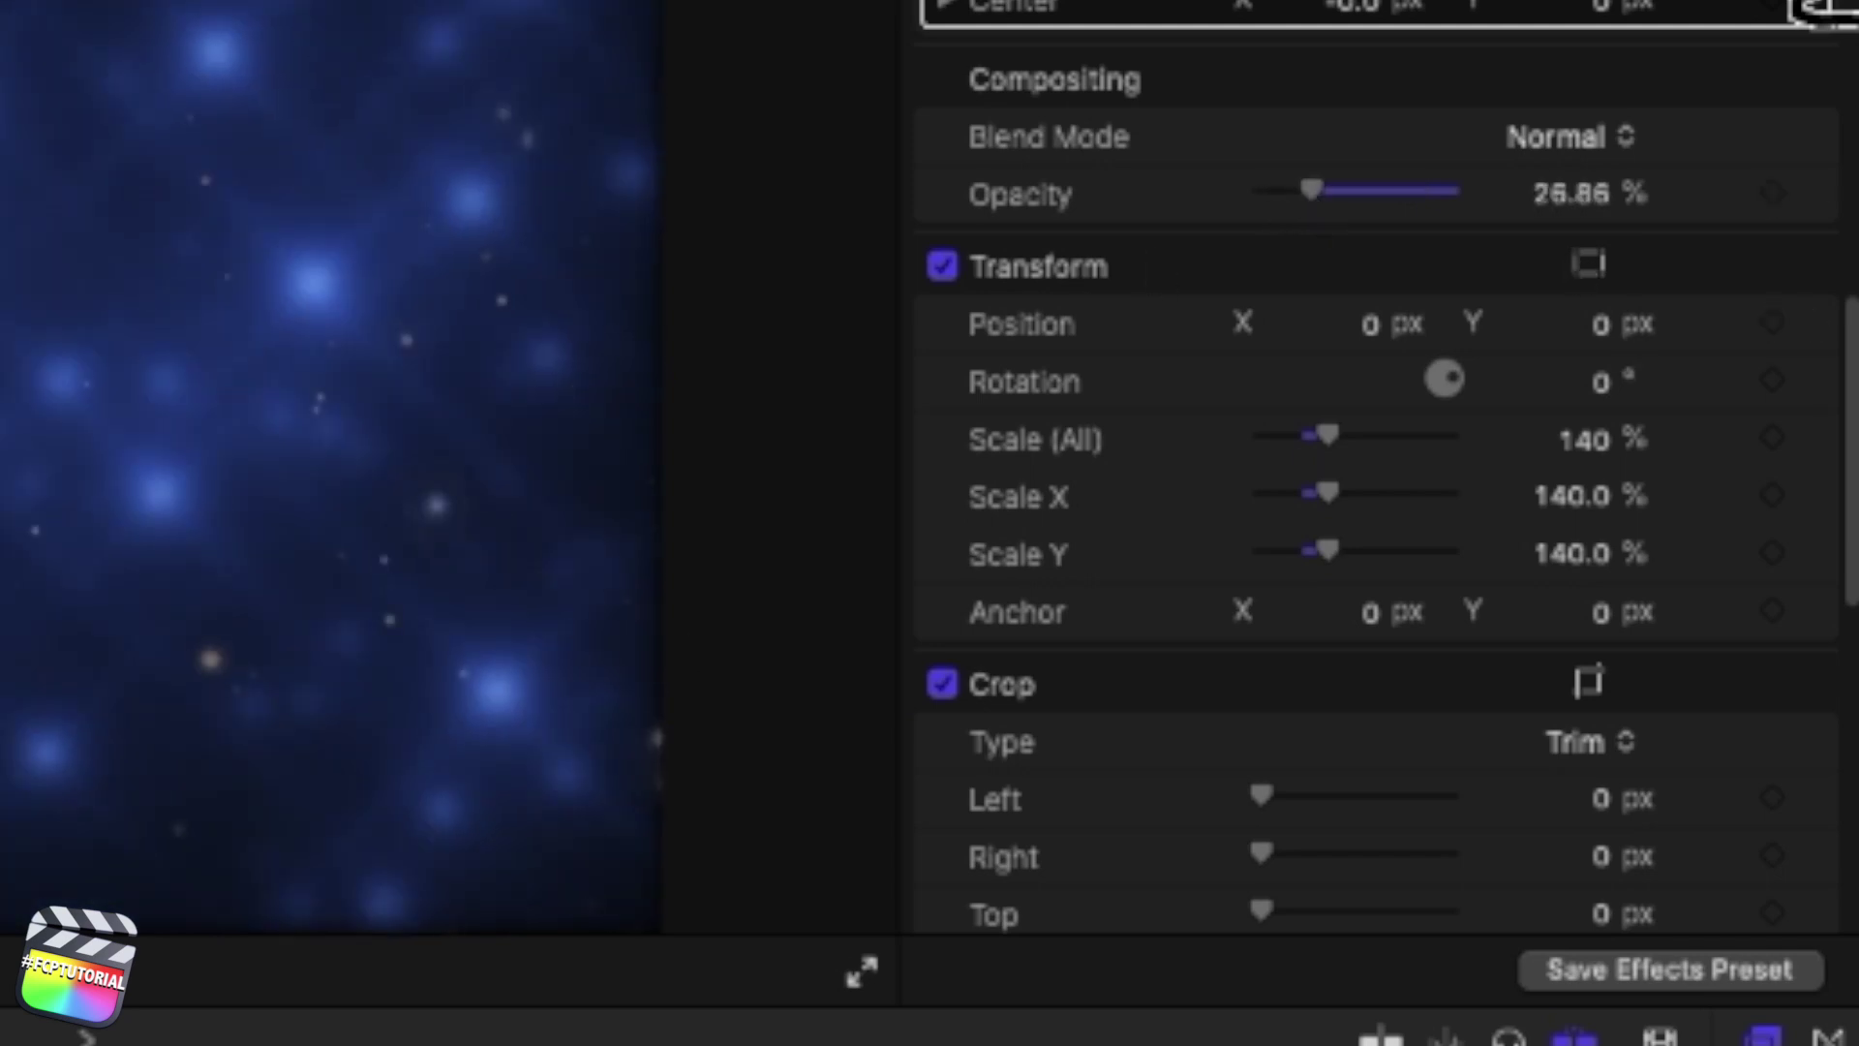
pyautogui.press('Delete')
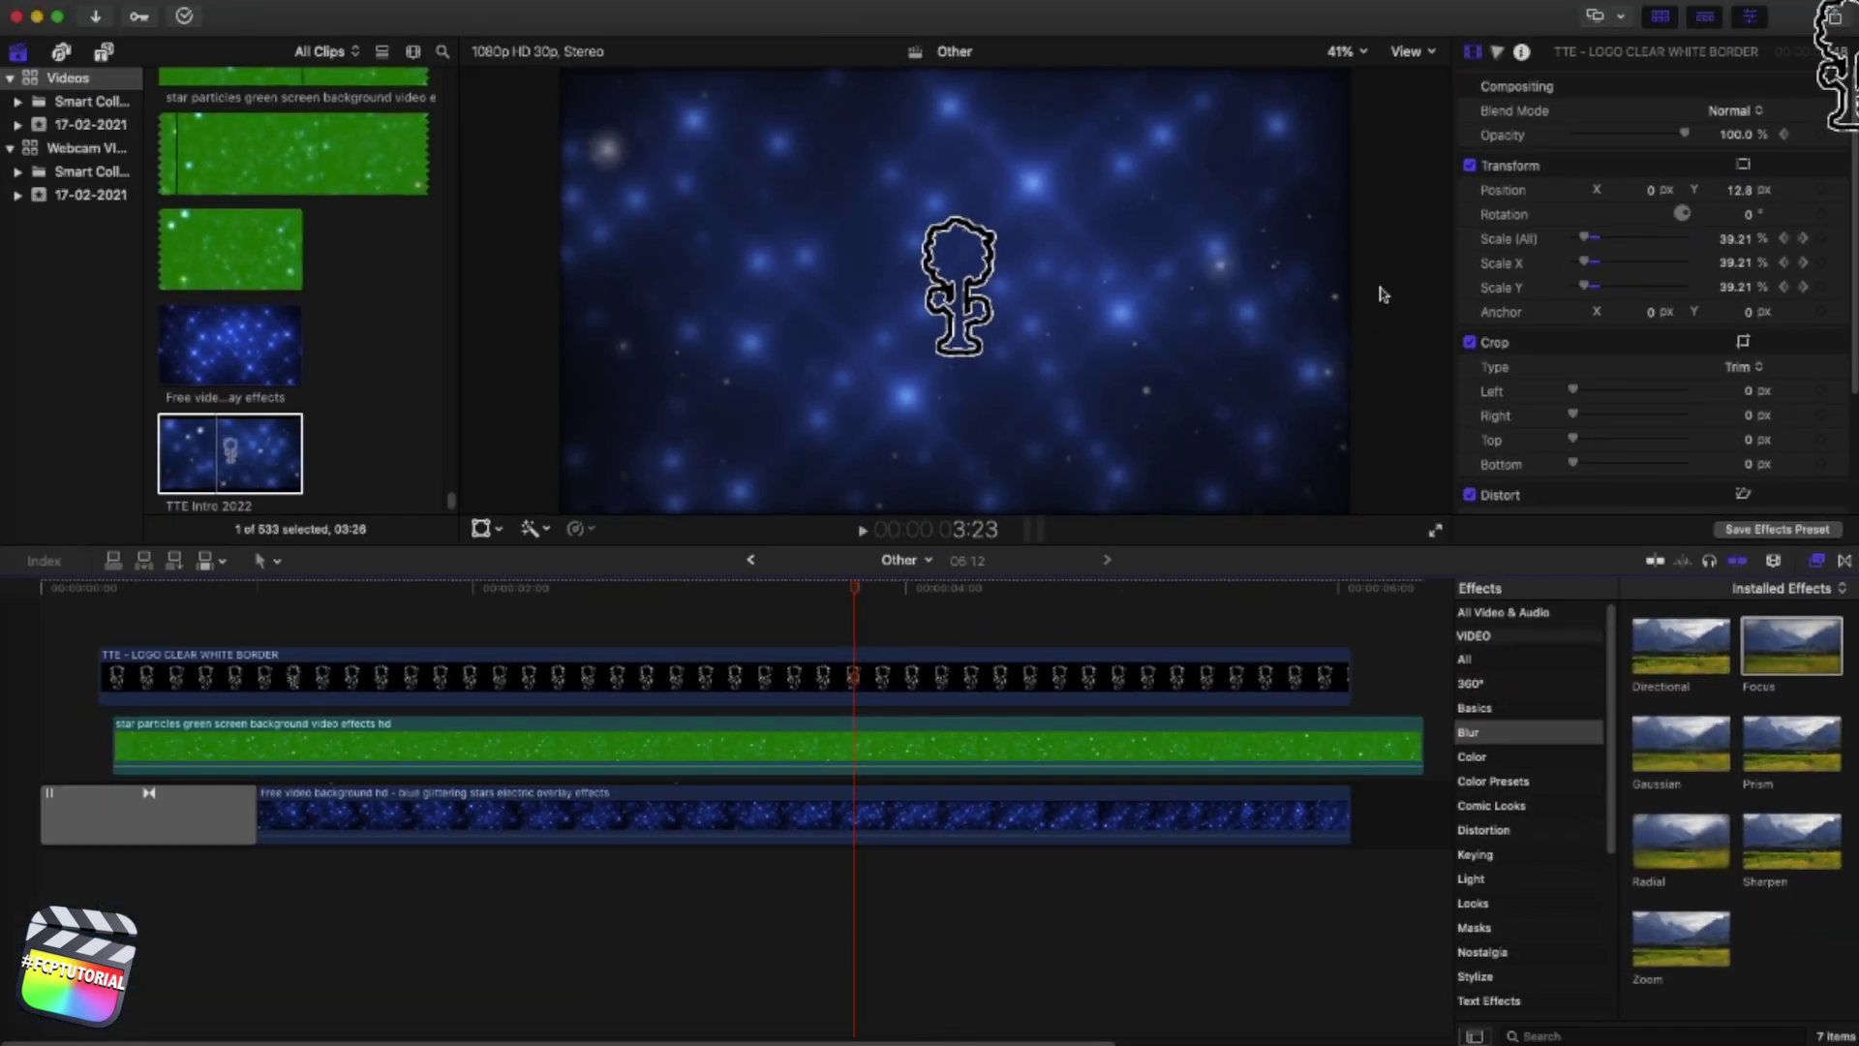
# Restore the star particles clip's opacity to 100% and set its Focus amount to 39.95
pyautogui.click(780, 757)
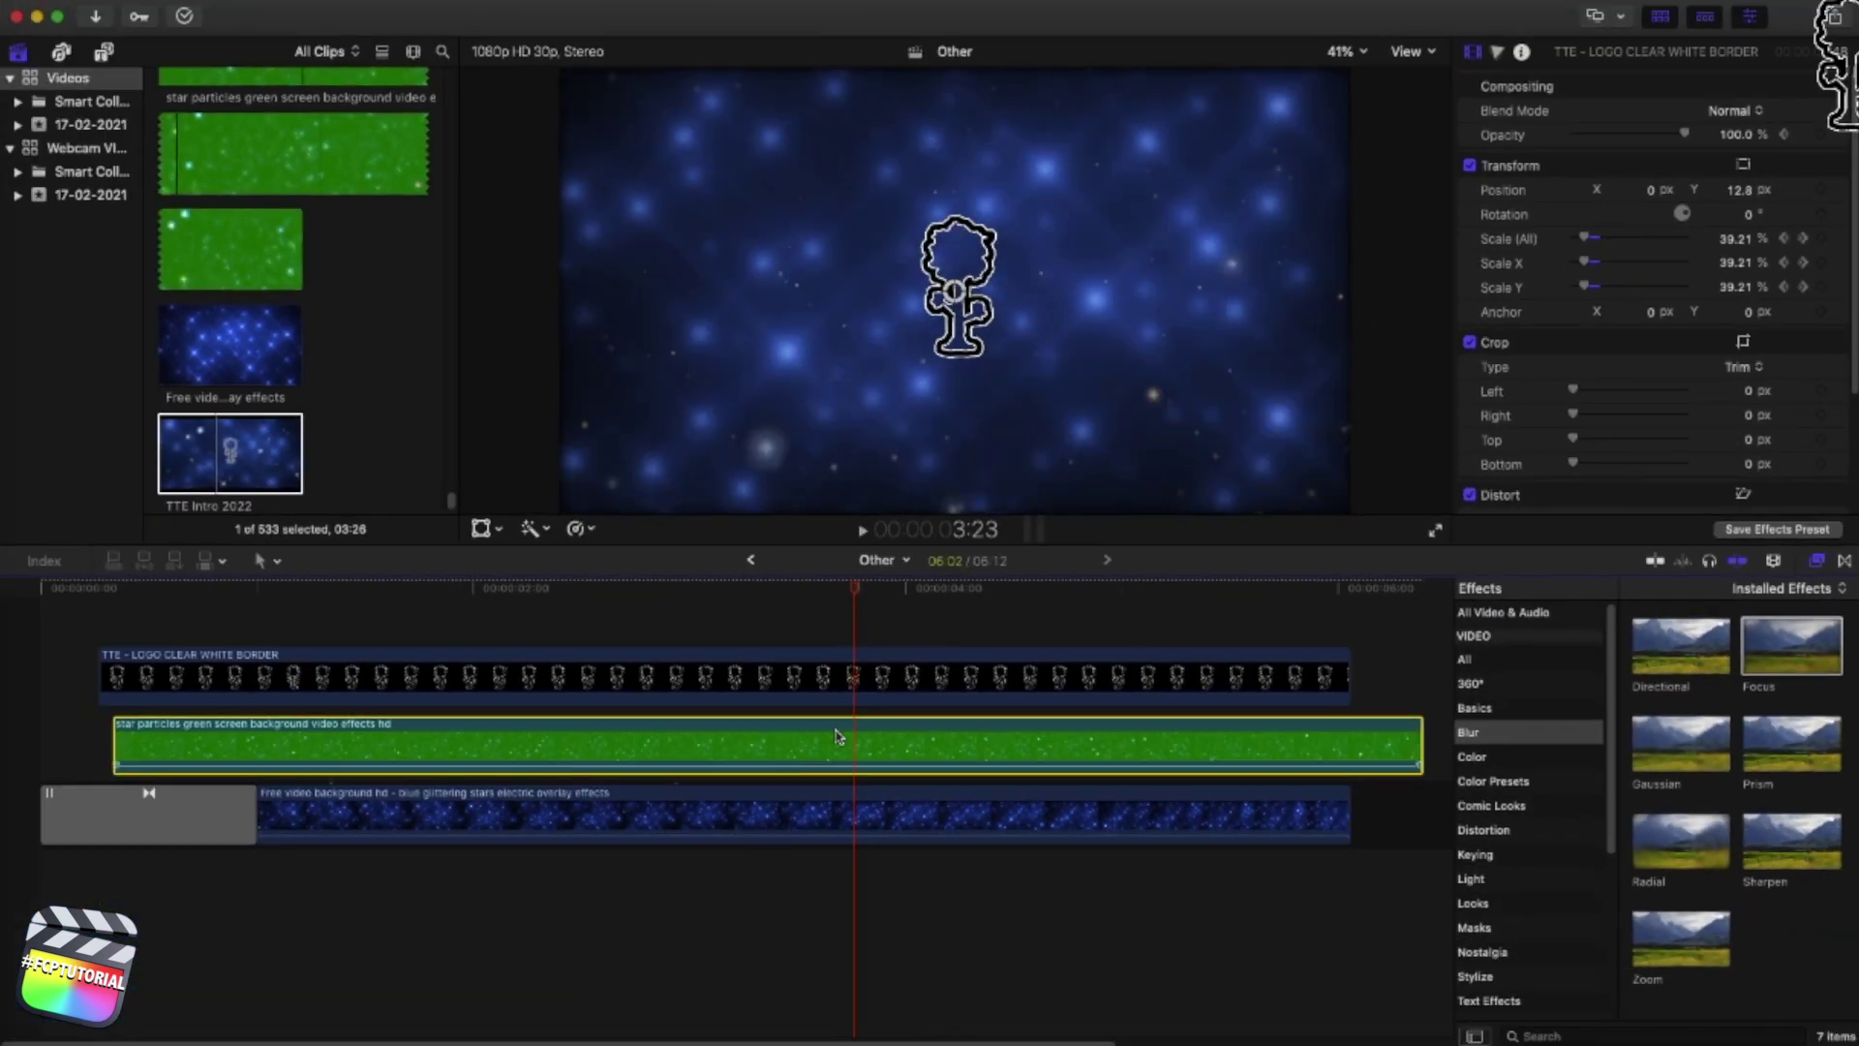
pyautogui.scroll(-8, 1588, 262)
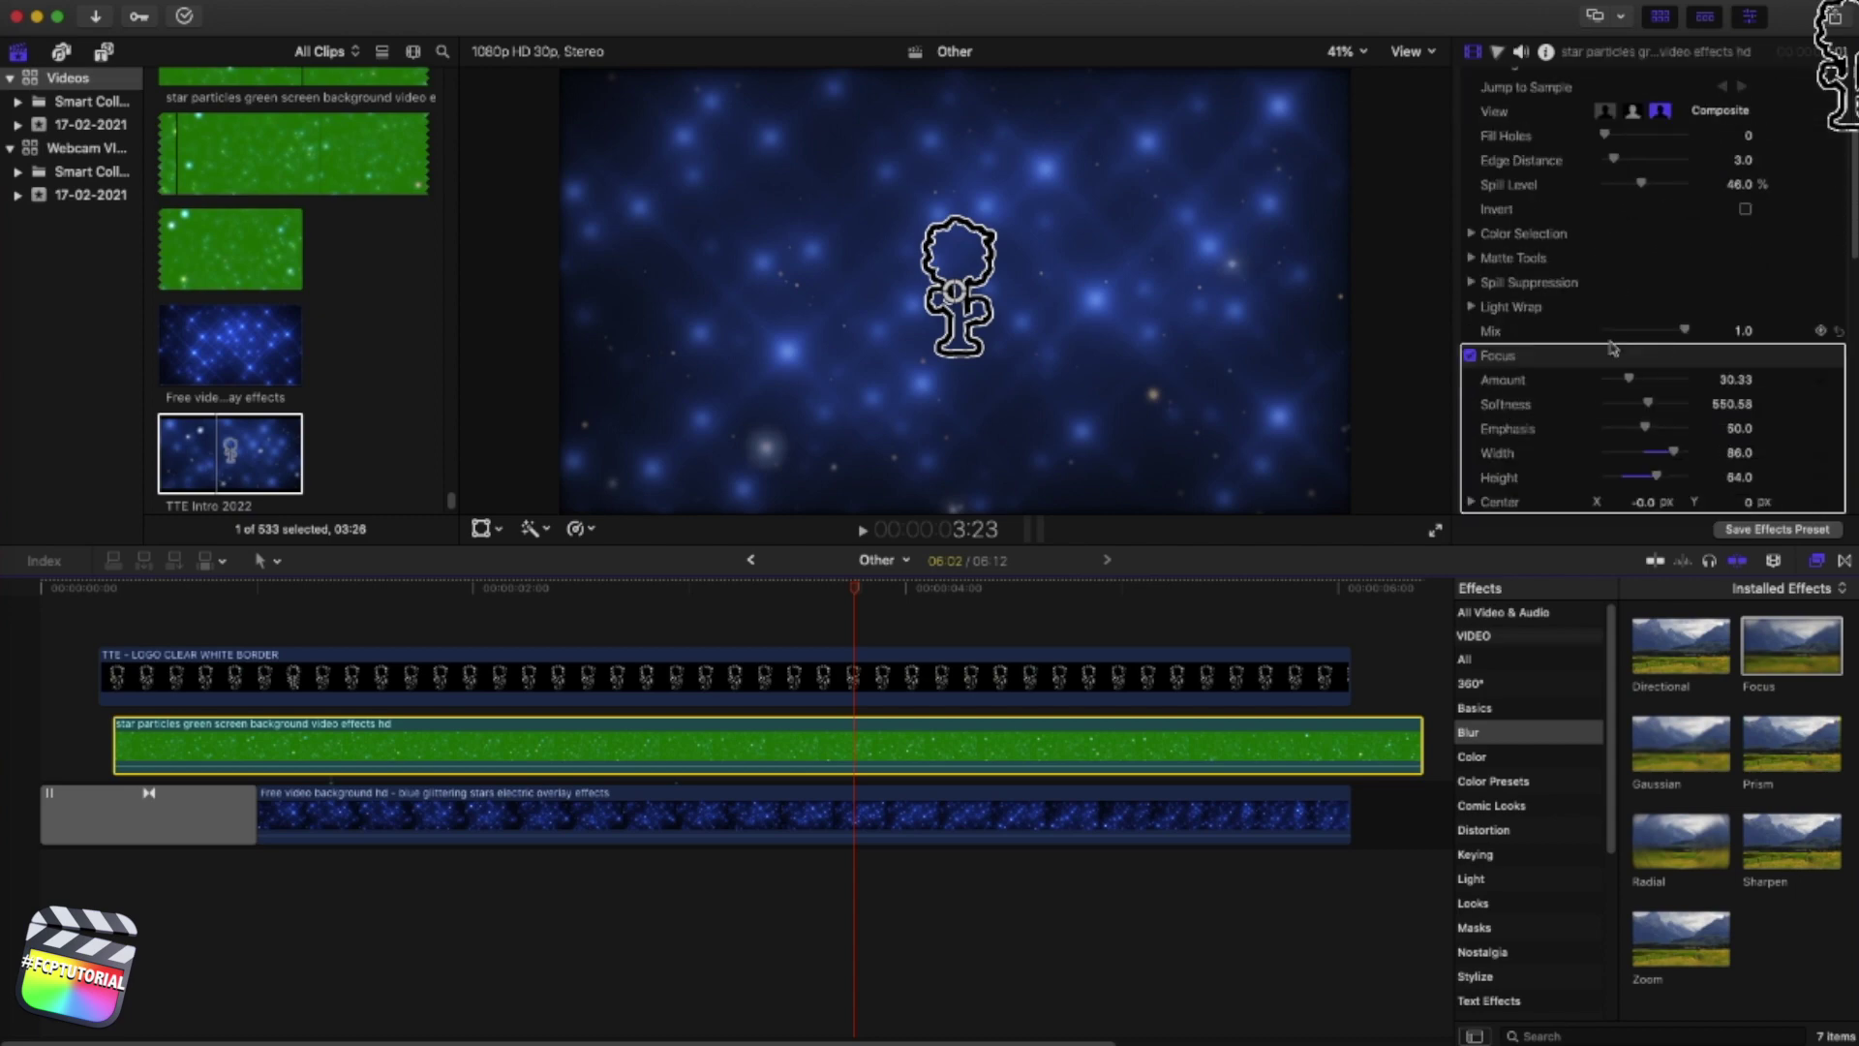
pyautogui.moveTo(1679, 414); pyautogui.dragTo(1710, 411)
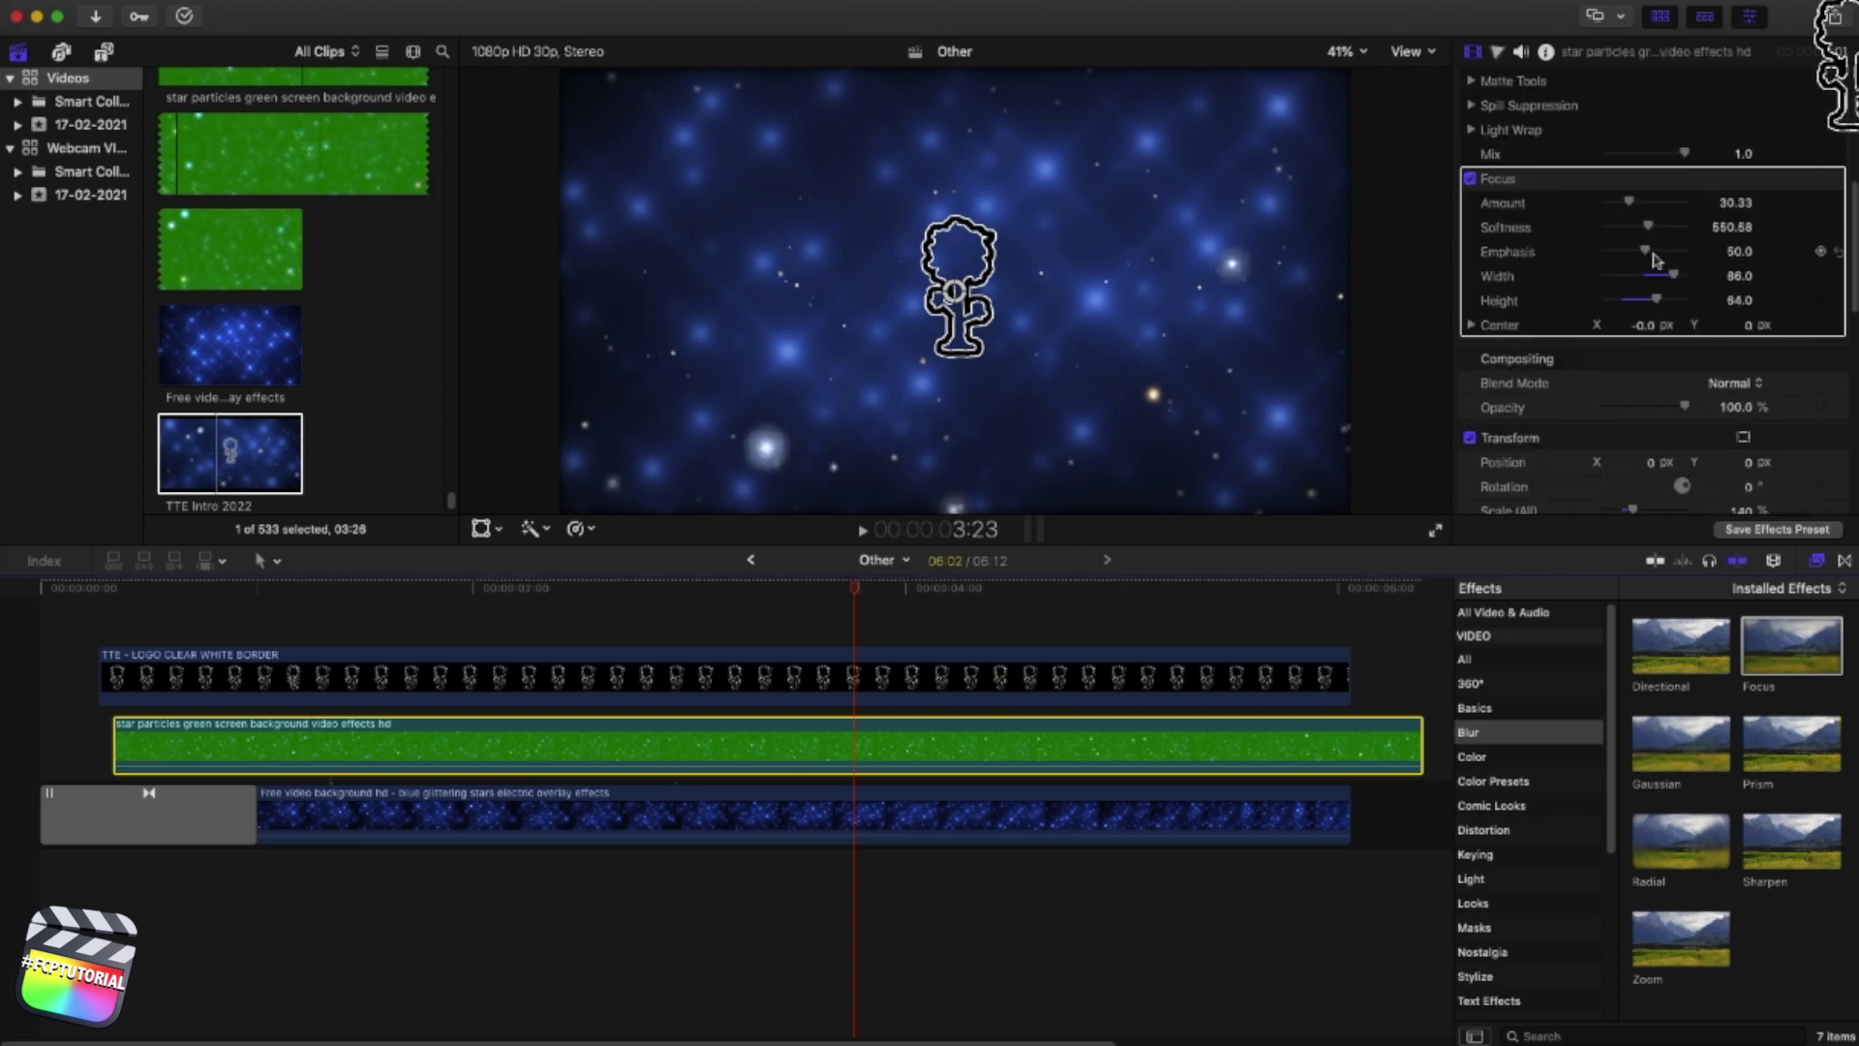
pyautogui.scroll(1, 1660, 269)
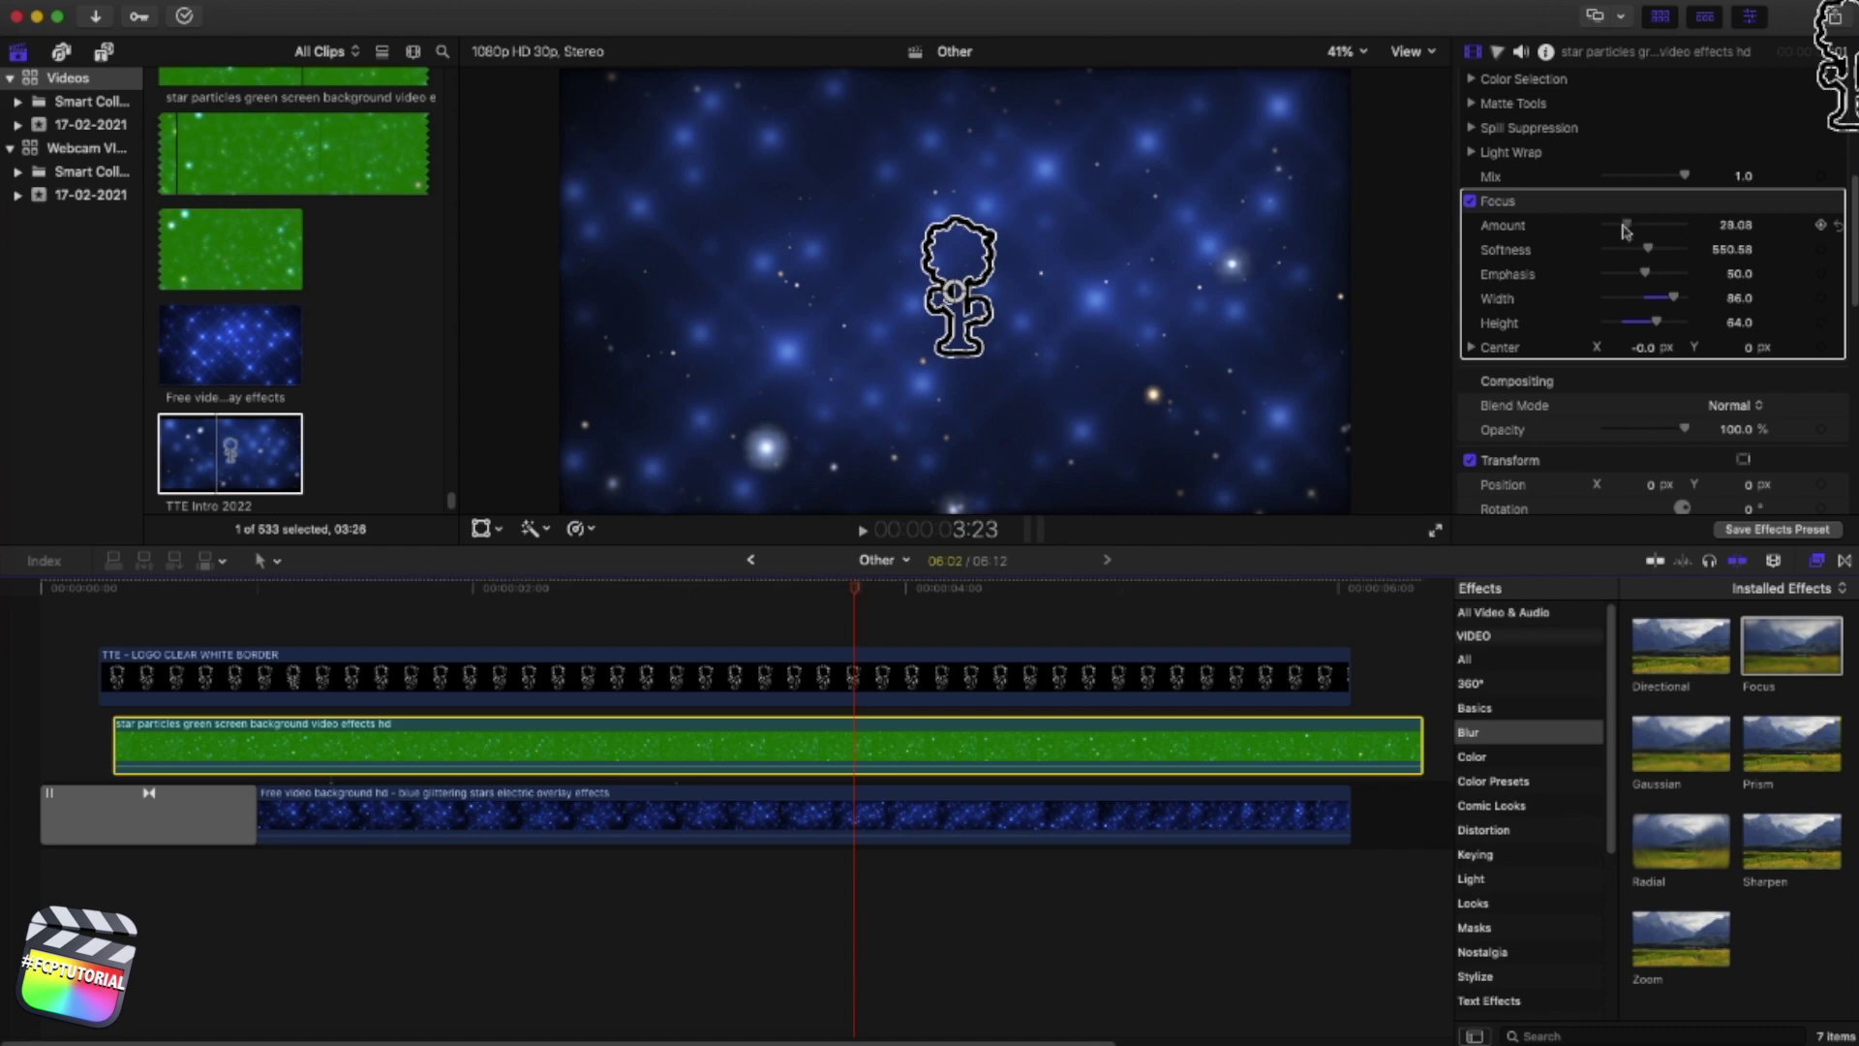
pyautogui.moveTo(1633, 231); pyautogui.dragTo(1636, 230)
# Compare the timeline with the TTE Intro 2022 reference clip and play the composite from 1:29
pyautogui.moveTo(701, 589); pyautogui.dragTo(645, 593)
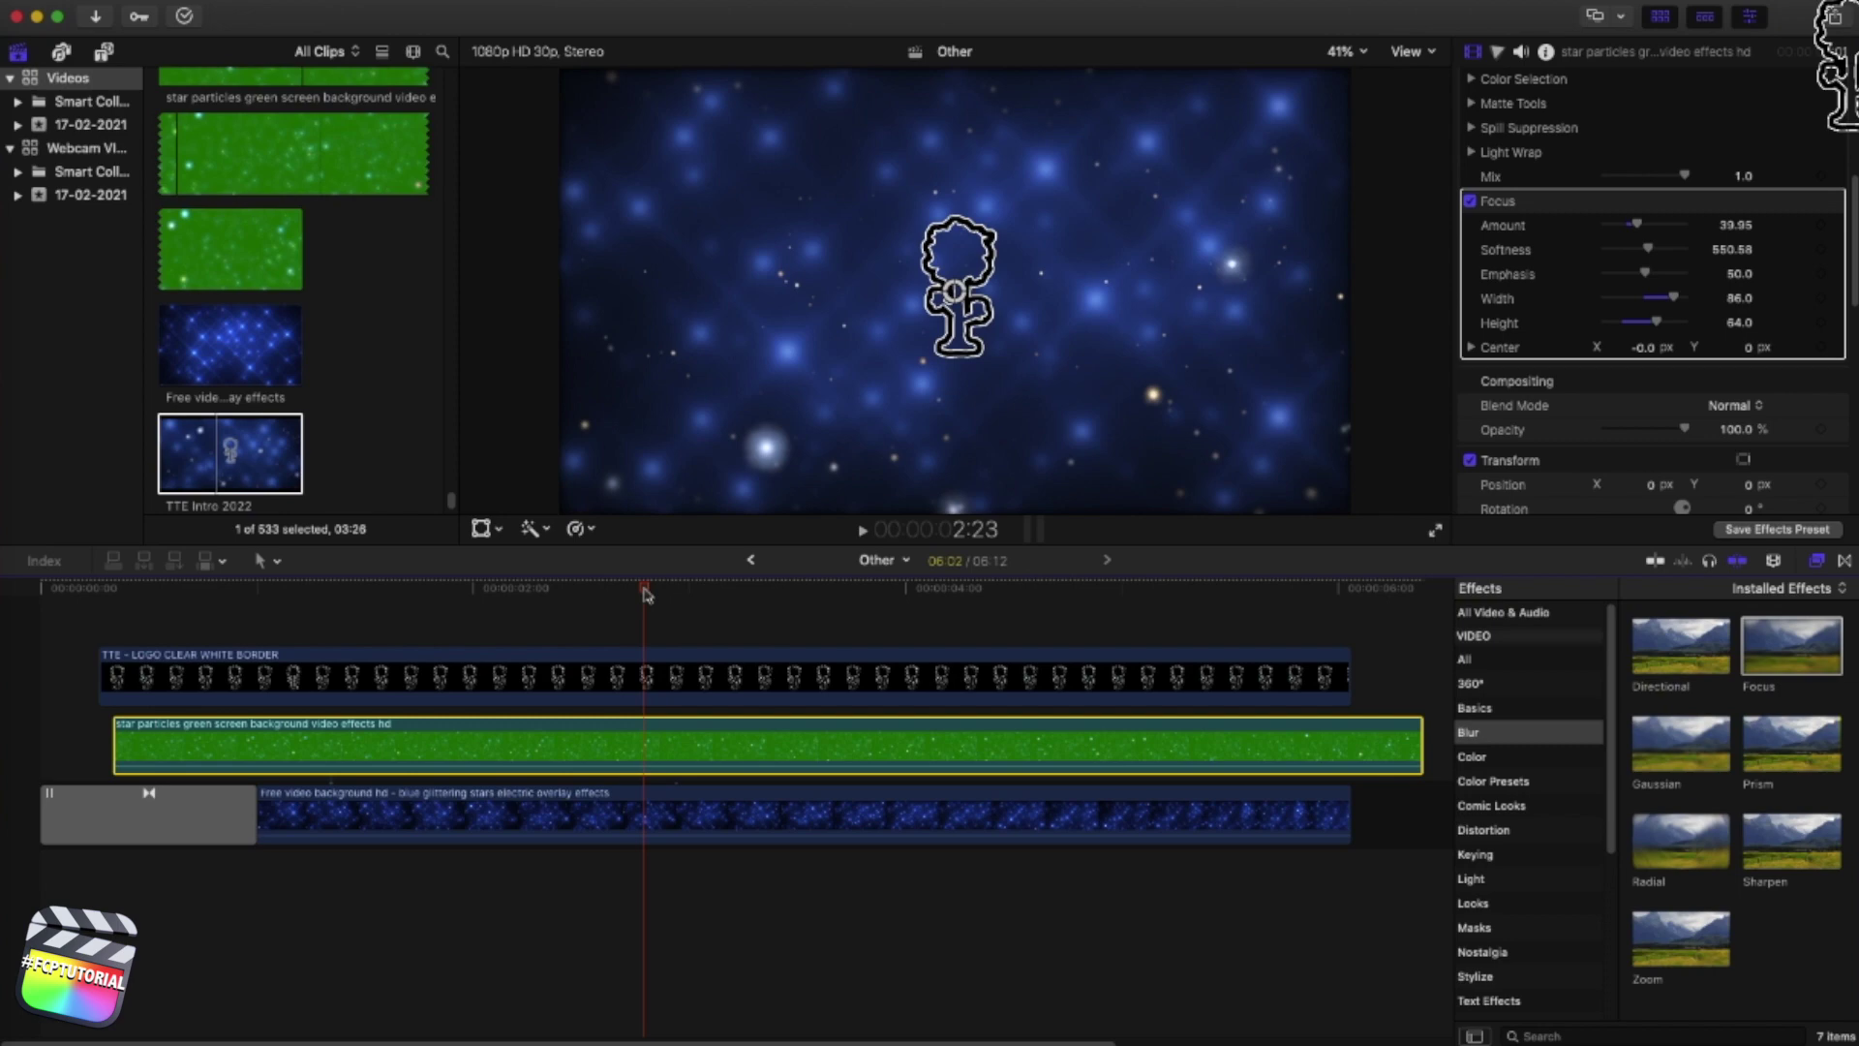
pyautogui.click(222, 455)
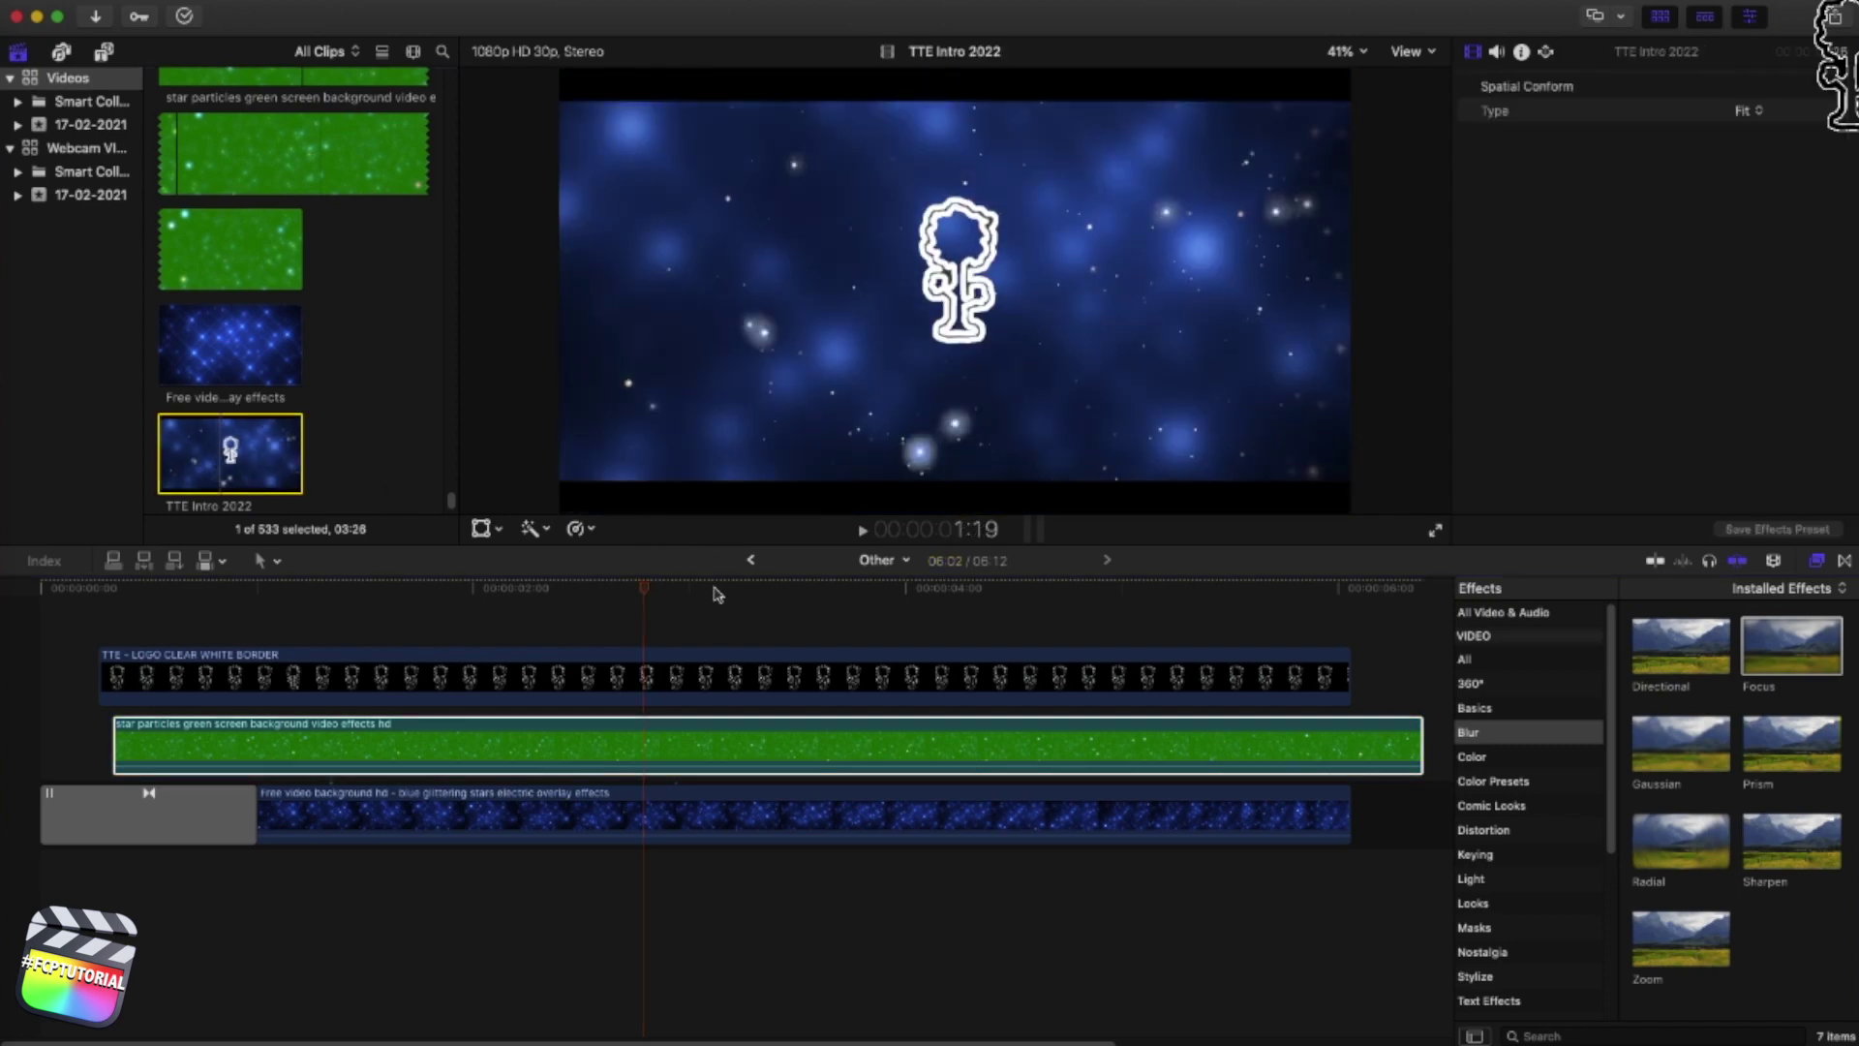
pyautogui.click(716, 591)
pyautogui.moveTo(717, 592); pyautogui.dragTo(753, 591)
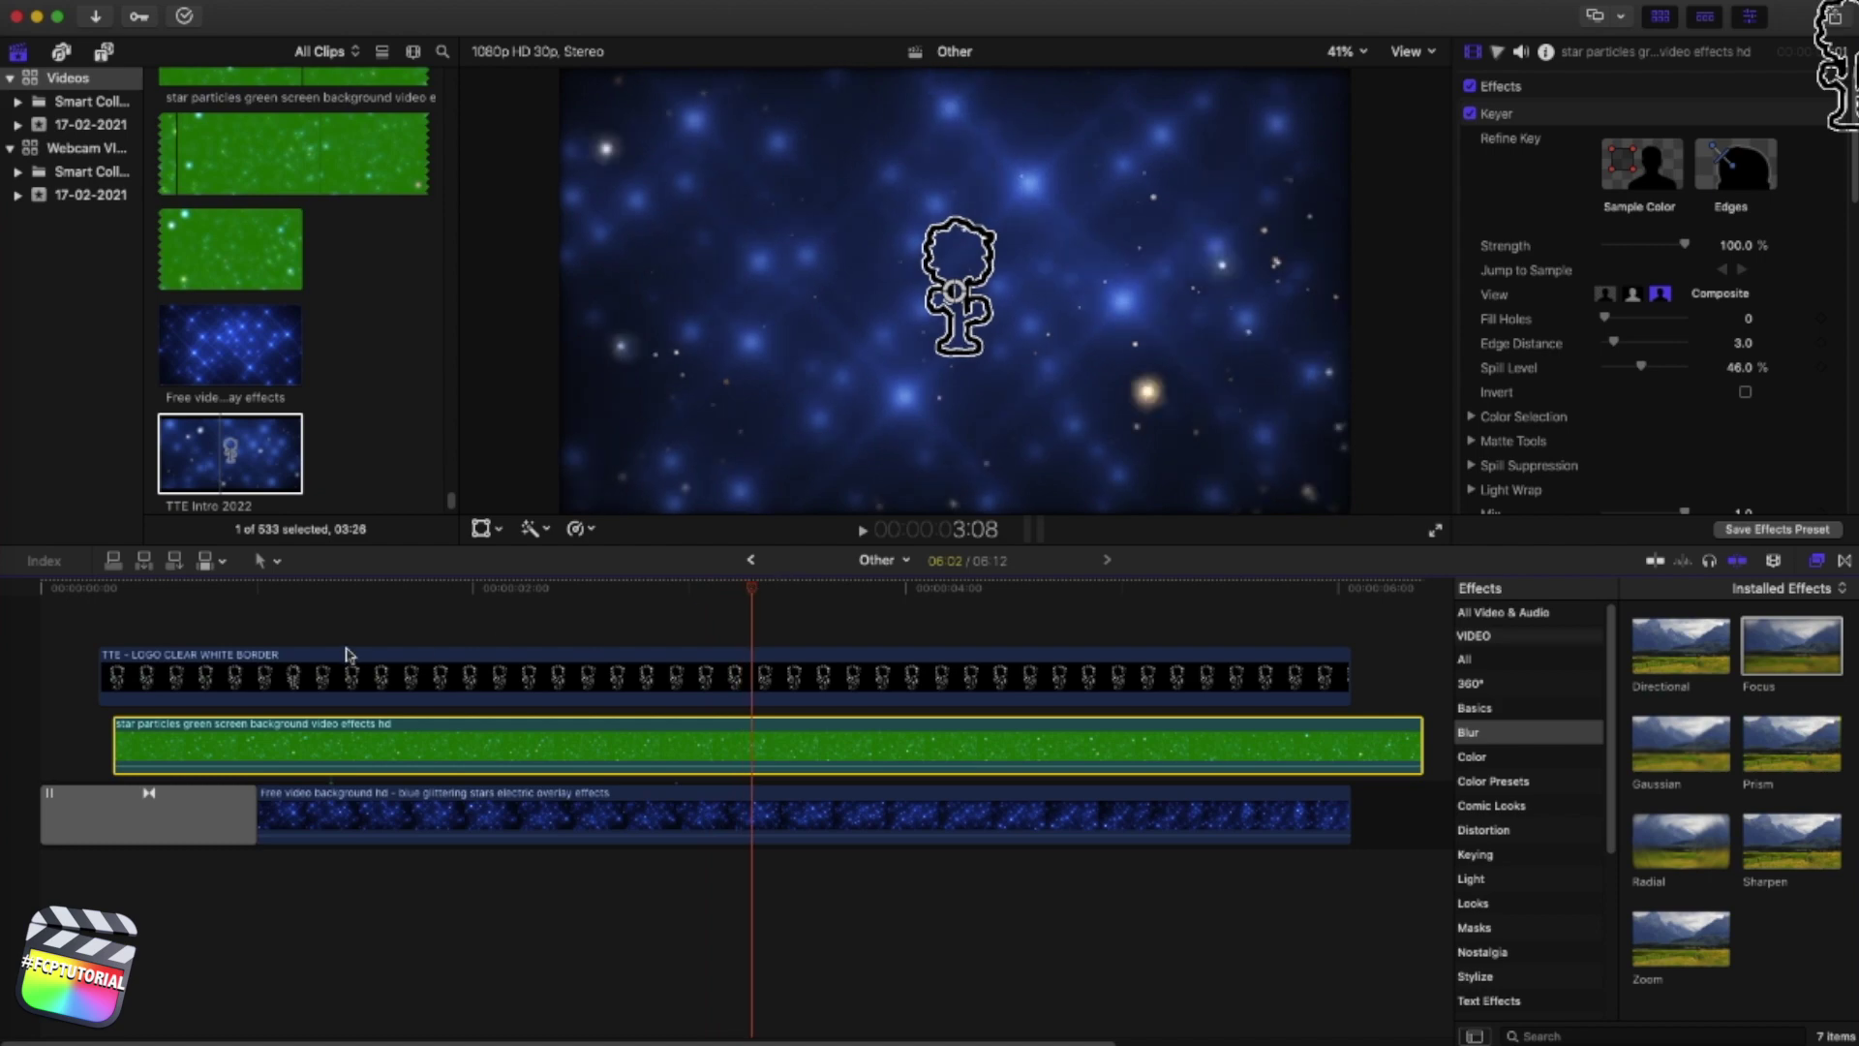
pyautogui.click(471, 591)
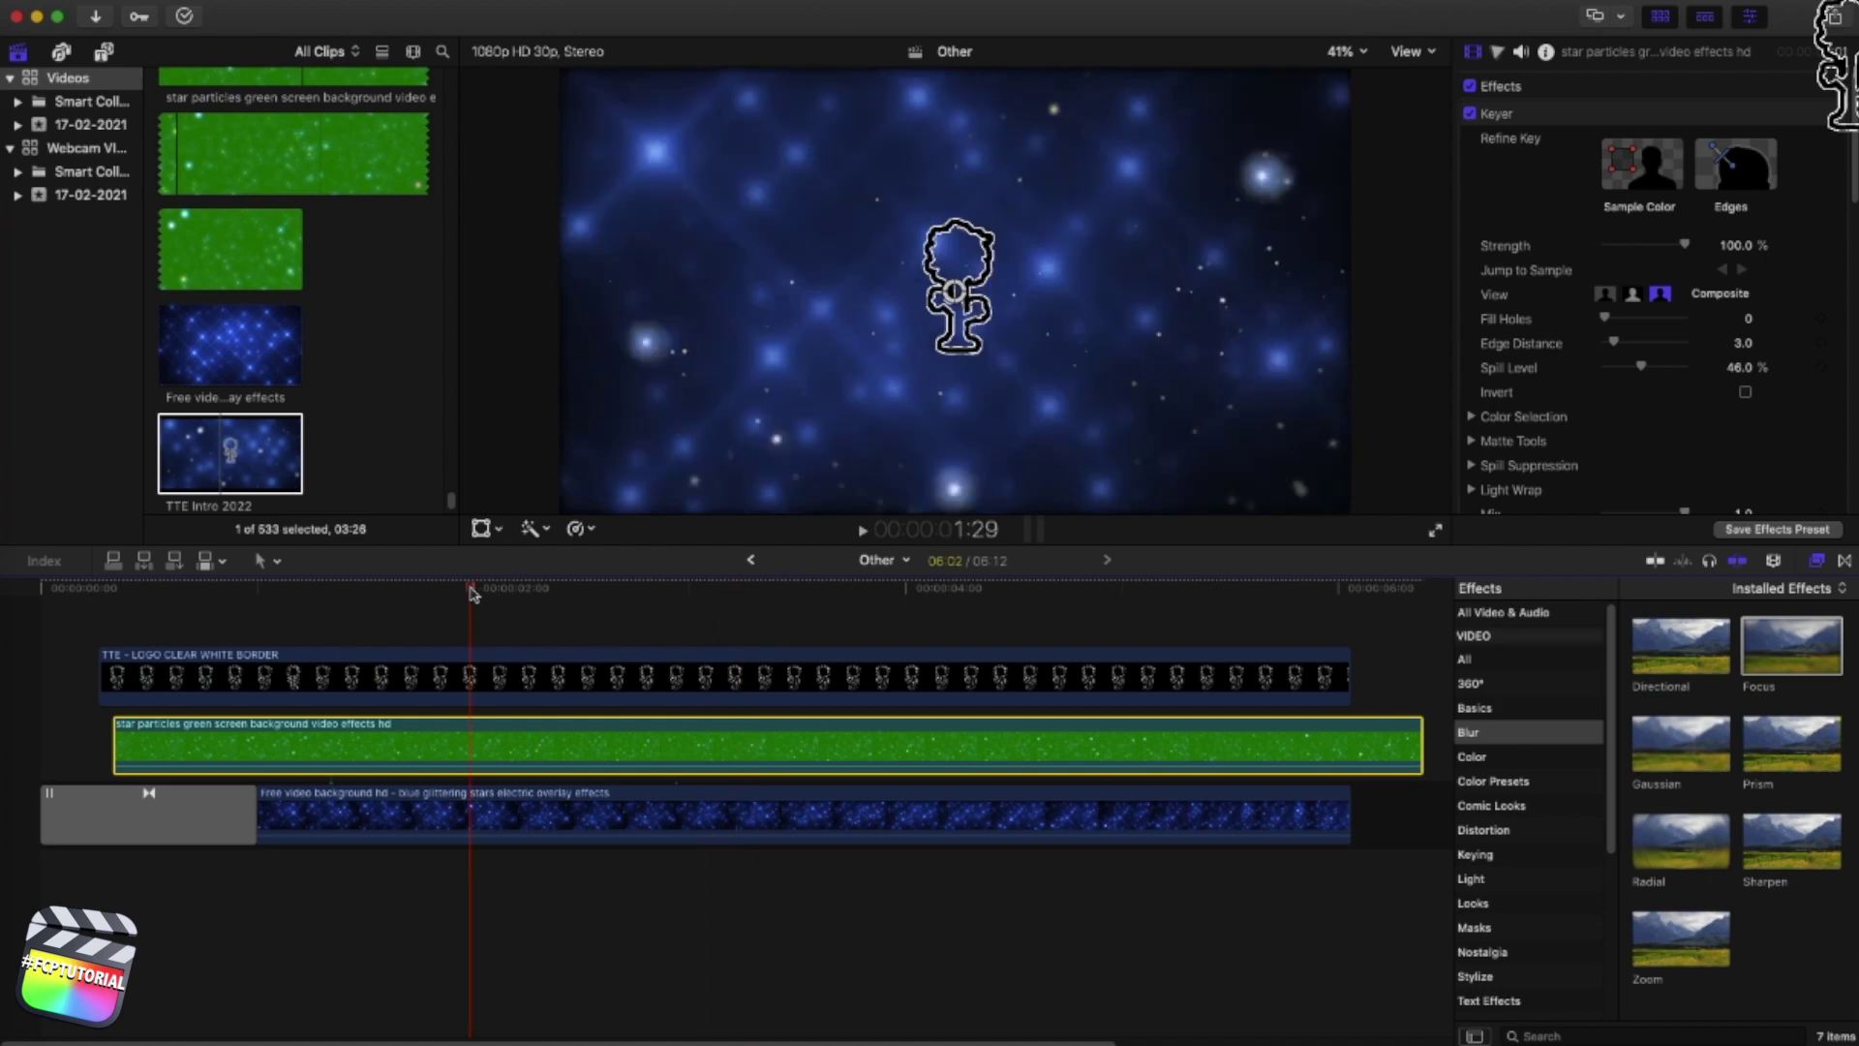
pyautogui.press('space')
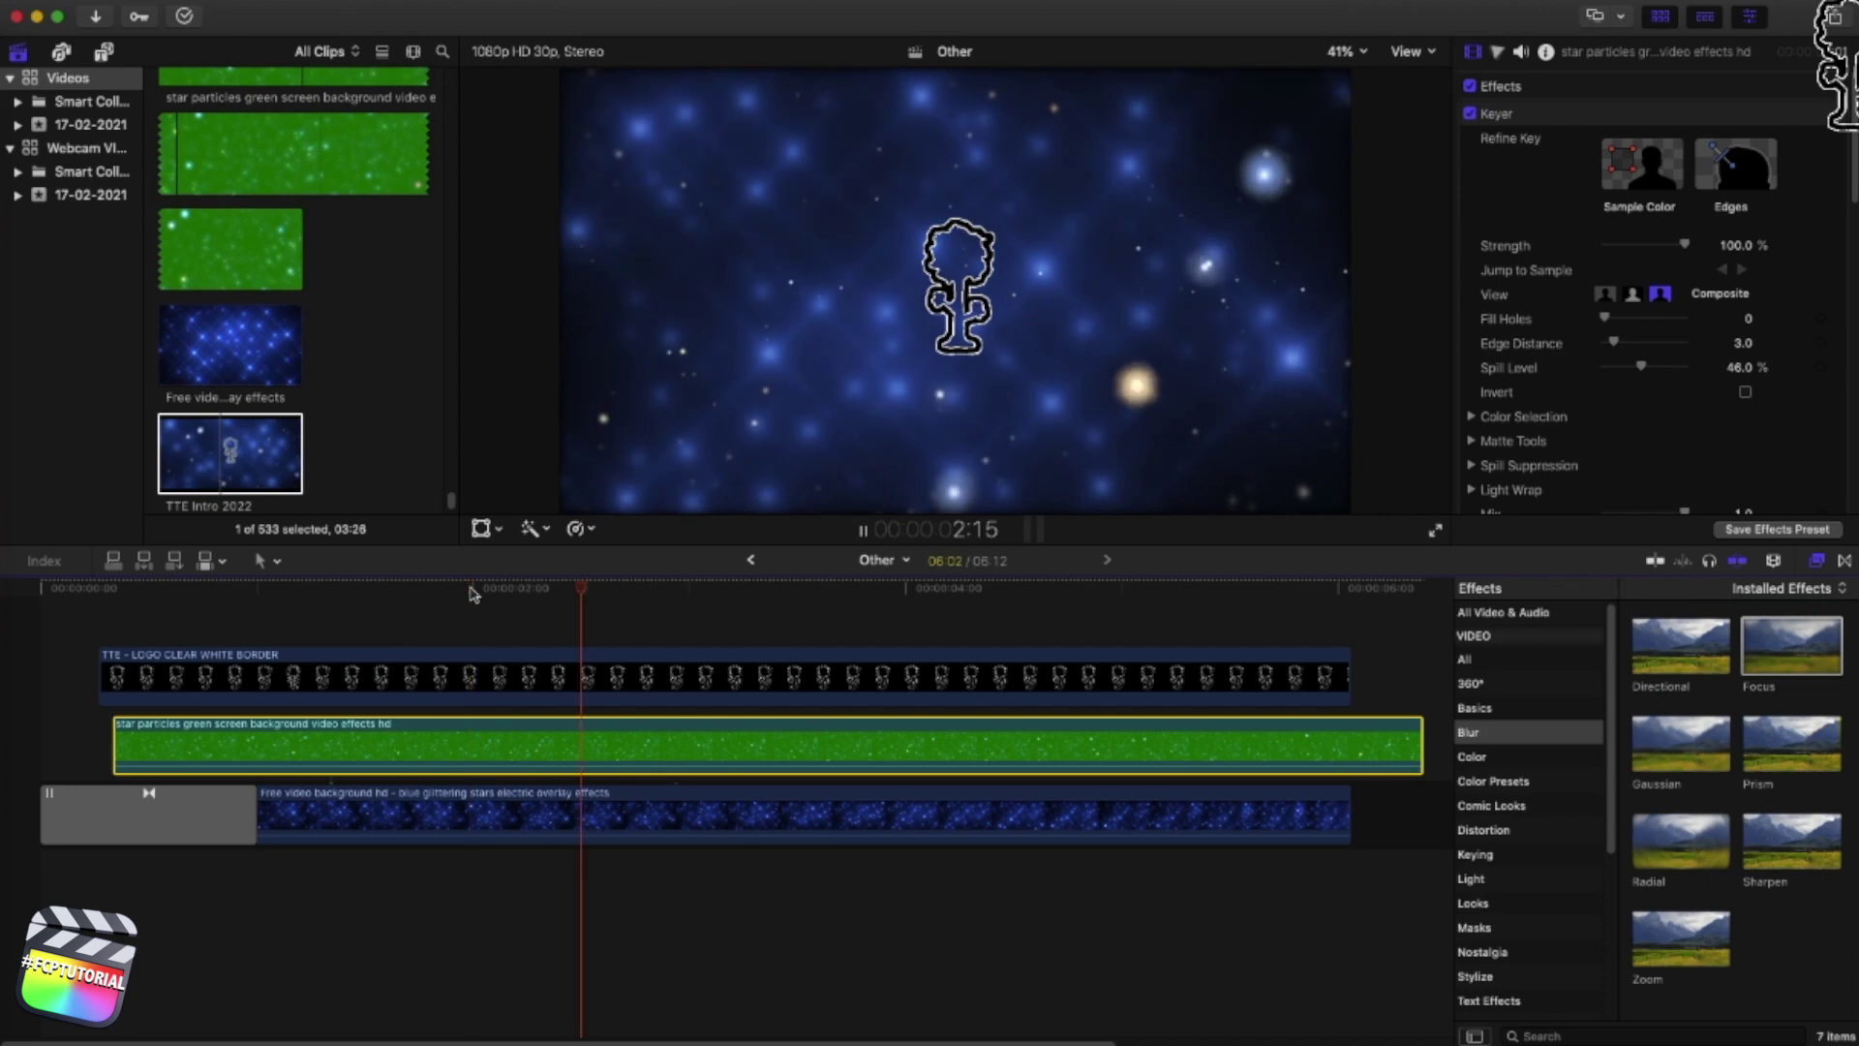
# Review the composite around 2:18 and play it from the start of the timeline
pyautogui.press('space')
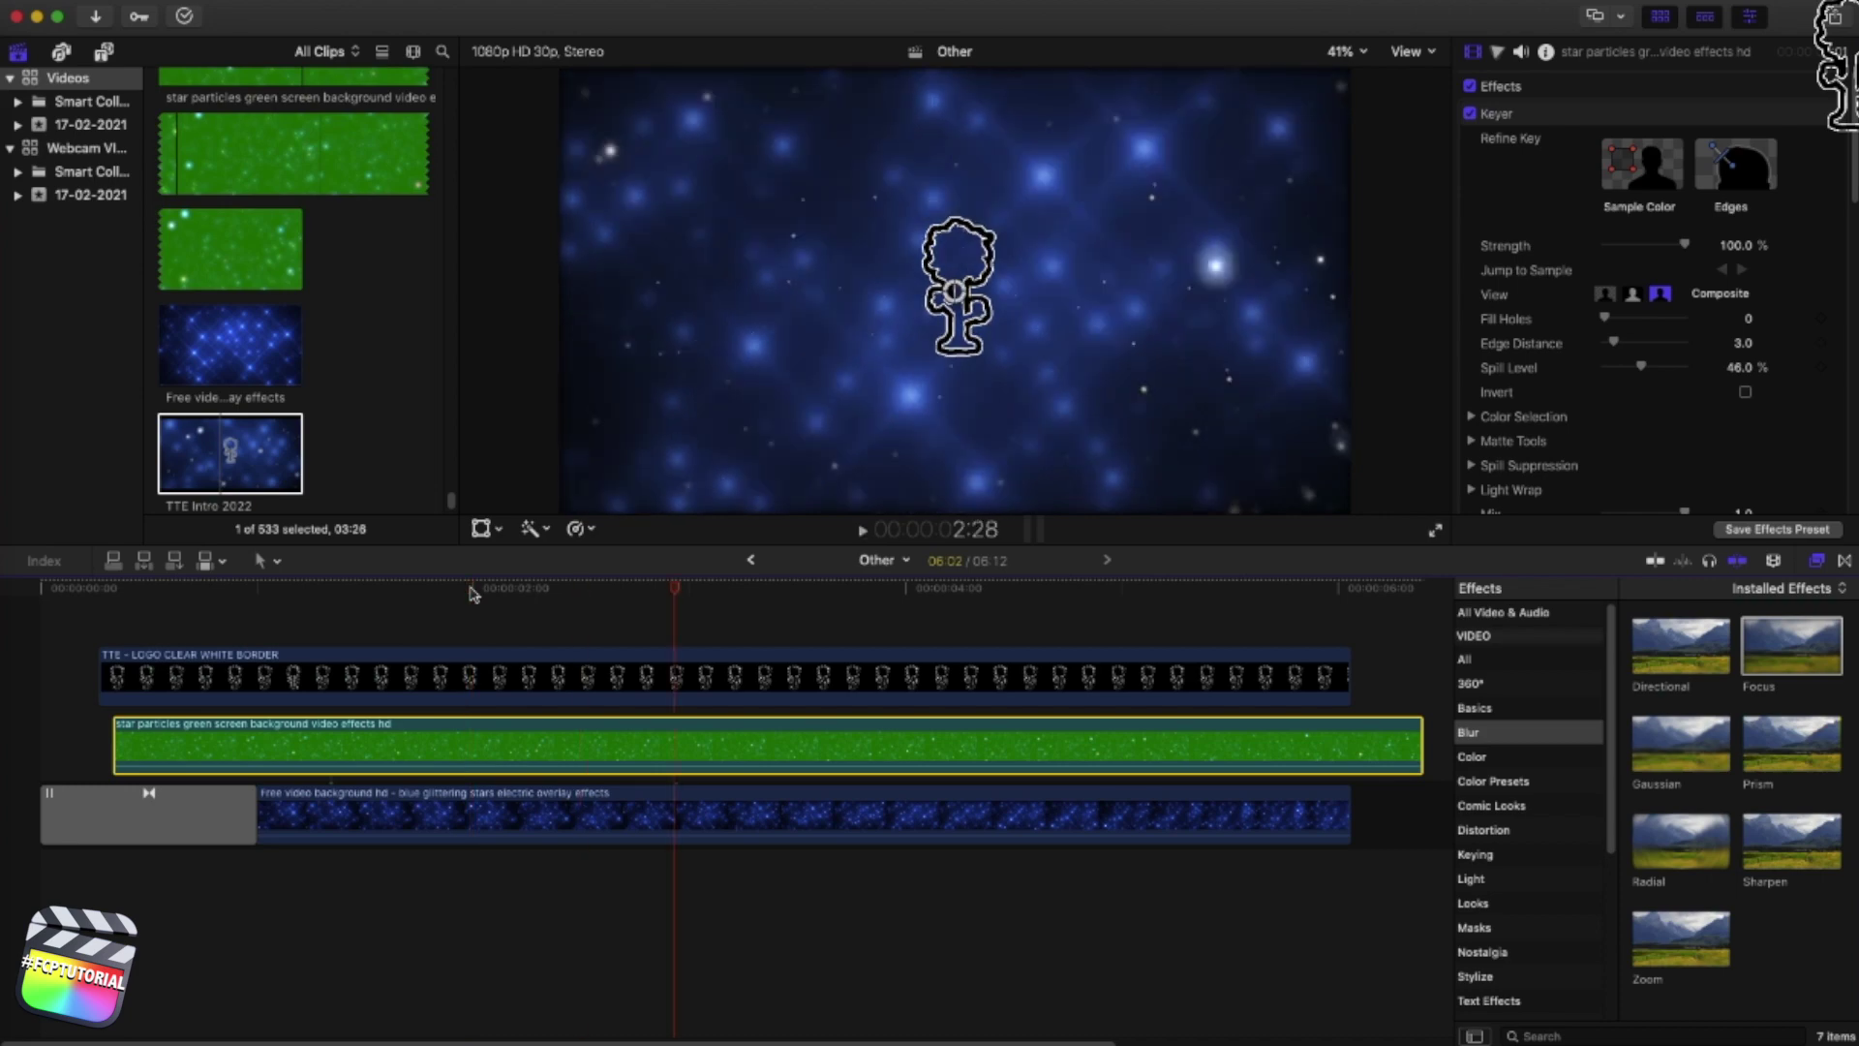
pyautogui.click(605, 593)
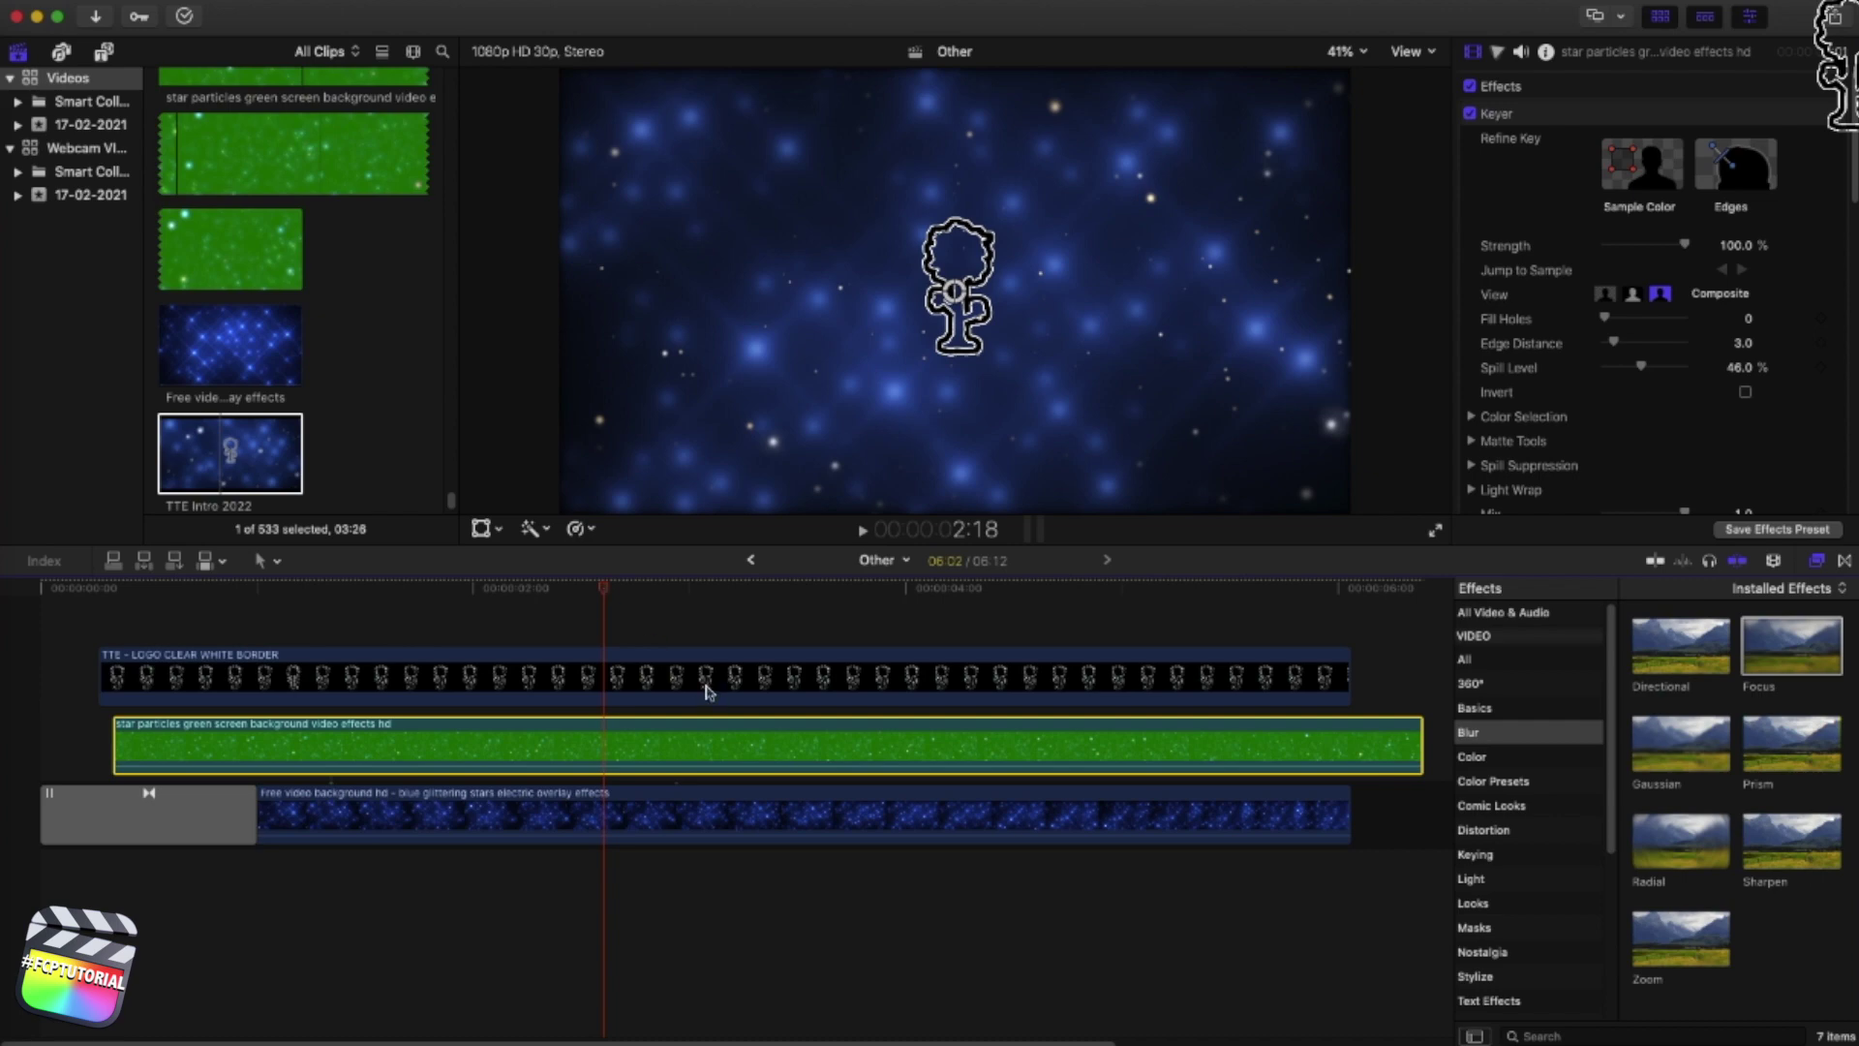
pyautogui.moveTo(120, 587); pyautogui.dragTo(33, 601)
pyautogui.press('space')
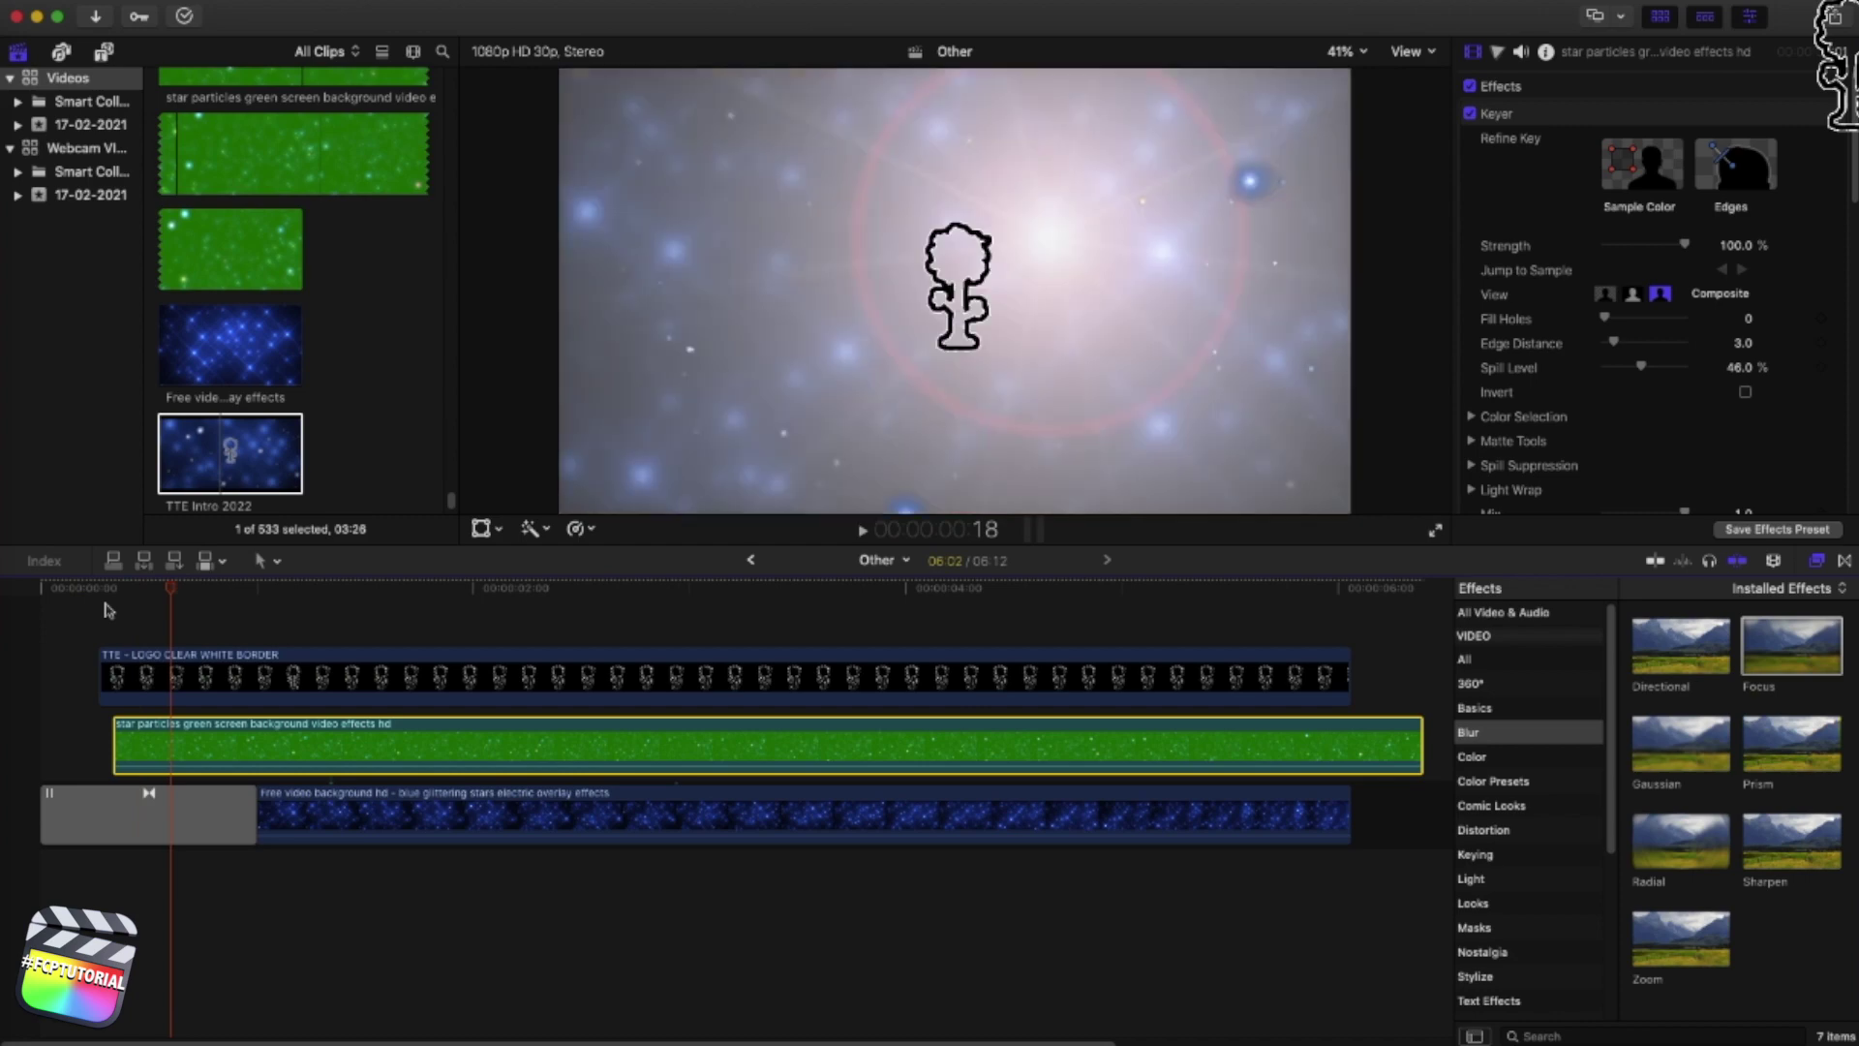
pyautogui.press('space')
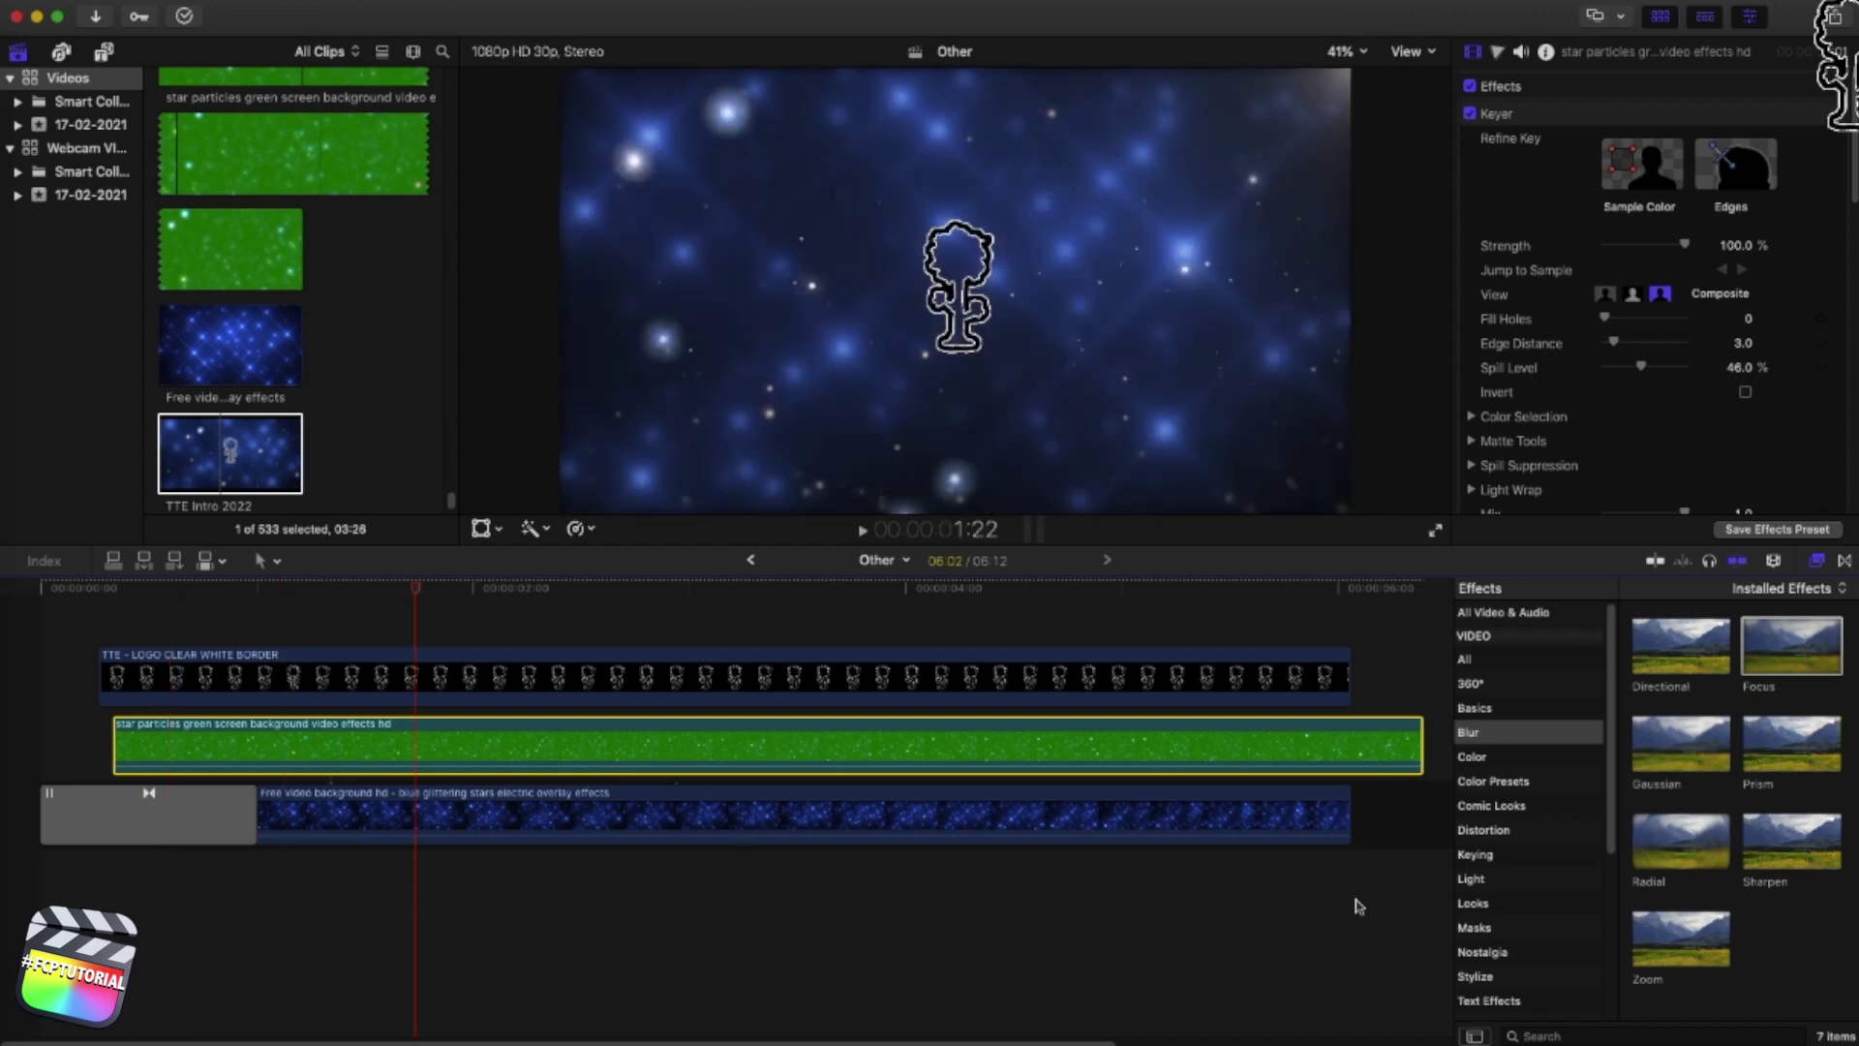
# Trim the star particles clip's end to match the other layers and combine all the timeline clips into a compound clip
pyautogui.moveTo(1421, 745); pyautogui.dragTo(1352, 745)
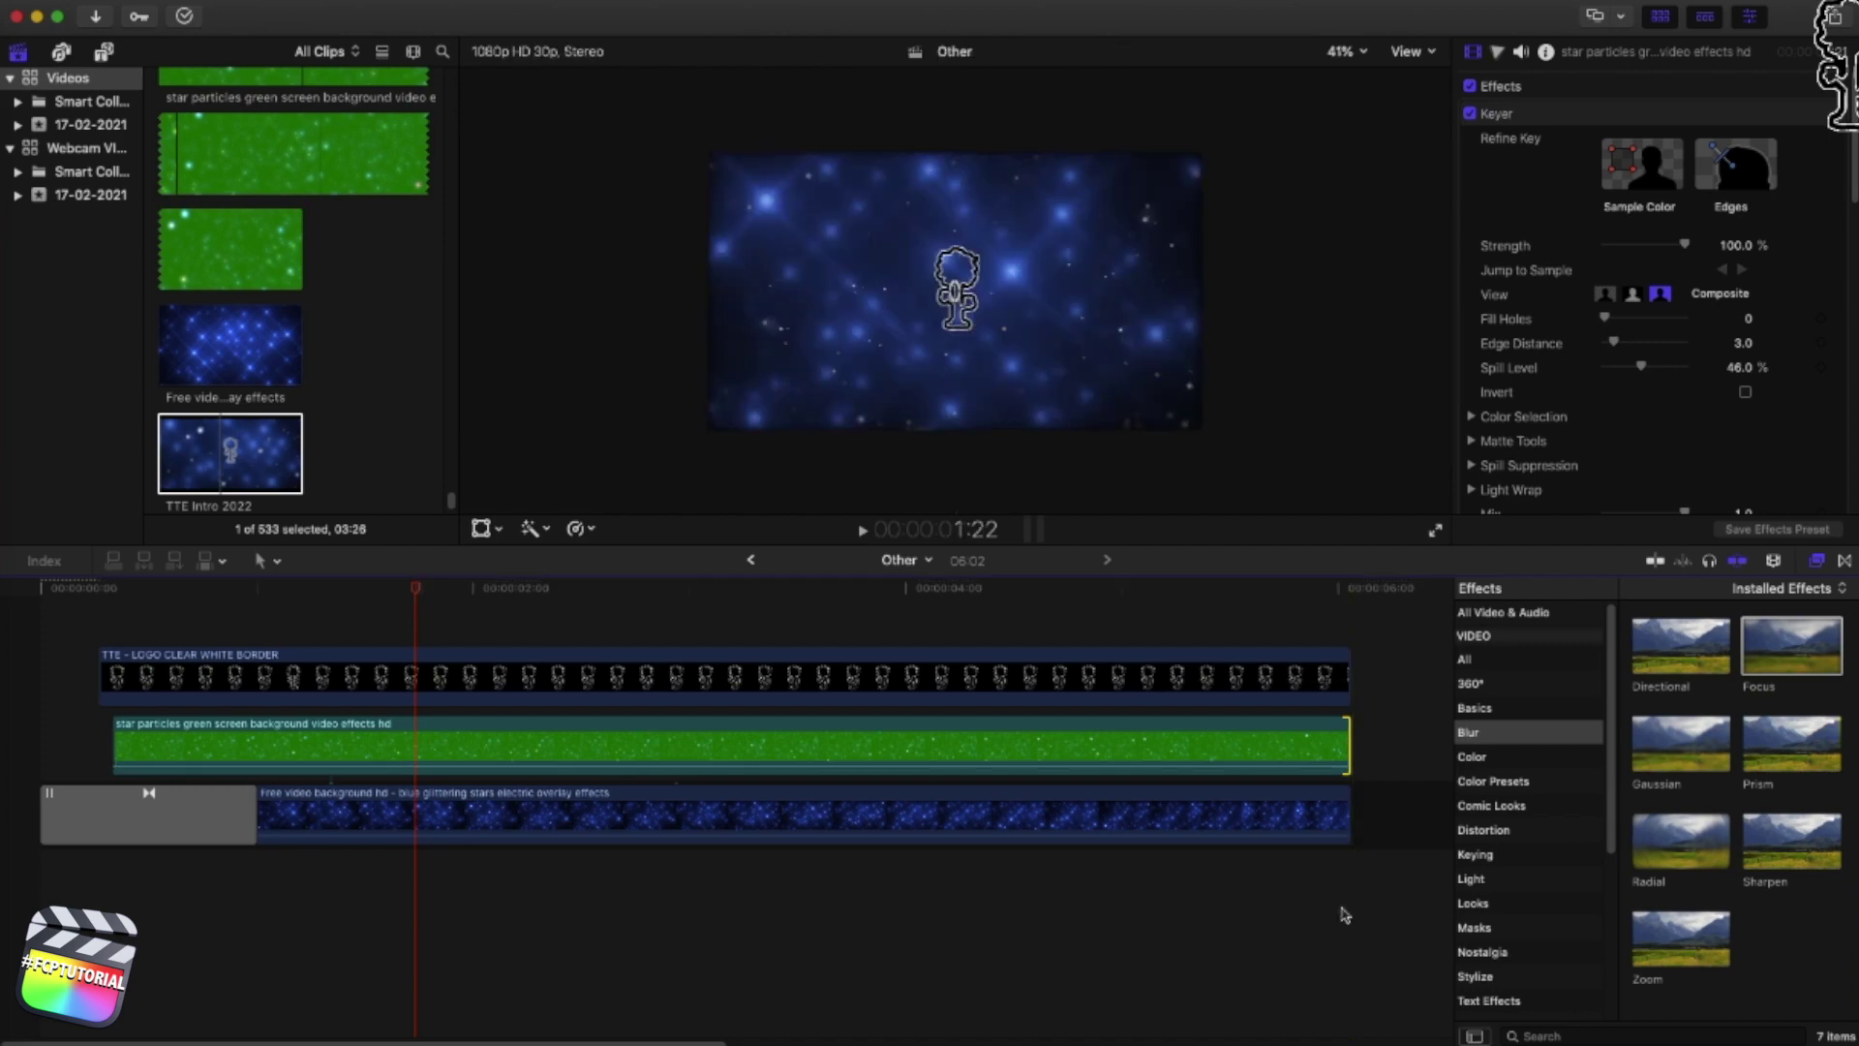
pyautogui.moveTo(1344, 911); pyautogui.dragTo(397, 710)
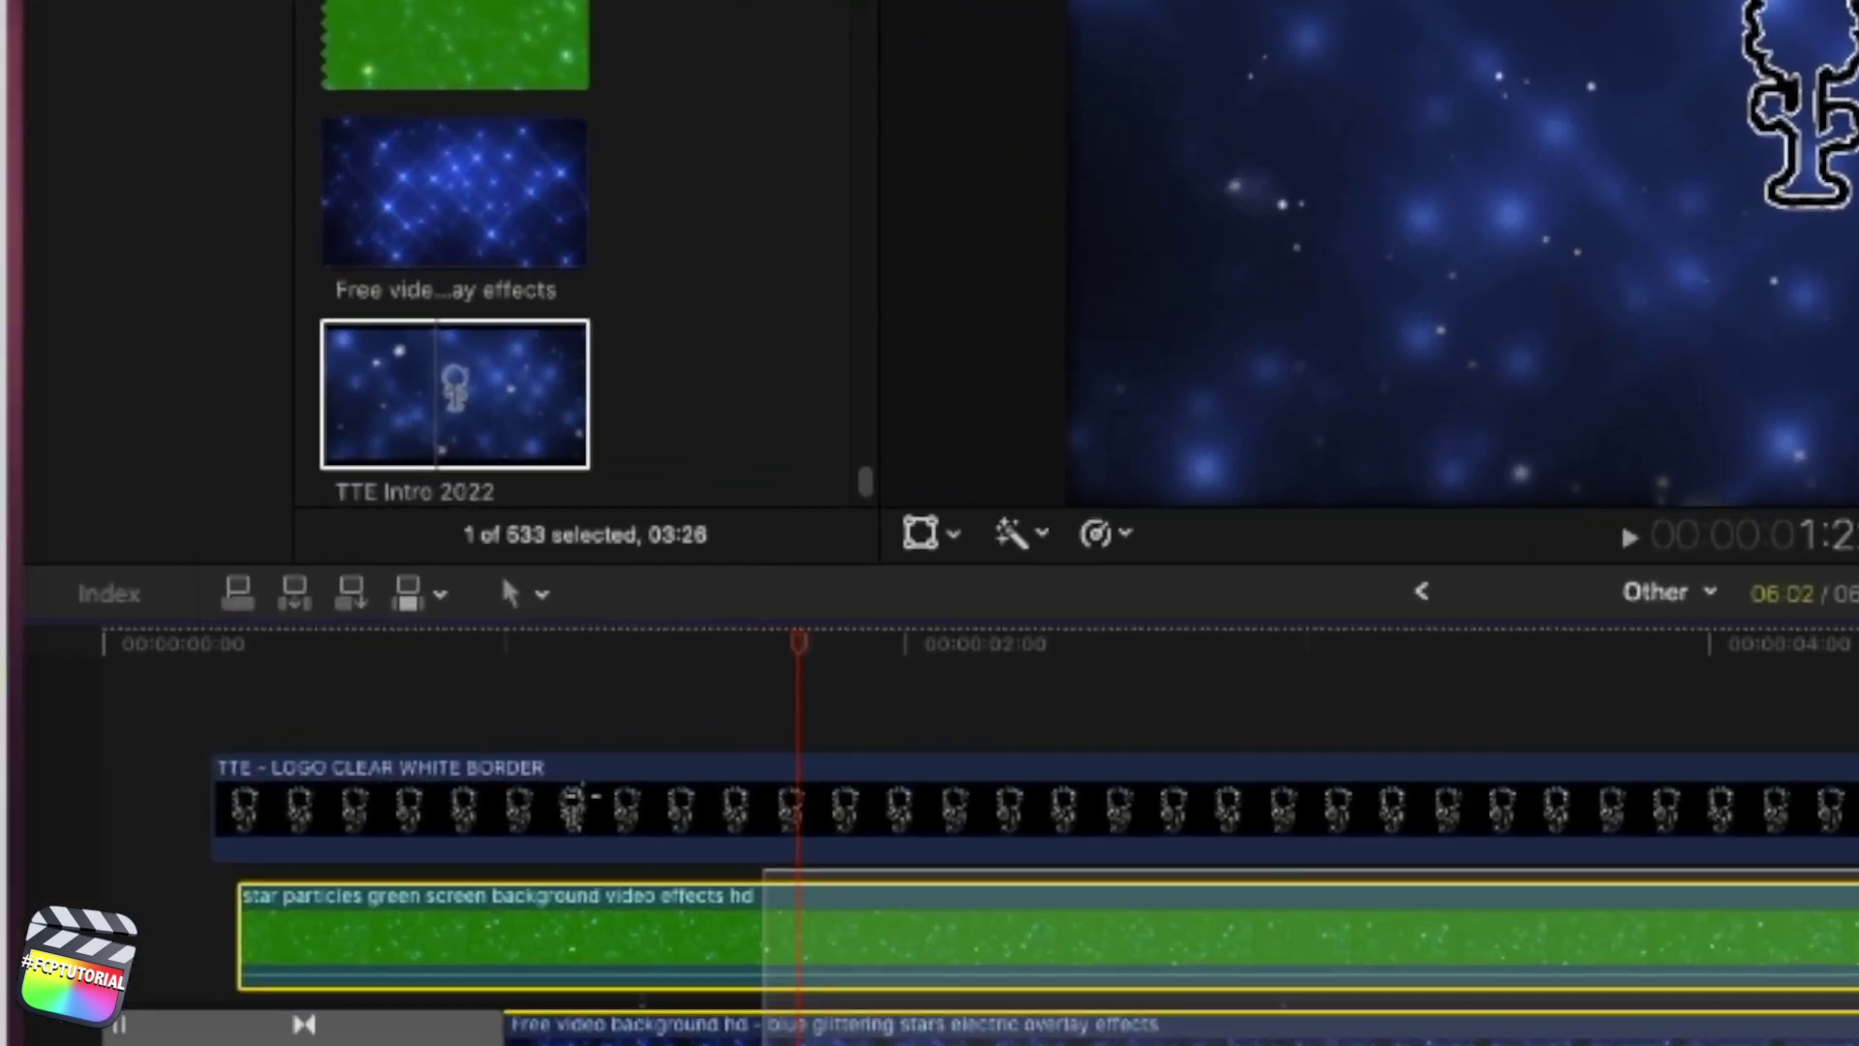
pyautogui.moveTo(581, 792); pyautogui.dragTo(244, 763)
pyautogui.rightClick(286, 766)
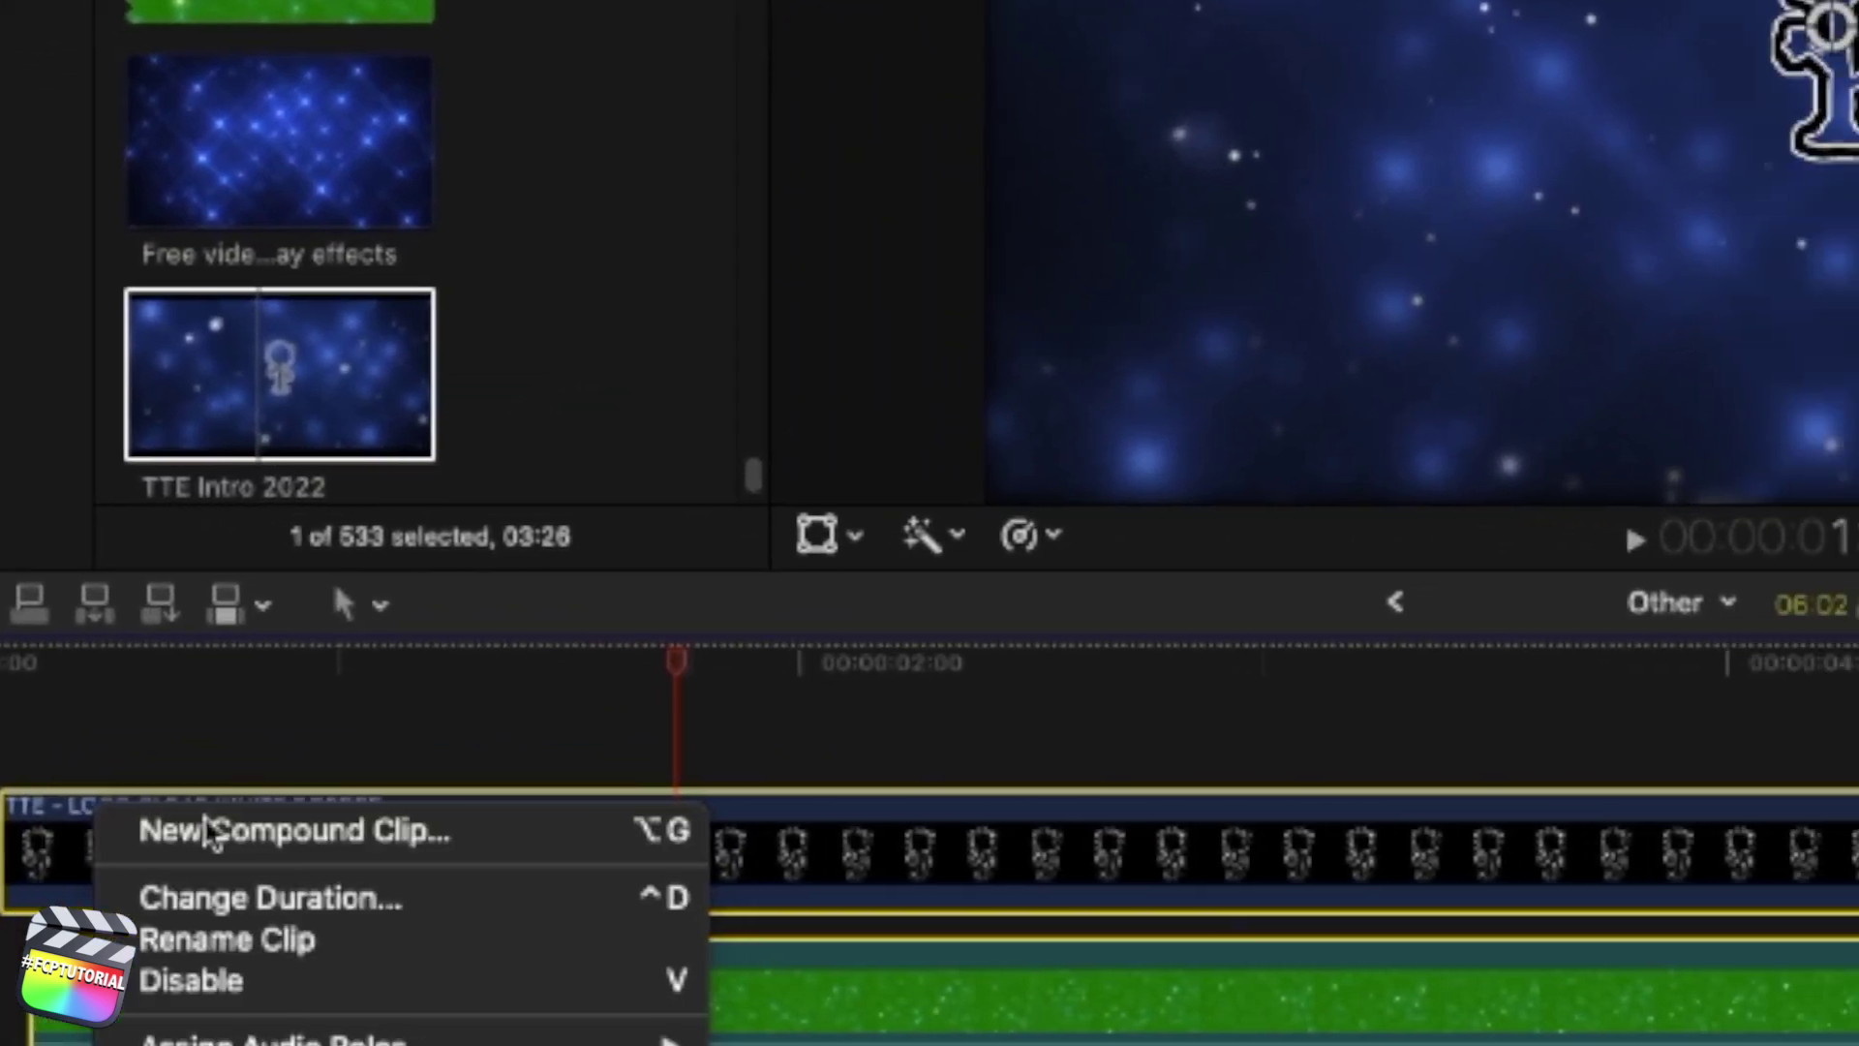
pyautogui.click(206, 831)
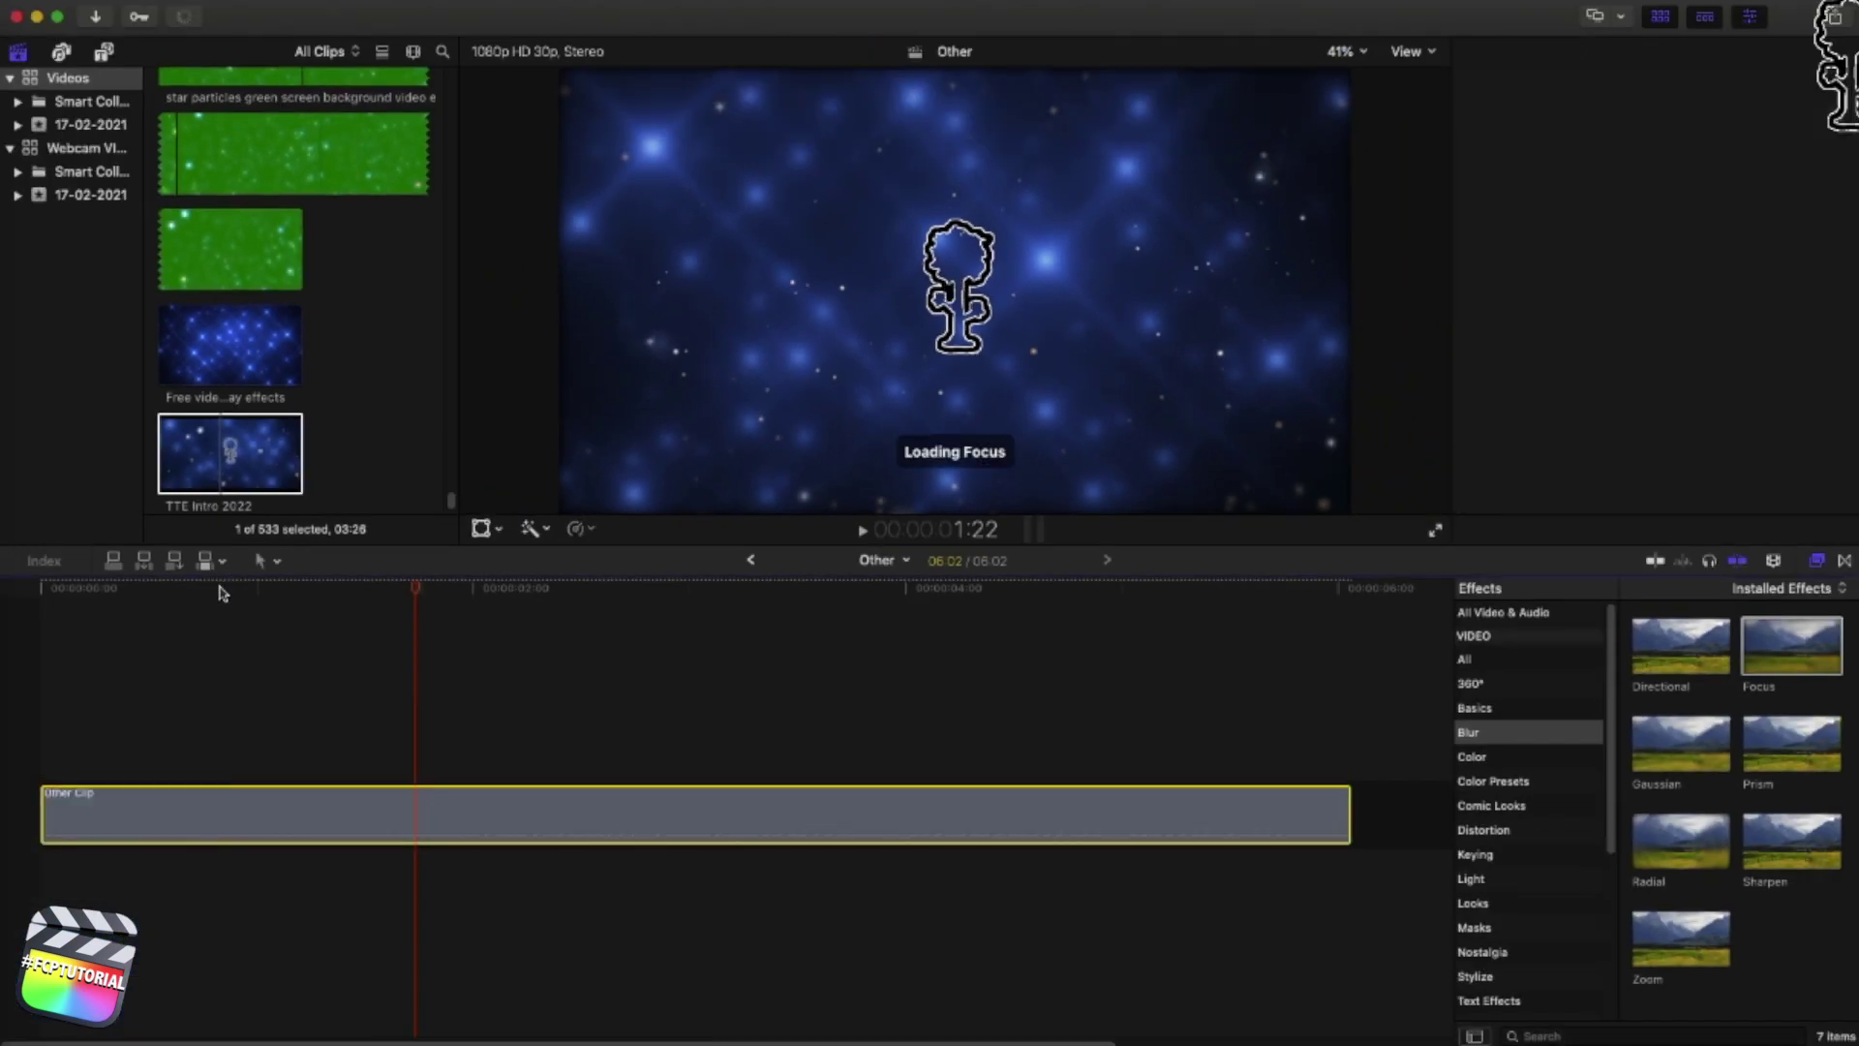
# Find the SL Aviation Letterbox effect by searching "letter", apply it to the compound clip, and preview it from the start
pyautogui.click(280, 592)
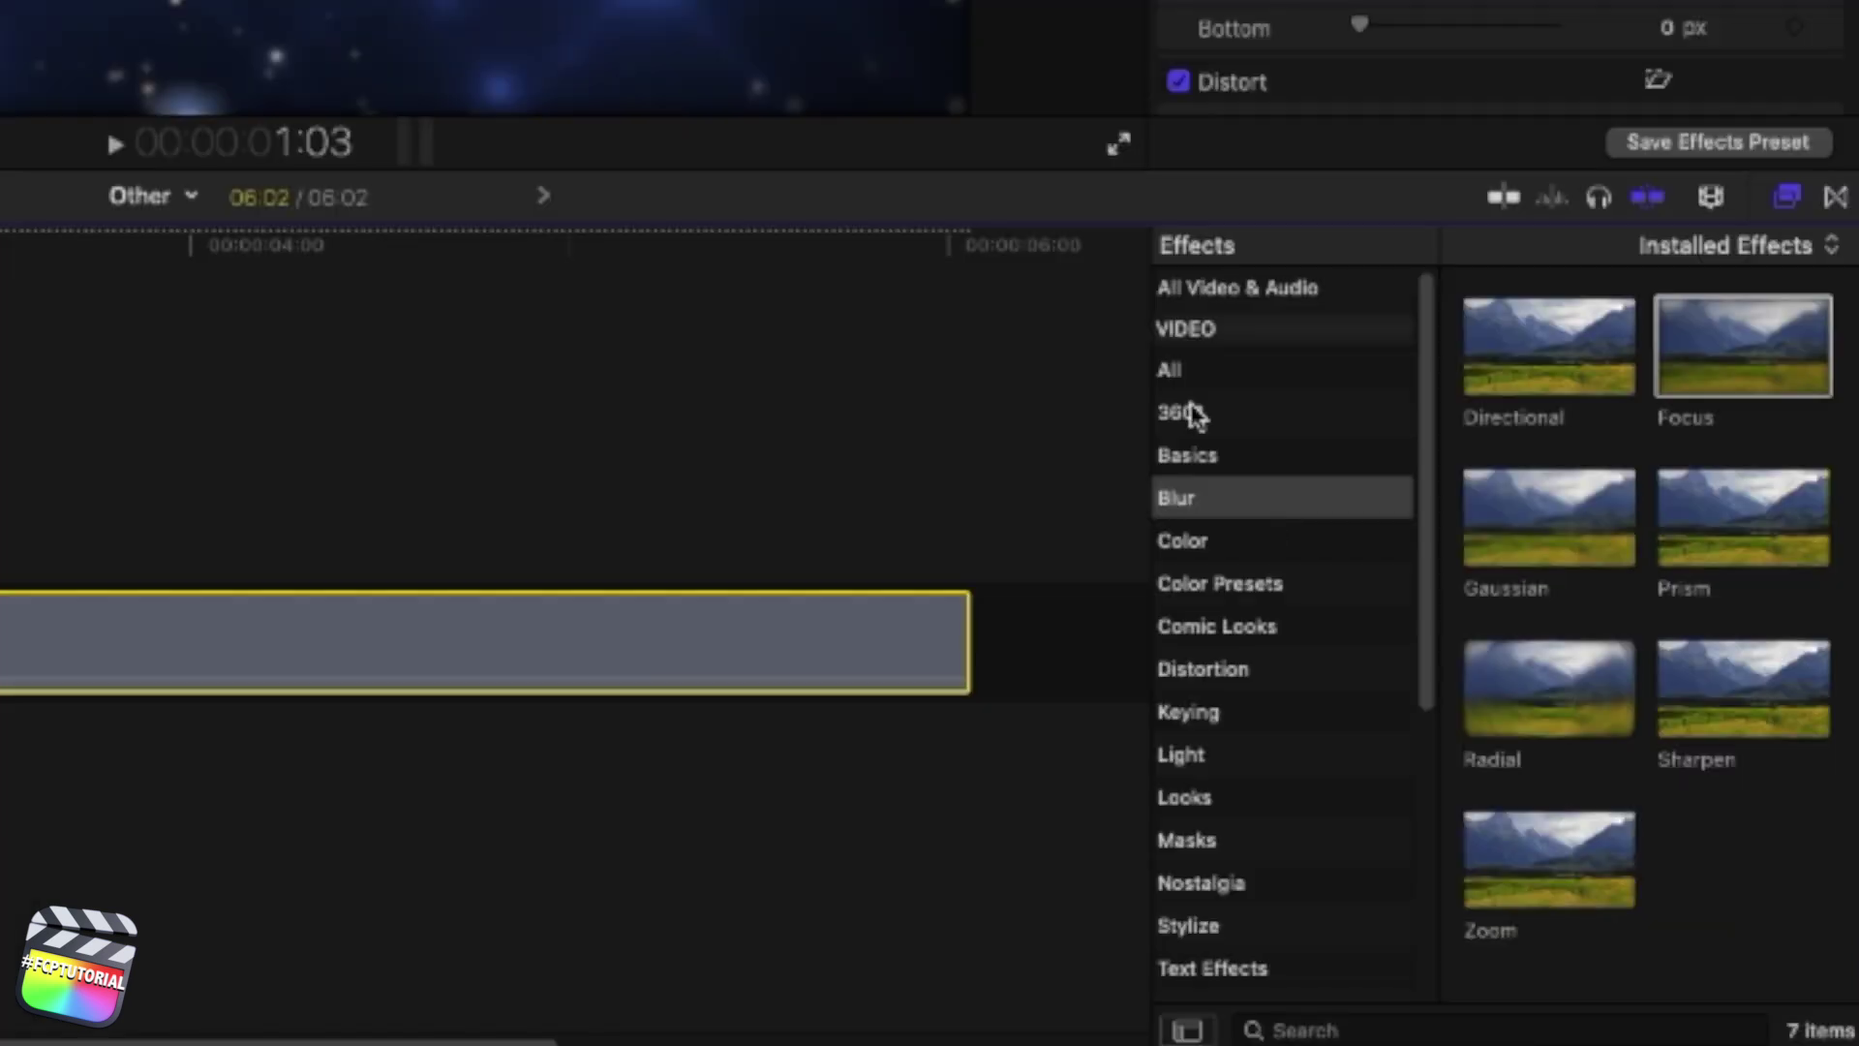
pyautogui.click(1487, 664)
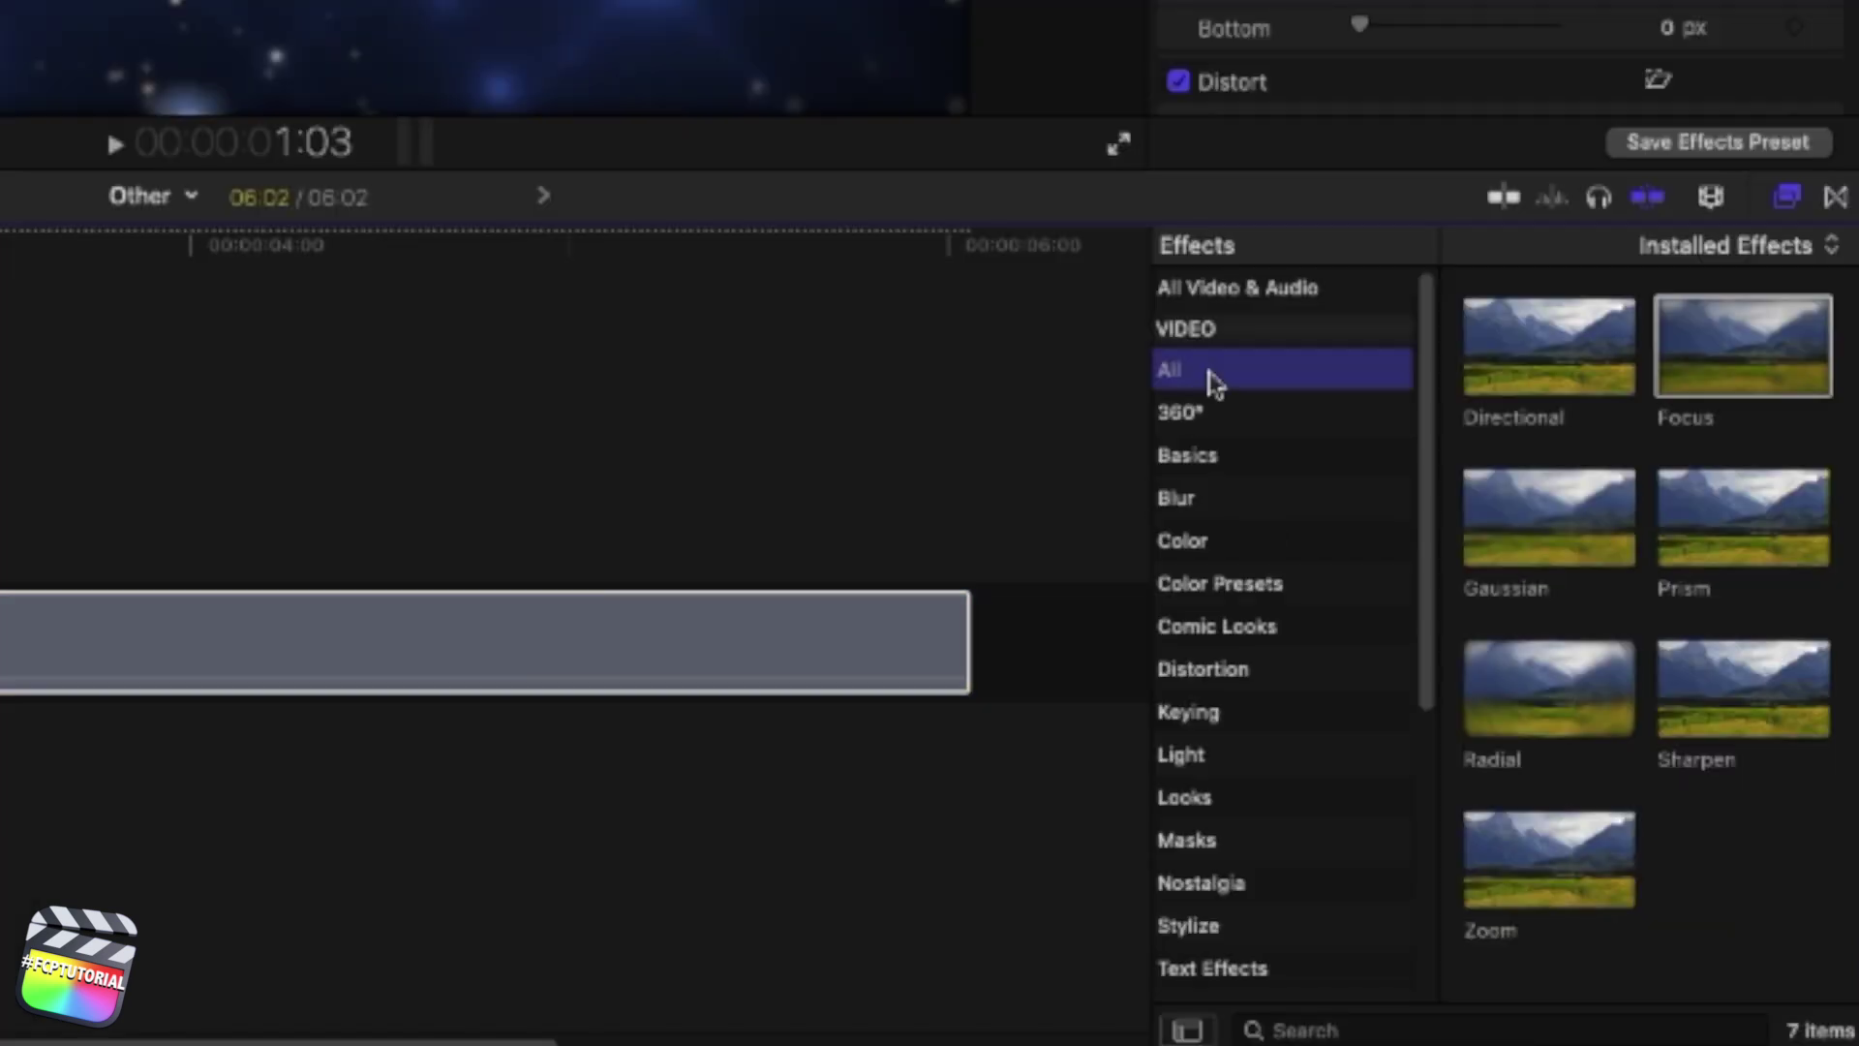
pyautogui.click(1297, 1028)
pyautogui.write('l')
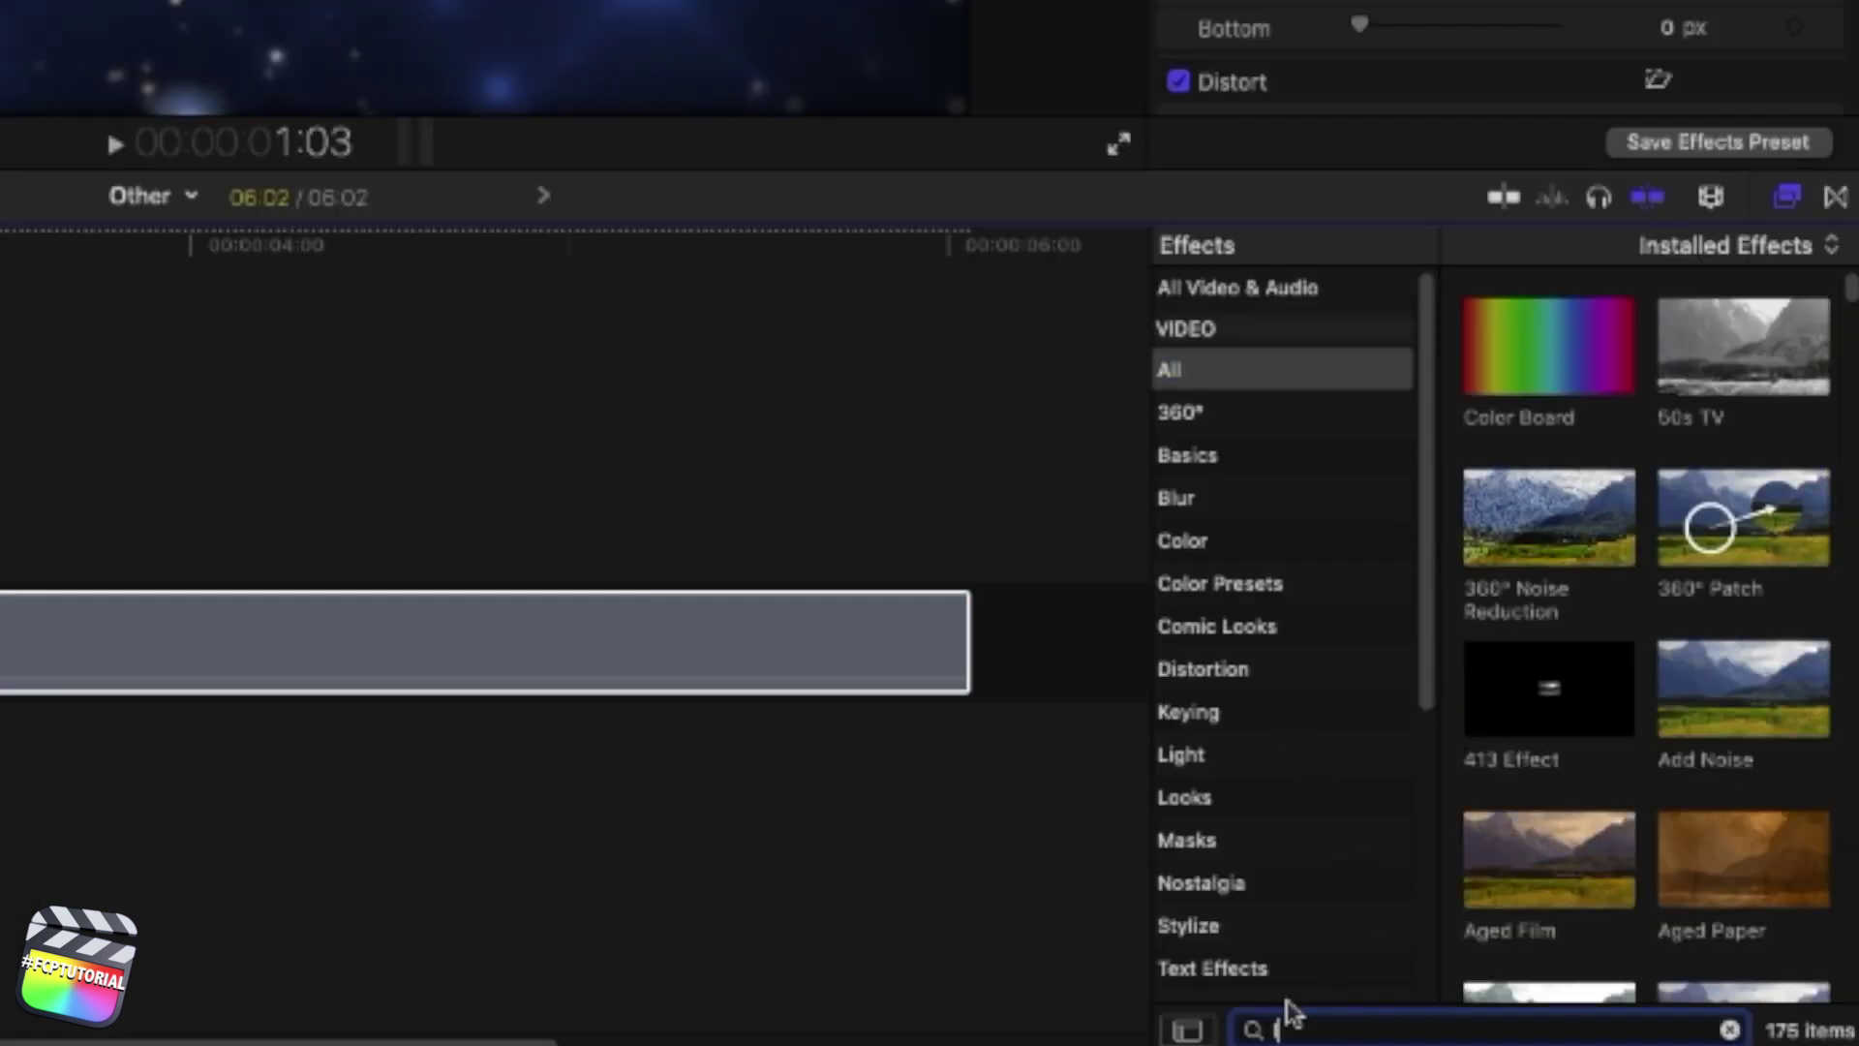
pyautogui.write('etter')
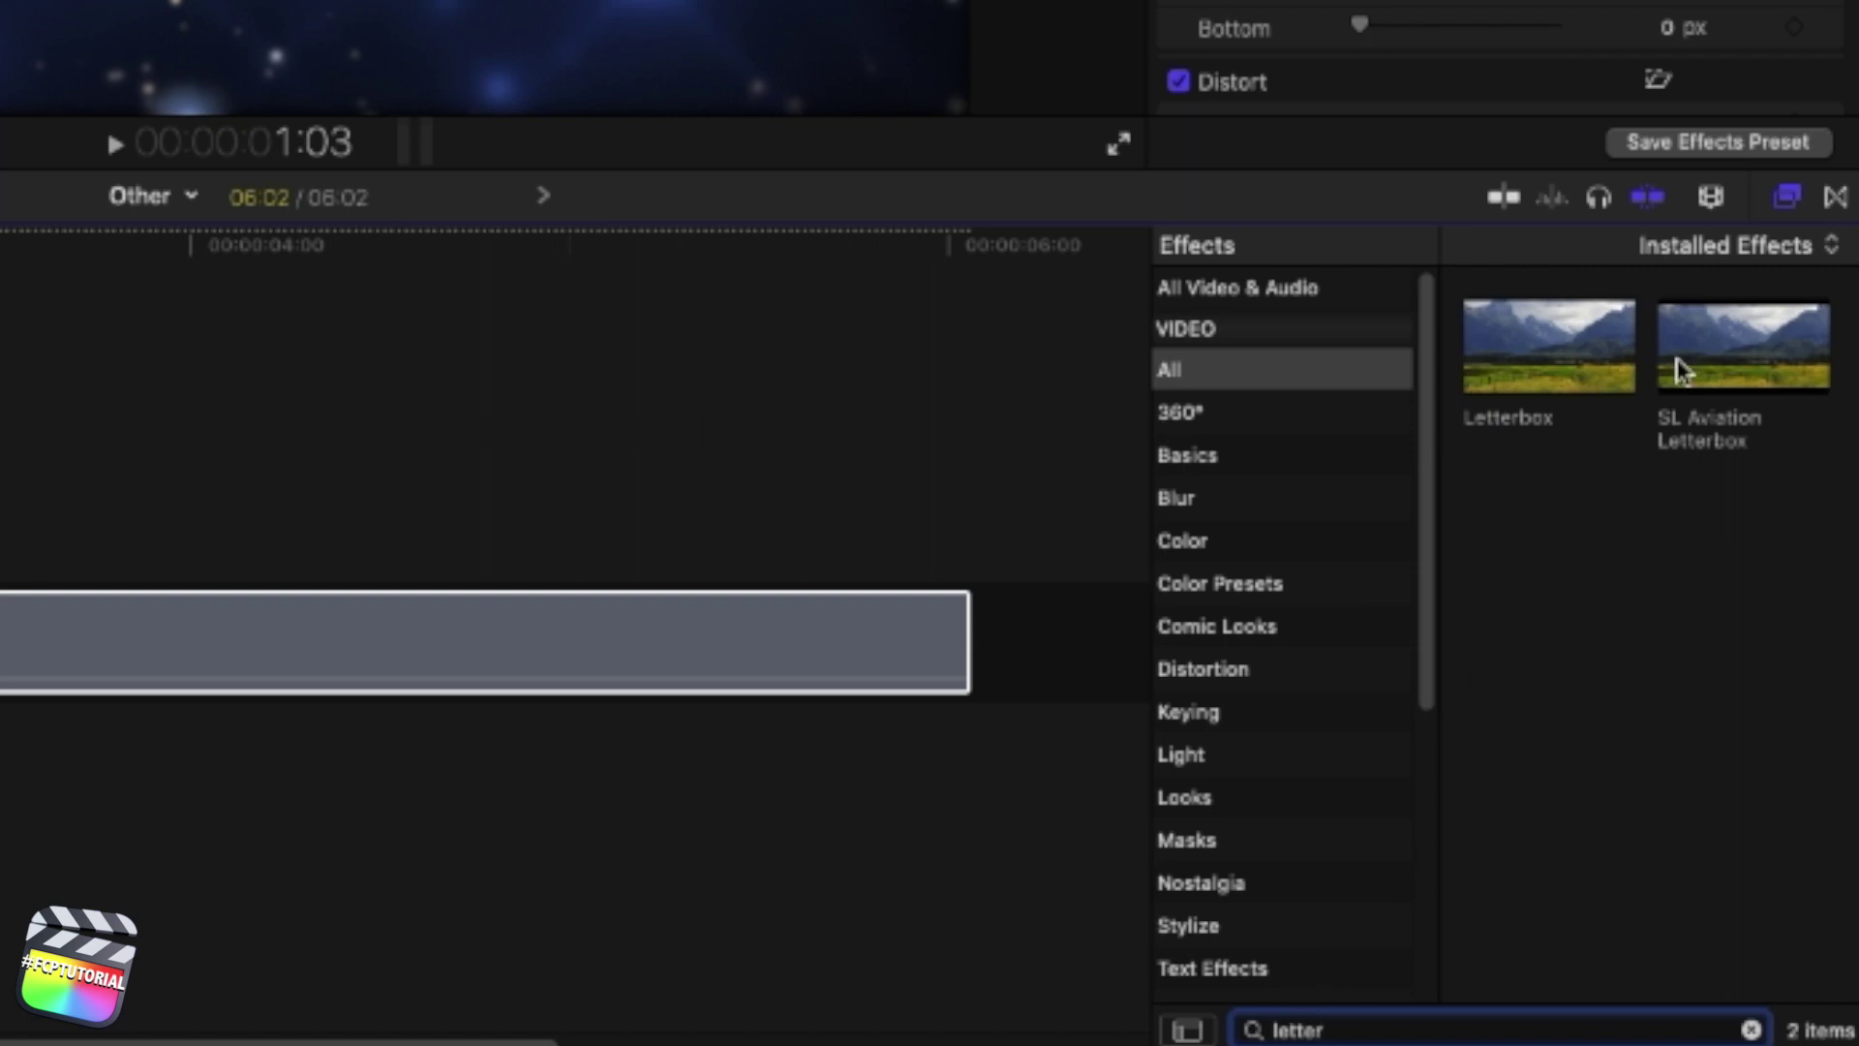
pyautogui.moveTo(1748, 353); pyautogui.dragTo(0, 645)
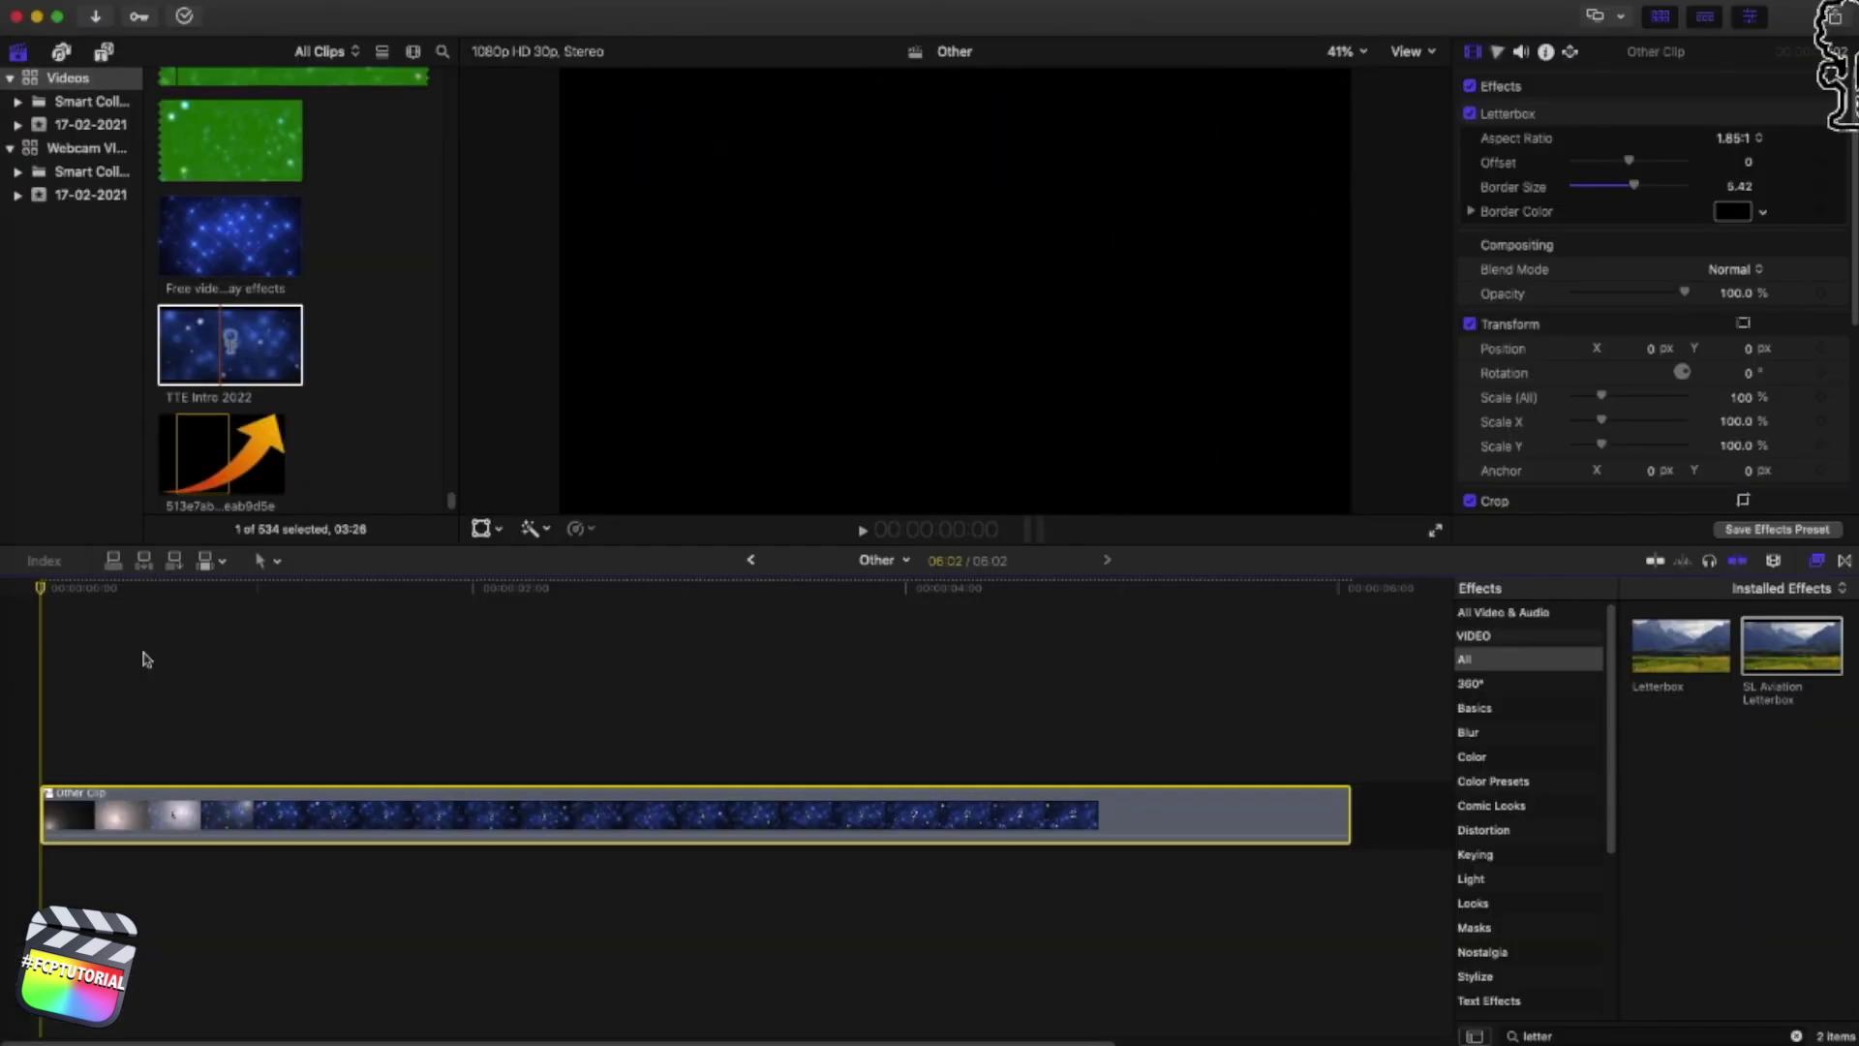
pyautogui.press('space')
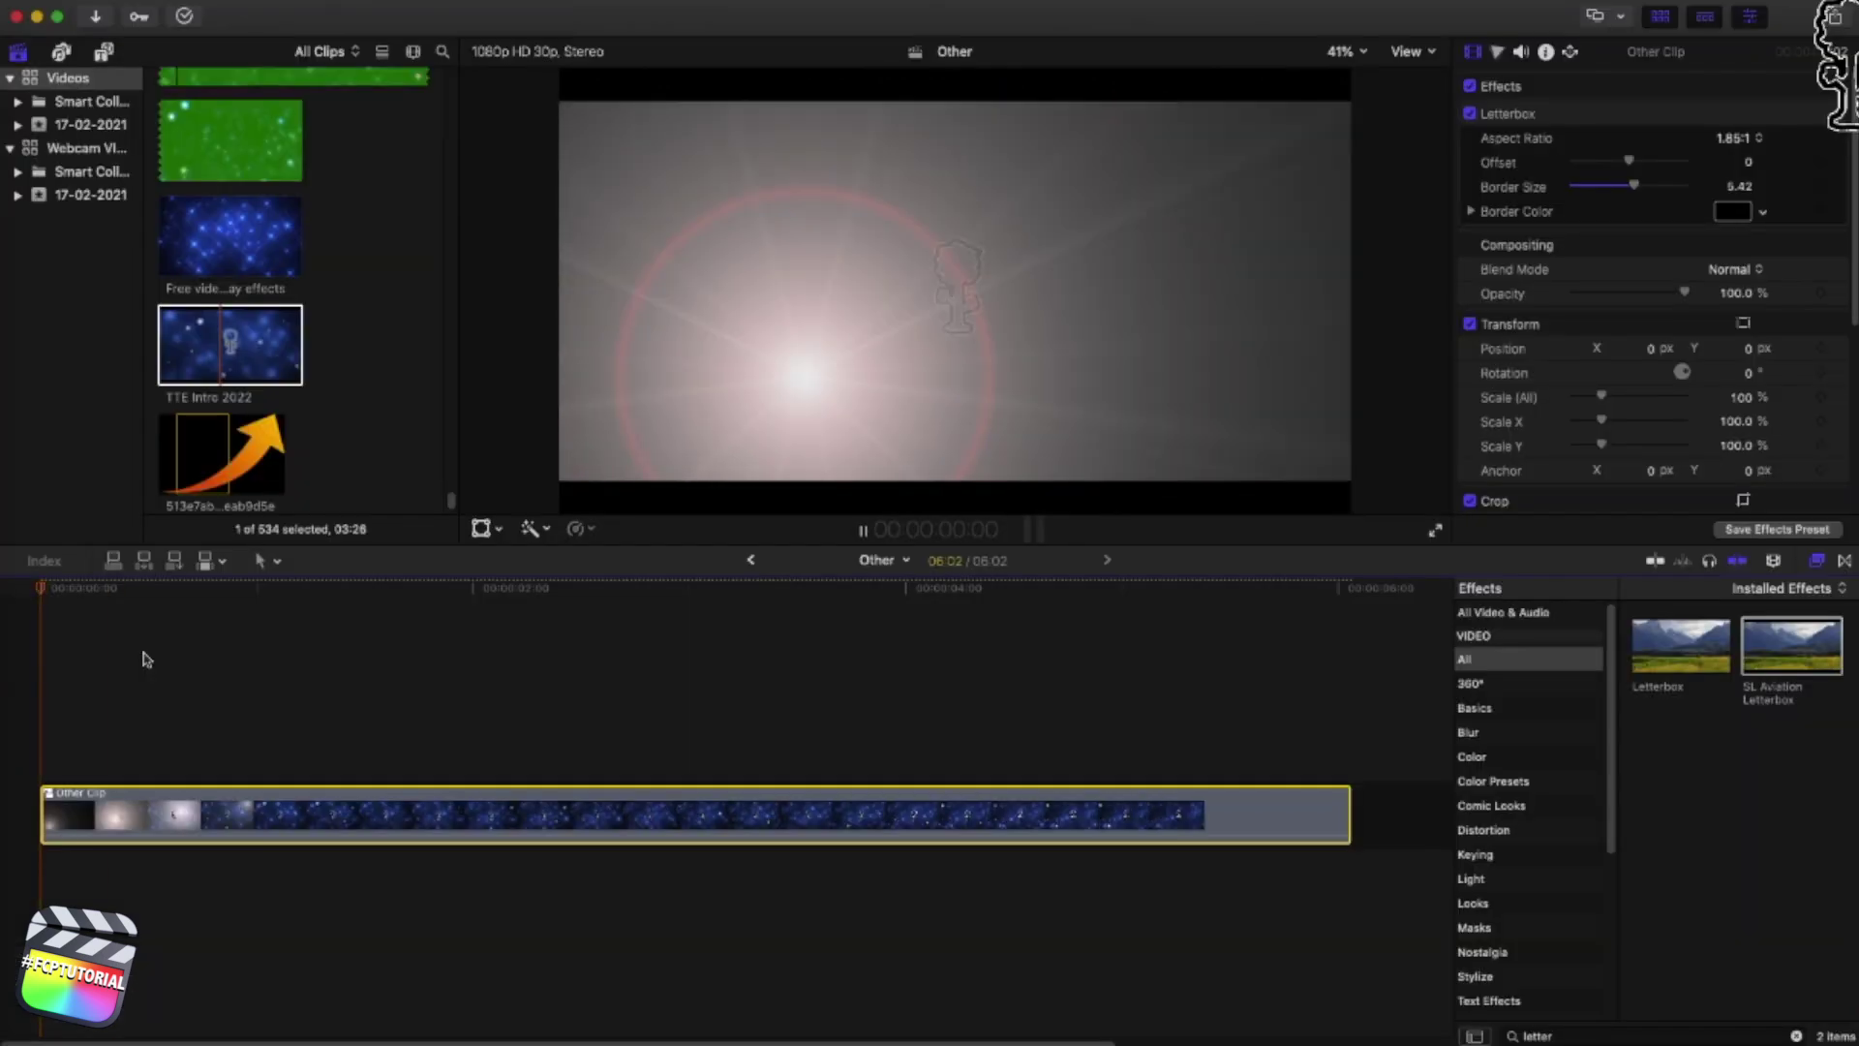
pyautogui.press('space')
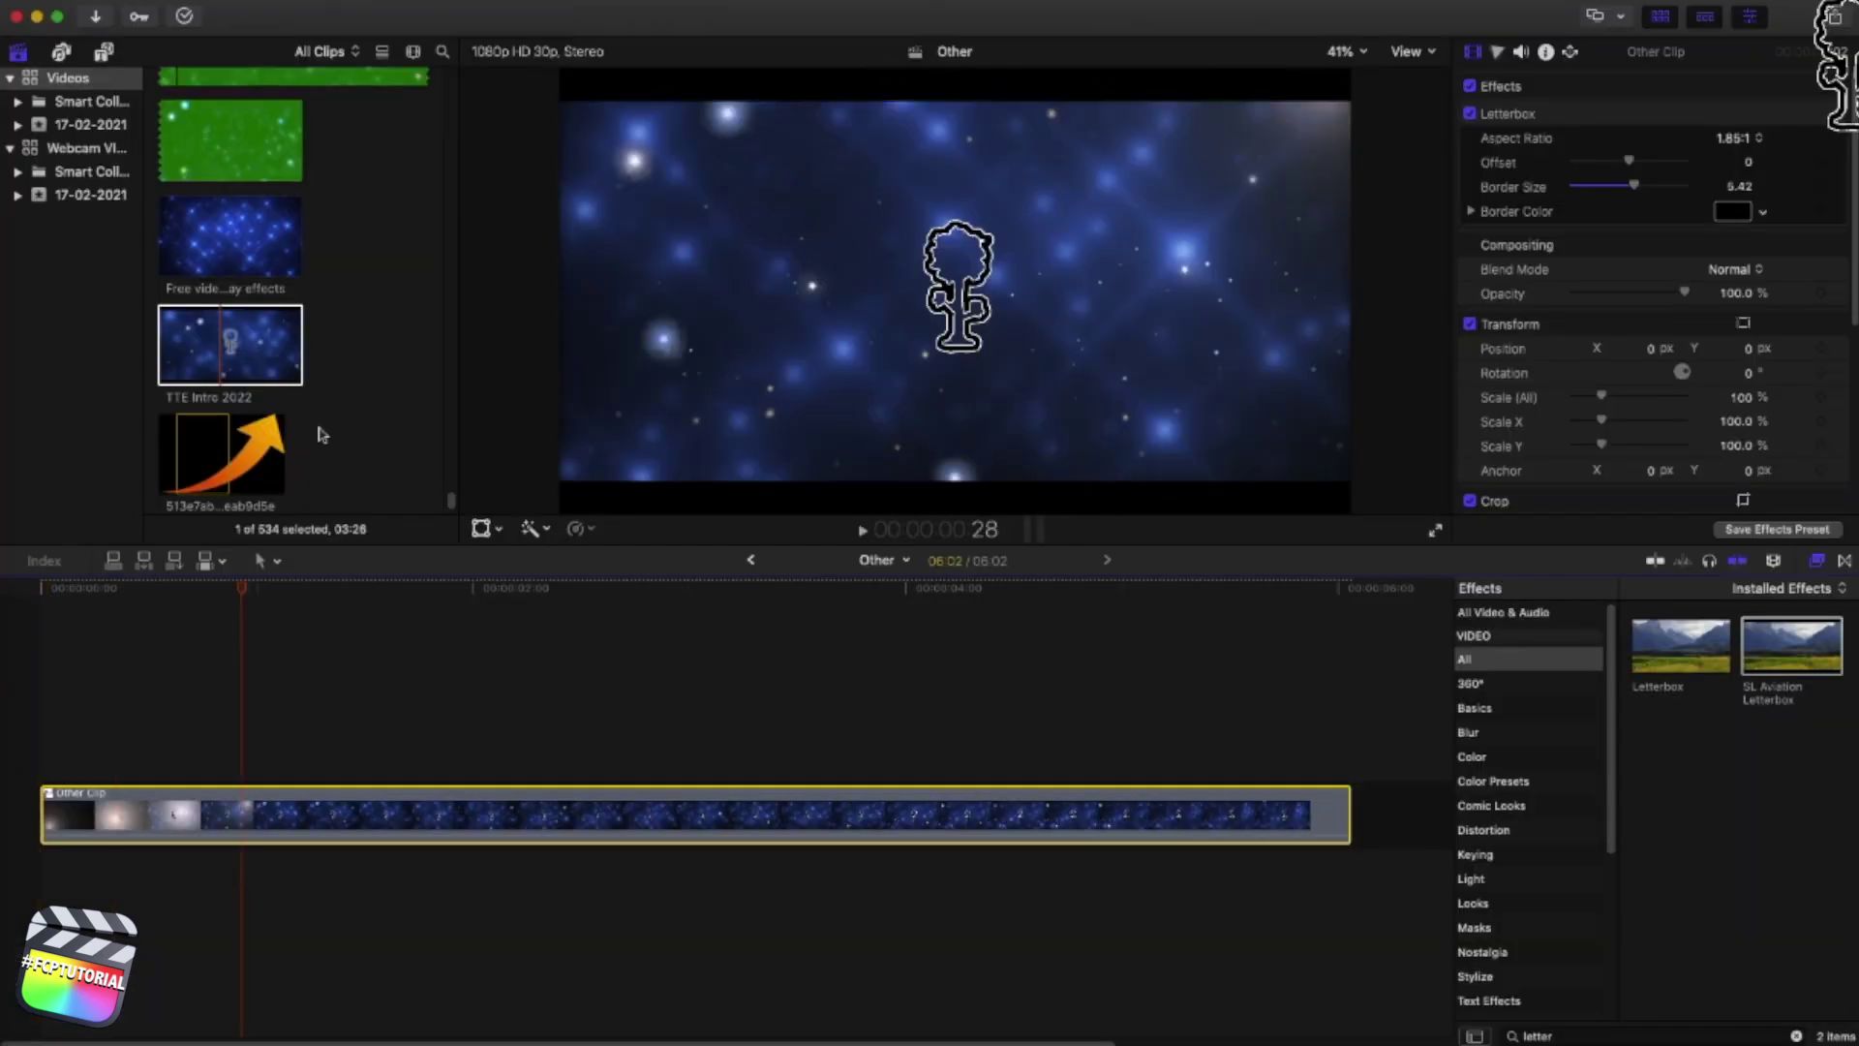
# Render the selected compound clip and pause the rendering in the background tasks
pyautogui.click(542, 1)
pyautogui.write('render')
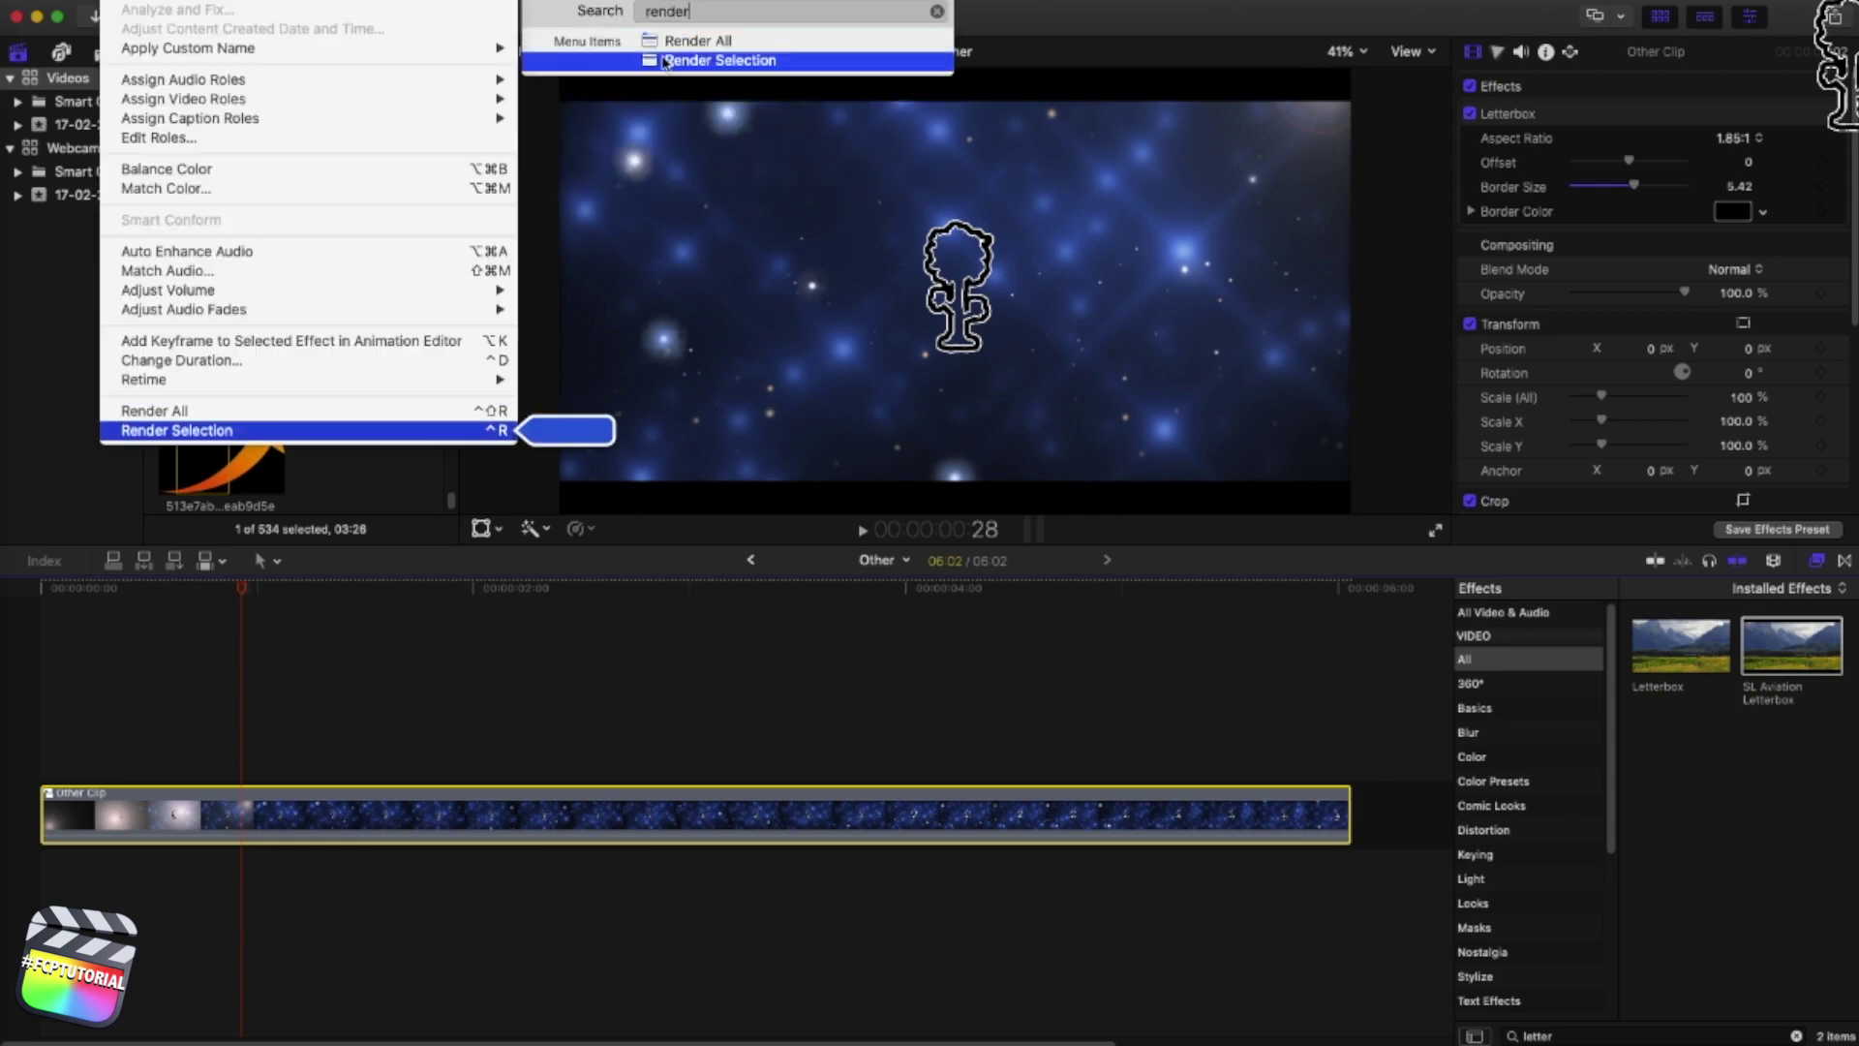
pyautogui.click(663, 59)
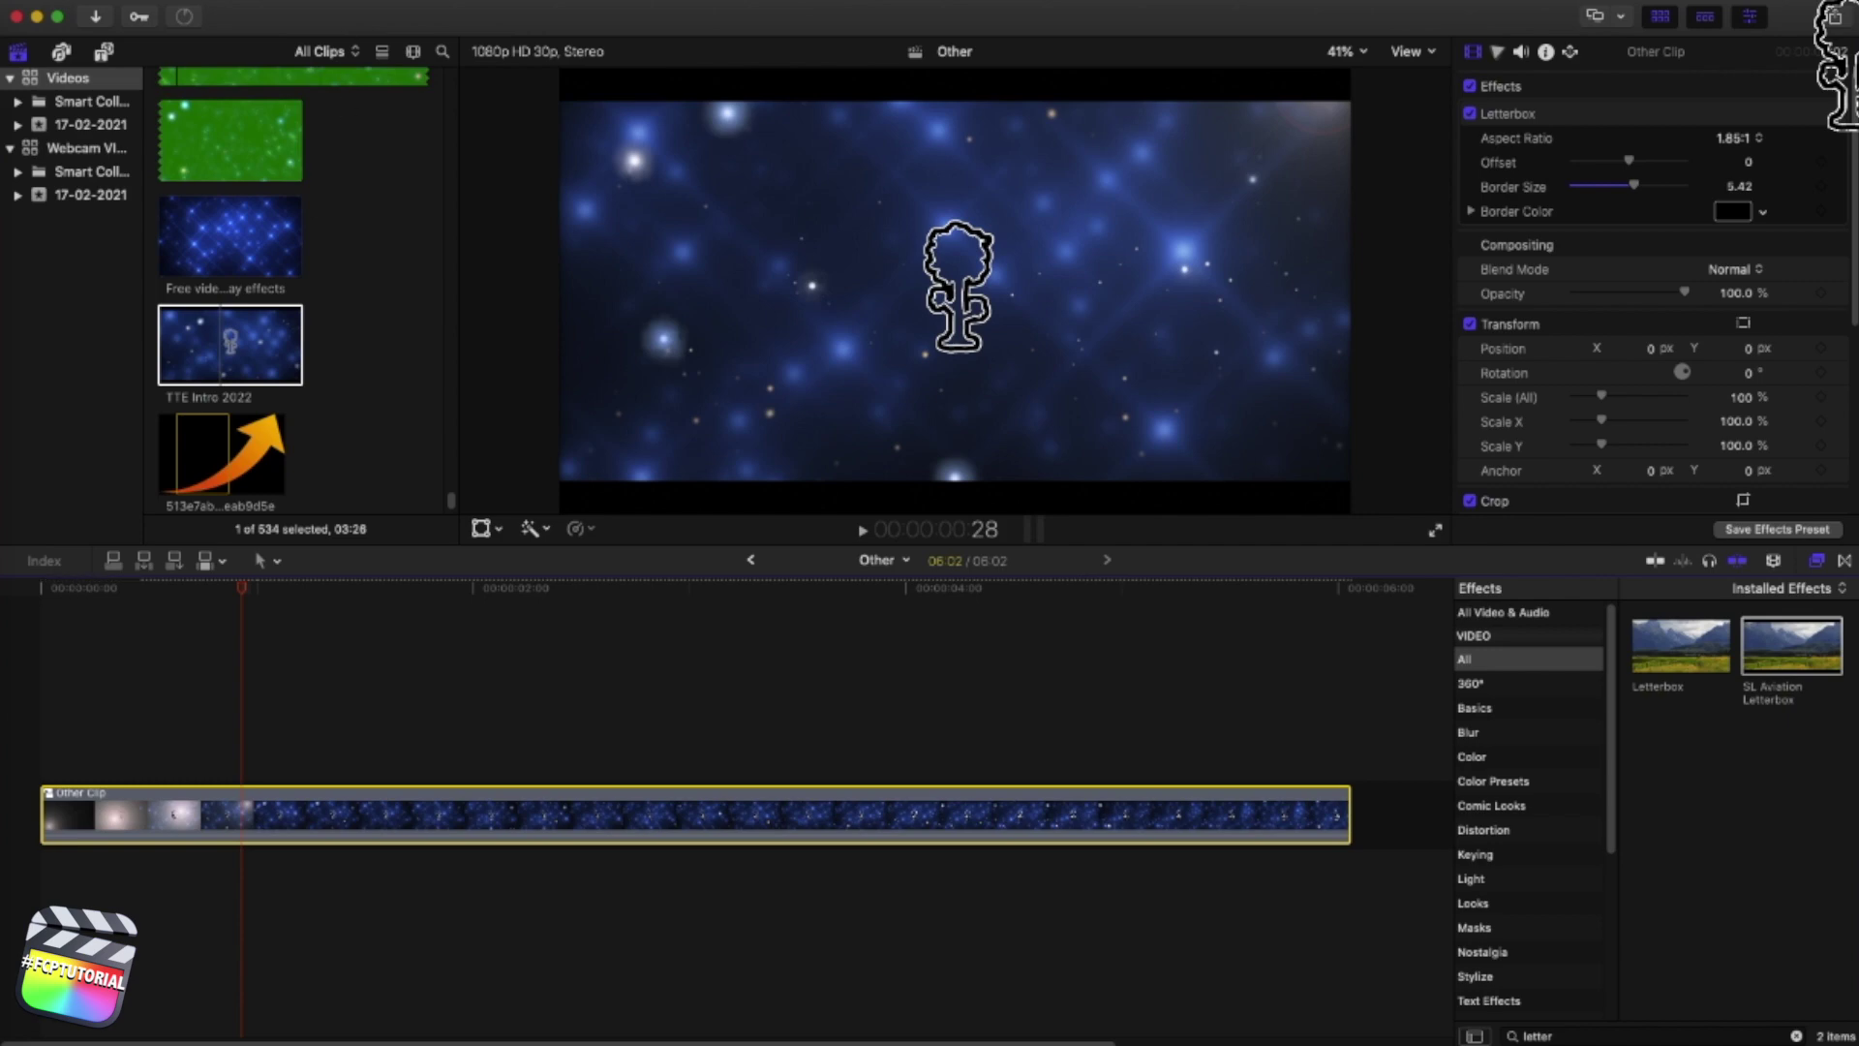
pyautogui.click(186, 17)
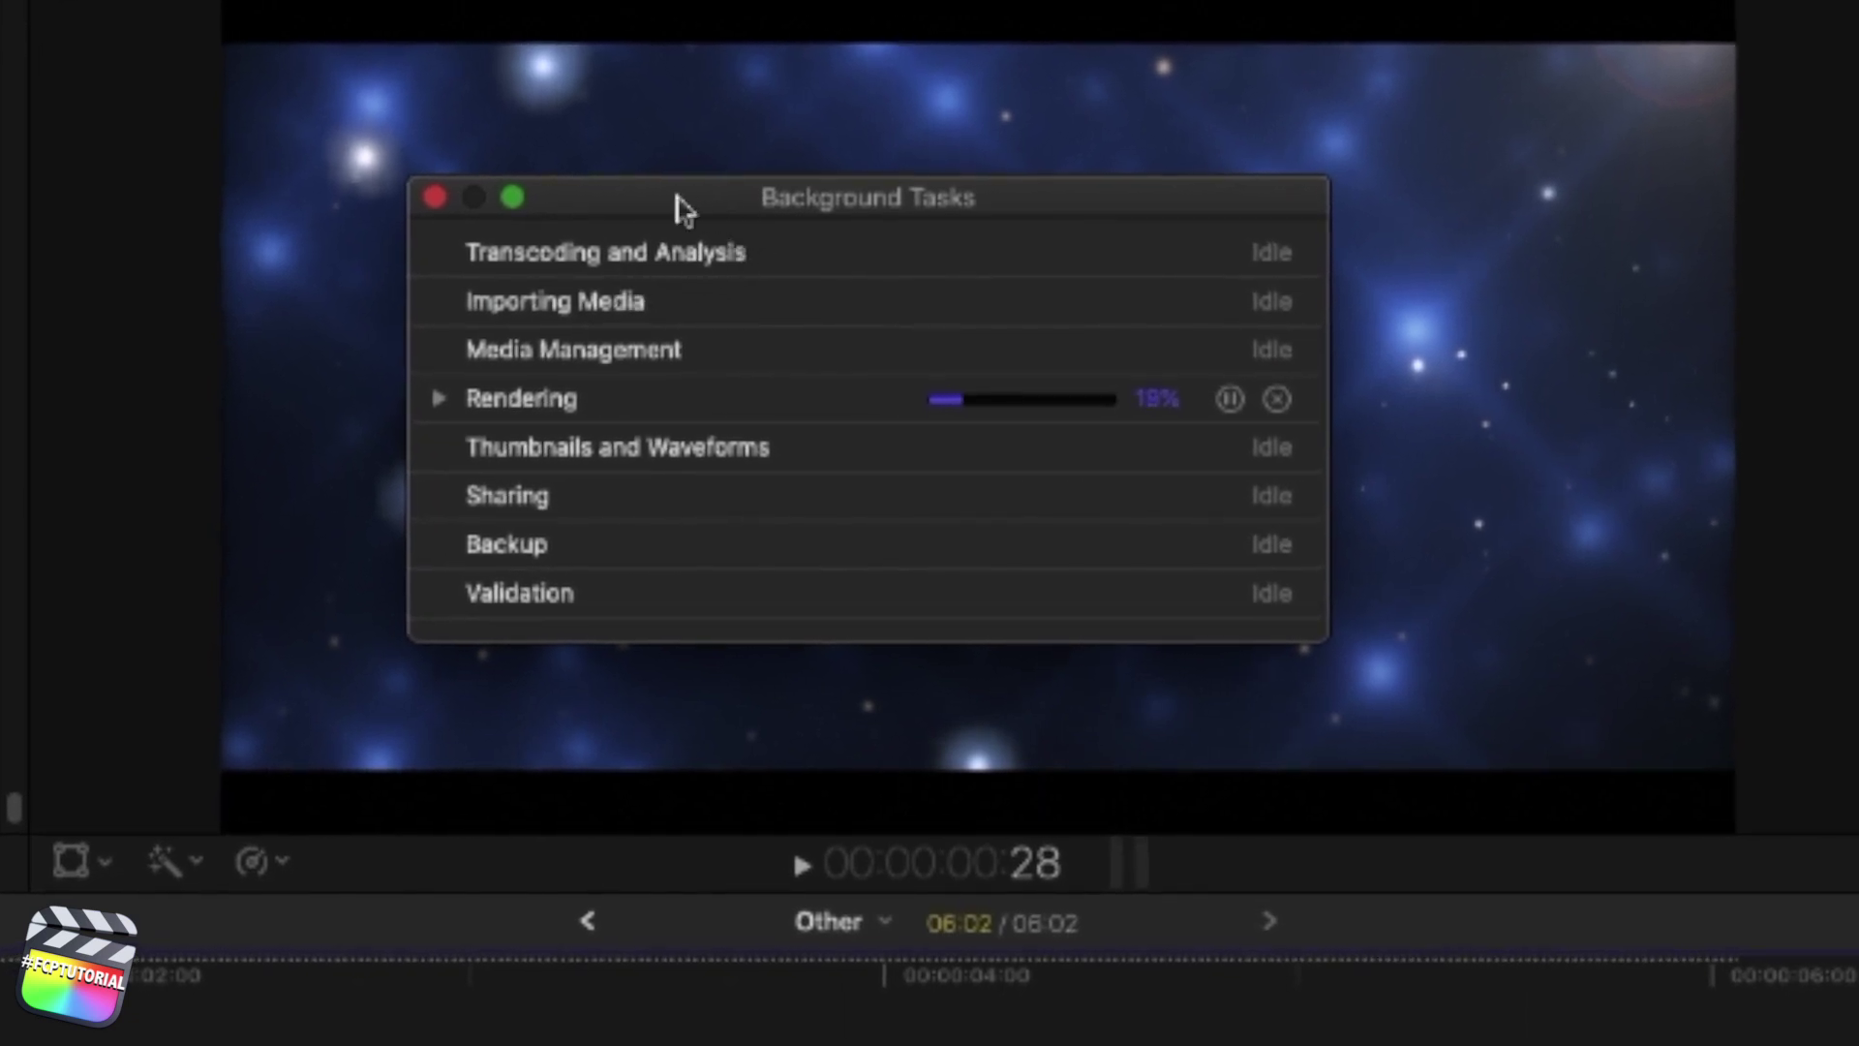
pyautogui.click(1230, 399)
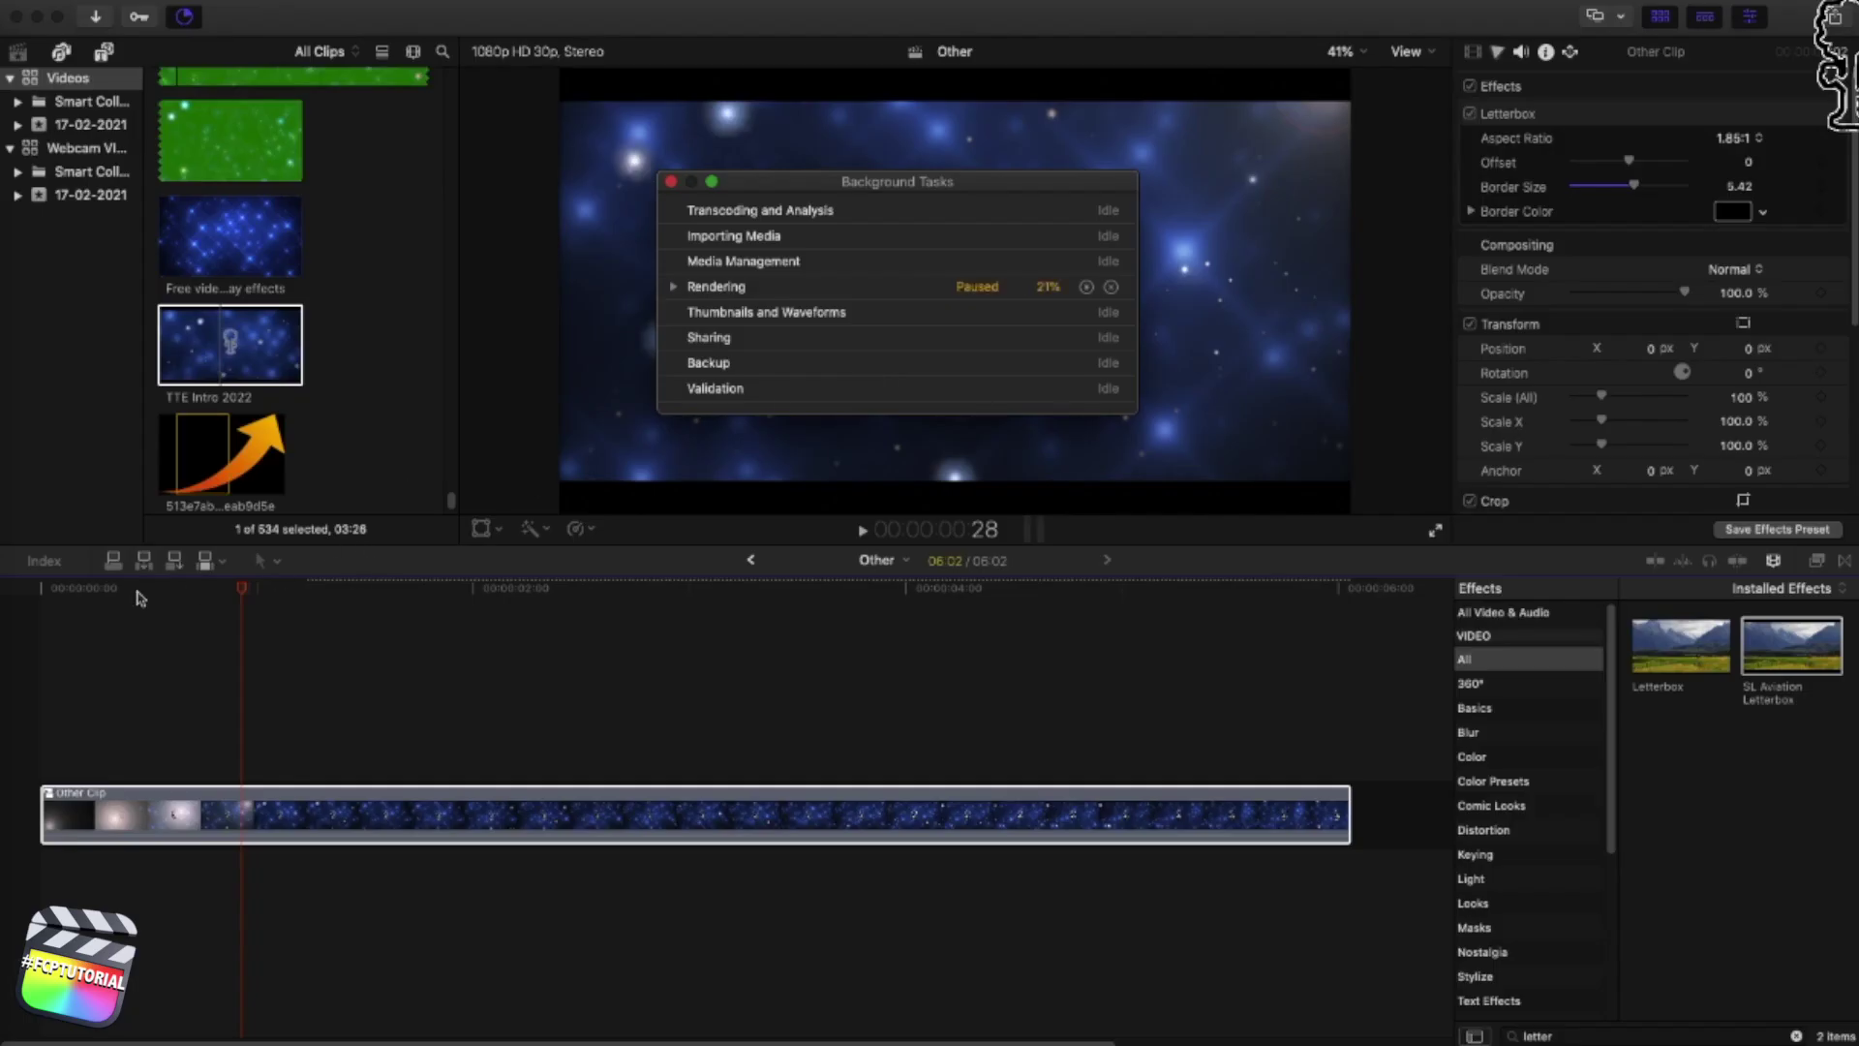
# Play the letterboxed intro from the start and check it up to about 5:17
pyautogui.moveTo(138, 592); pyautogui.dragTo(29, 593)
pyautogui.moveTo(871, 184); pyautogui.dragTo(1153, 218)
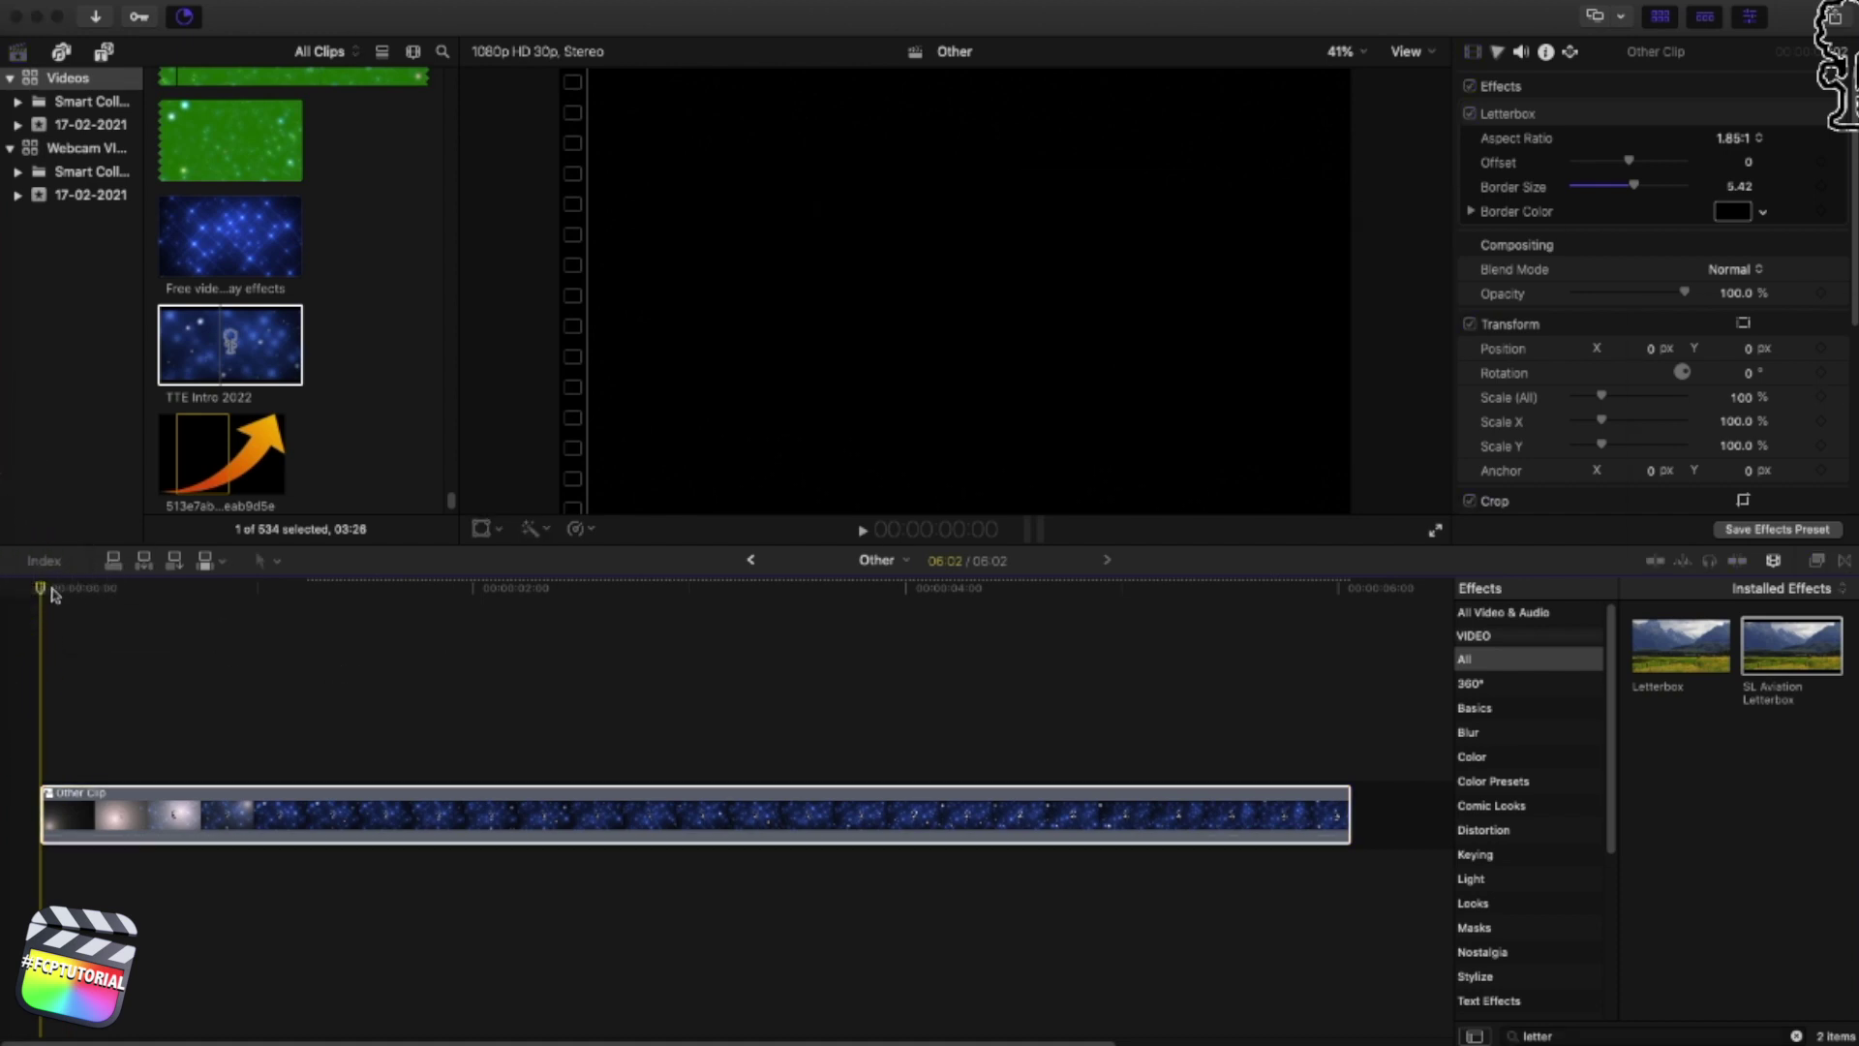
pyautogui.click(49, 592)
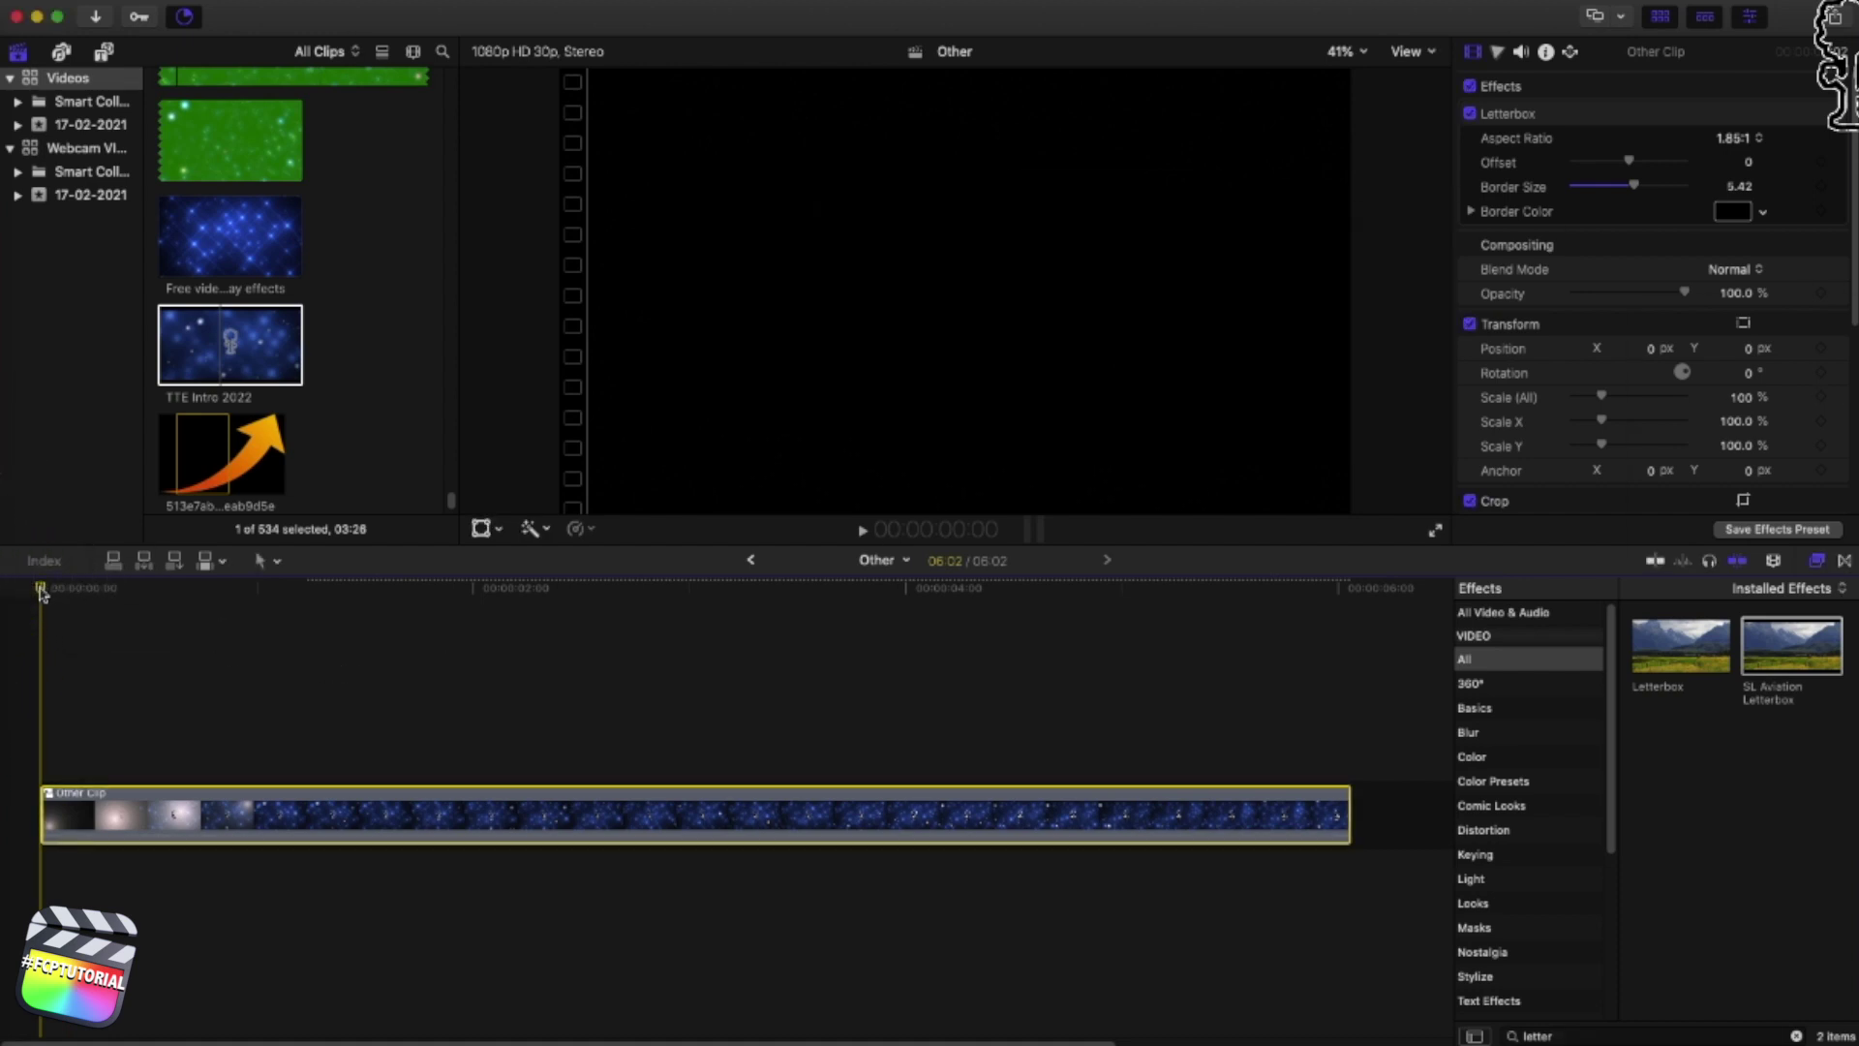
pyautogui.press('space')
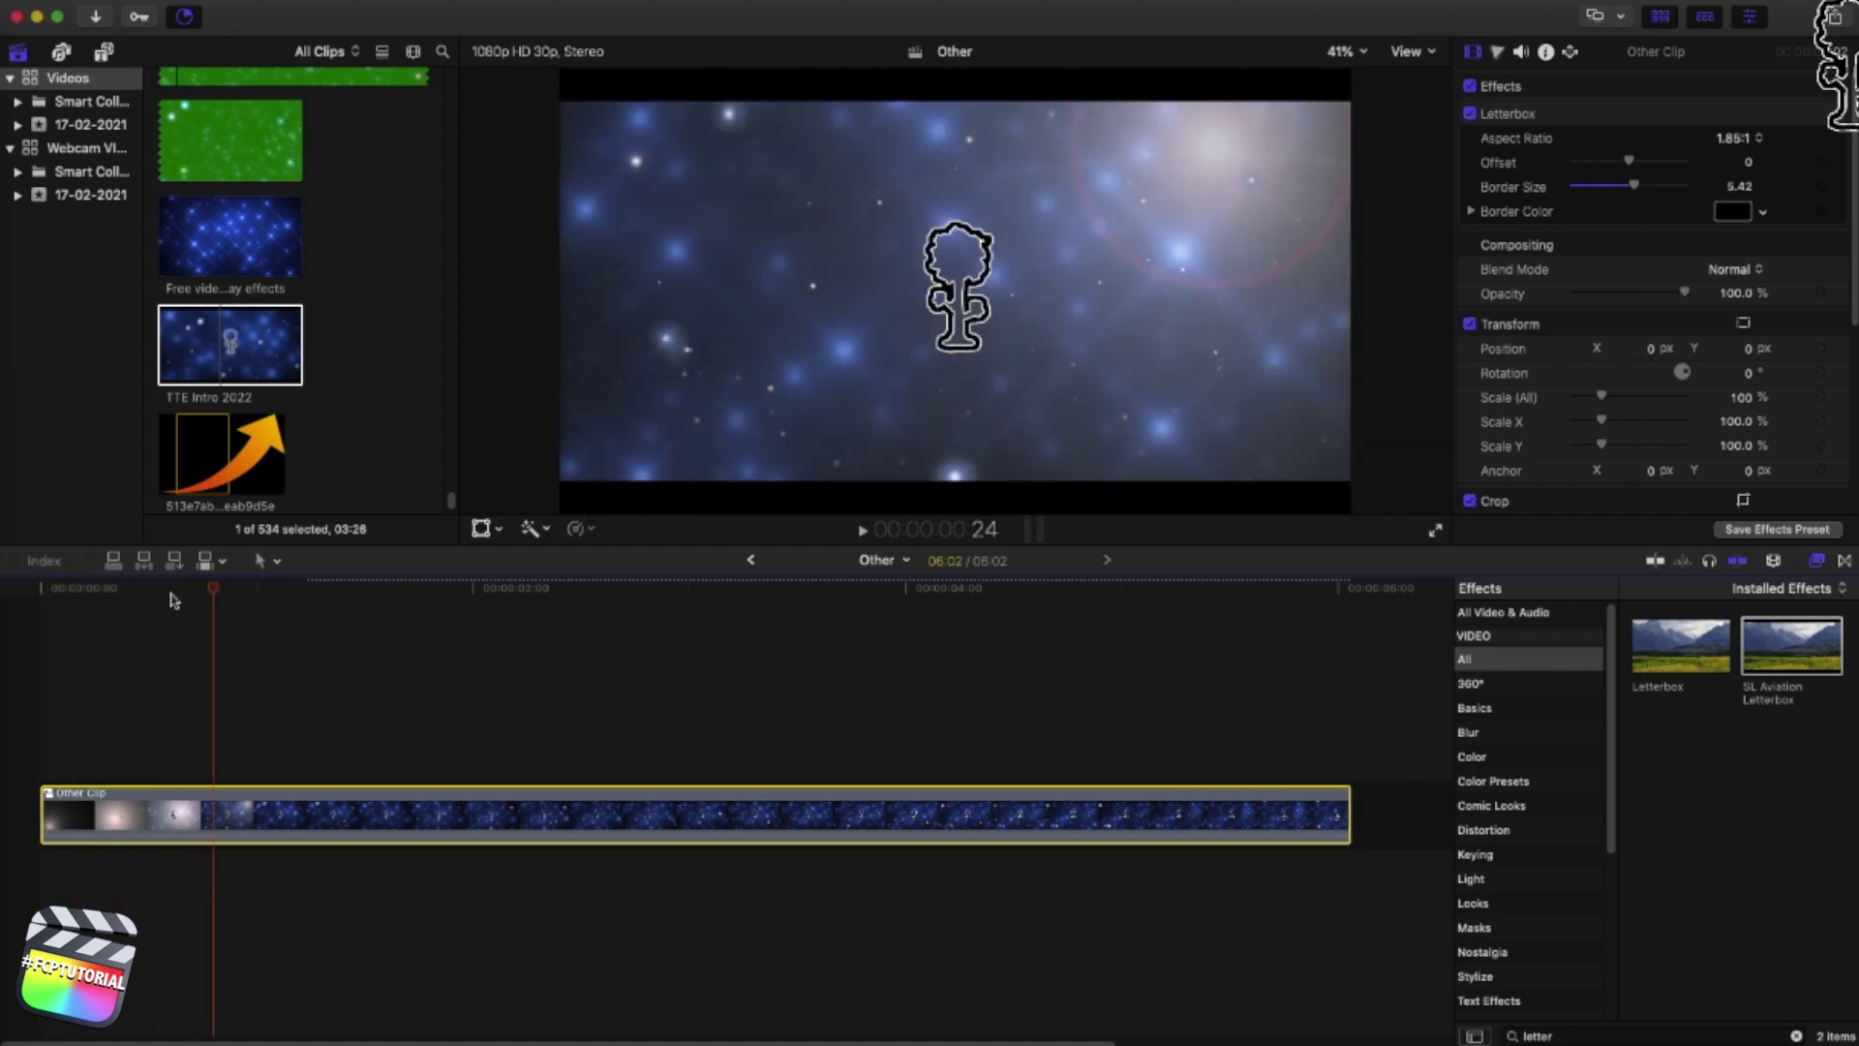
pyautogui.moveTo(214, 591); pyautogui.dragTo(1249, 715)
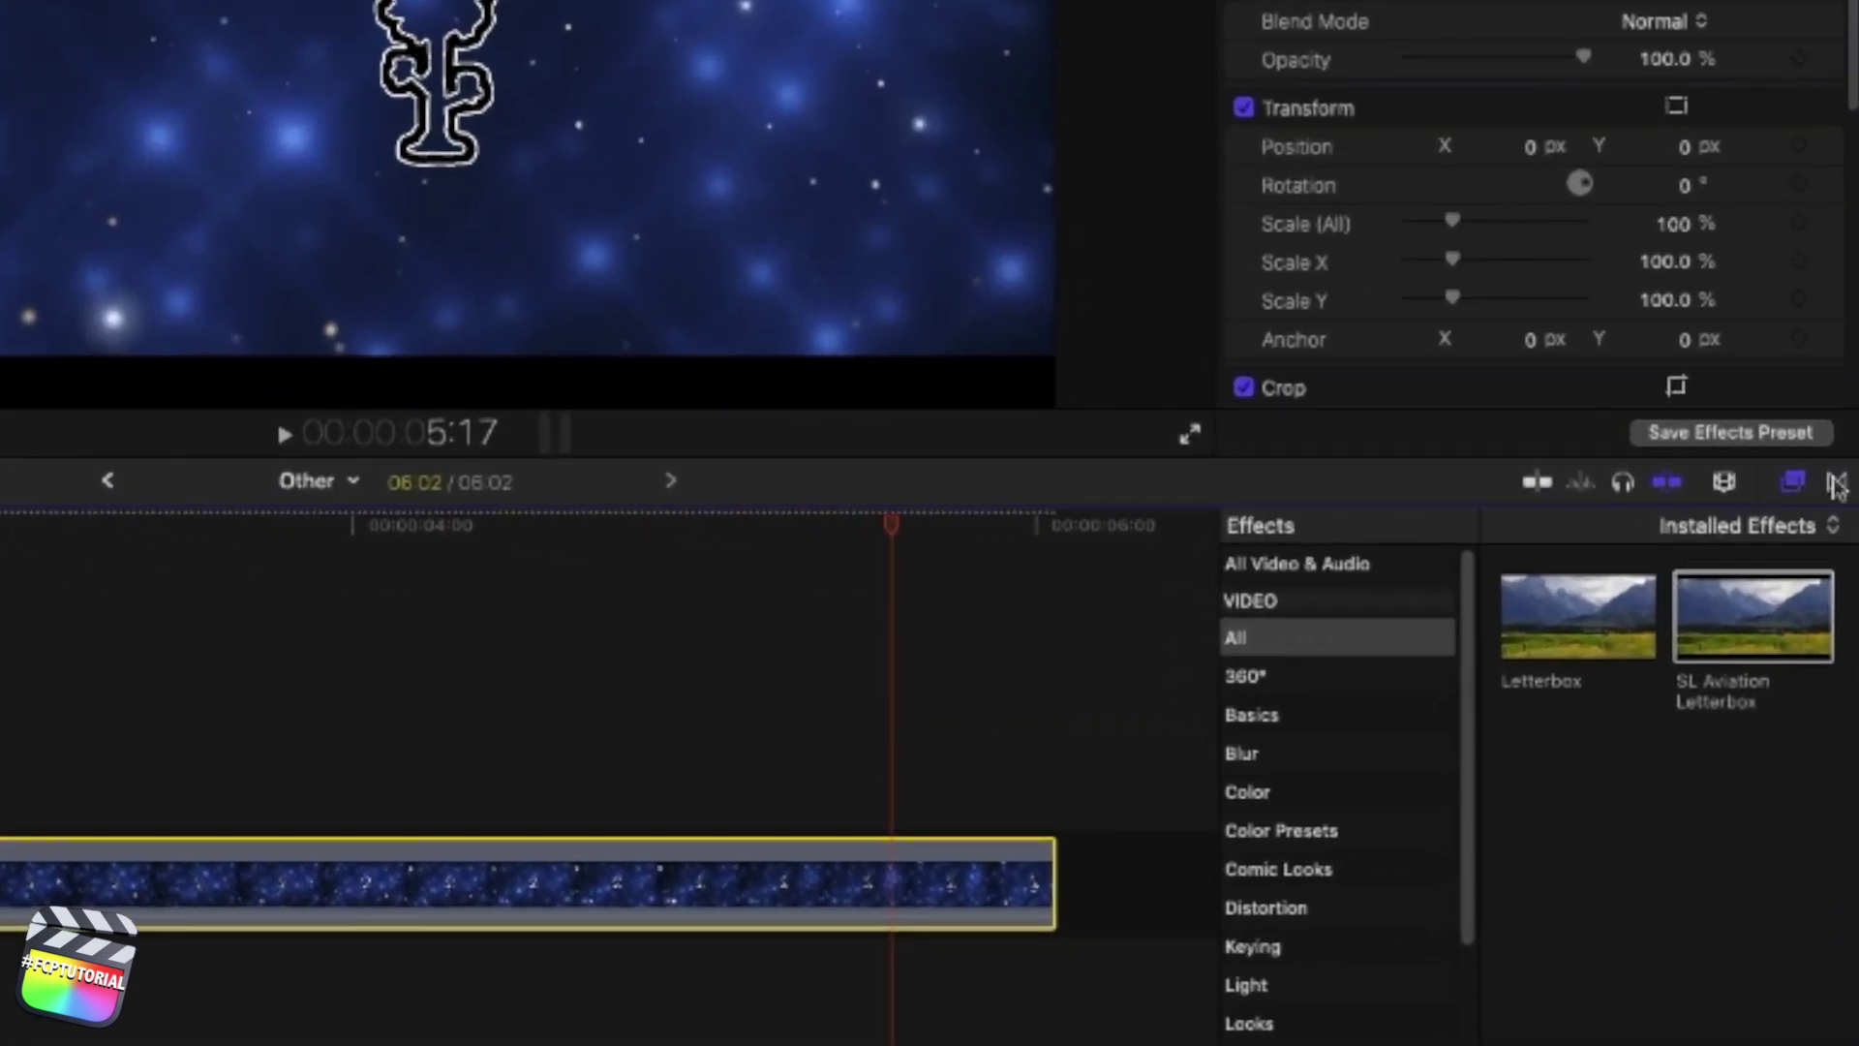
# Add a Fade To Color dissolve to the end of the compound clip and shorten it so it starts at 5:13
pyautogui.click(1837, 488)
pyautogui.click(1334, 683)
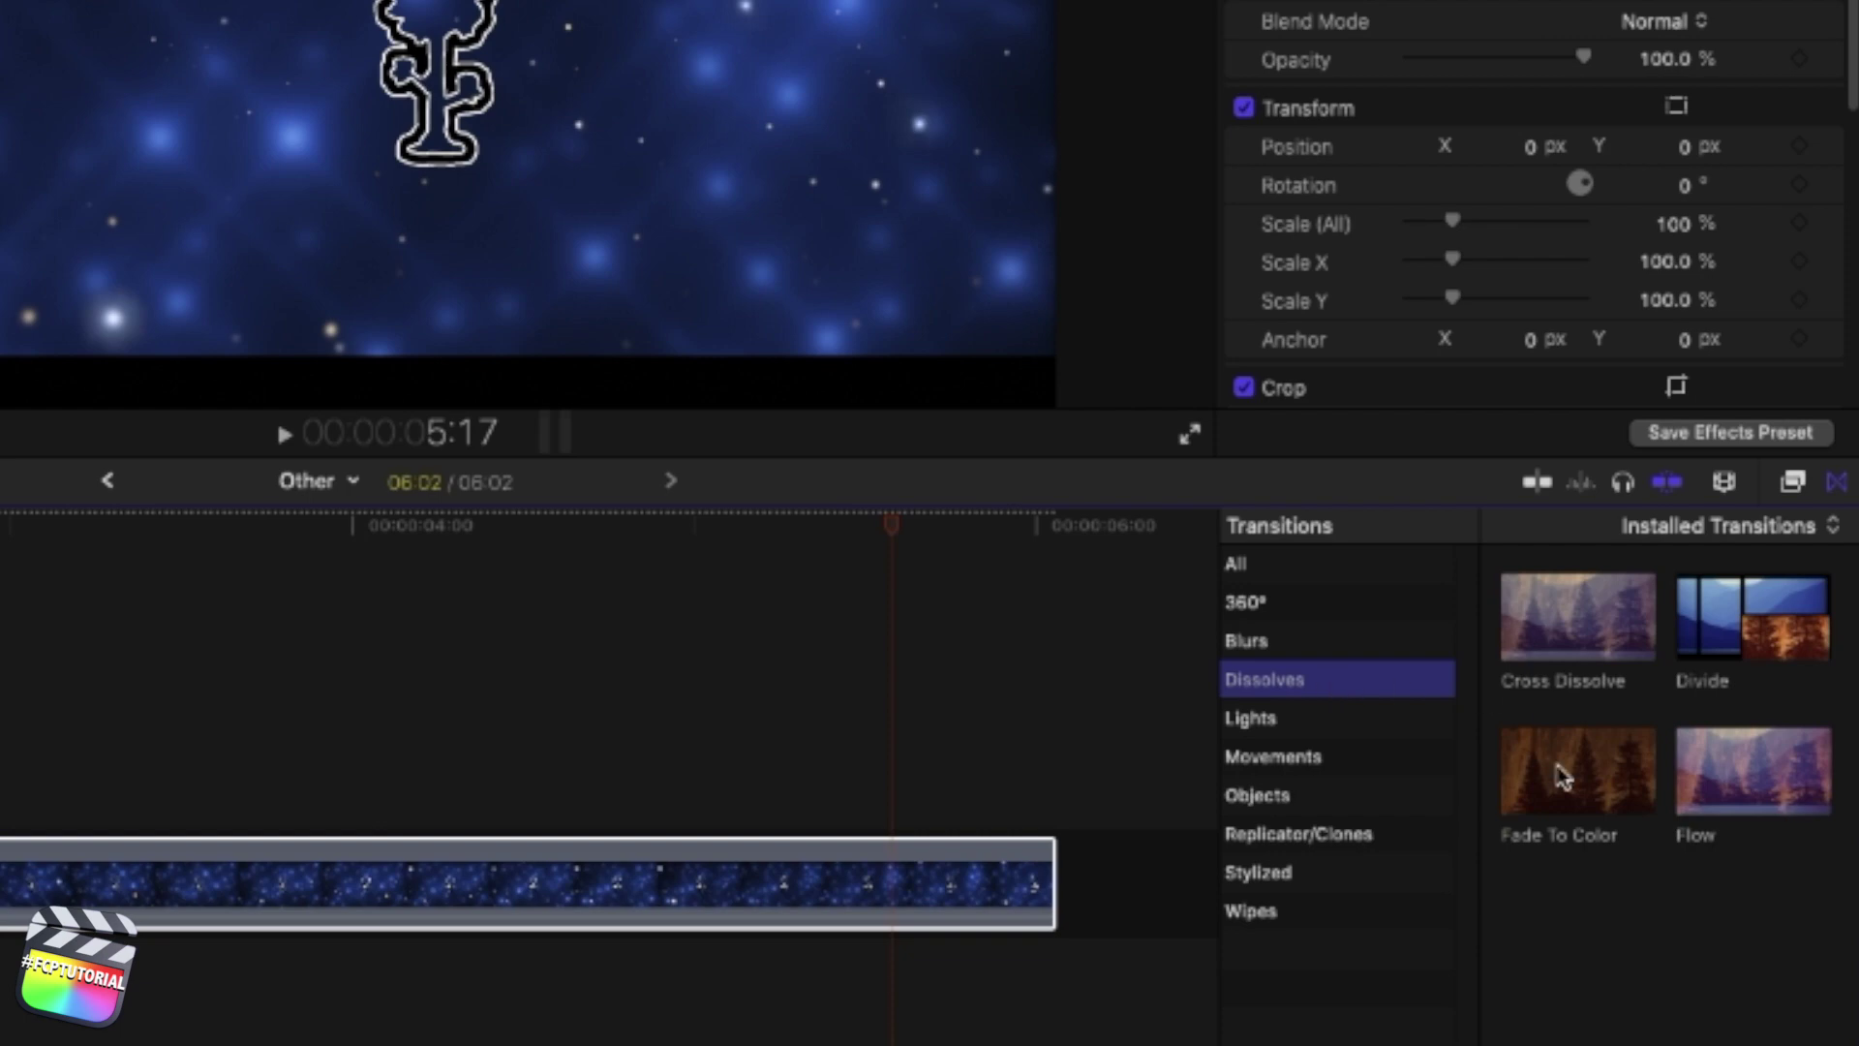
pyautogui.moveTo(1562, 778); pyautogui.dragTo(1013, 888)
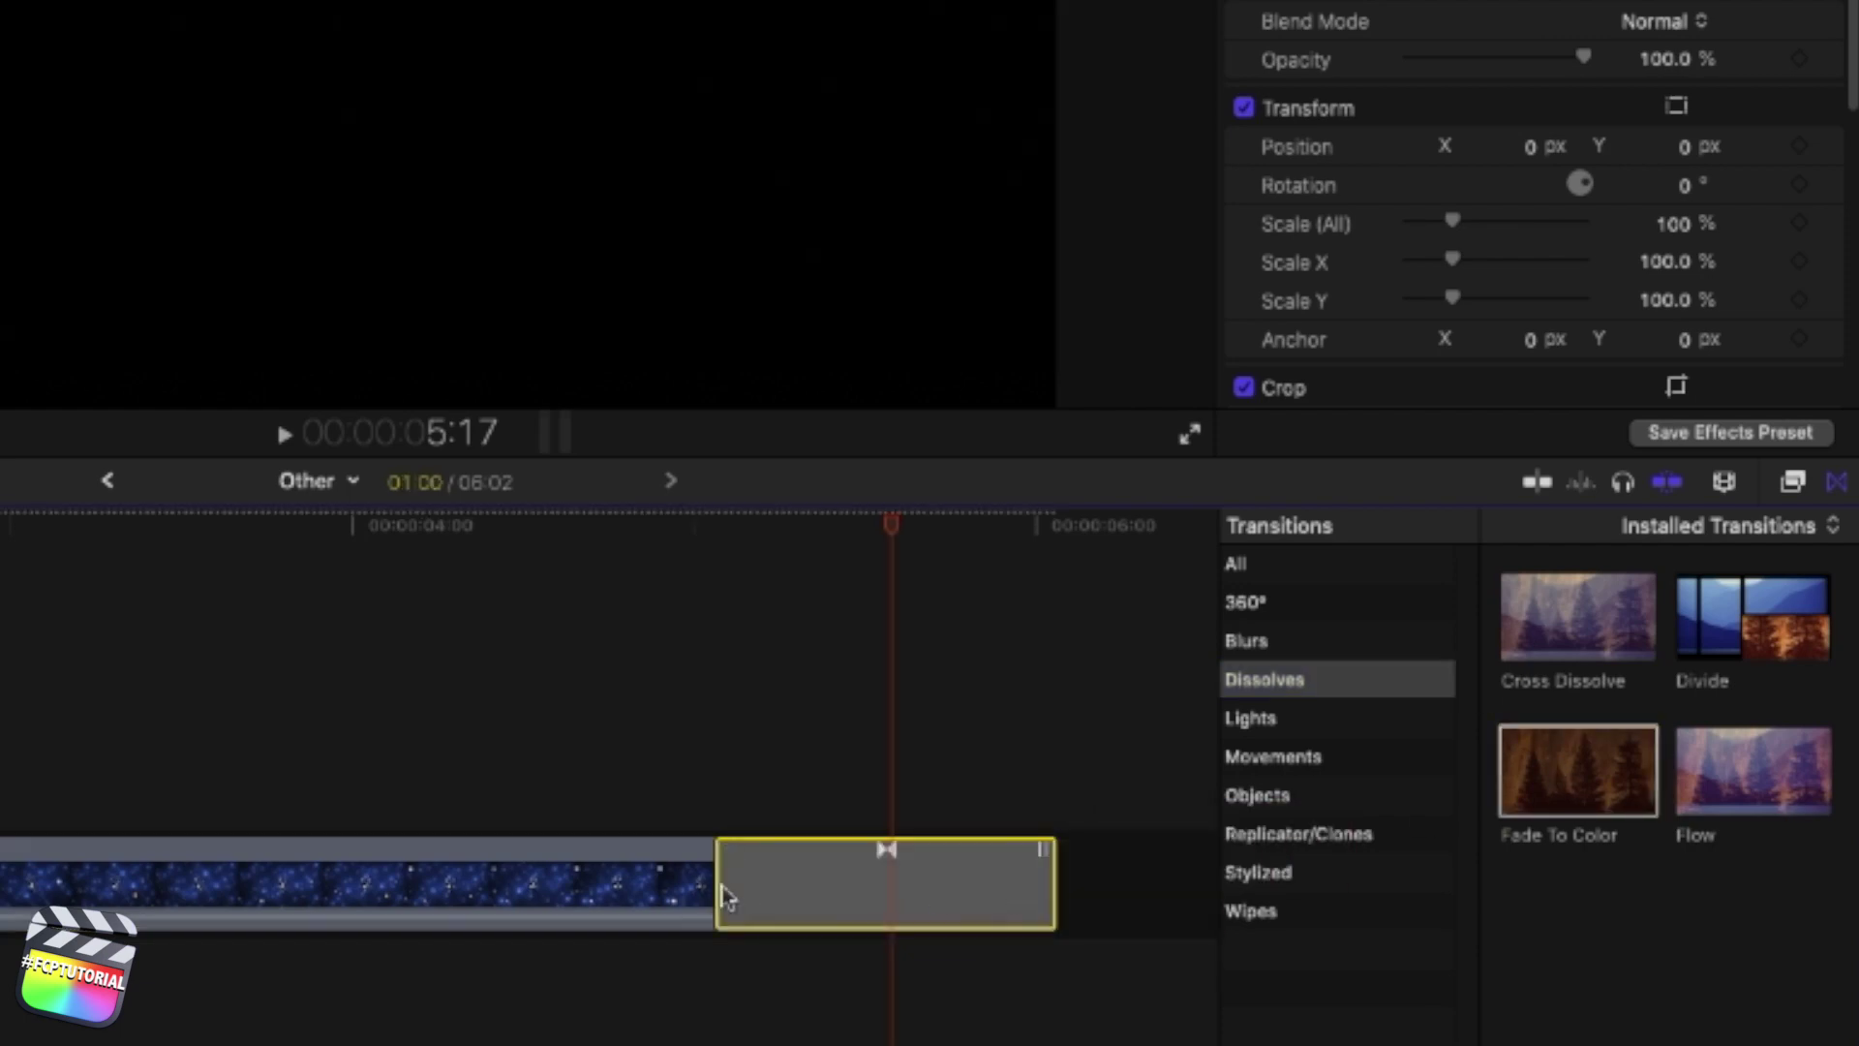
pyautogui.moveTo(725, 896); pyautogui.dragTo(841, 883)
pyautogui.click(842, 524)
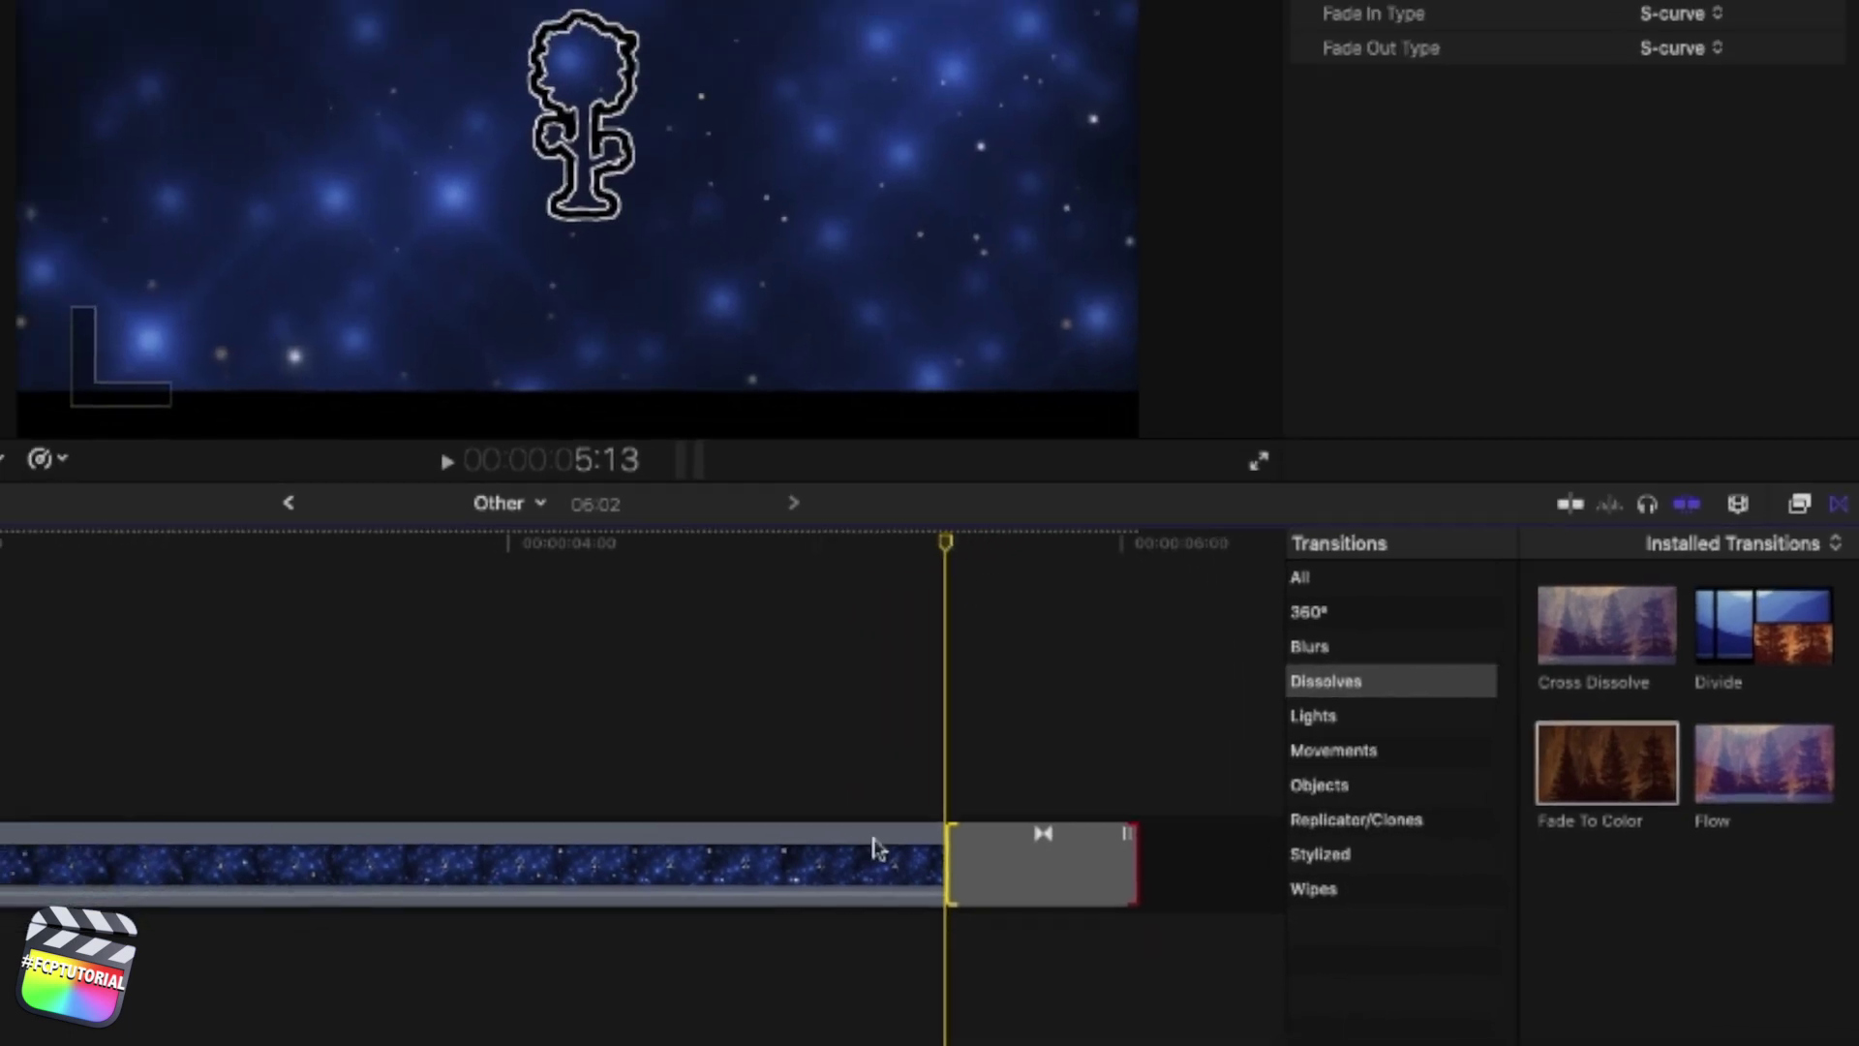
# Split the compound clip at about 5:05, render only the end piece with its fade, and check the rendering progress
pyautogui.press('b')
pyautogui.click(751, 880)
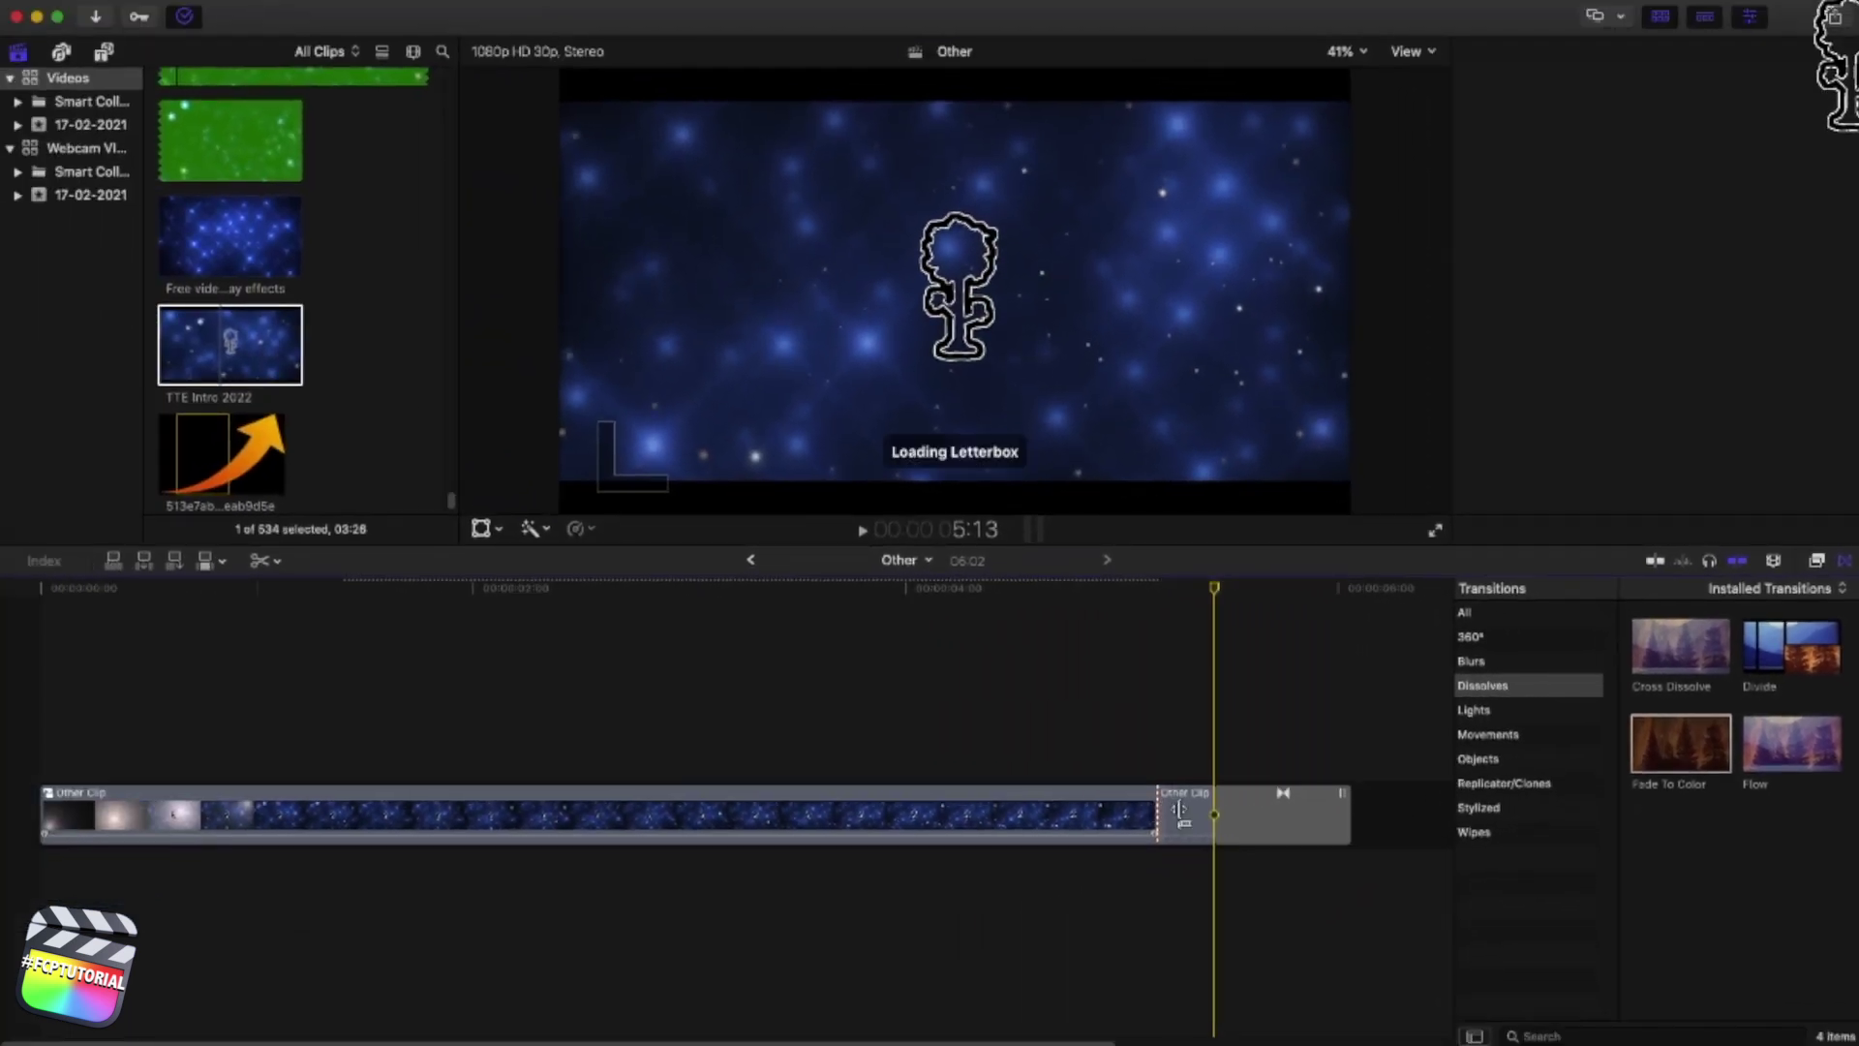
pyautogui.press('a')
pyautogui.click(1181, 811)
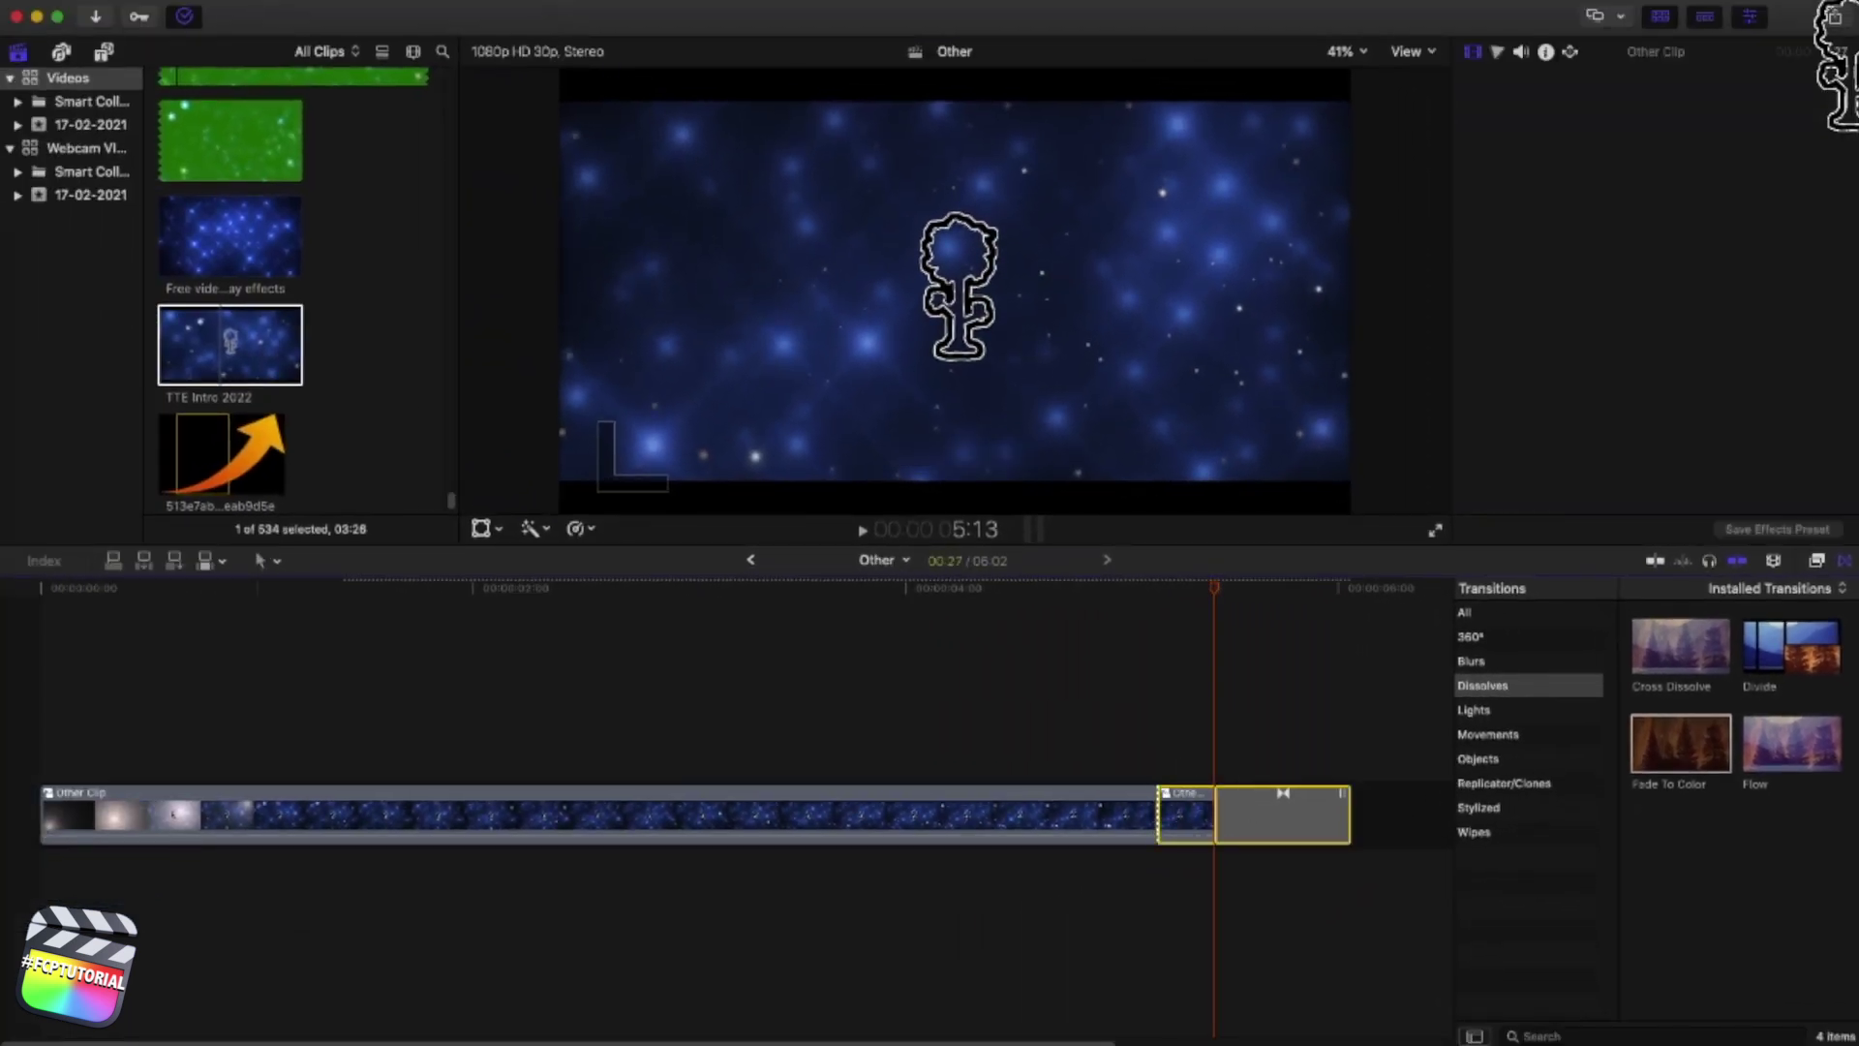
pyautogui.click(538, 3)
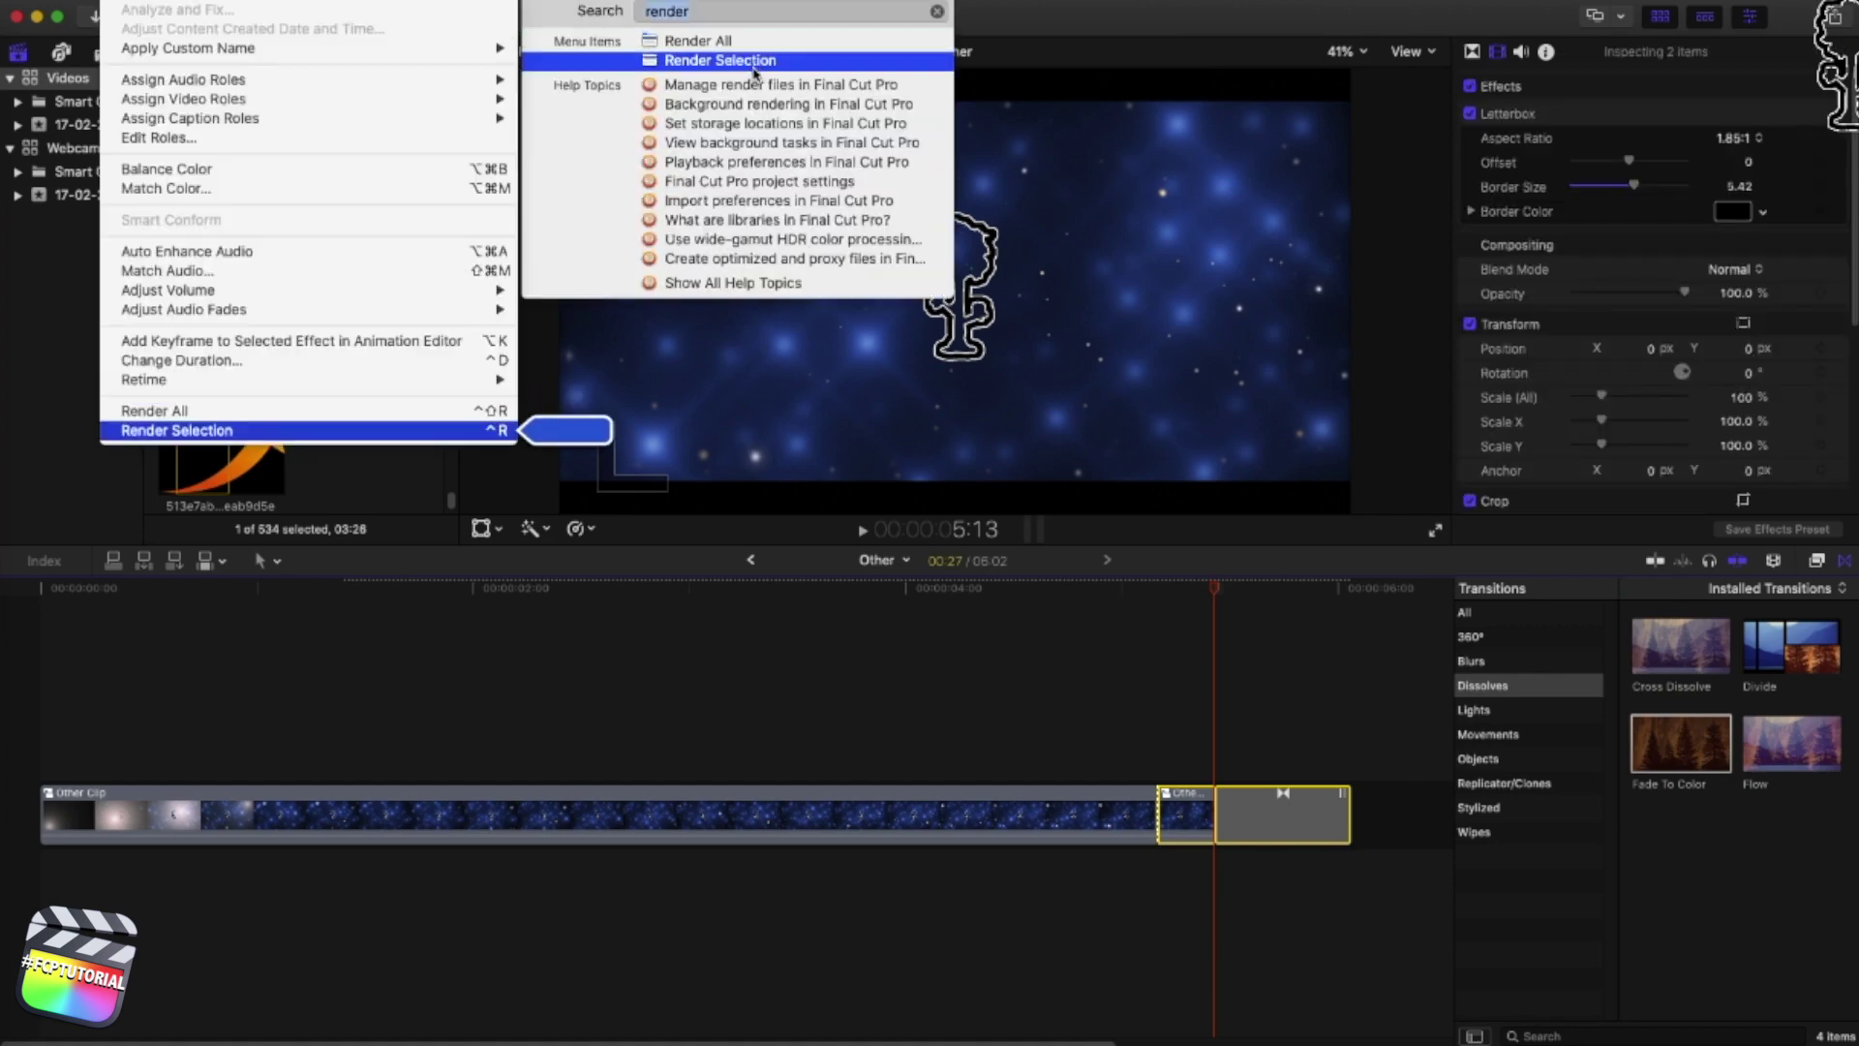
pyautogui.click(753, 66)
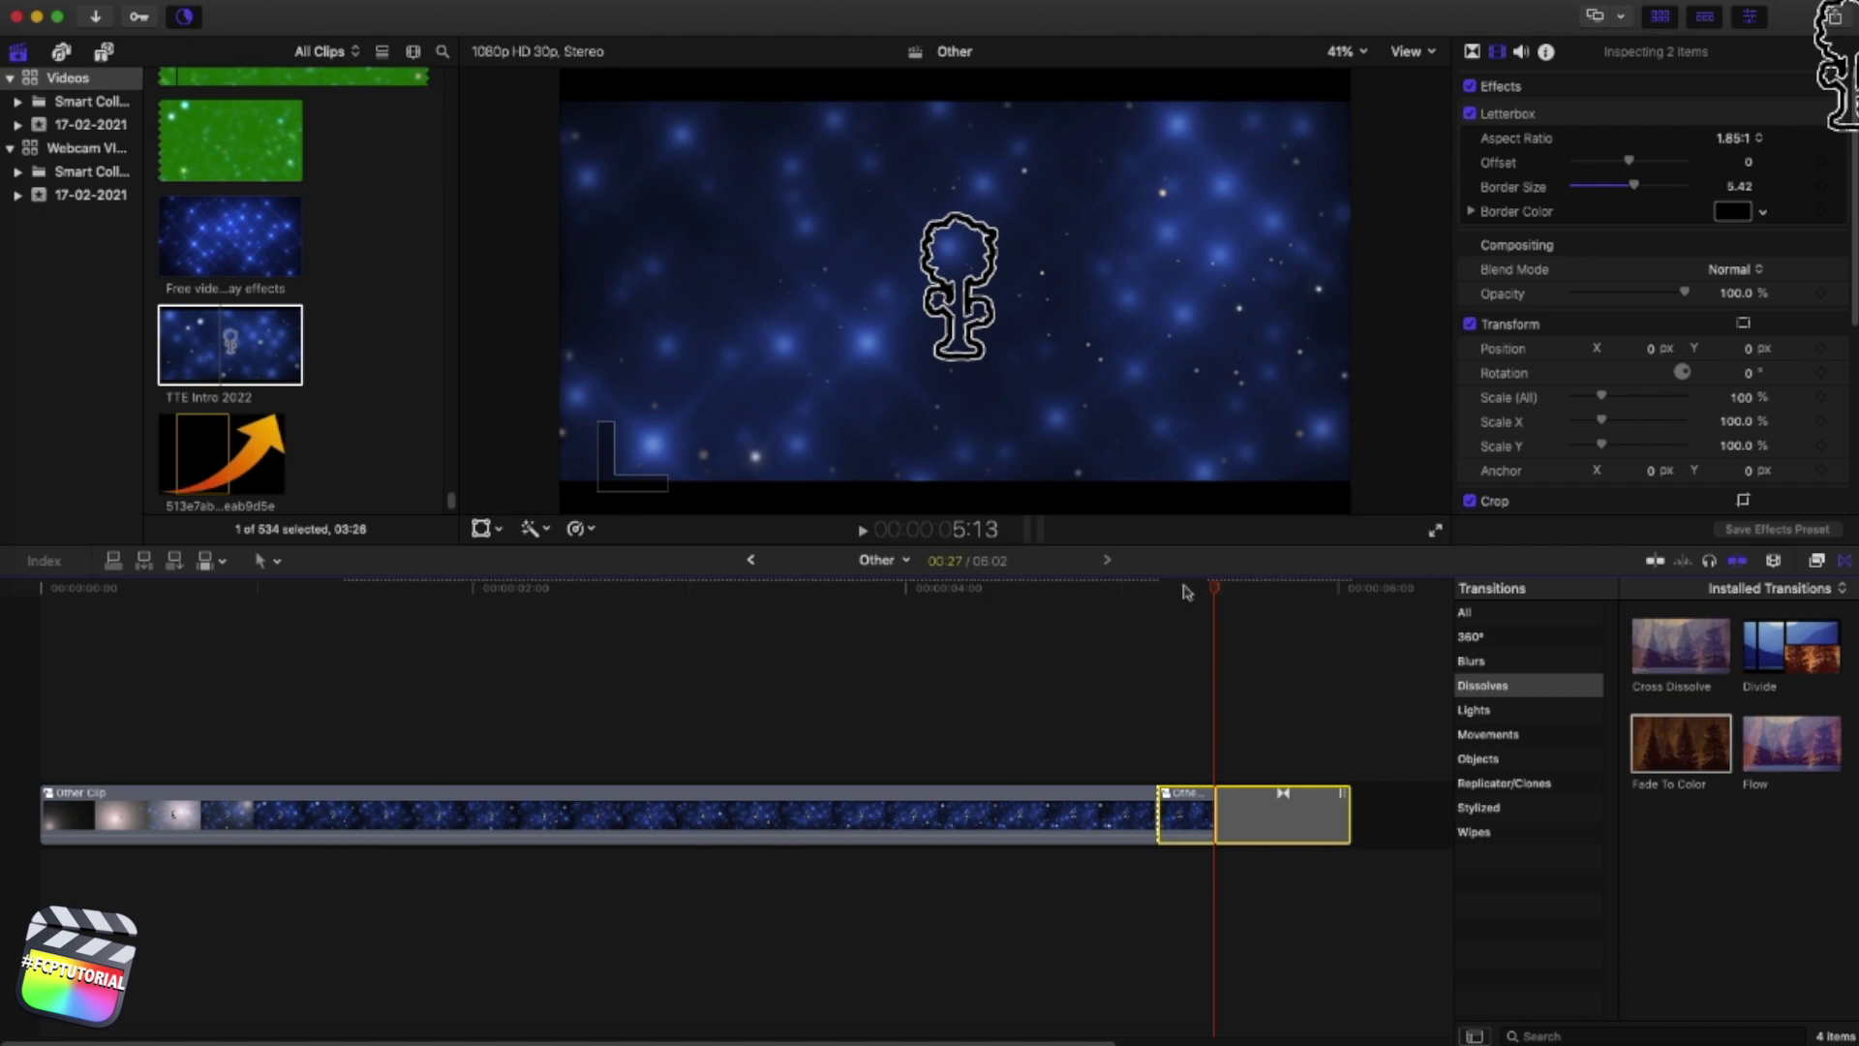
pyautogui.press('super+9')
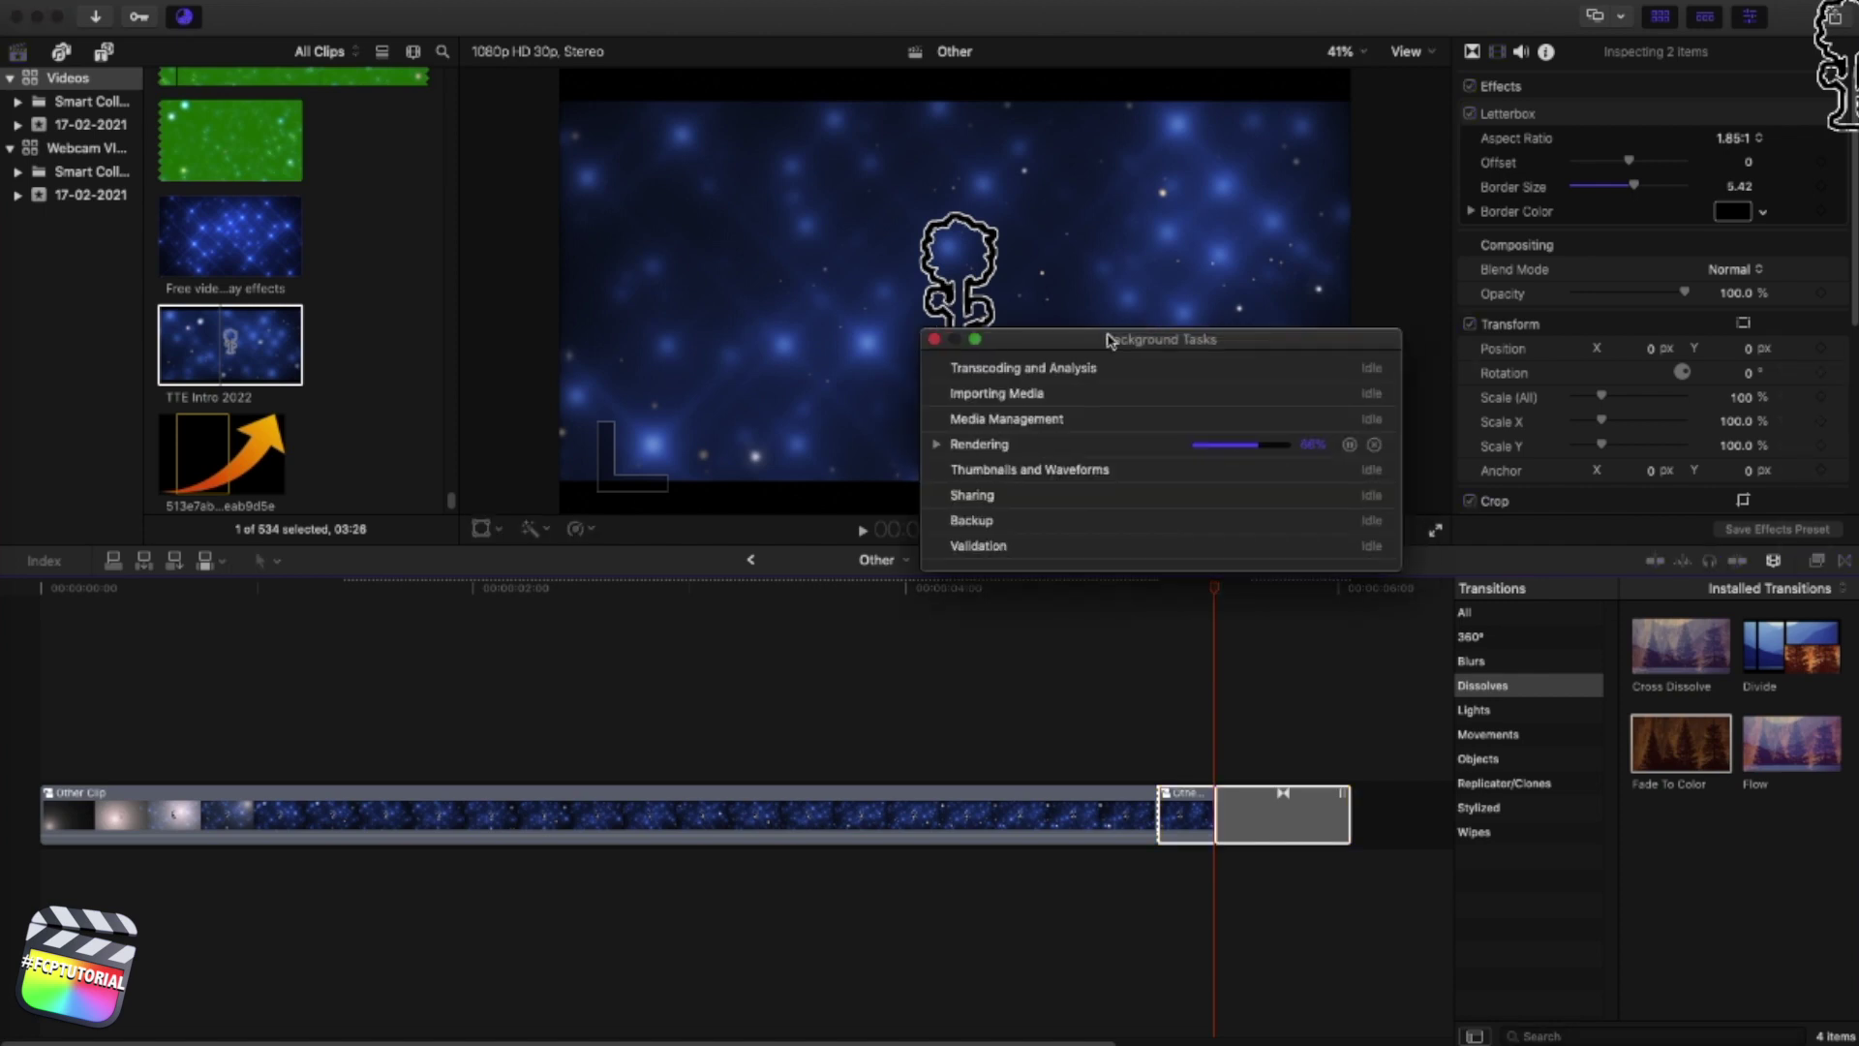
pyautogui.click(935, 340)
# Play the fade-out from about 5:07 and scan back through the intro to about 2:25
pyautogui.click(1176, 592)
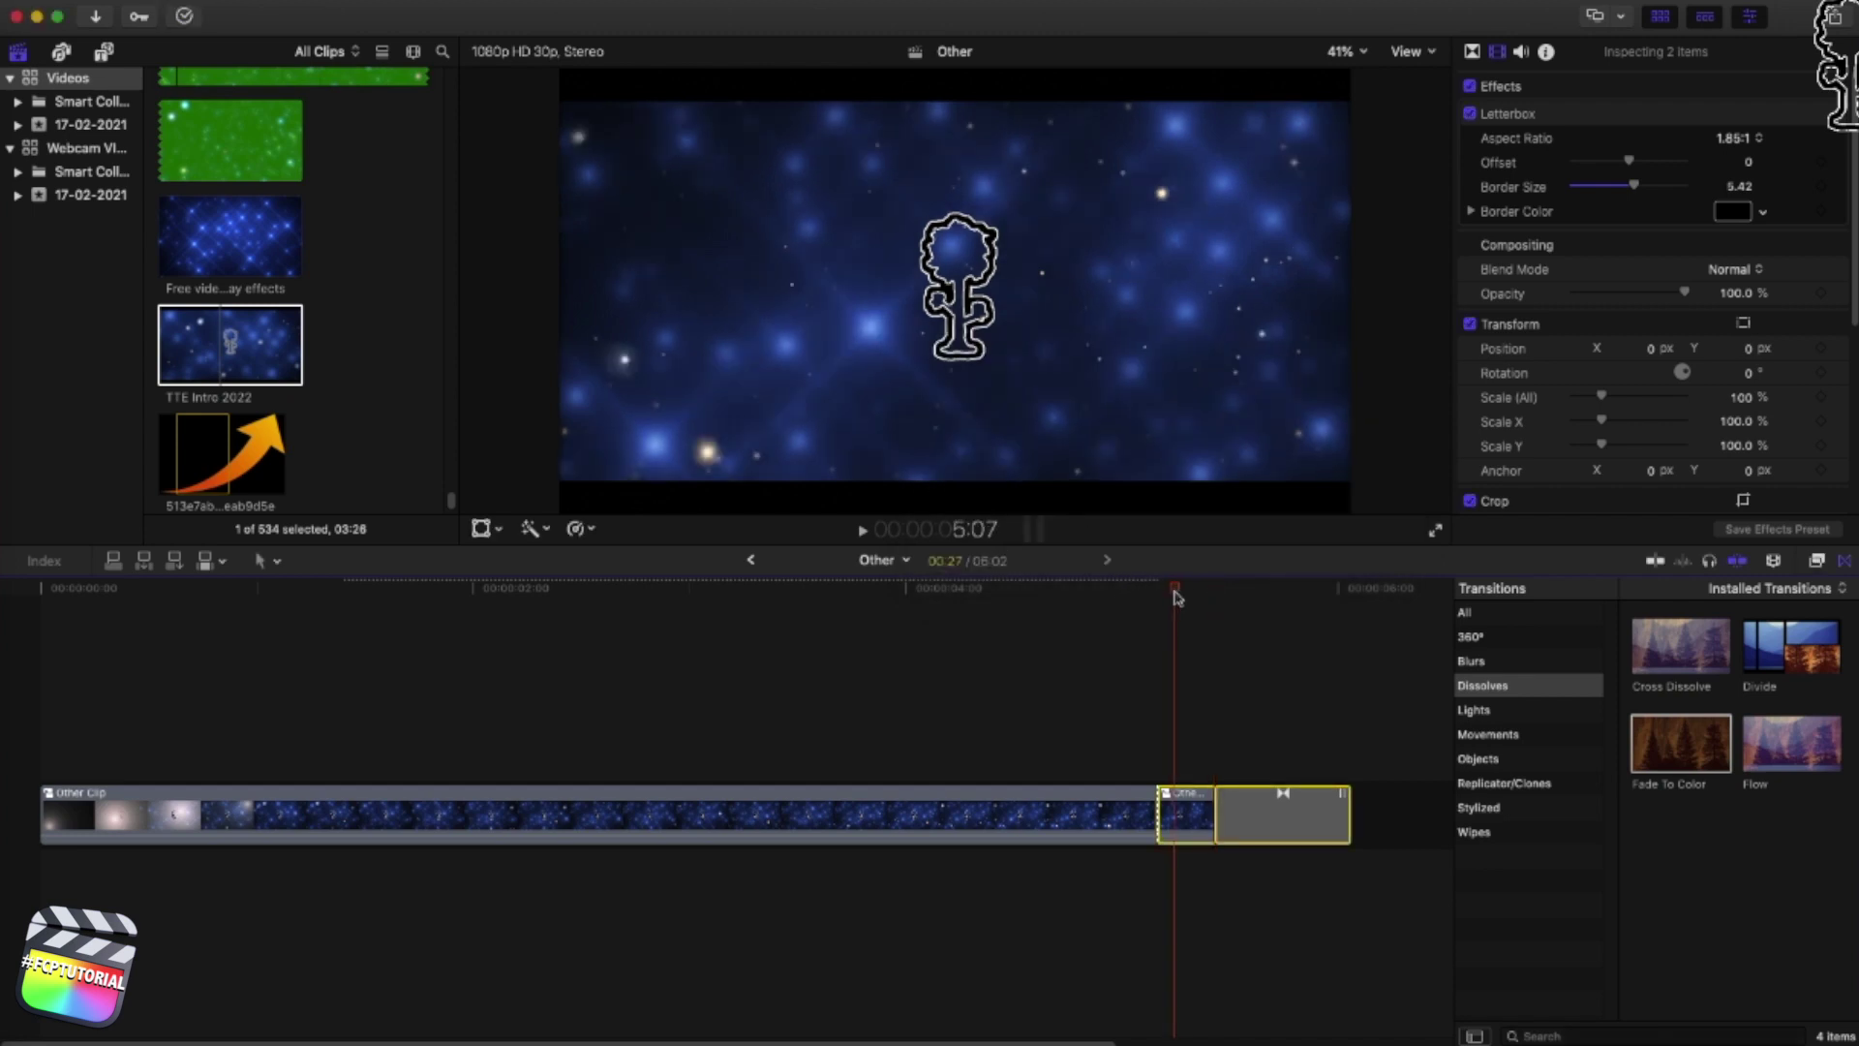
pyautogui.press('space')
pyautogui.click(1131, 593)
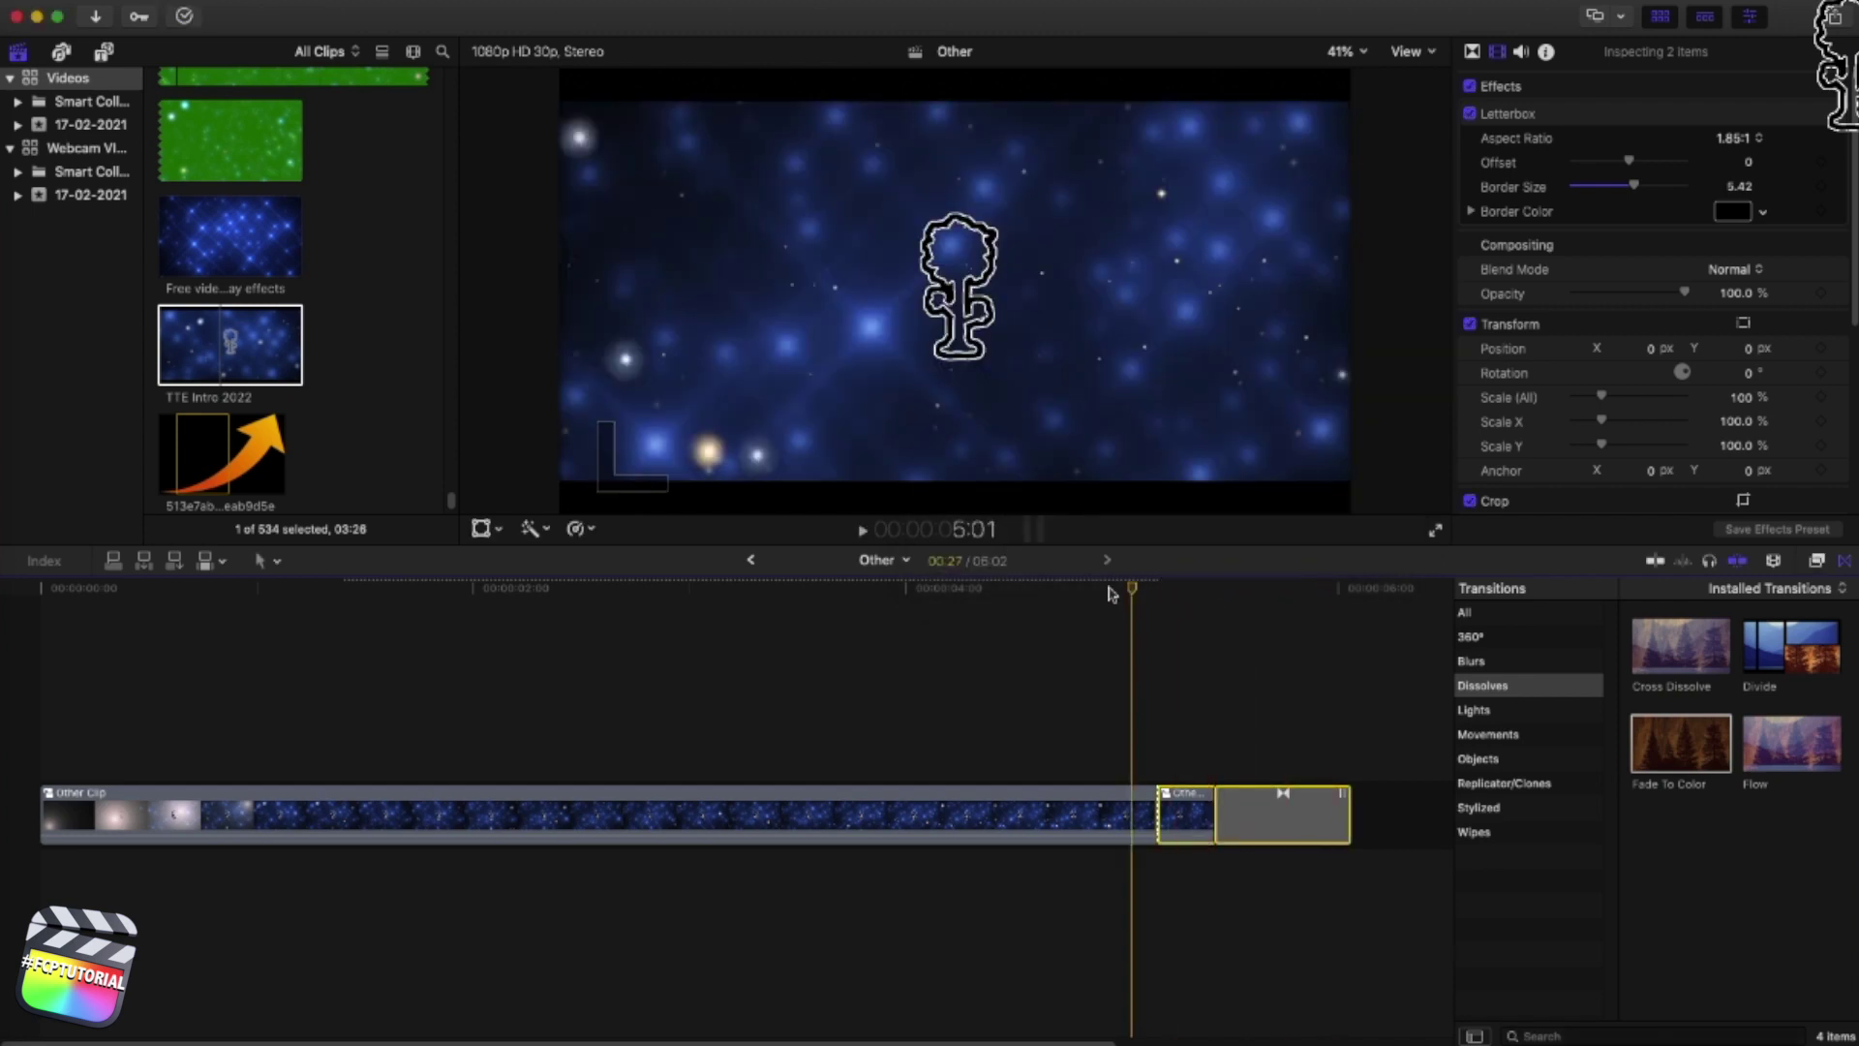
pyautogui.moveTo(854, 594); pyautogui.dragTo(655, 619)
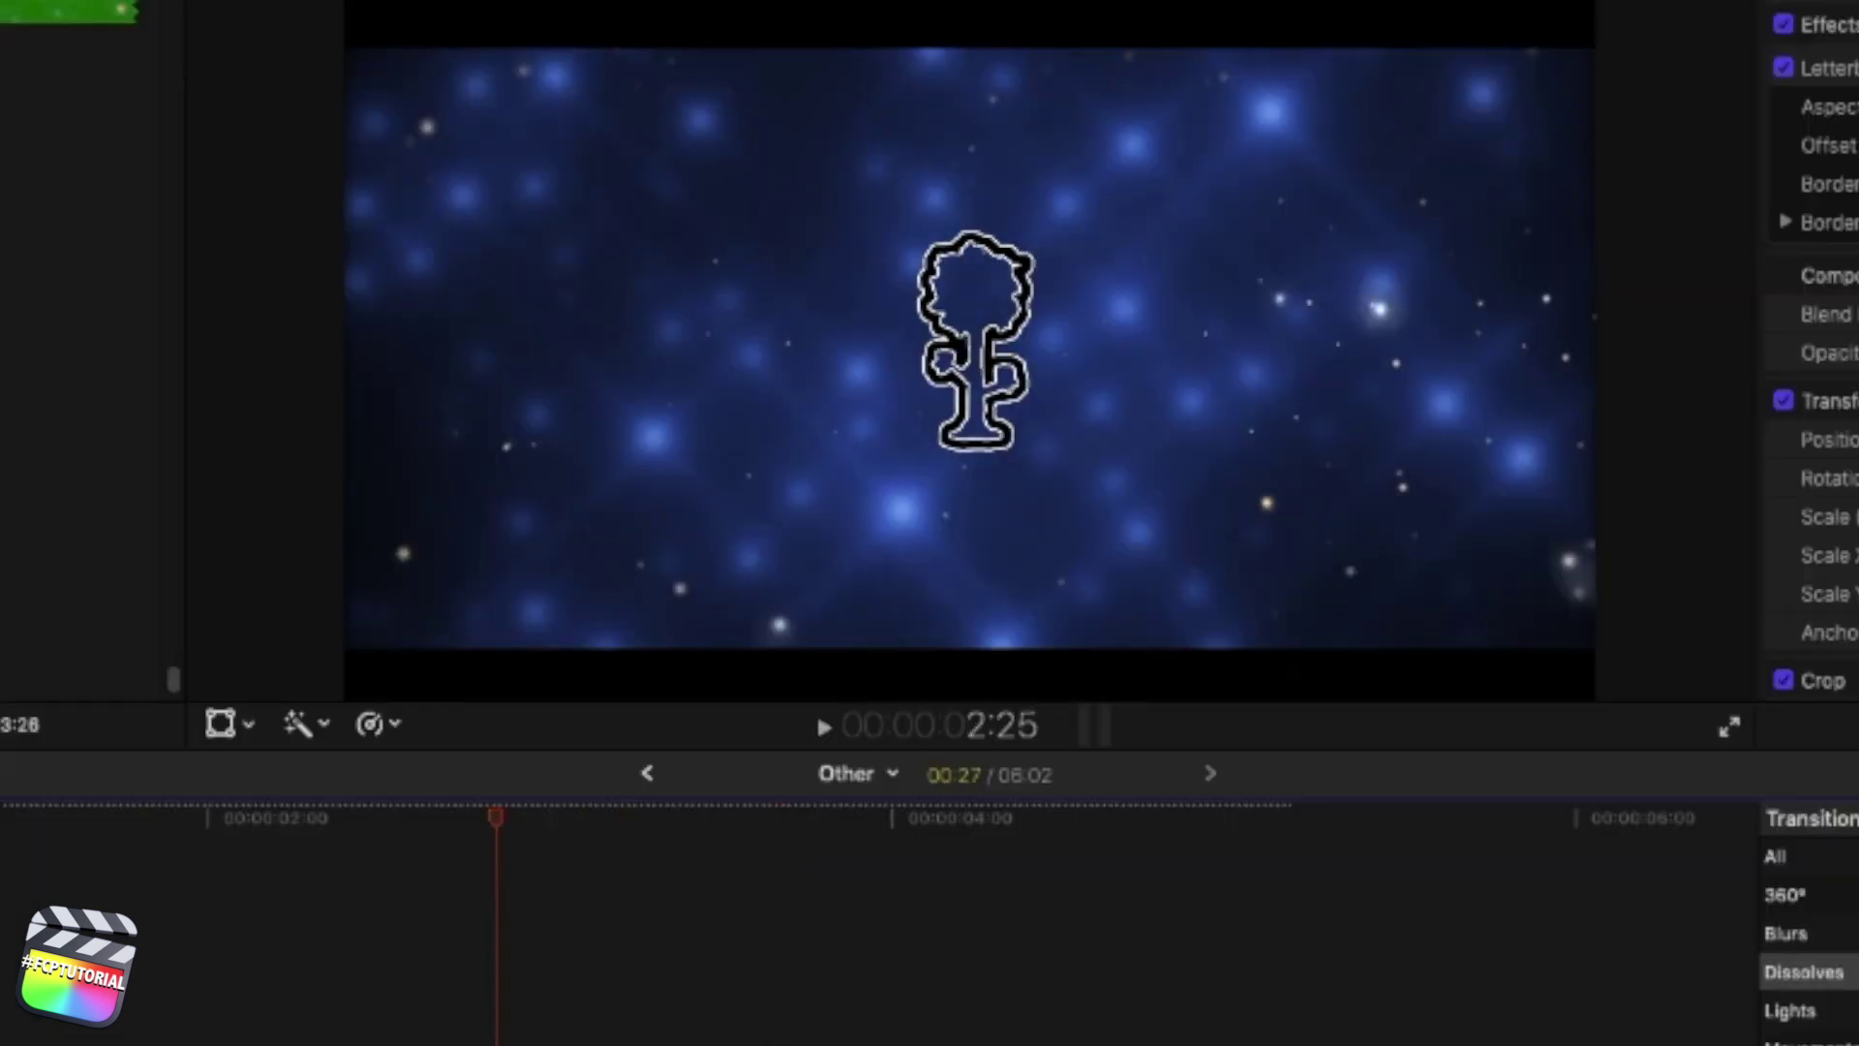
# Compare the finished timeline with the TTE Intro 2022 reference clip and replay the intro from 3:14 and from its opening flare
pyautogui.click(128, 432)
pyautogui.click(520, 1032)
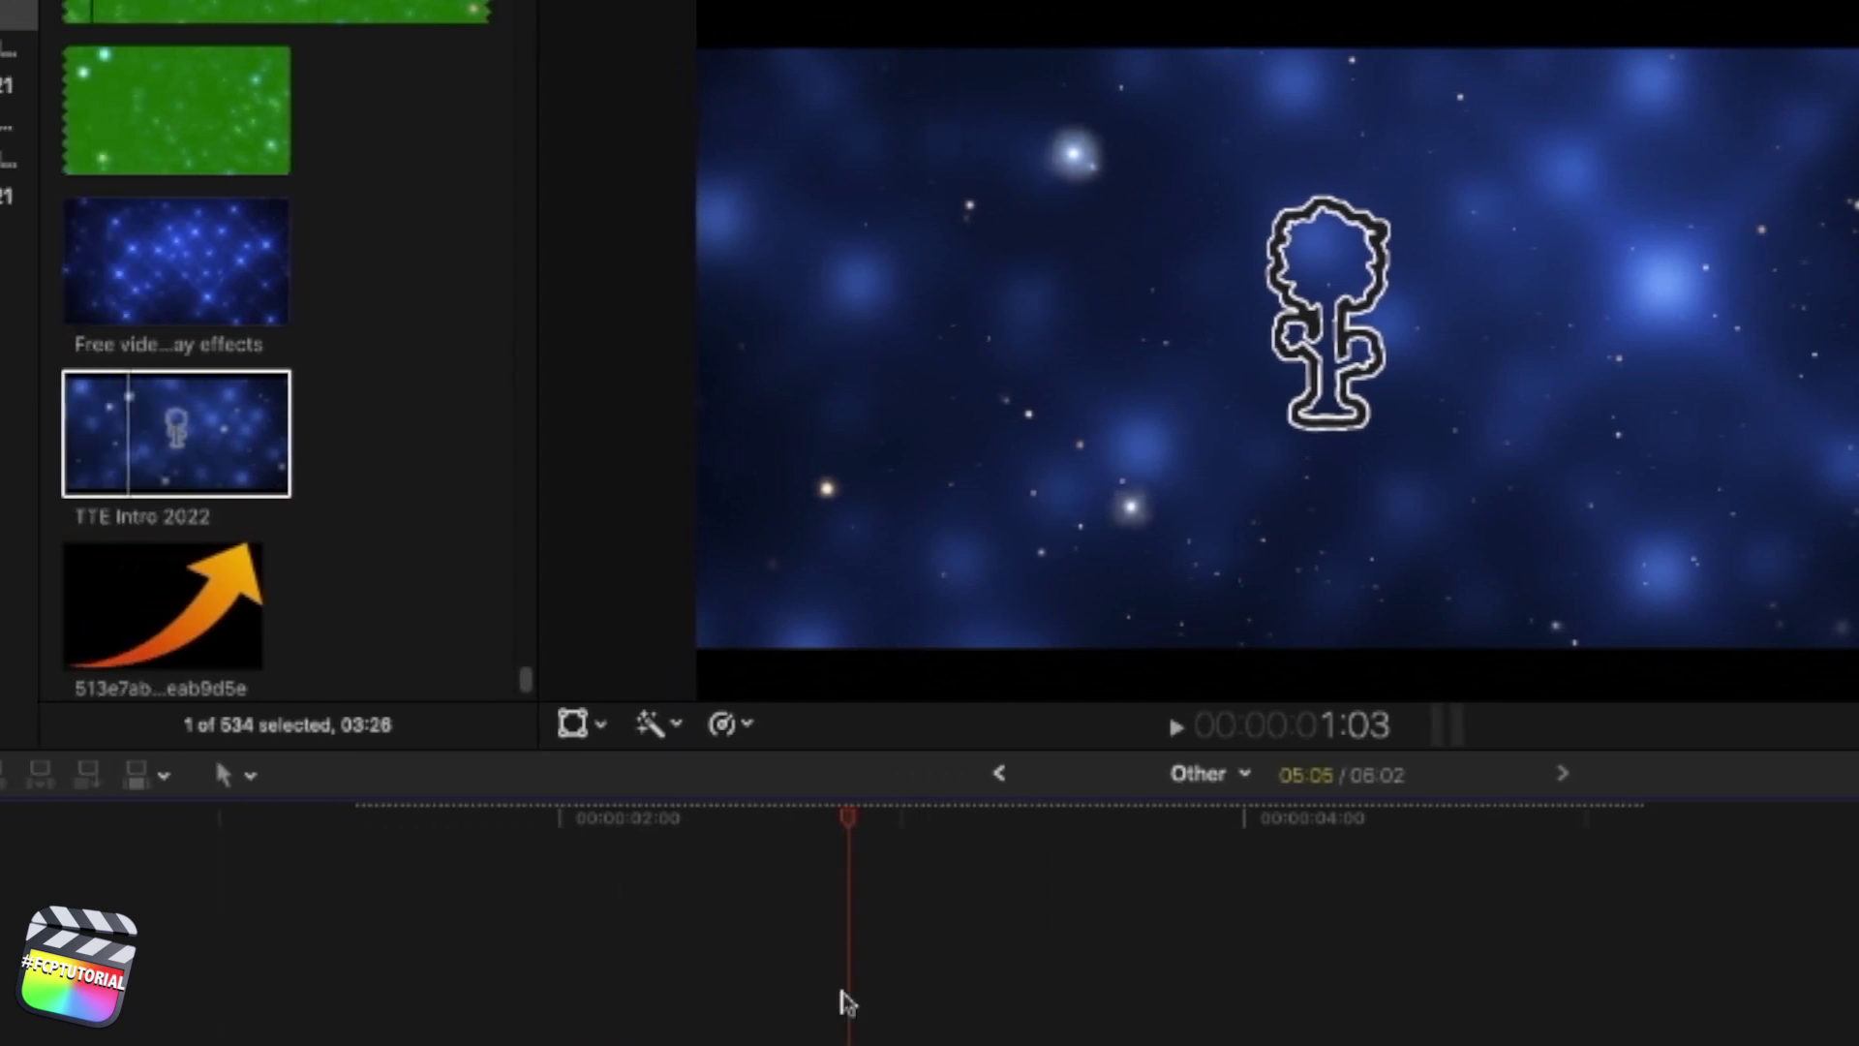
pyautogui.click(661, 825)
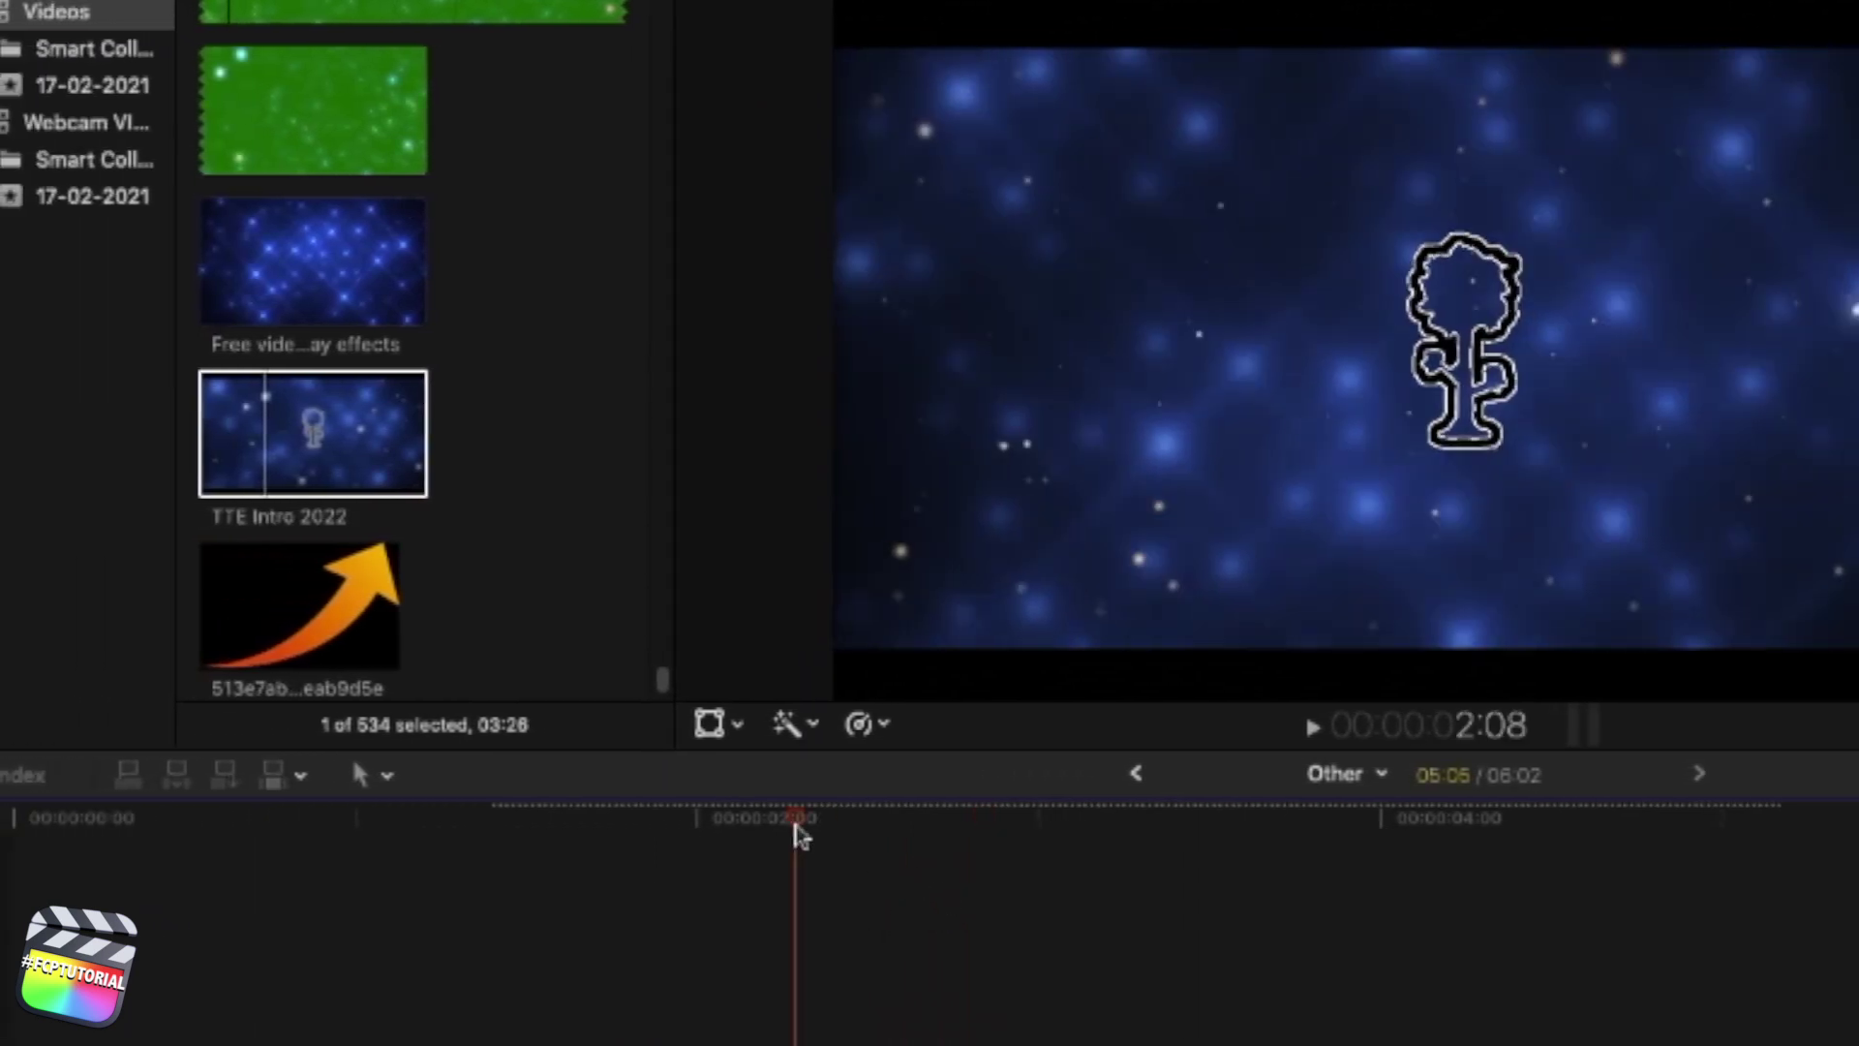
pyautogui.moveTo(800, 835); pyautogui.dragTo(1204, 875)
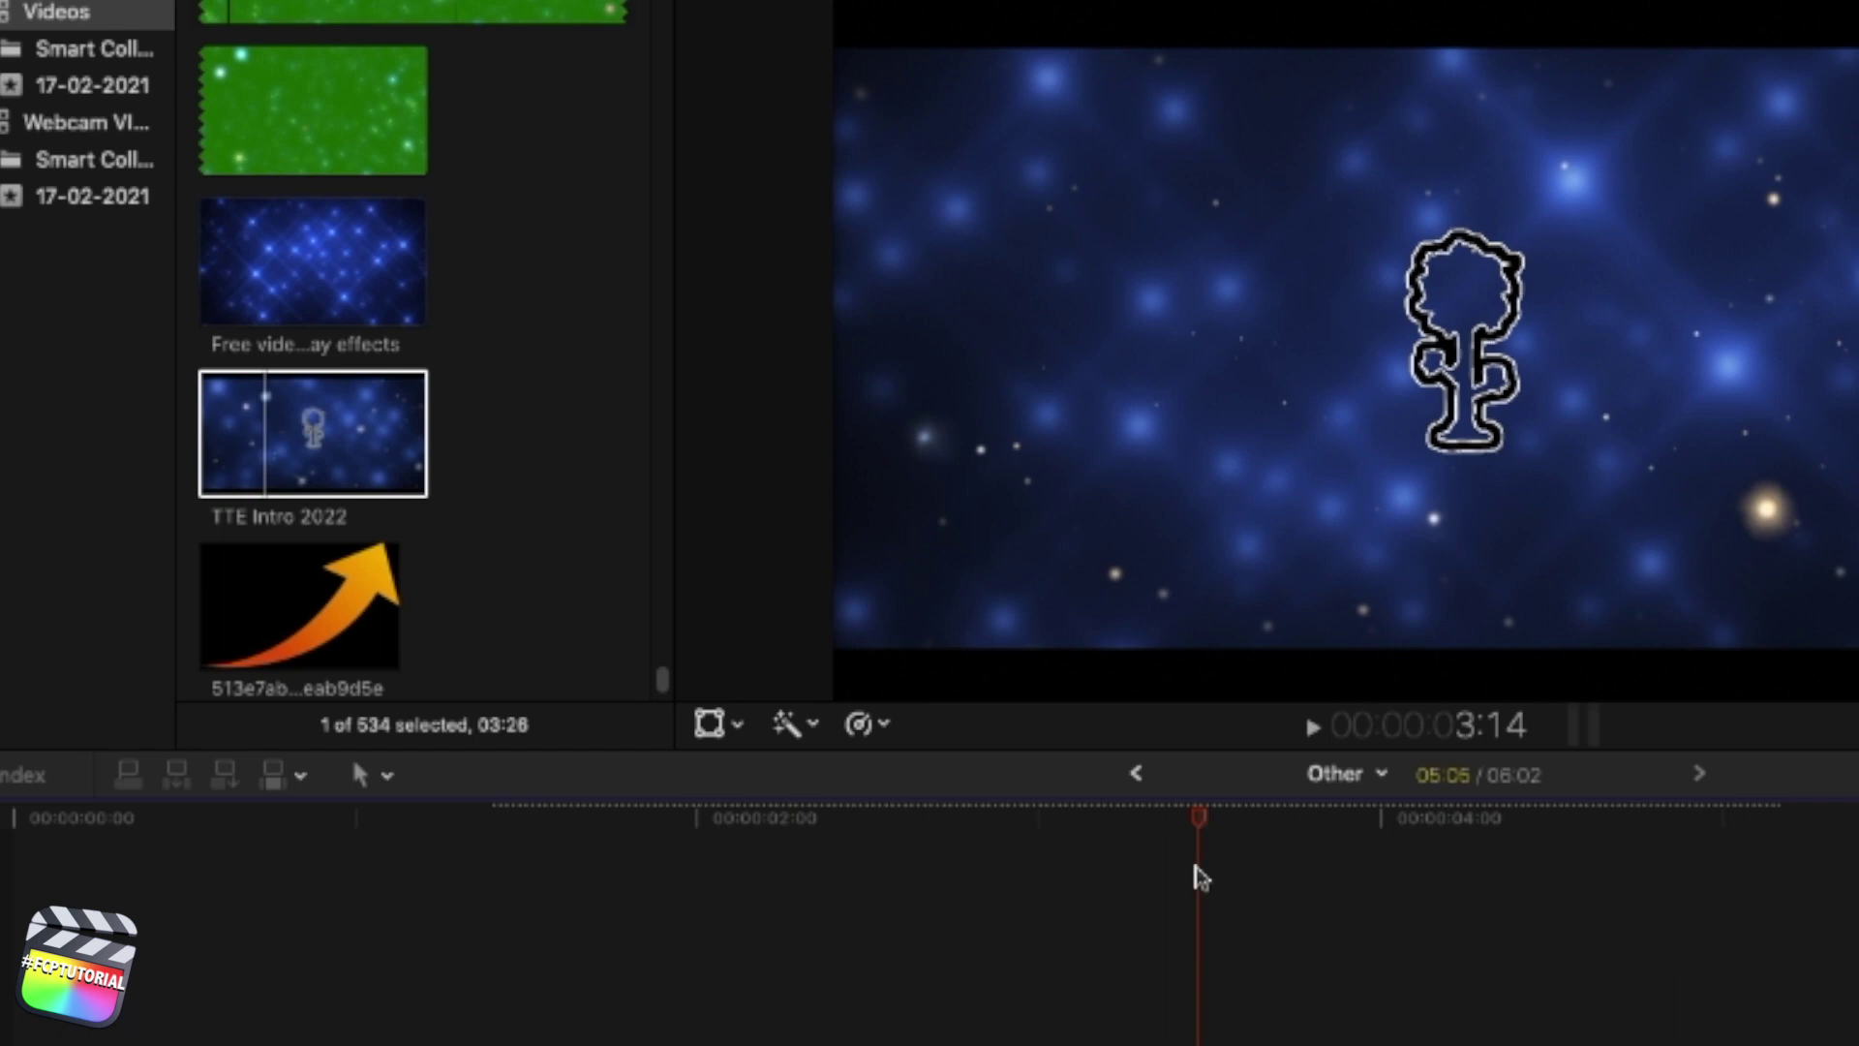
pyautogui.press('space')
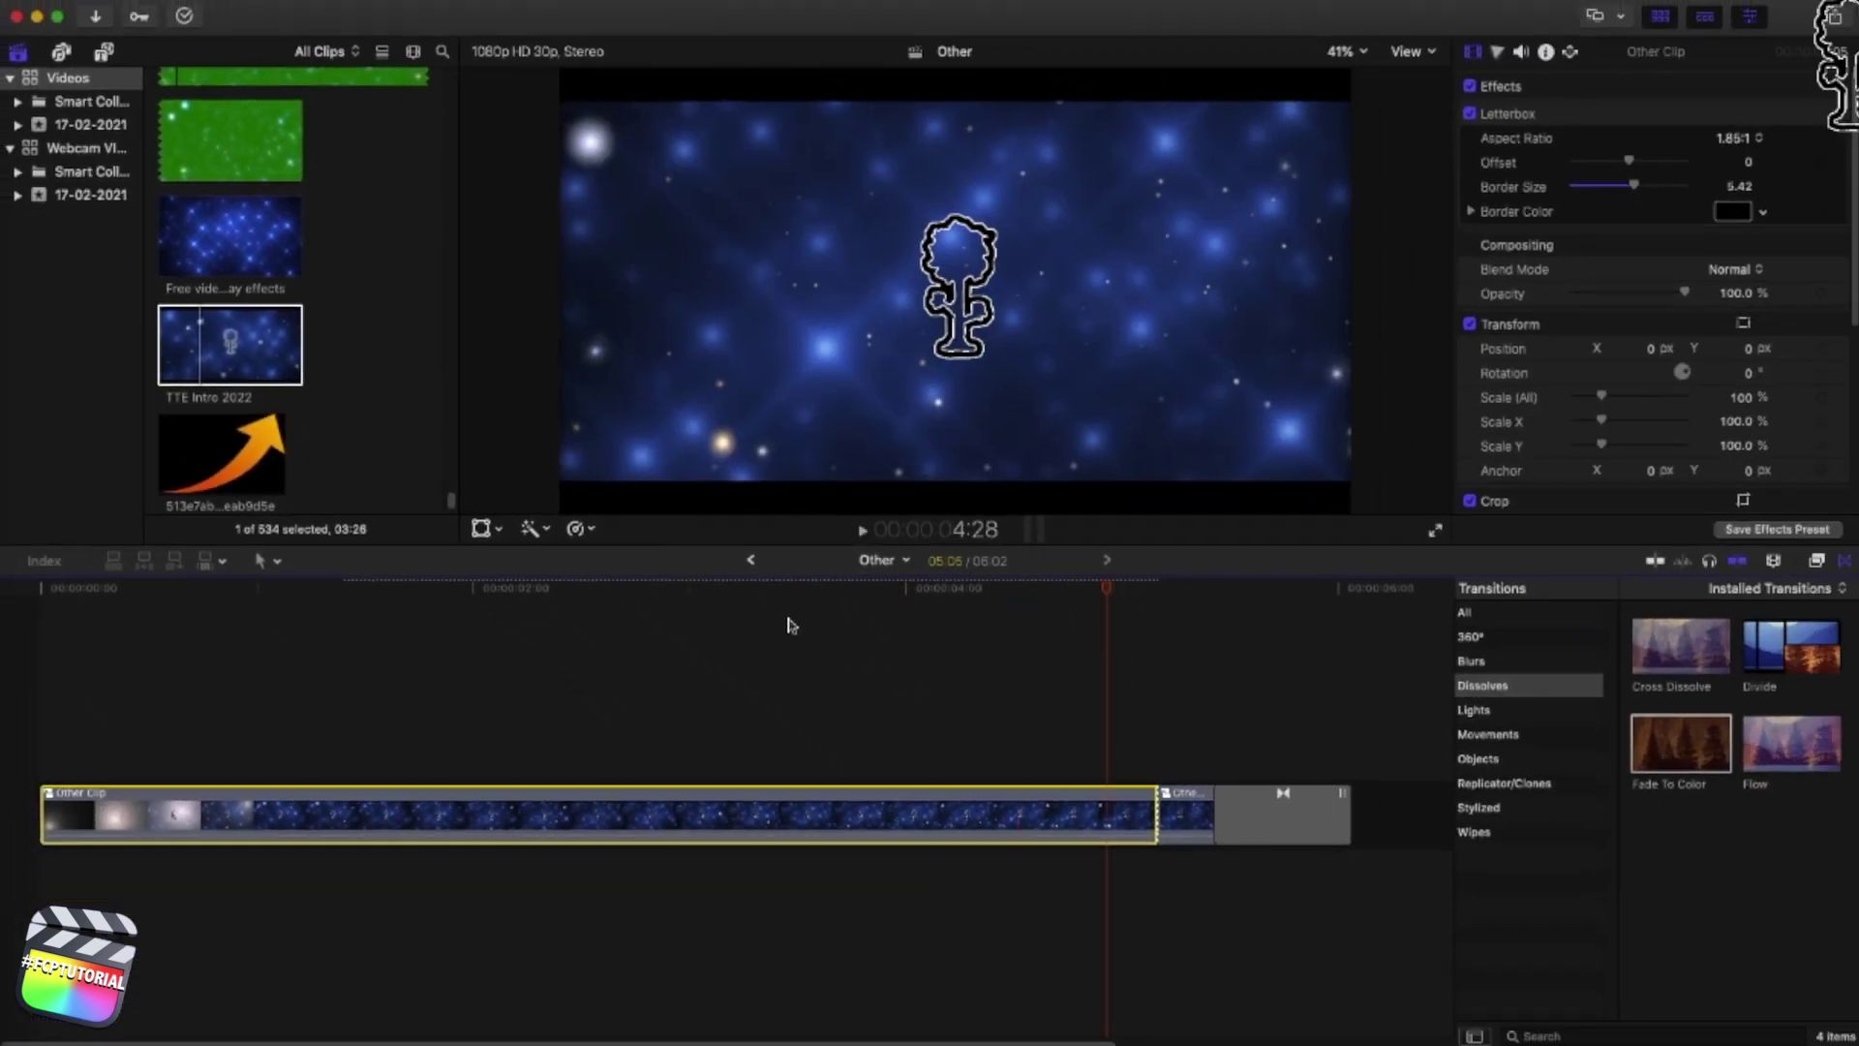
pyautogui.moveTo(206, 589); pyautogui.dragTo(155, 599)
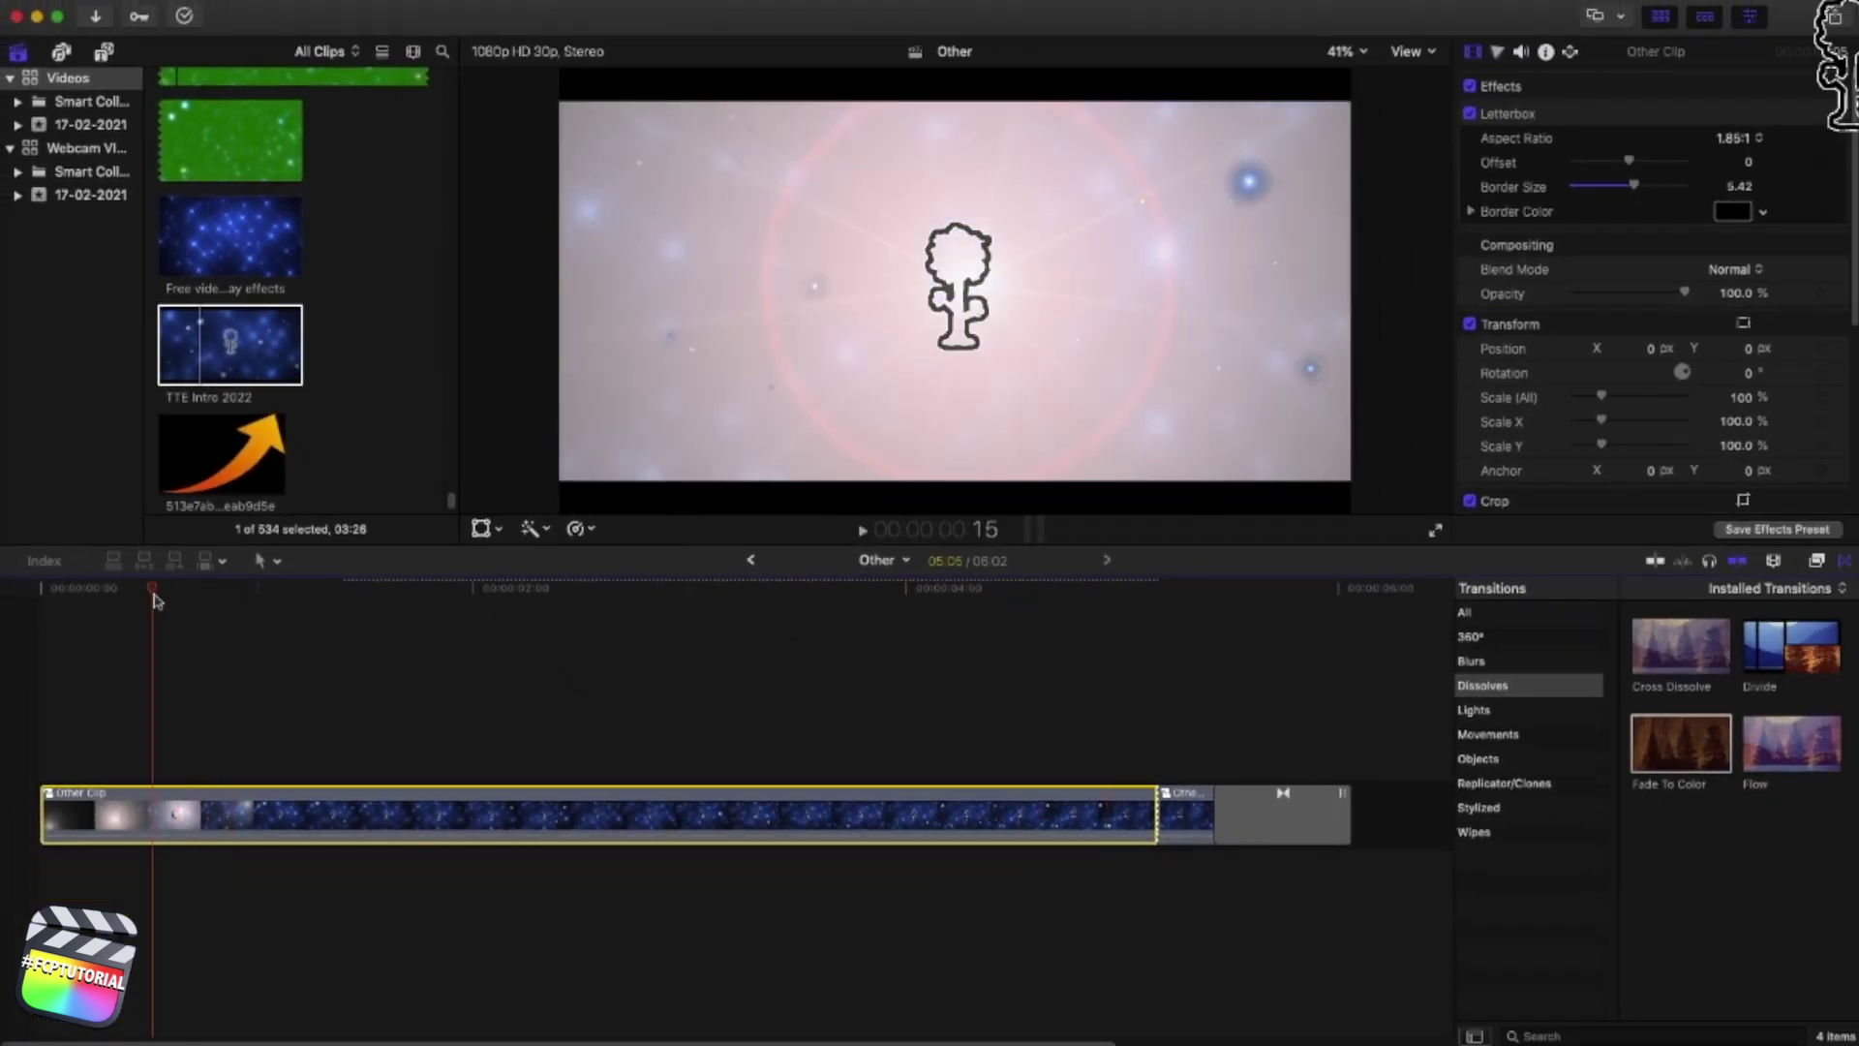
pyautogui.press('space')
pyautogui.press('space')
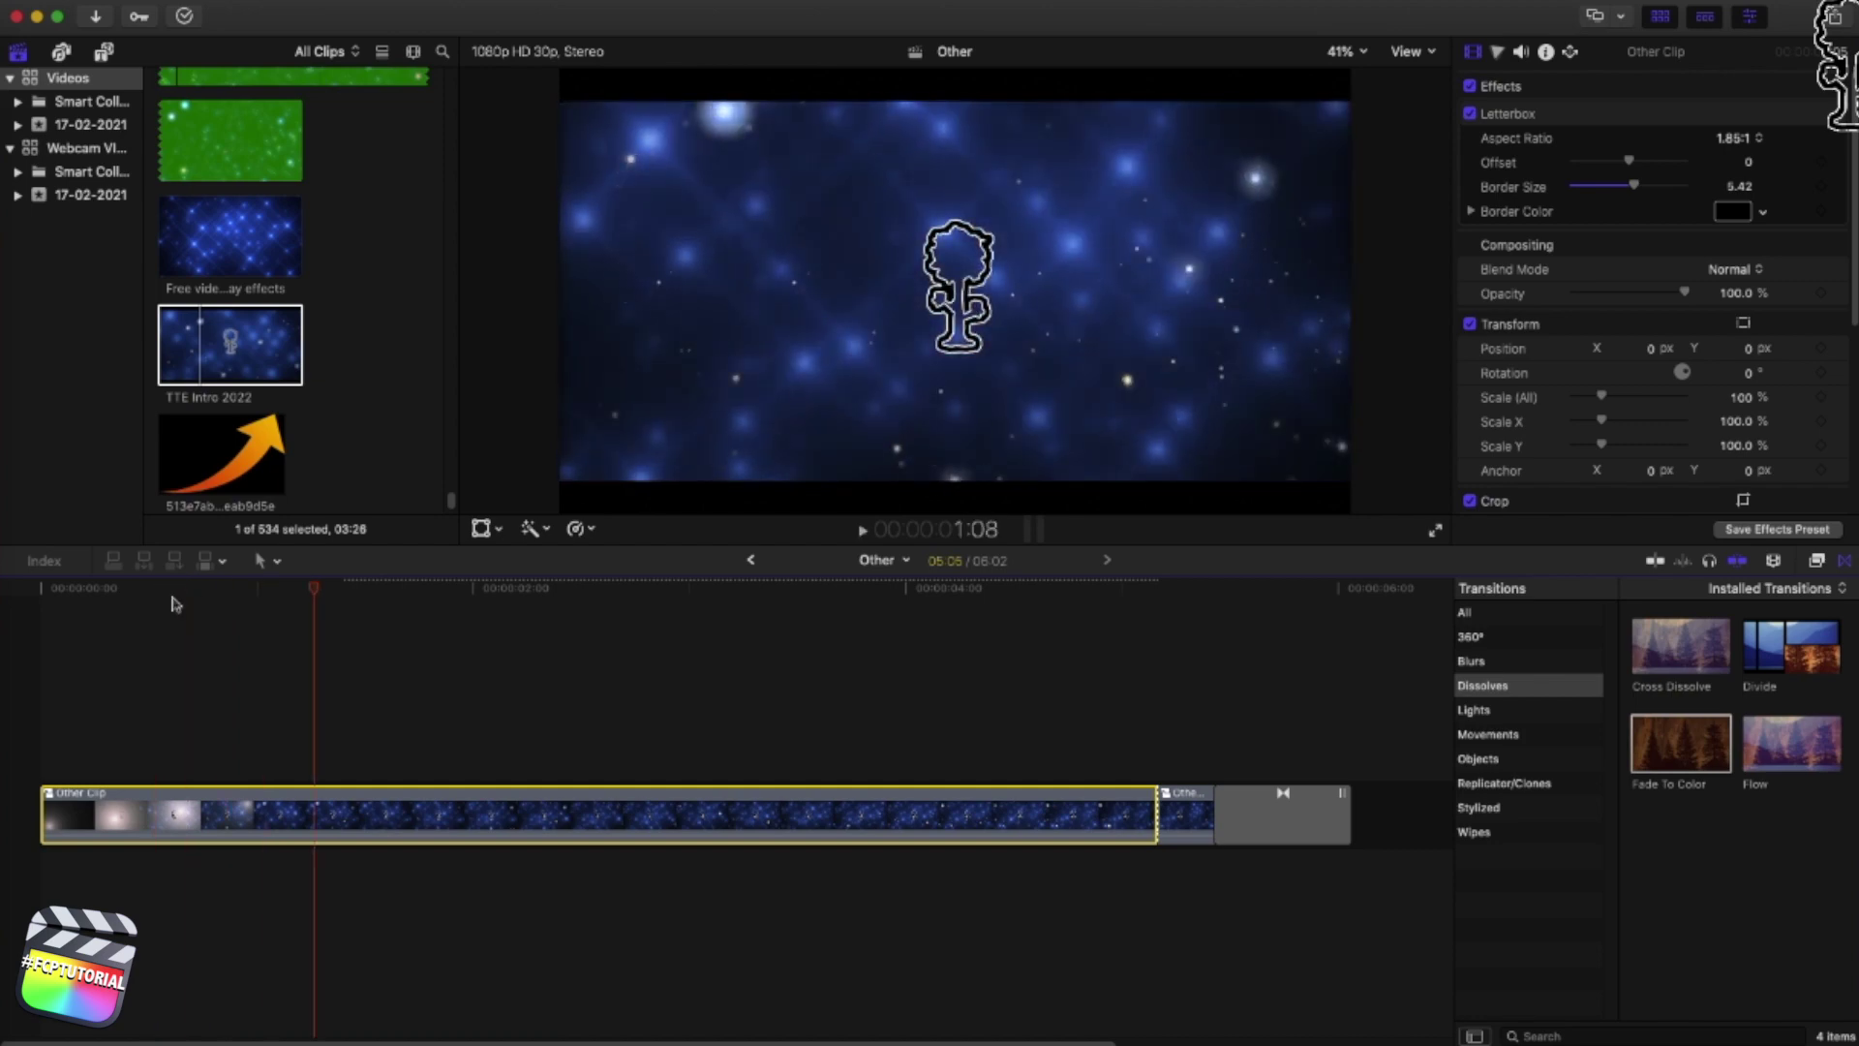